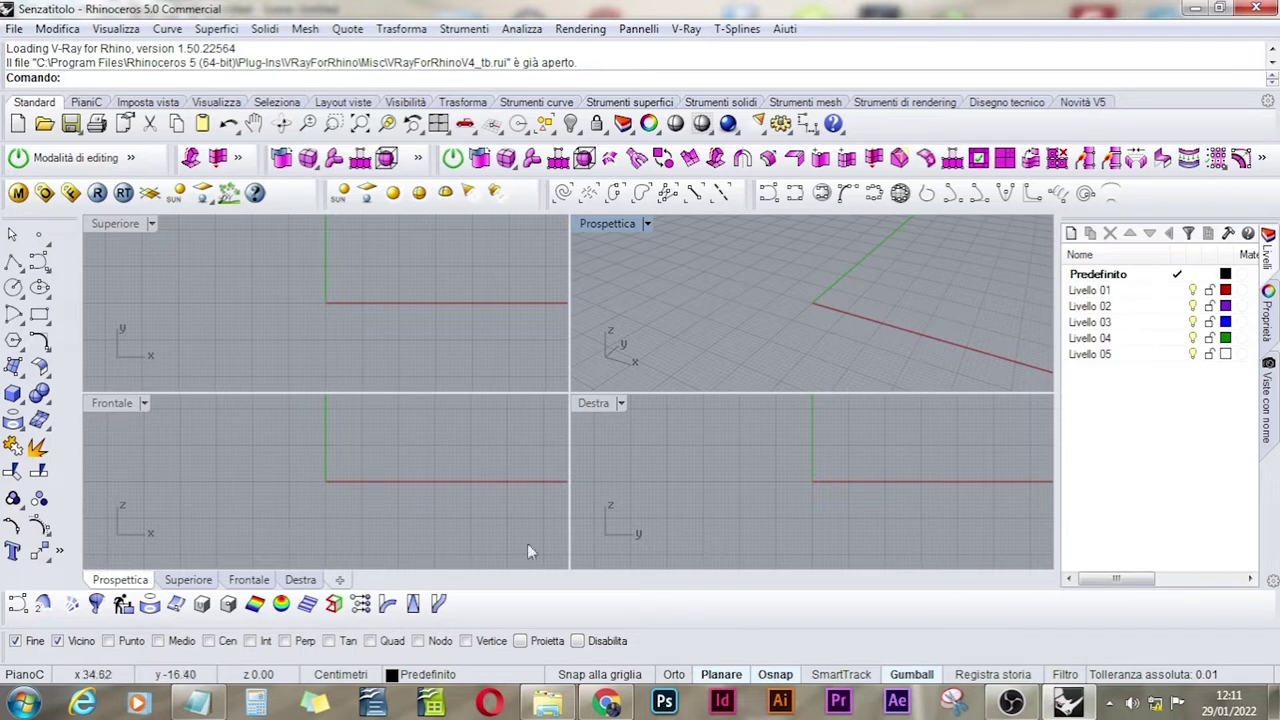
click(60, 554)
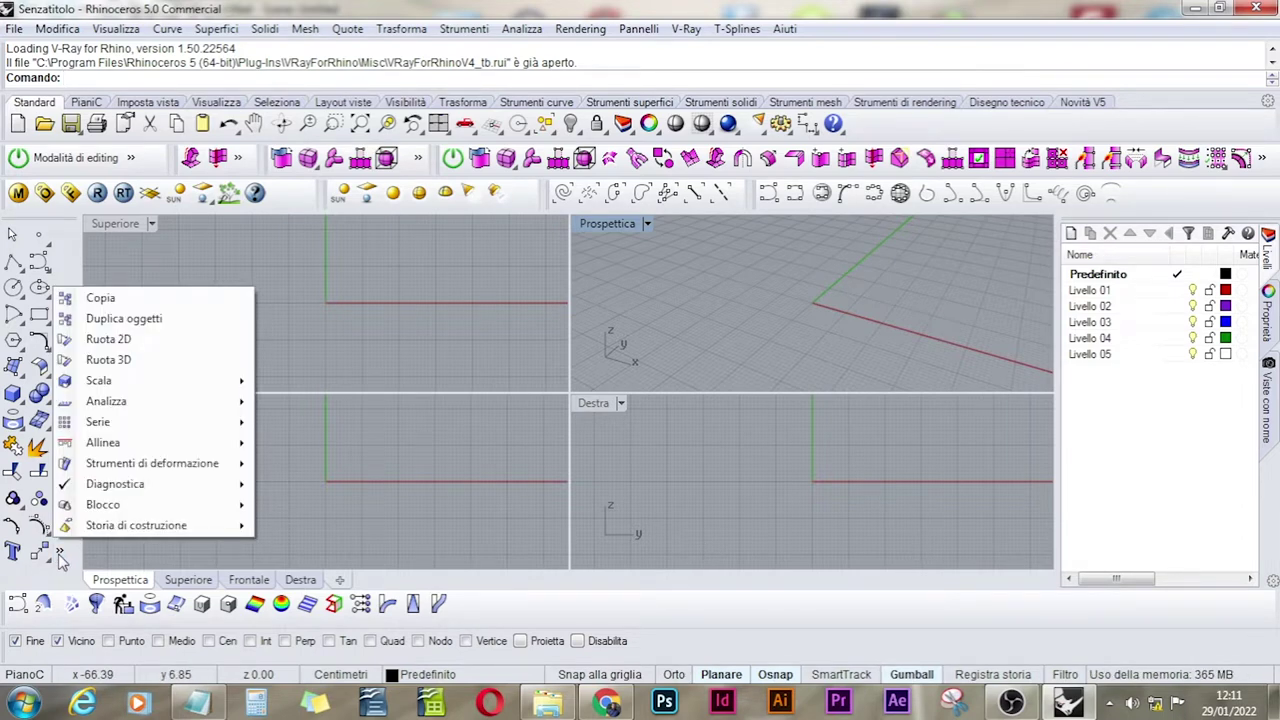
click(283, 288)
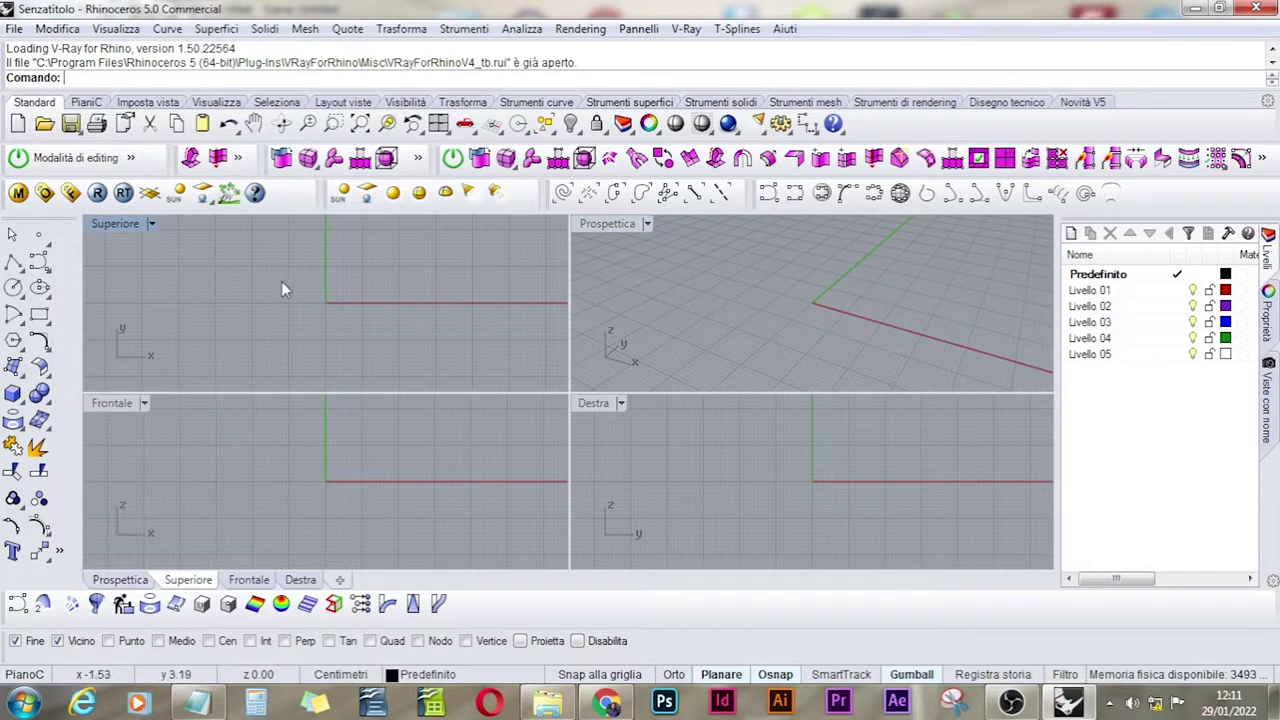
- Keep the surface creation tools floating beside the work area and maximize the Front view
click(13, 368)
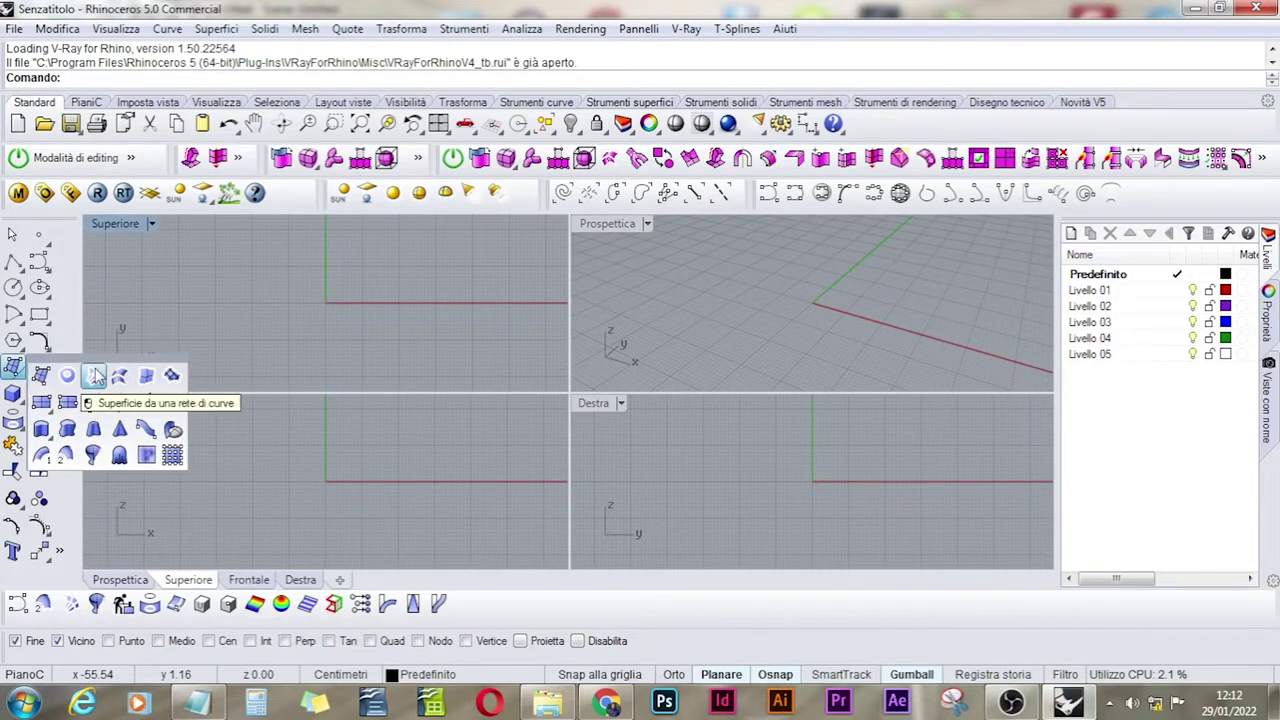
drag(95, 376, 779, 247)
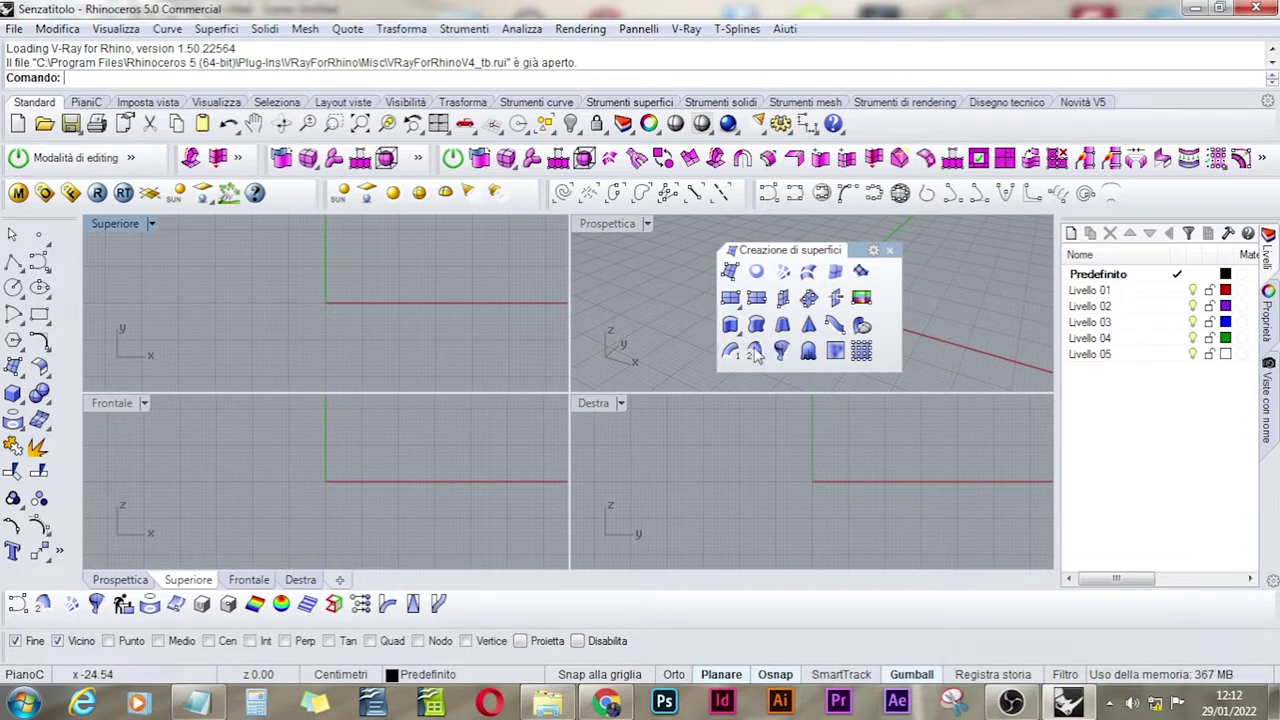
double_click(111, 403)
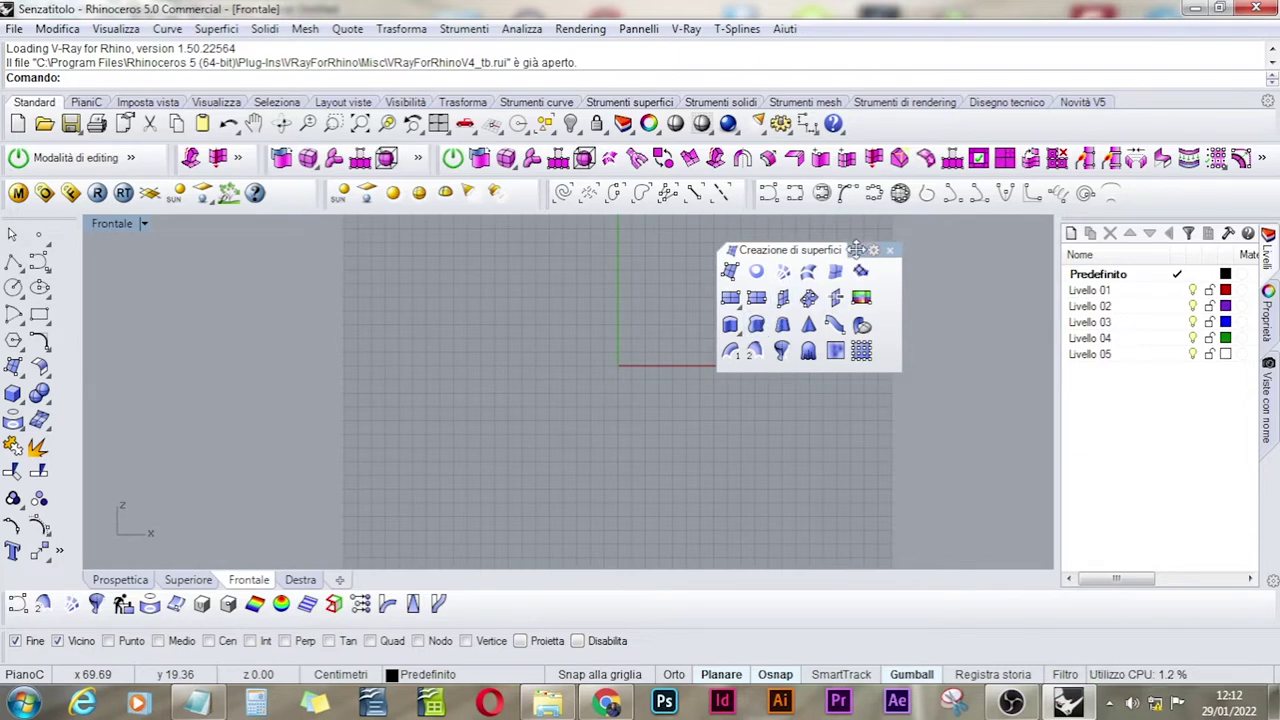
drag(858, 251, 280, 277)
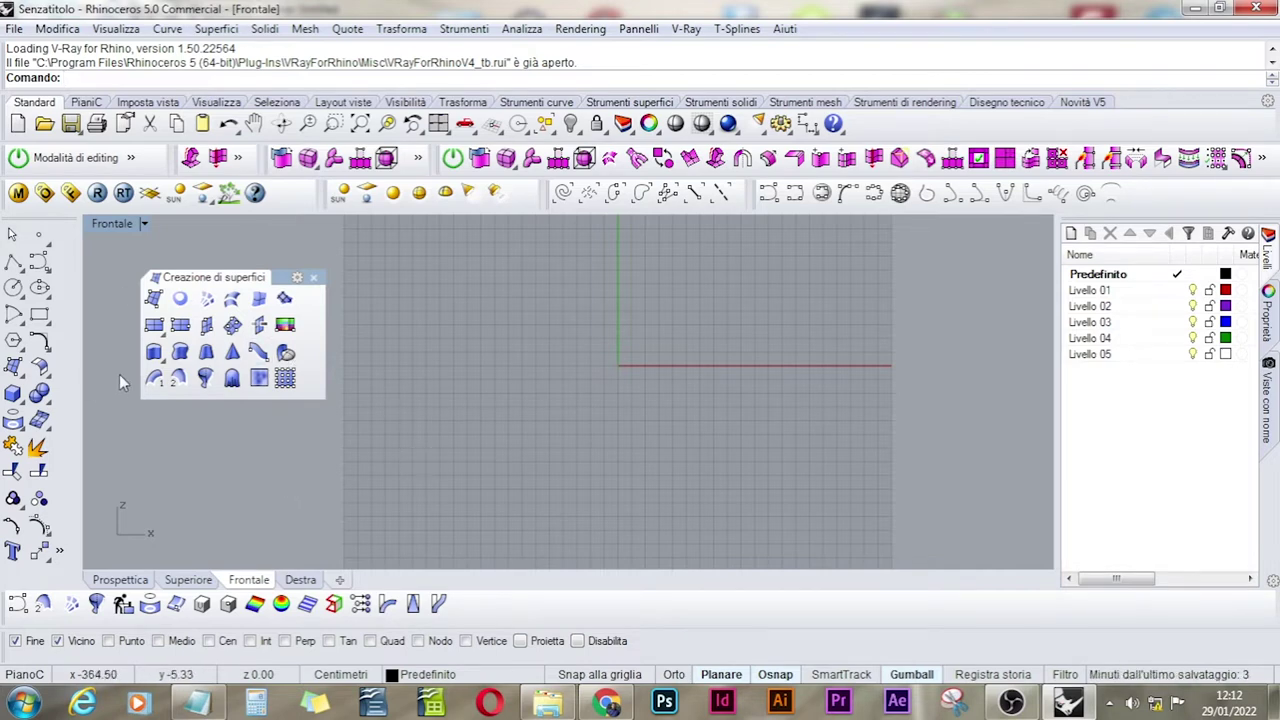
- Insert the vaso-bianco image from Local Disk (C:) as a picture frame about 298 cm wide in the Front view
click(285, 327)
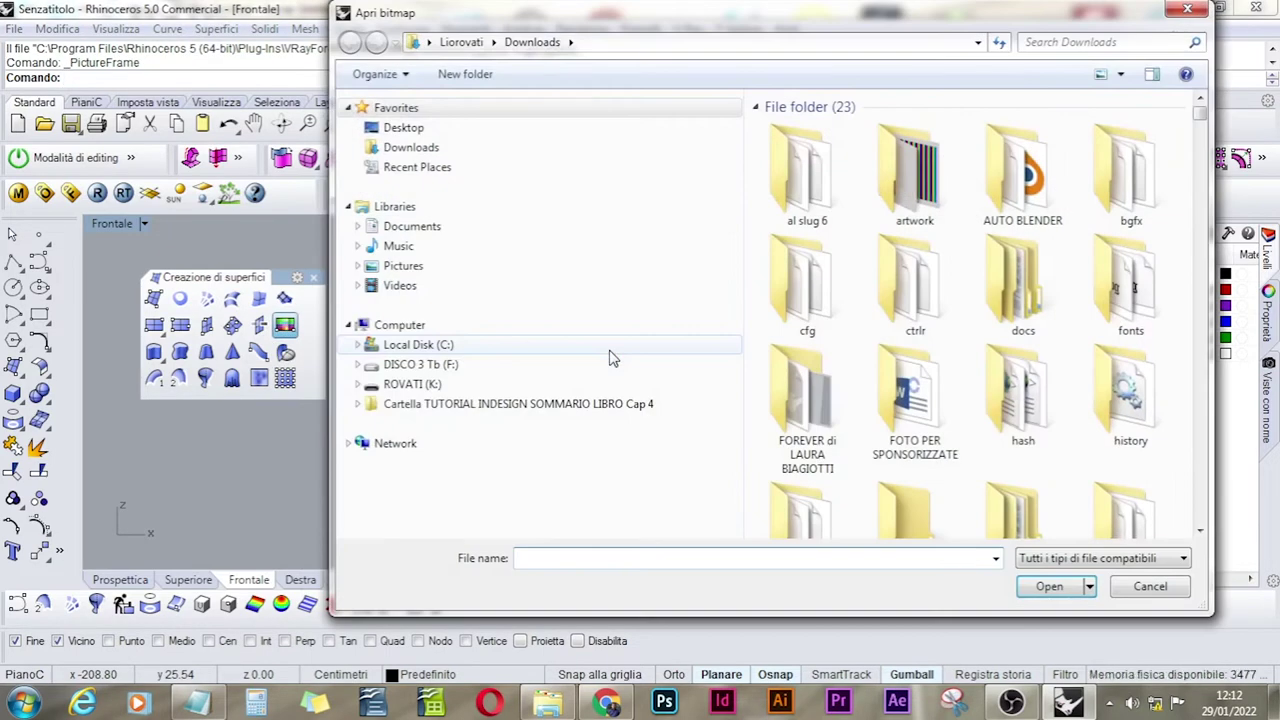
click(410, 344)
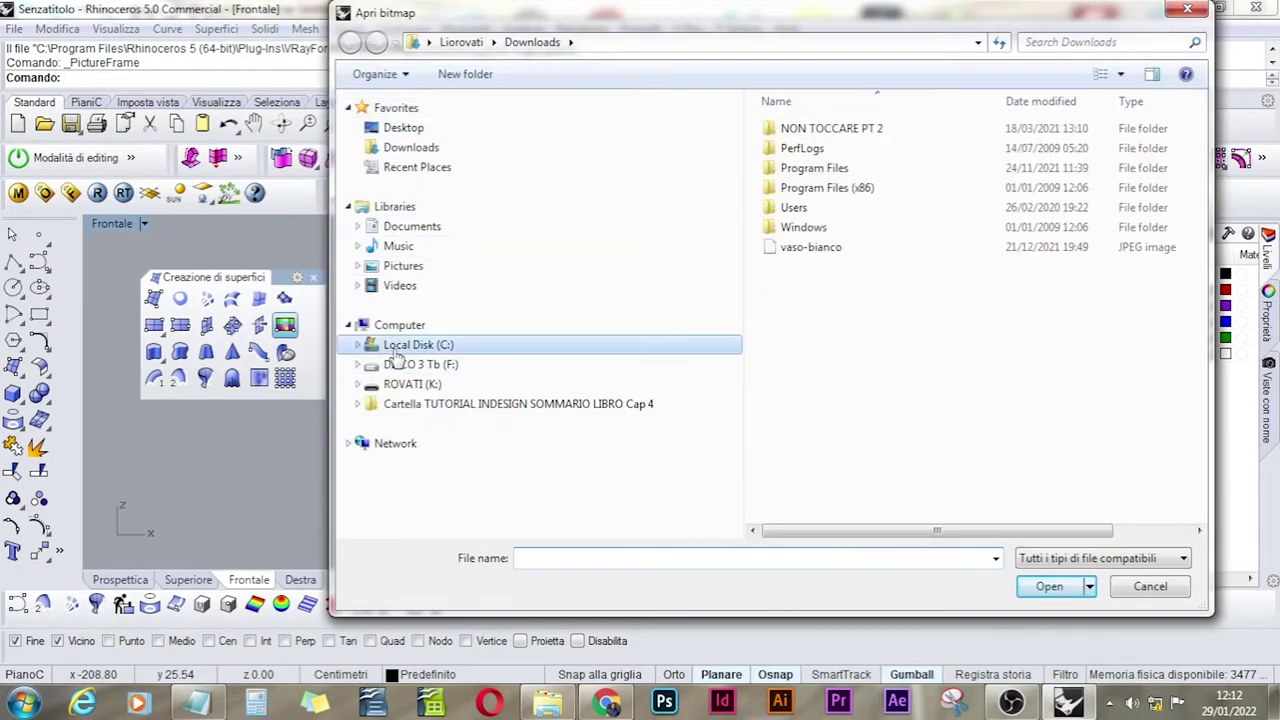
click(809, 250)
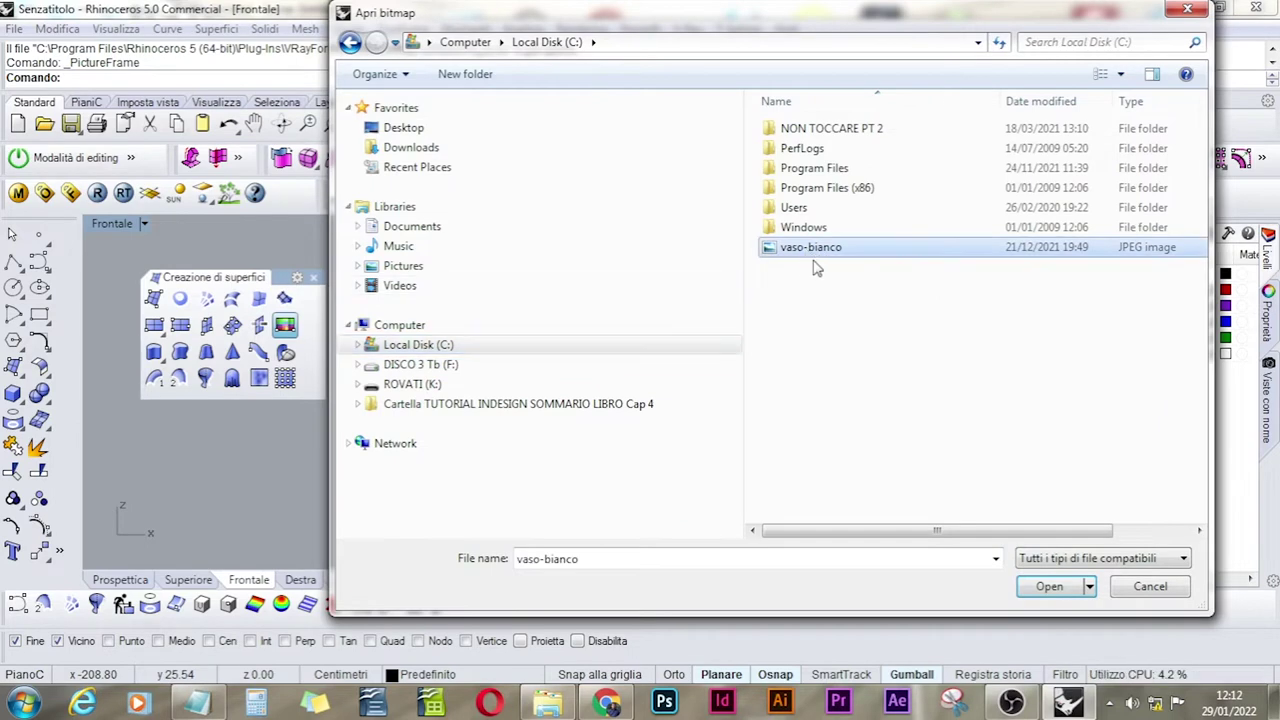
click(1049, 586)
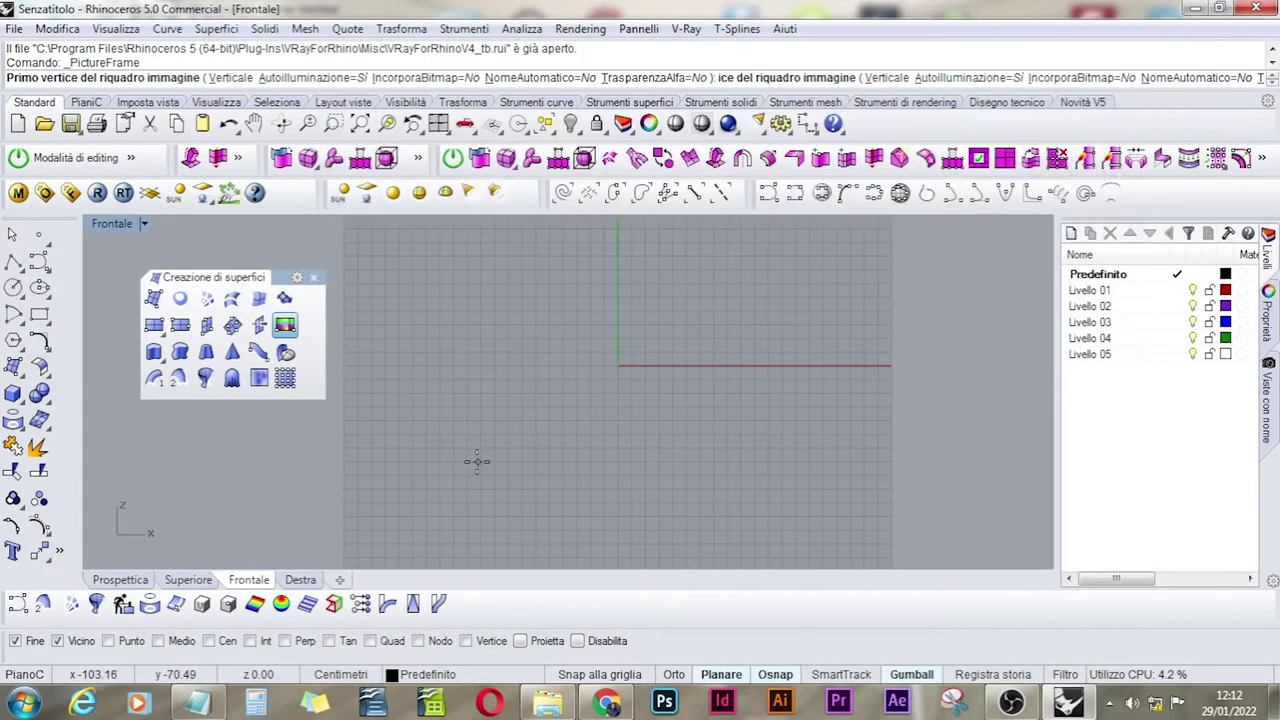
click(472, 514)
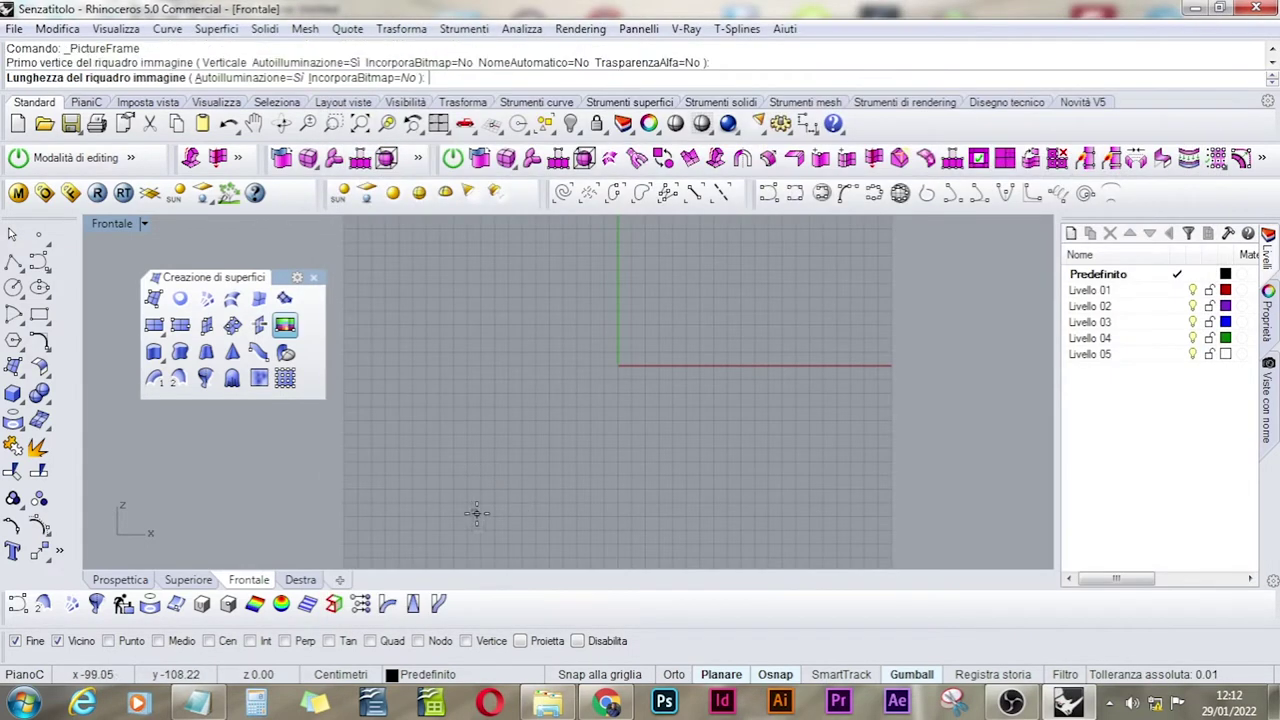
click(890, 415)
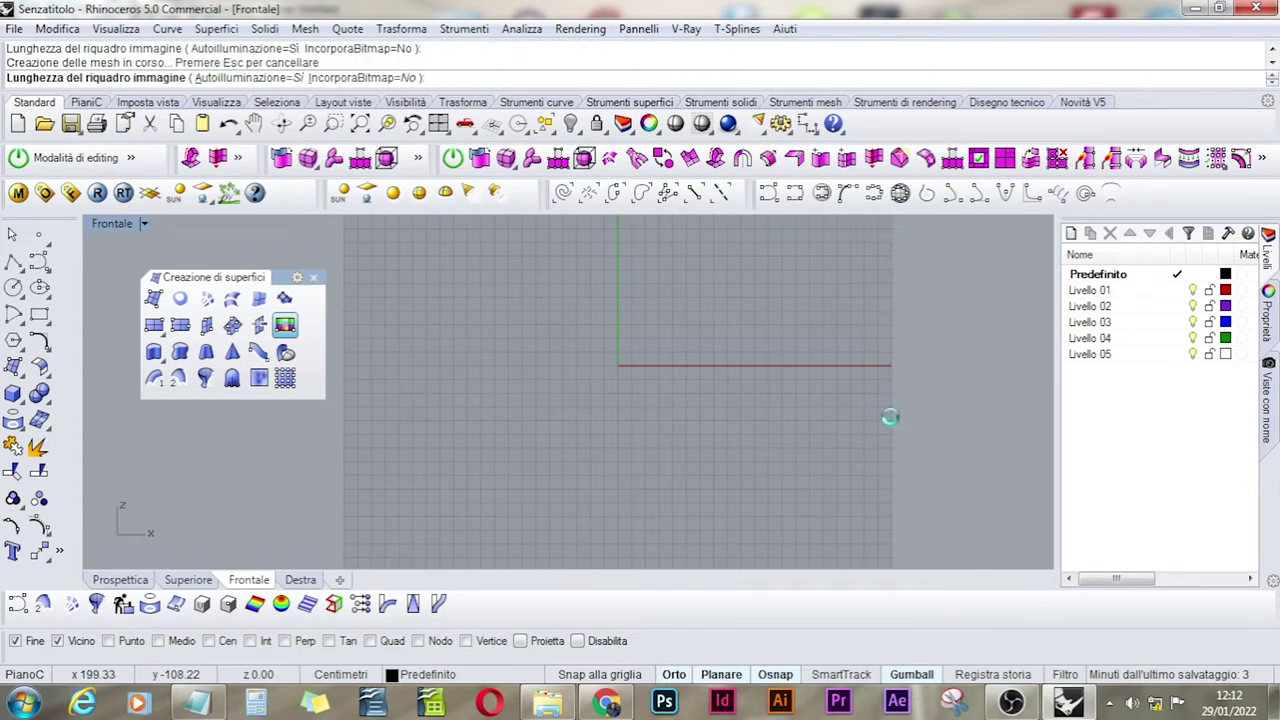
- Scale the vase picture in 2D from its lower-right corner until its lower-left corner meets the grid's left edge
click(644, 391)
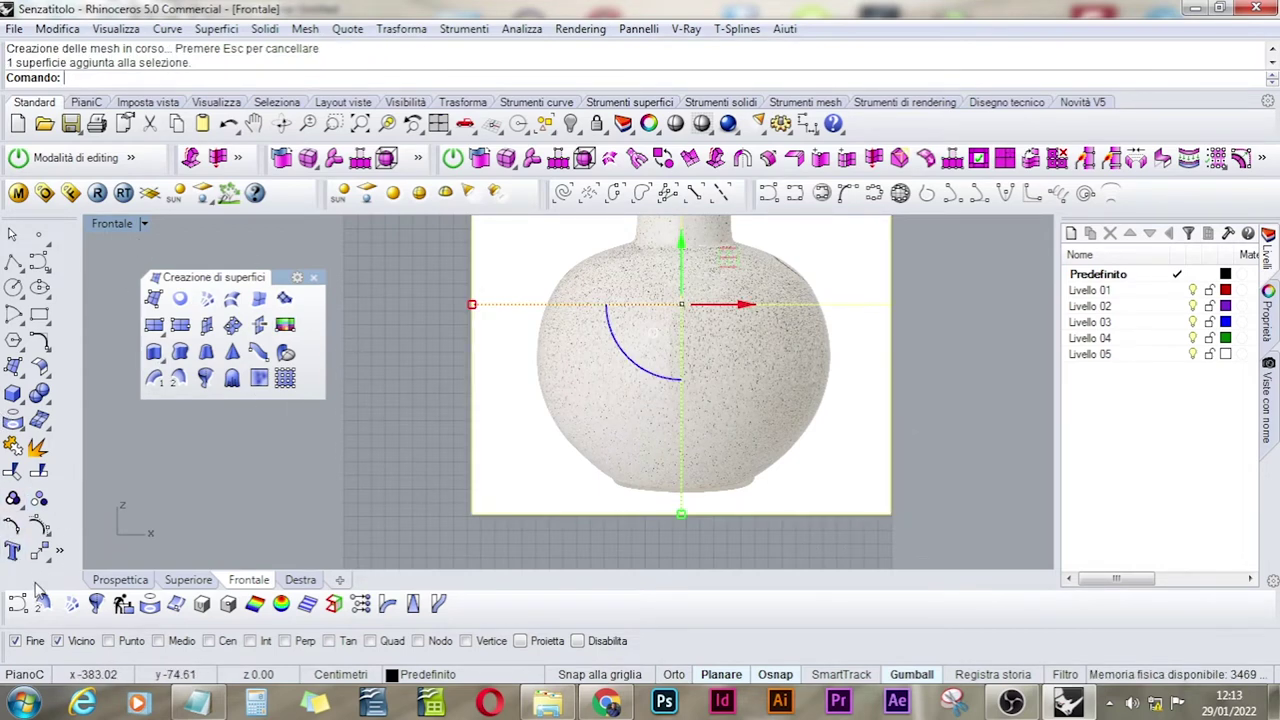
click(59, 551)
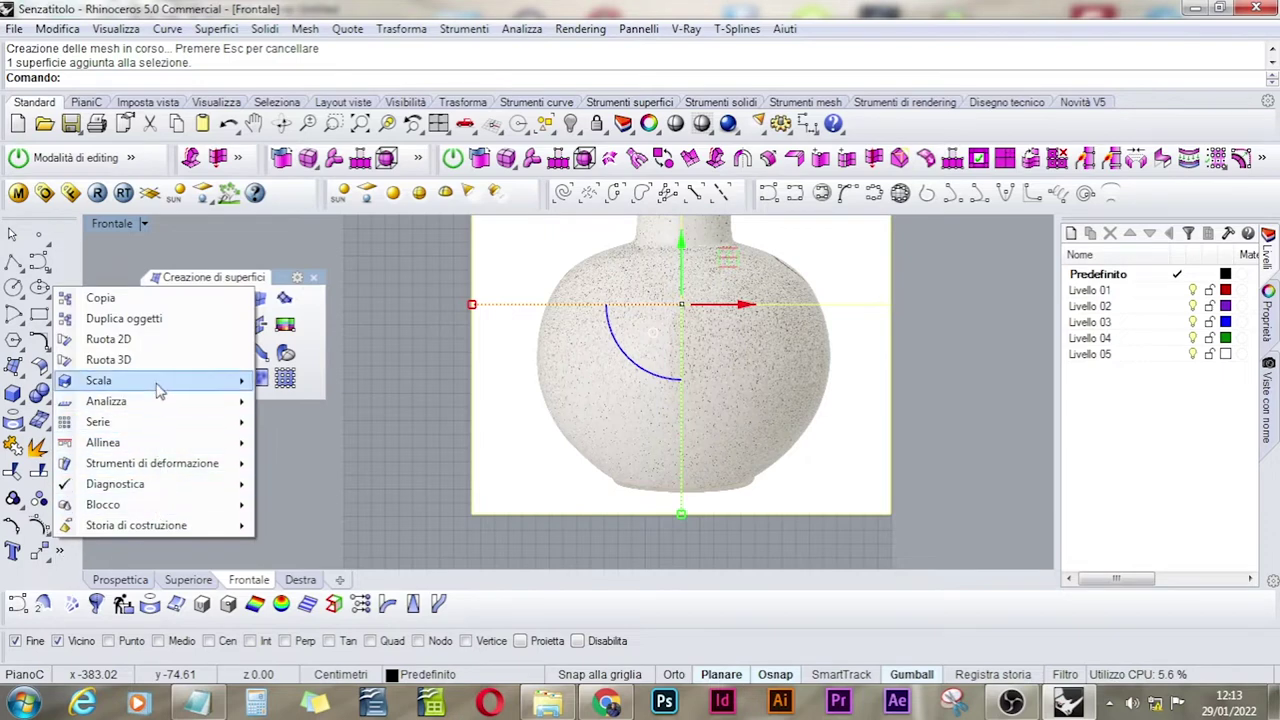
mouse_move(158, 390)
click(366, 404)
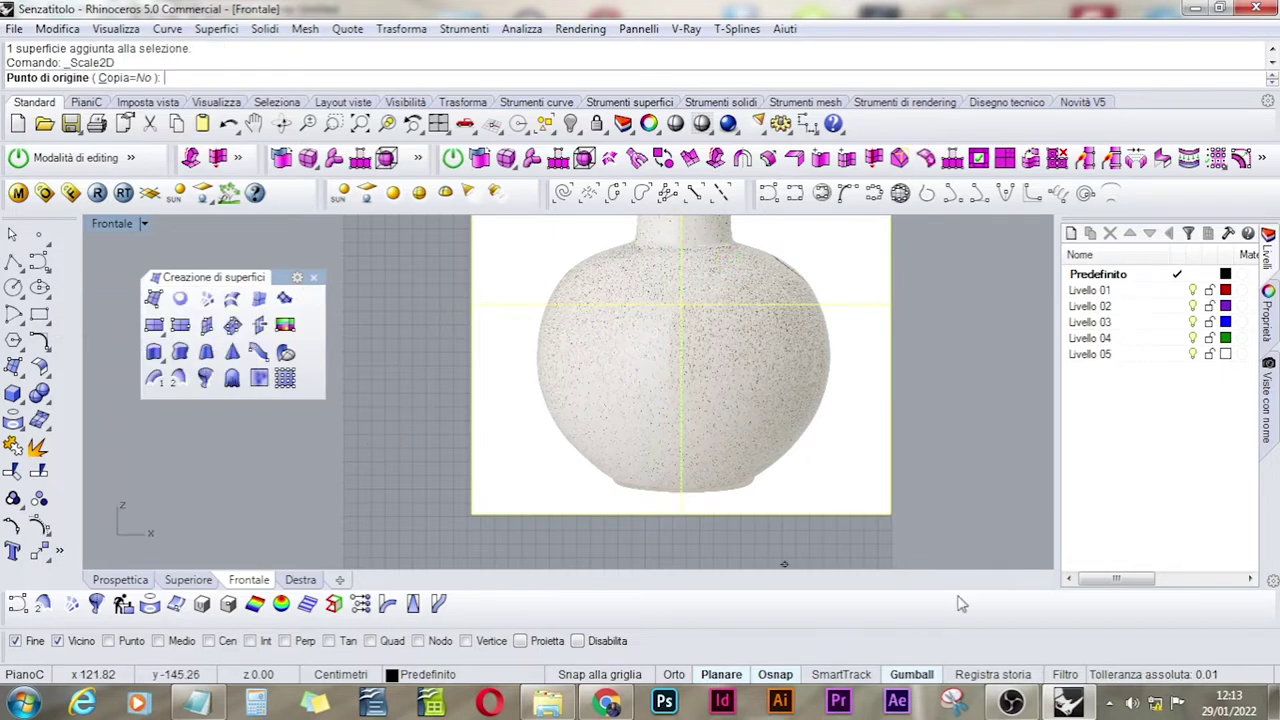
click(890, 515)
click(472, 514)
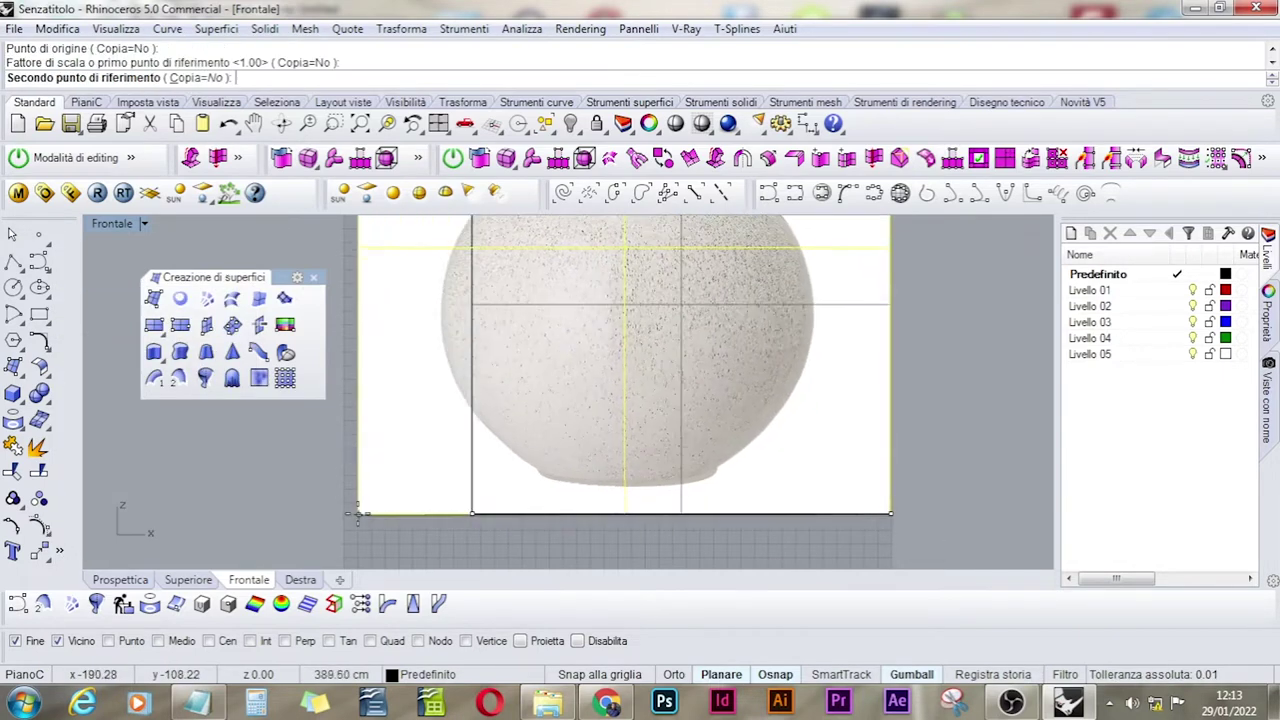
click(344, 514)
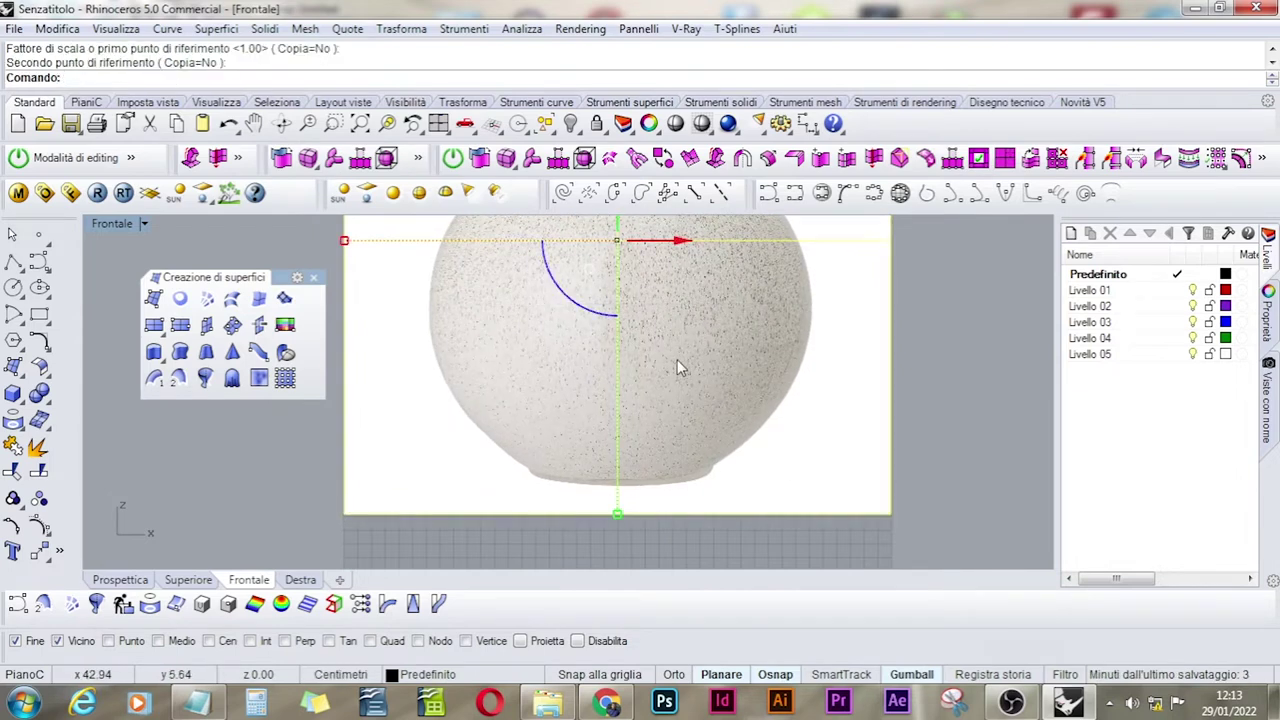
- Move the vase picture down so that it covers the grid, roughly centred on the origin
drag(725, 314, 714, 457)
scroll(719, 449, down, 8)
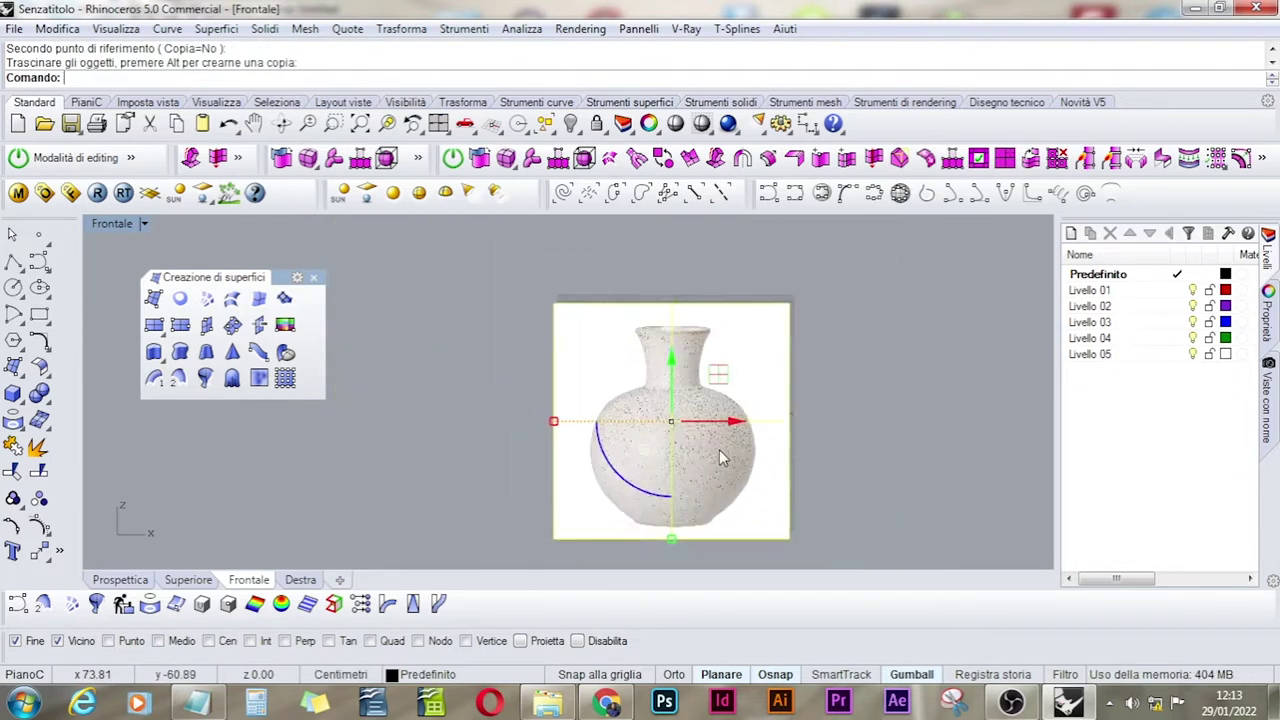
scroll(719, 449, up, 4)
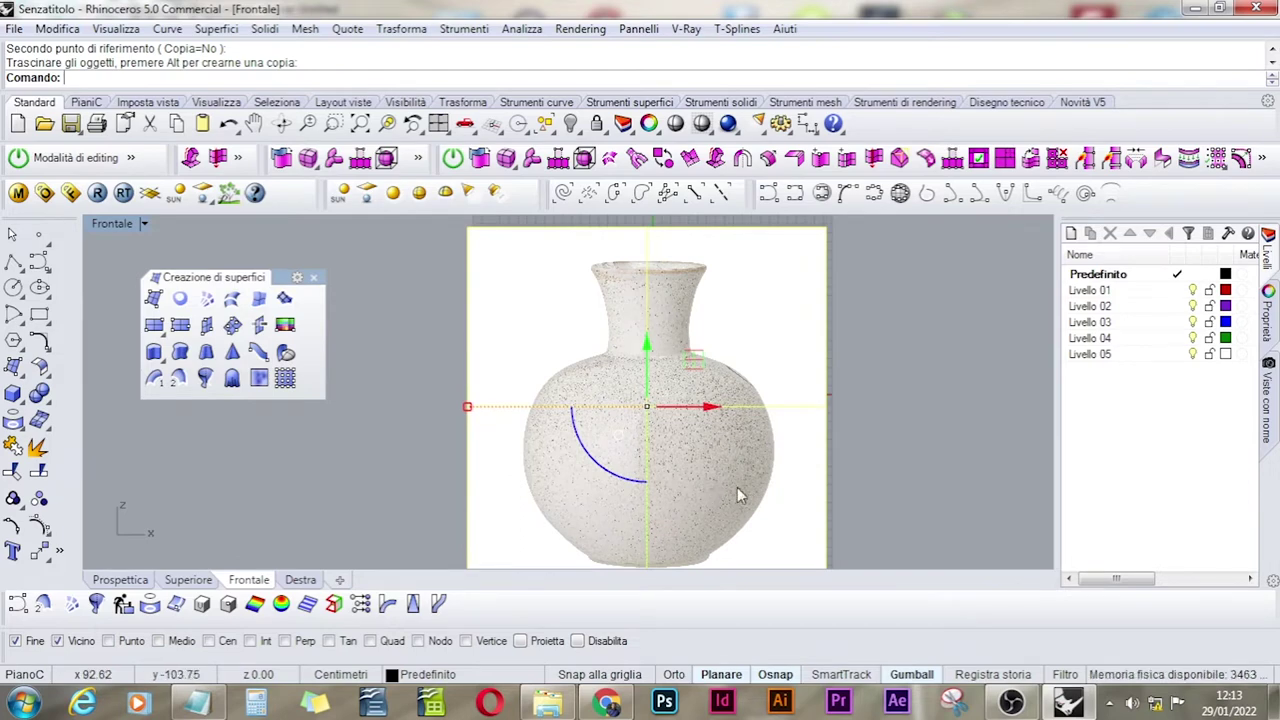
drag(744, 486, 743, 486)
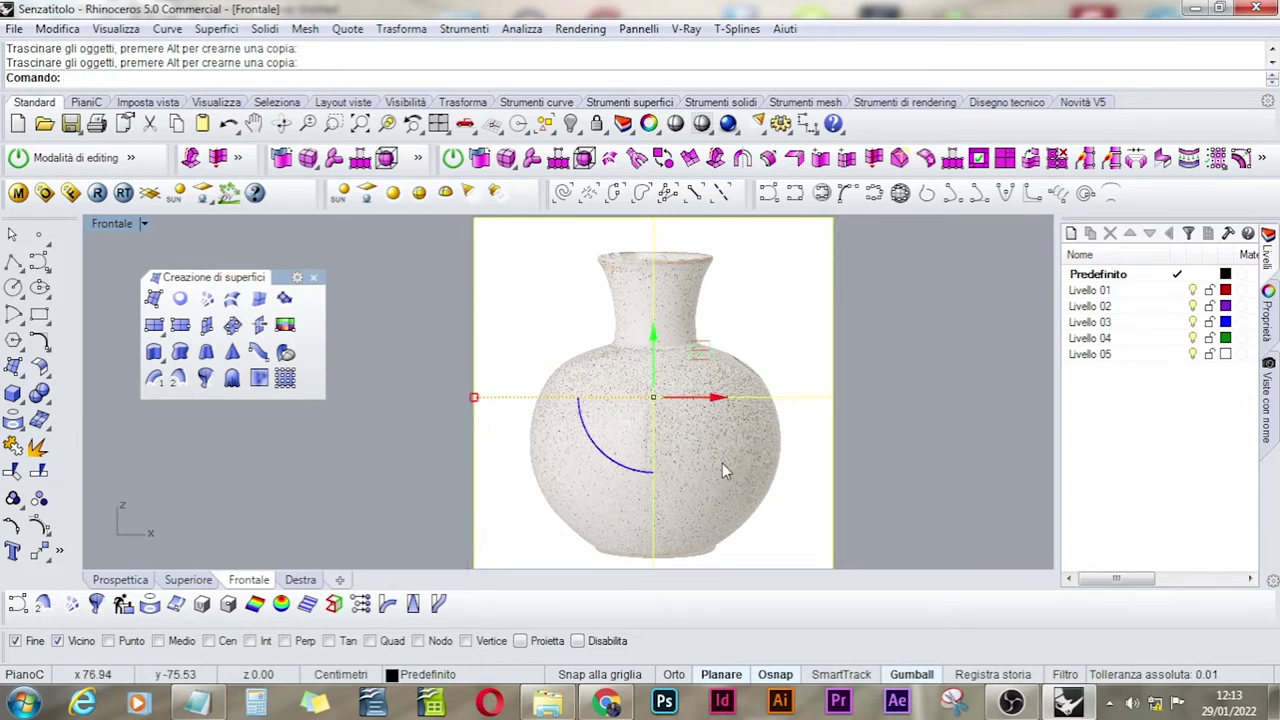
scroll(722, 463, up, 3)
scroll(722, 463, down, 5)
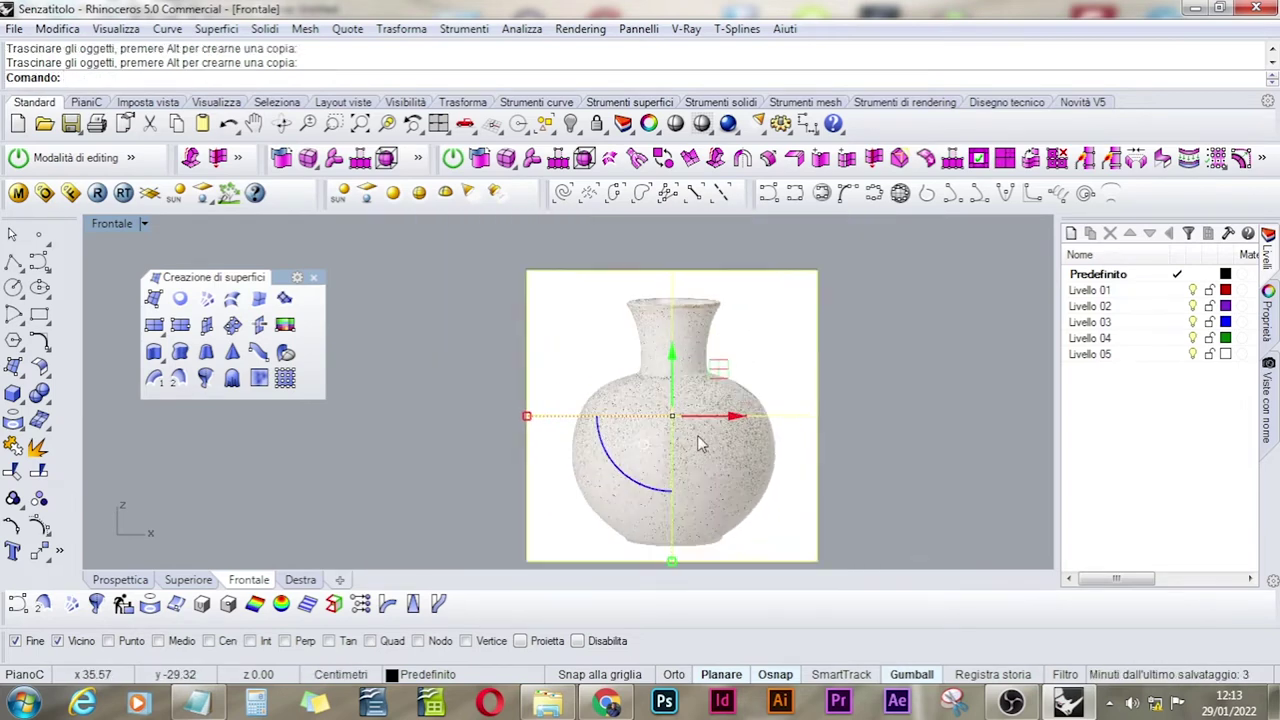
drag(697, 445, 657, 419)
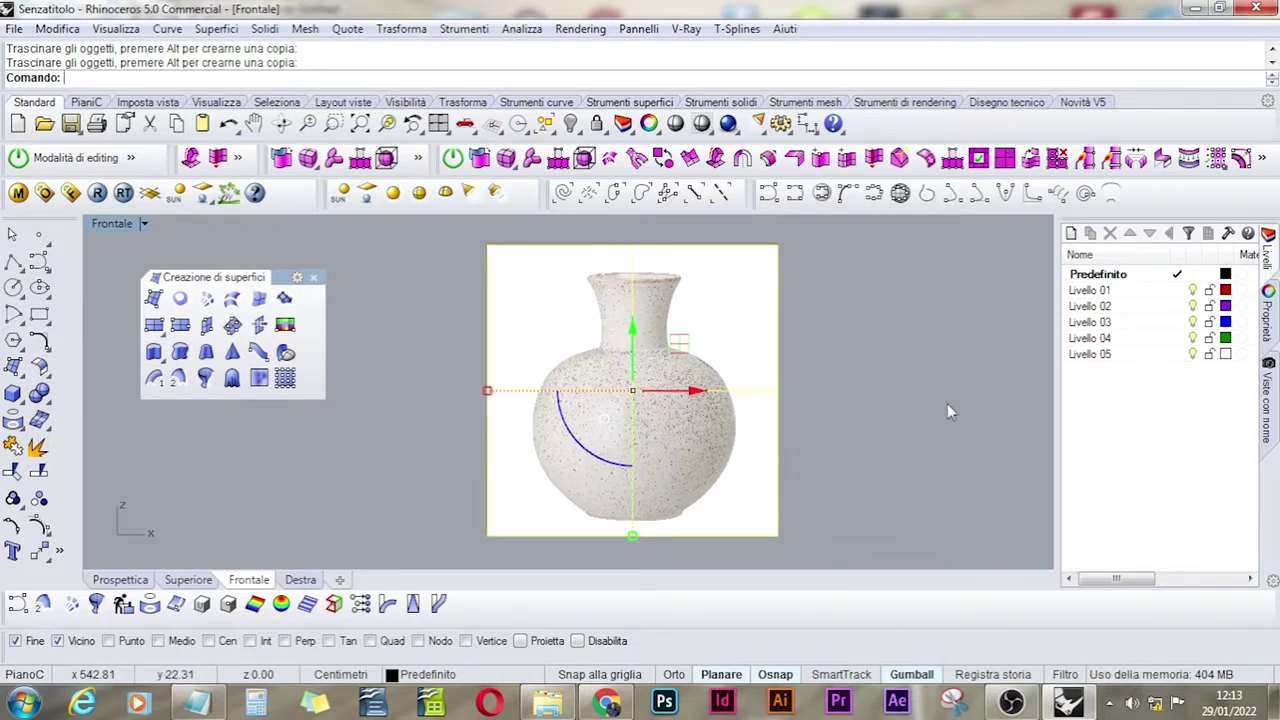
- Set the transparency of the vase picture's material to 79%
click(1272, 330)
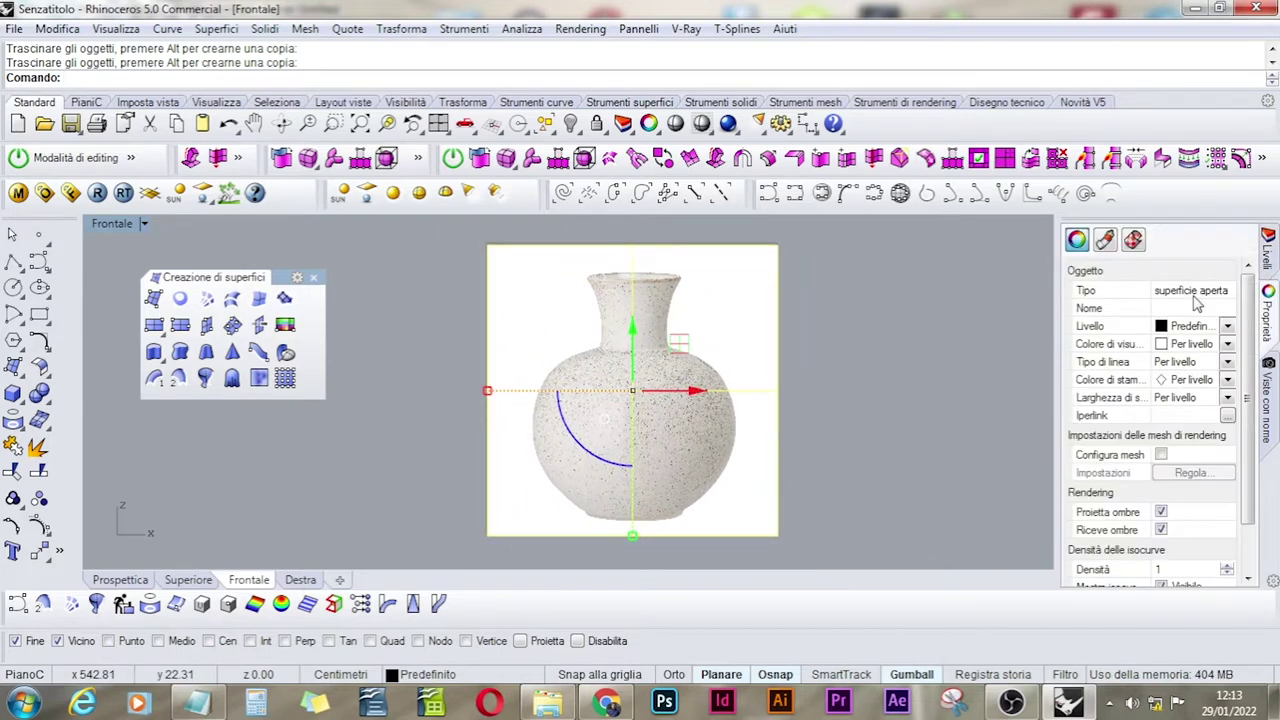
click(1105, 241)
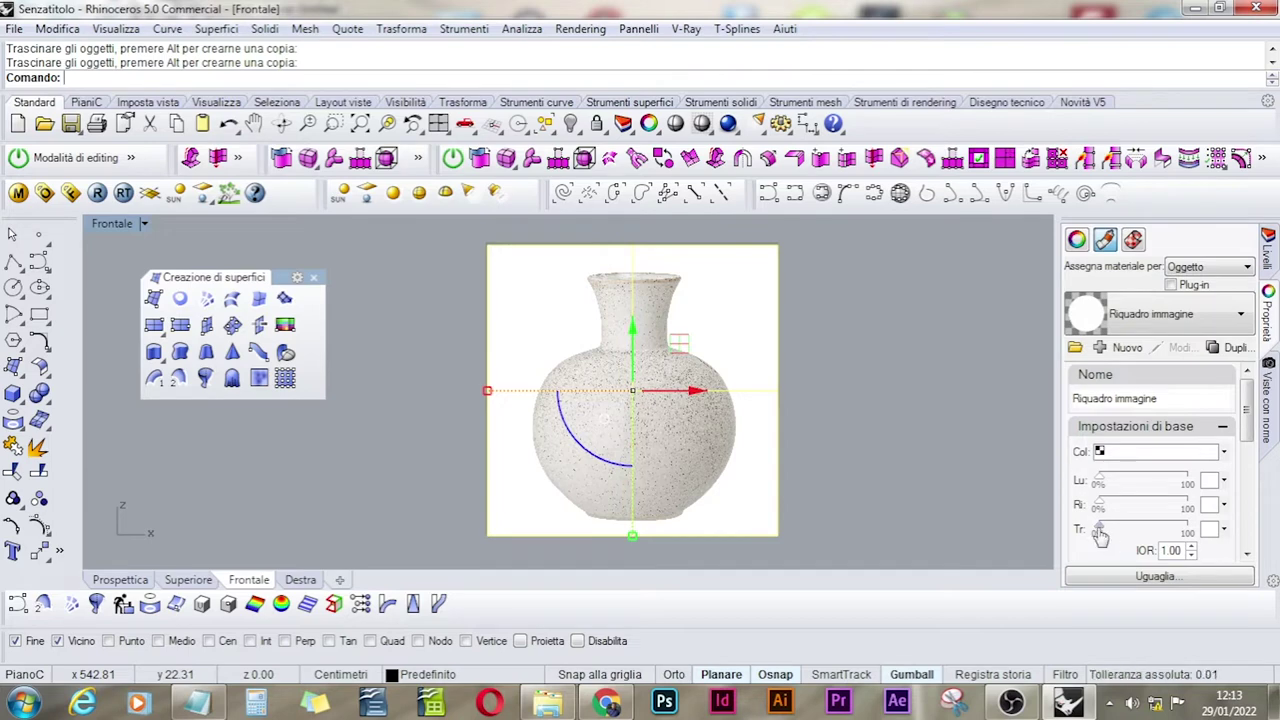
drag(1100, 533, 1170, 532)
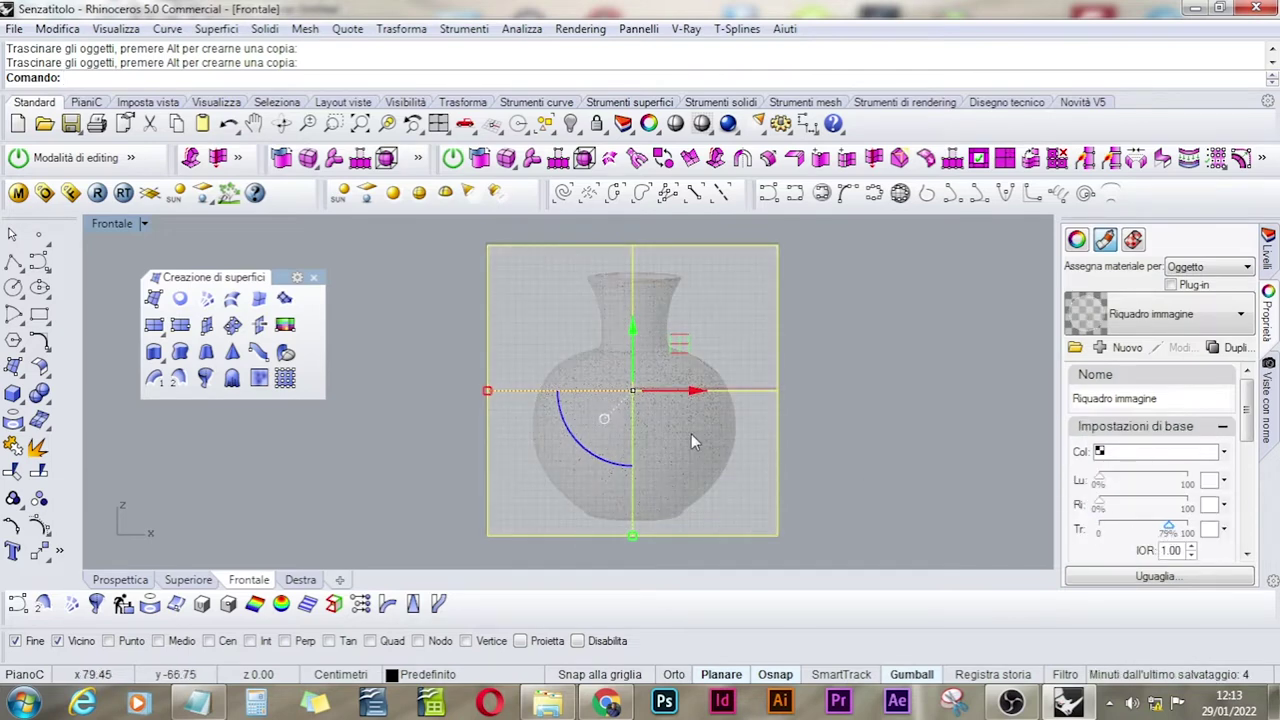
- Shift the vase picture off the grid, then use Move to bring the centre of the vase's base to the origin (0)
drag(658, 457, 930, 443)
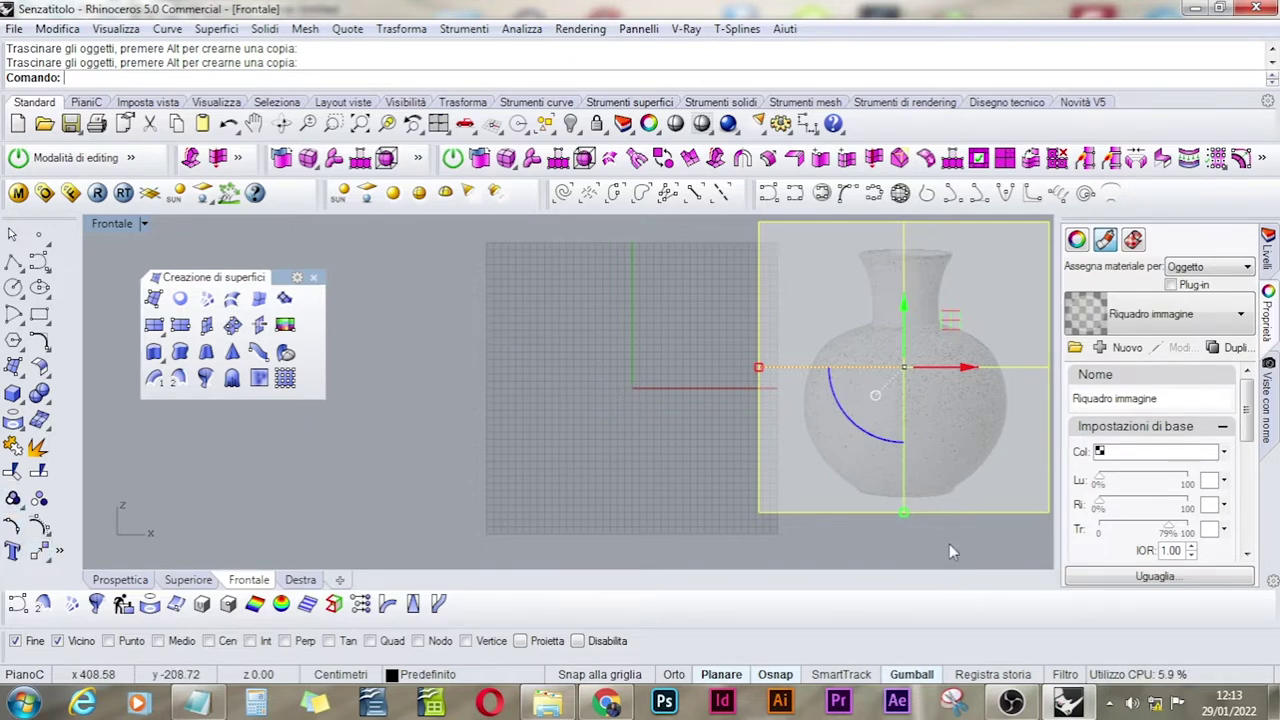
scroll(950, 550, up, 5)
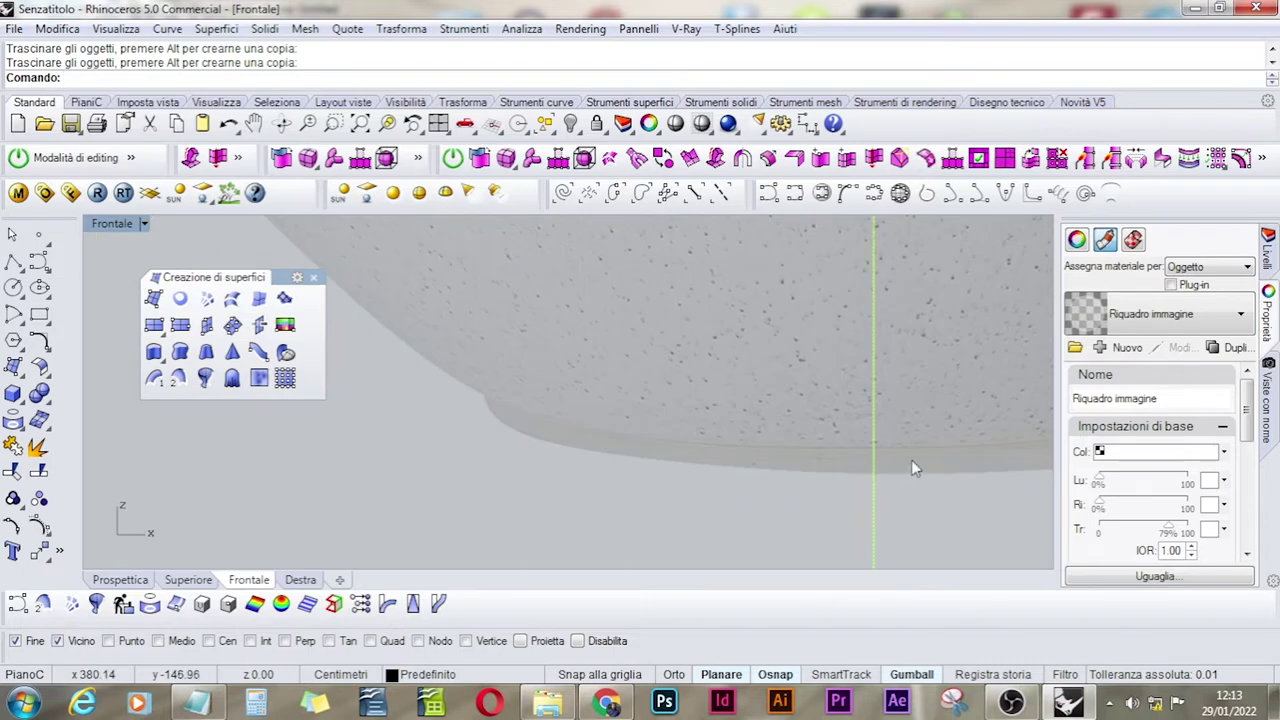
right_drag(914, 466, 662, 445)
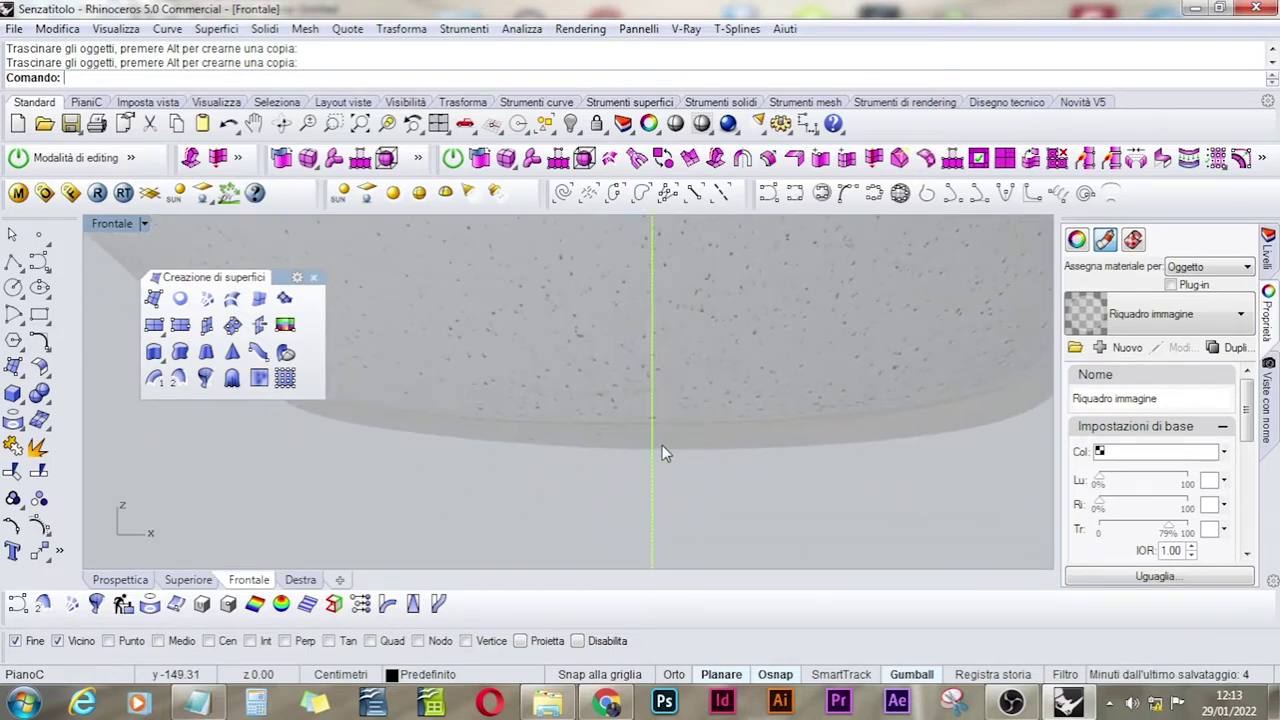
click(38, 551)
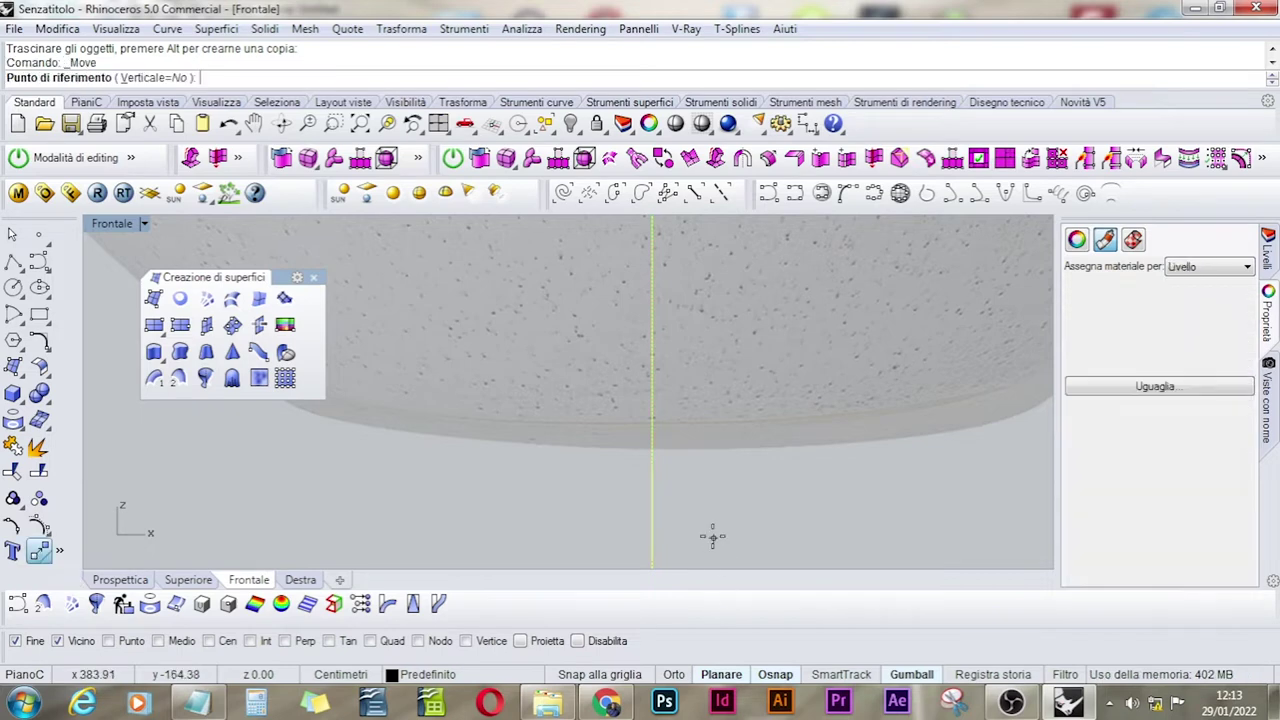
click(651, 449)
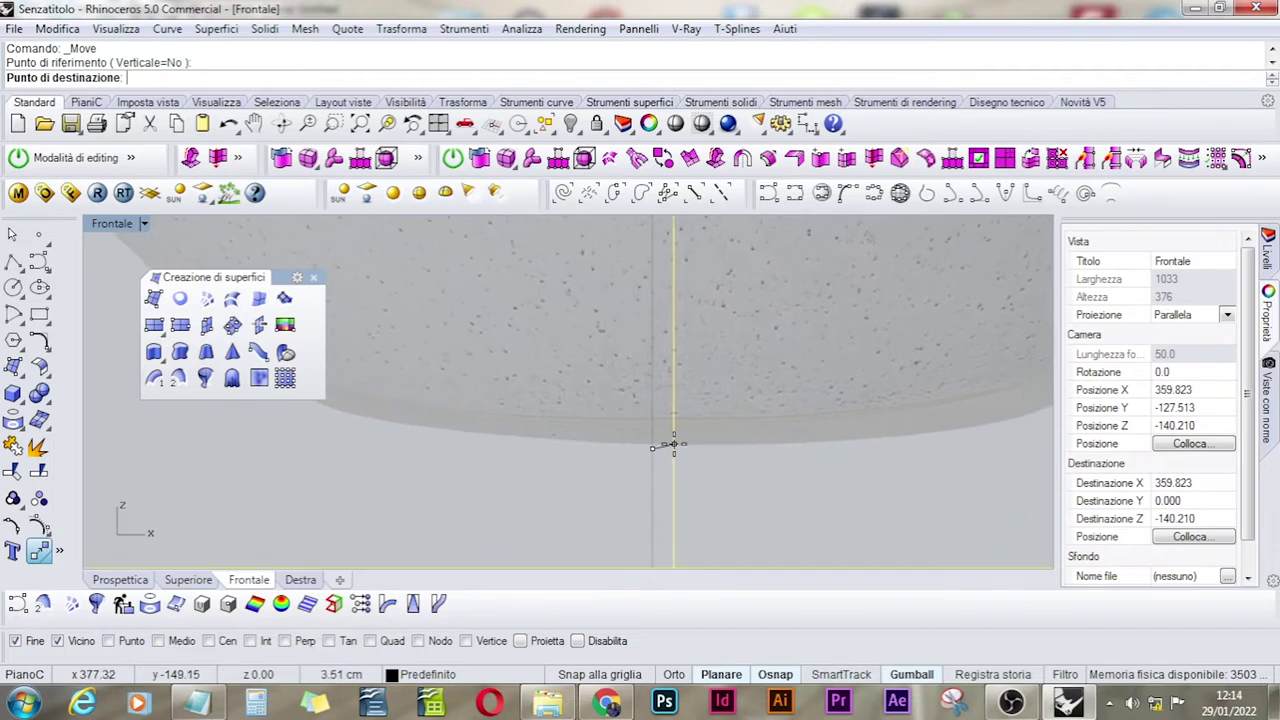
text(0)
key(Return)
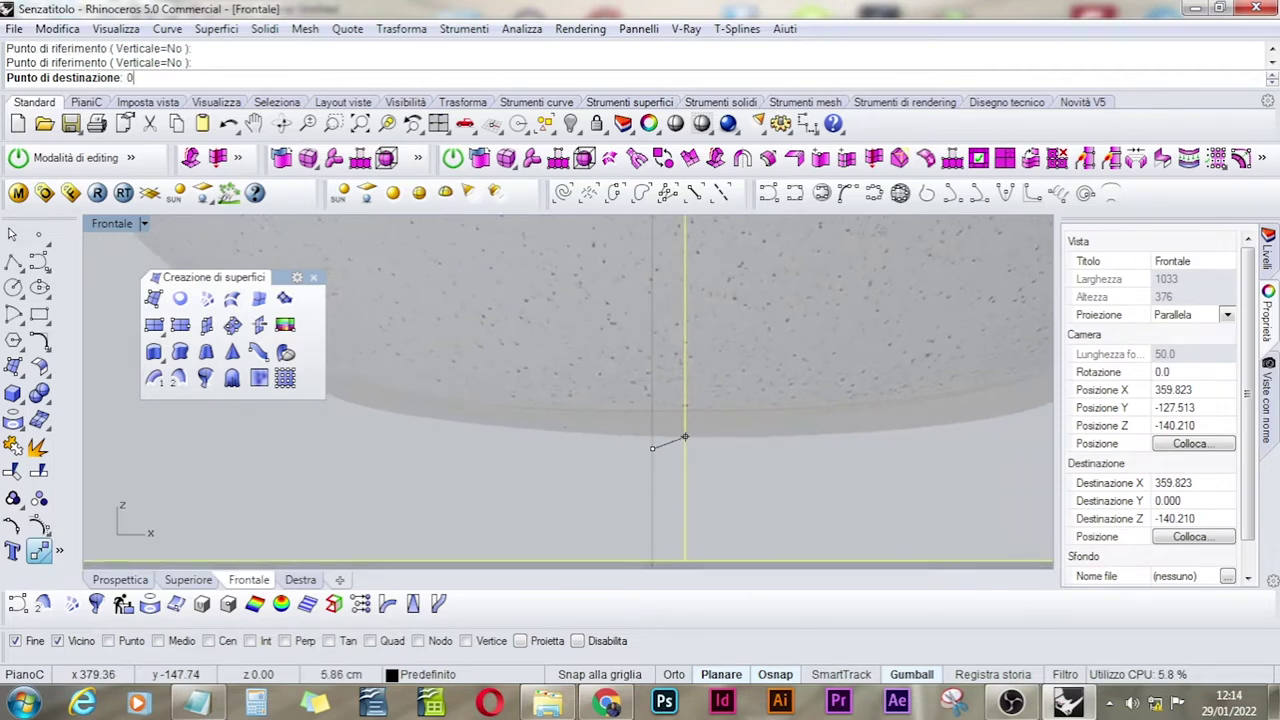
scroll(491, 420, up, 6)
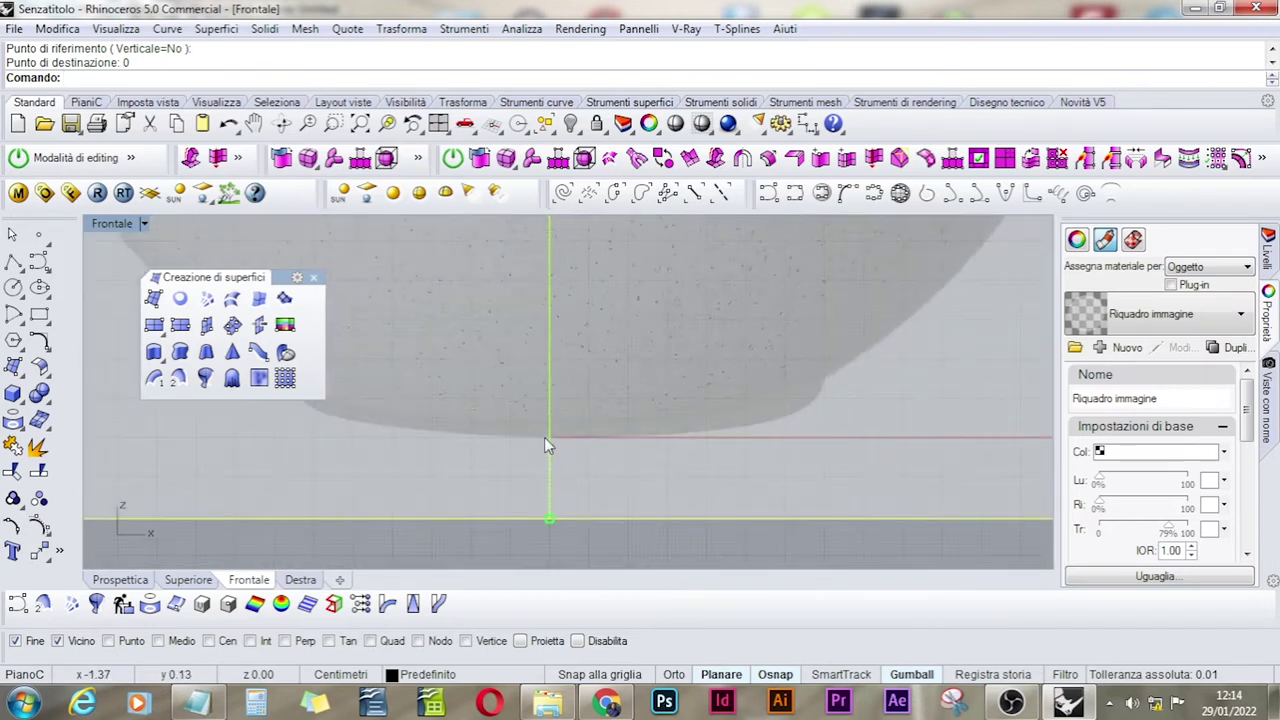
scroll(545, 444, down, 5)
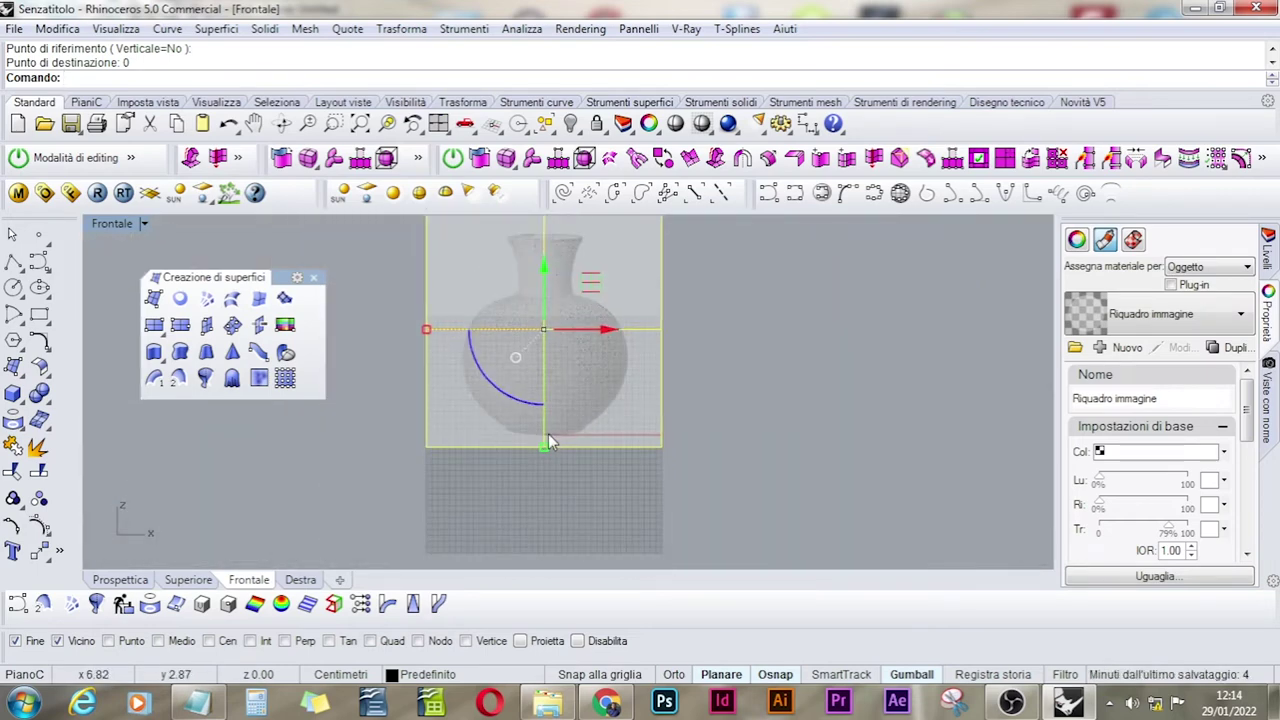
right_drag(533, 344, 598, 414)
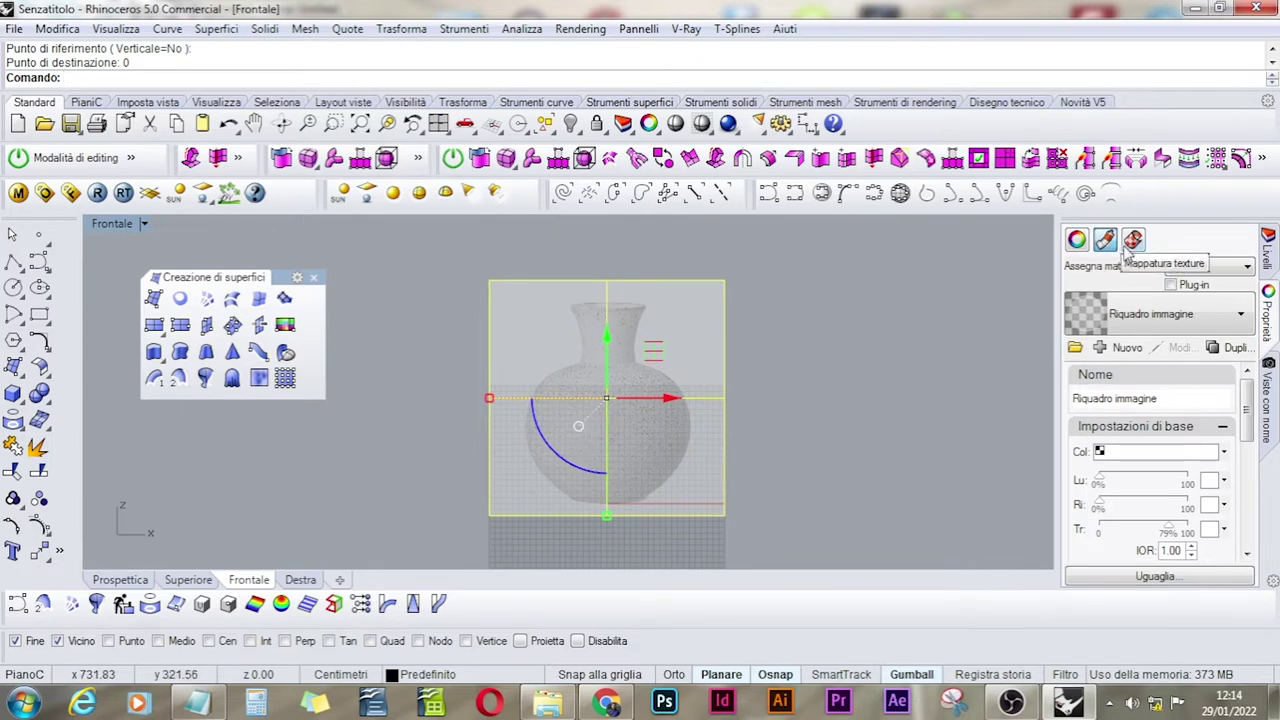
- Rename the layer Livello 05 to foto and move the selected vase picture onto it
click(1270, 258)
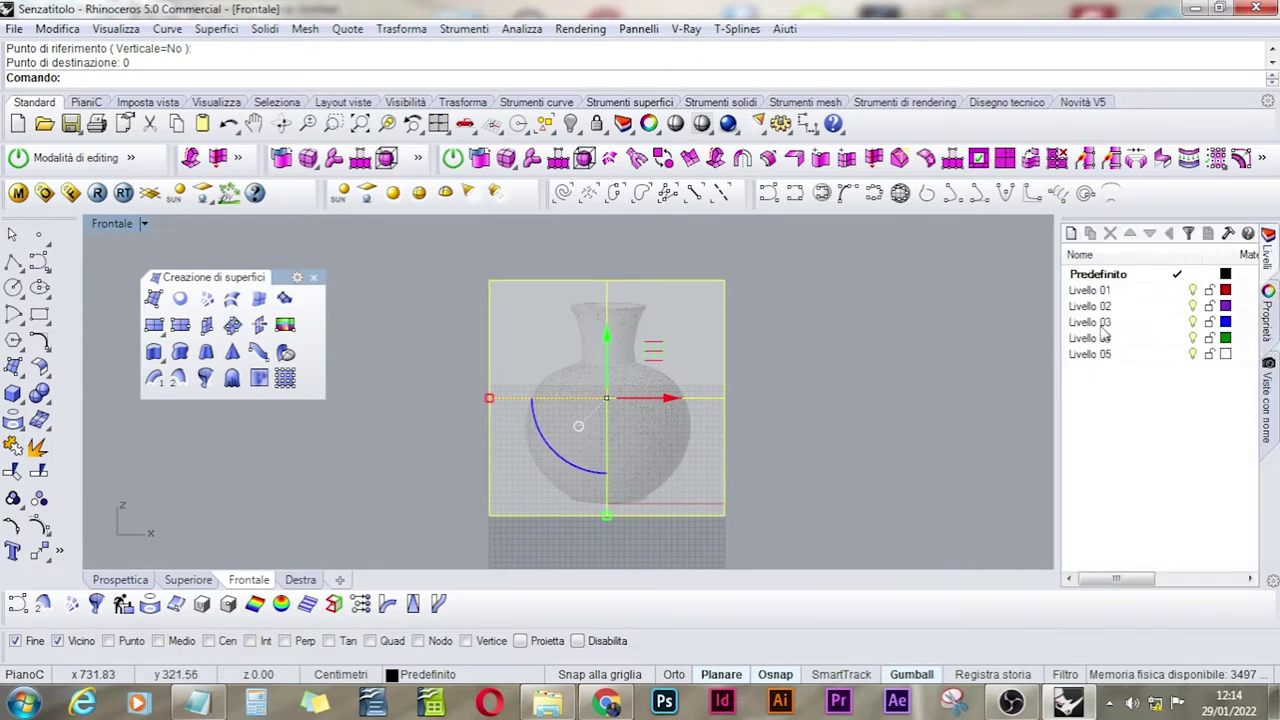
double_click(1087, 356)
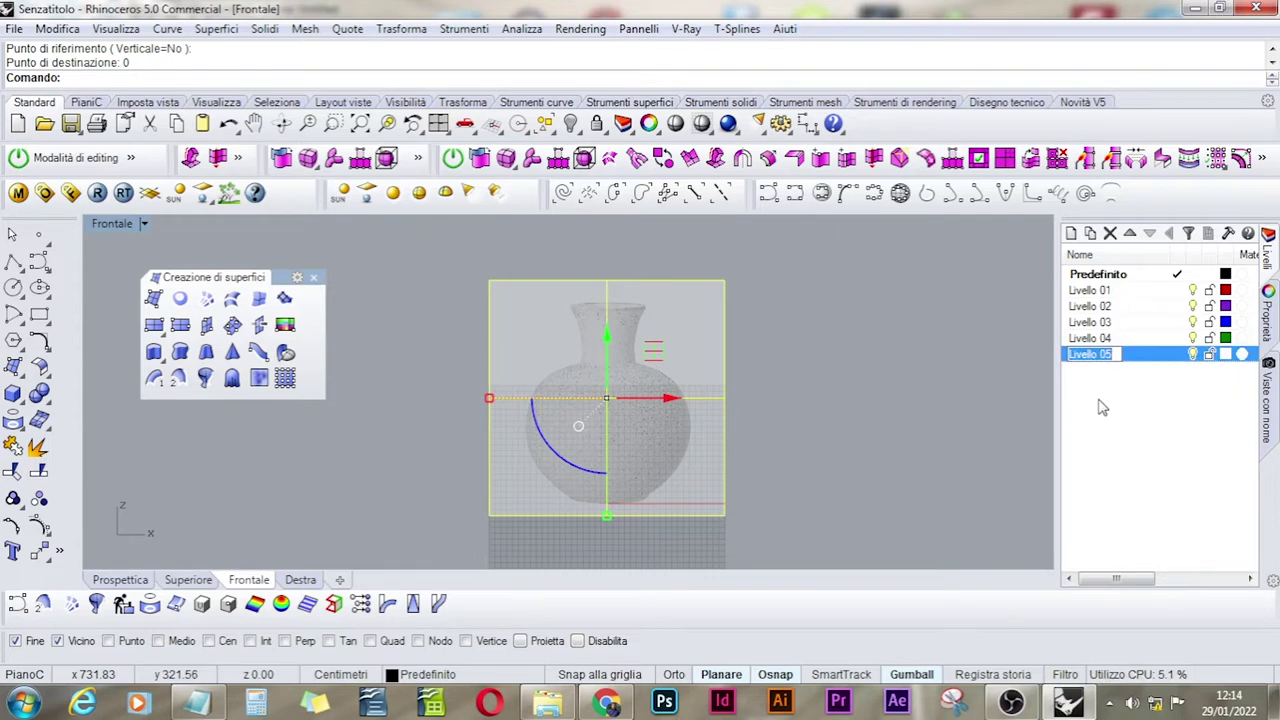
text(foto)
key(Return)
right_click(1098, 362)
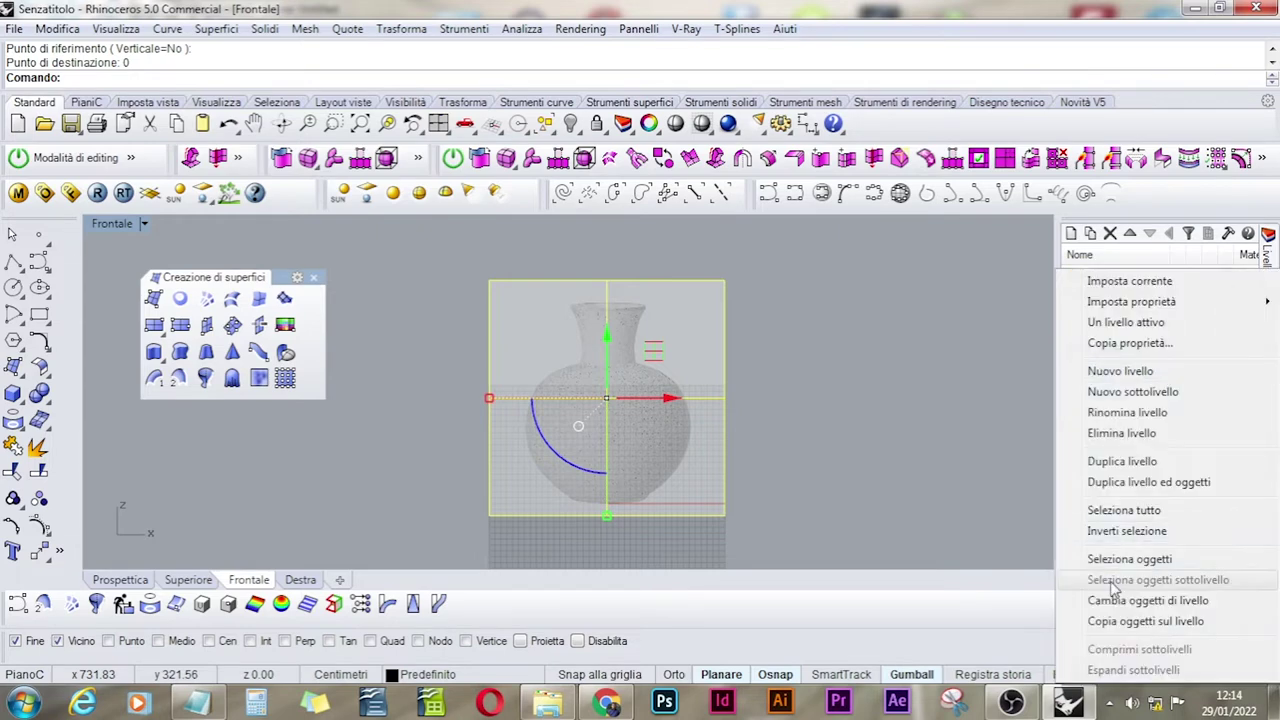
click(1103, 598)
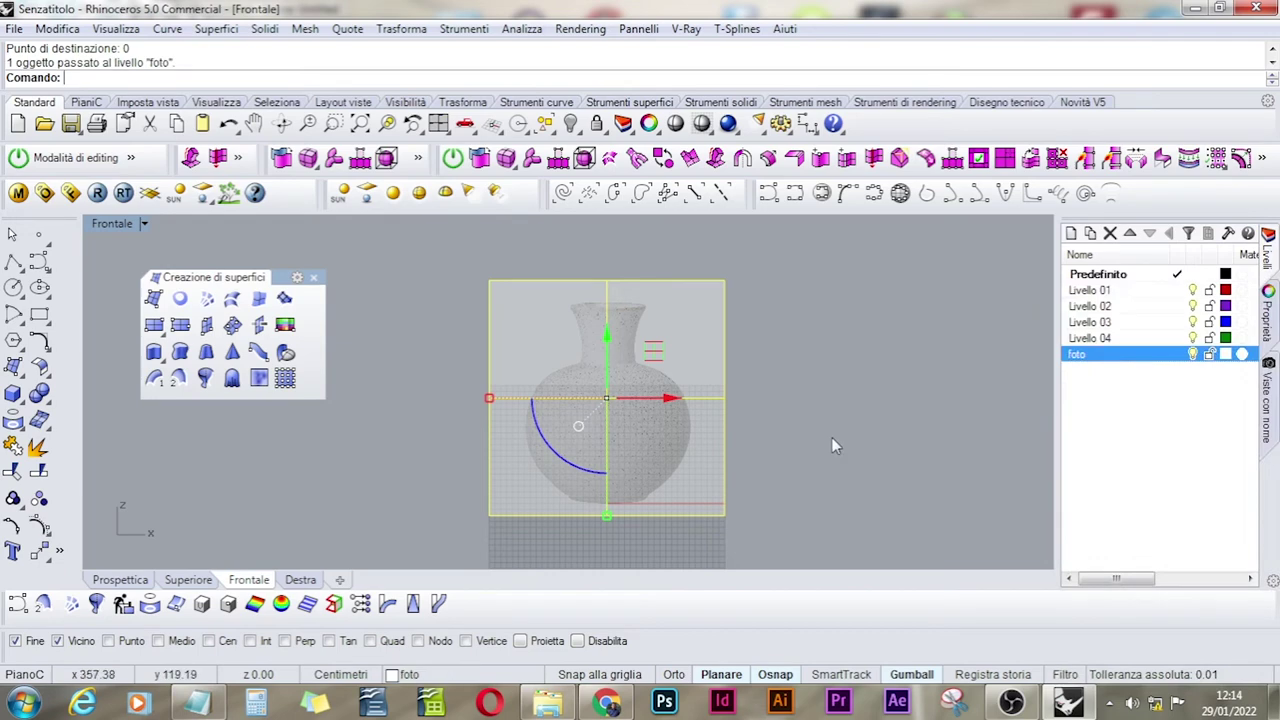
- Lock the foto layer and delete the layers Livello 02, Livello 03 and Livello 04
click(1209, 355)
drag(546, 462, 712, 350)
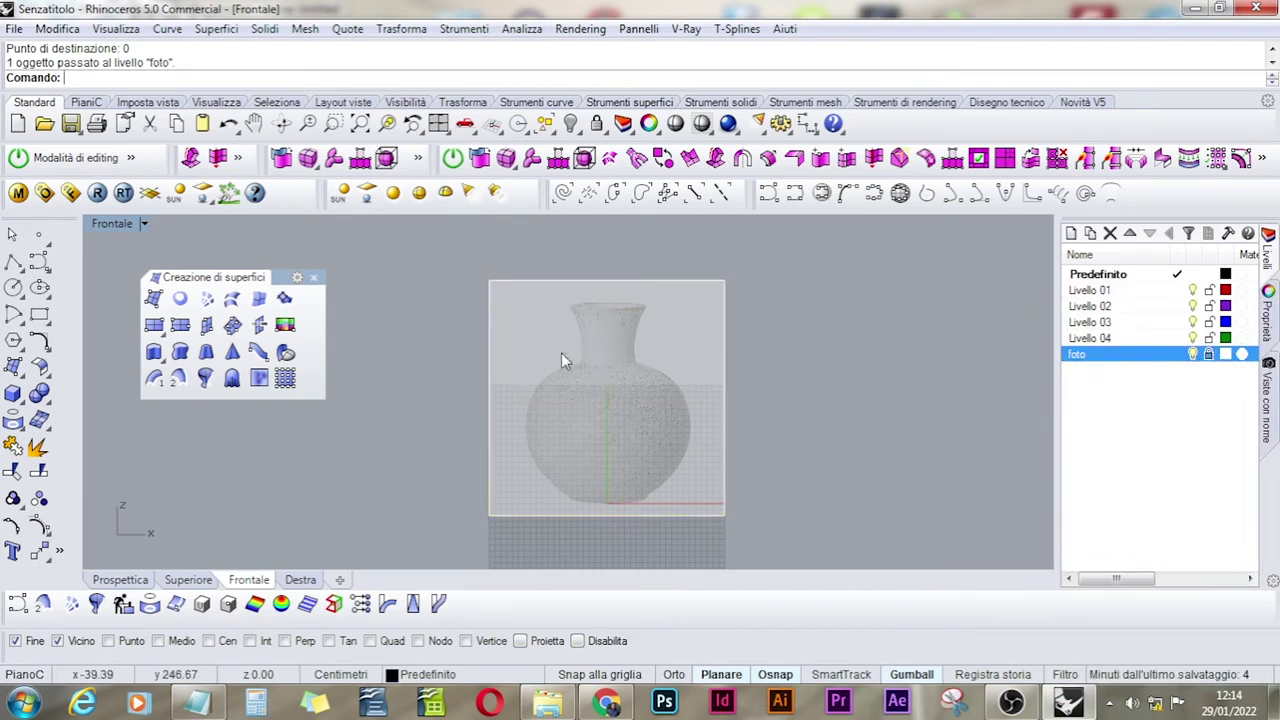
click(1105, 307)
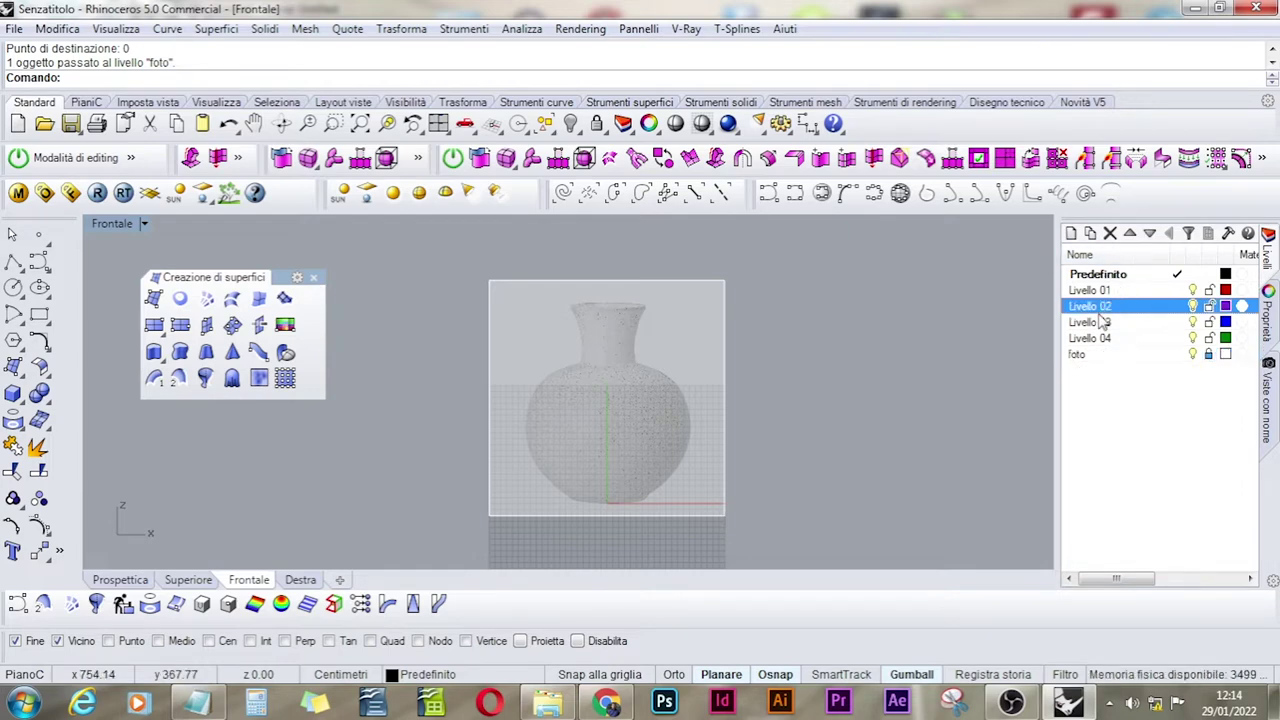
click(1110, 233)
click(1110, 233)
click(1110, 233)
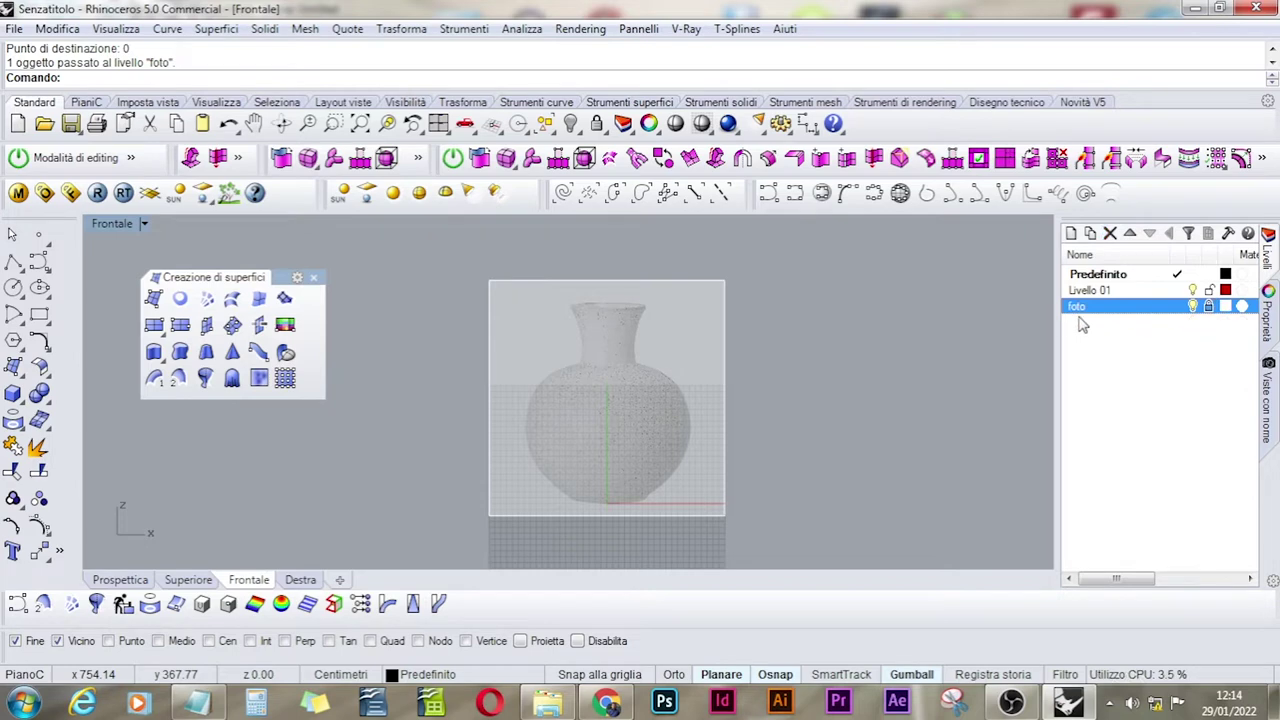
- Make Livello 01 the current layer and set its colour to Grigio scuro
click(1091, 291)
double_click(1110, 291)
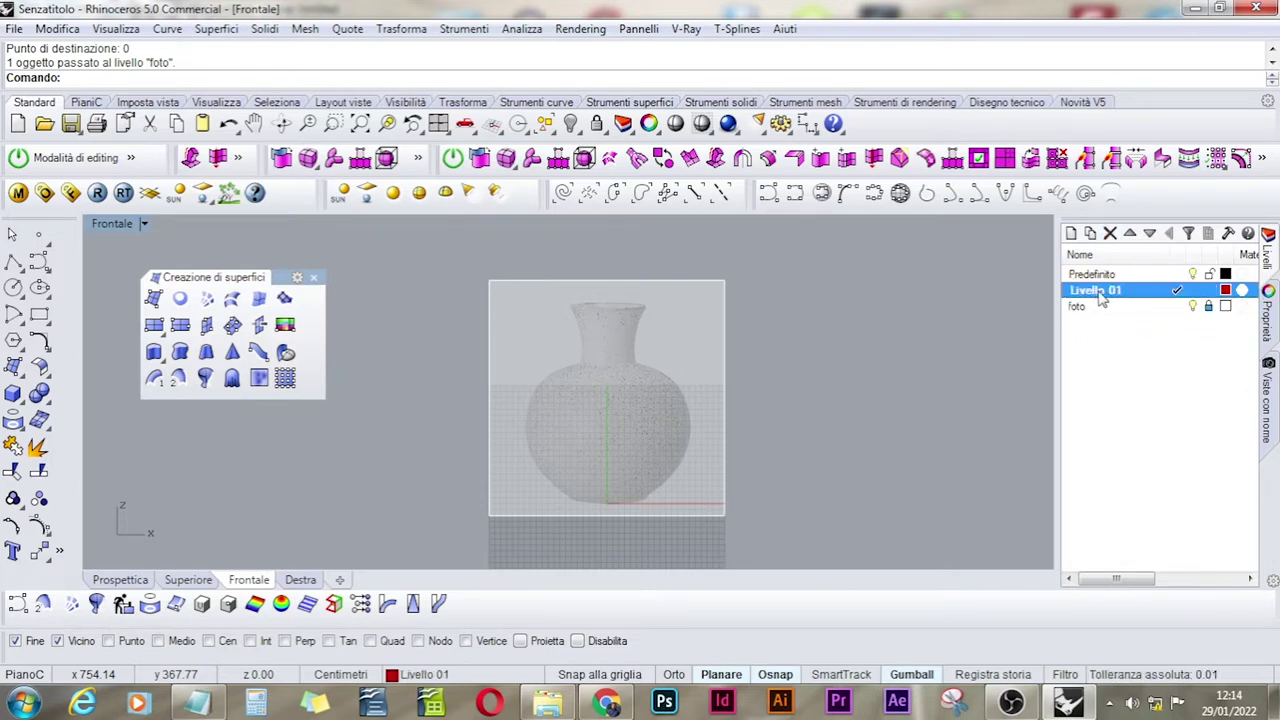
click(1226, 291)
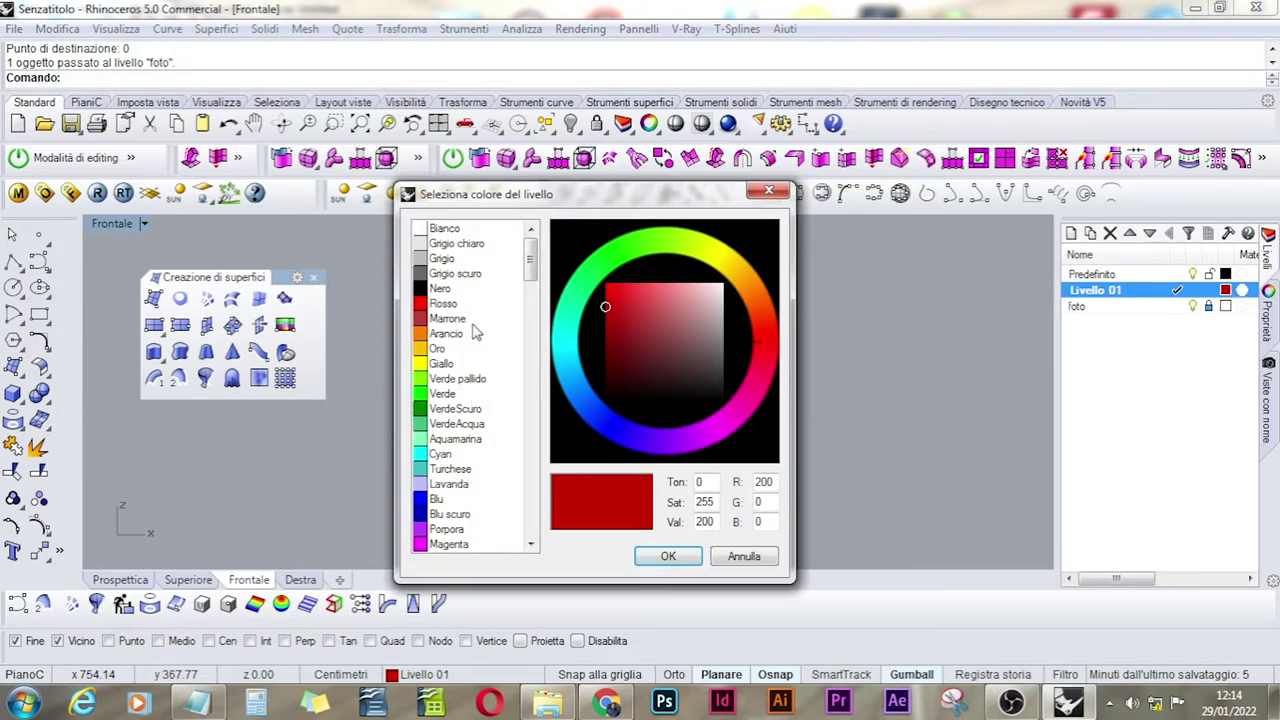
click(440, 274)
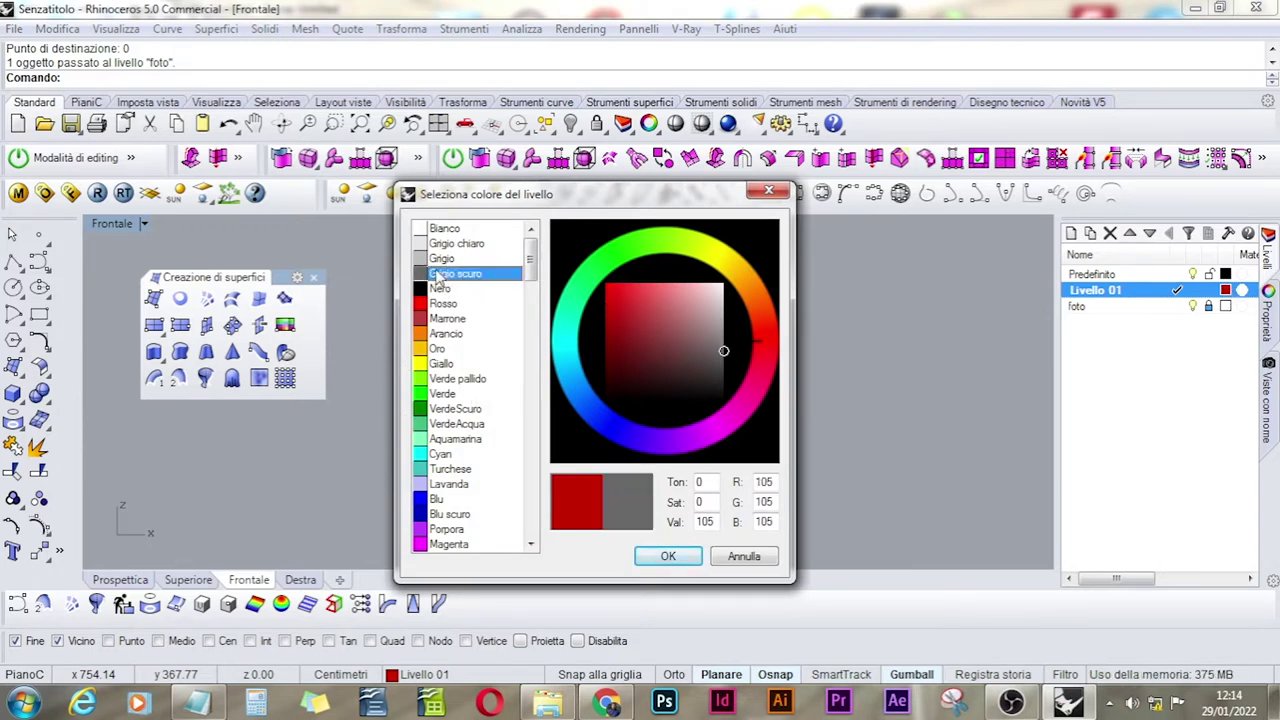
click(669, 552)
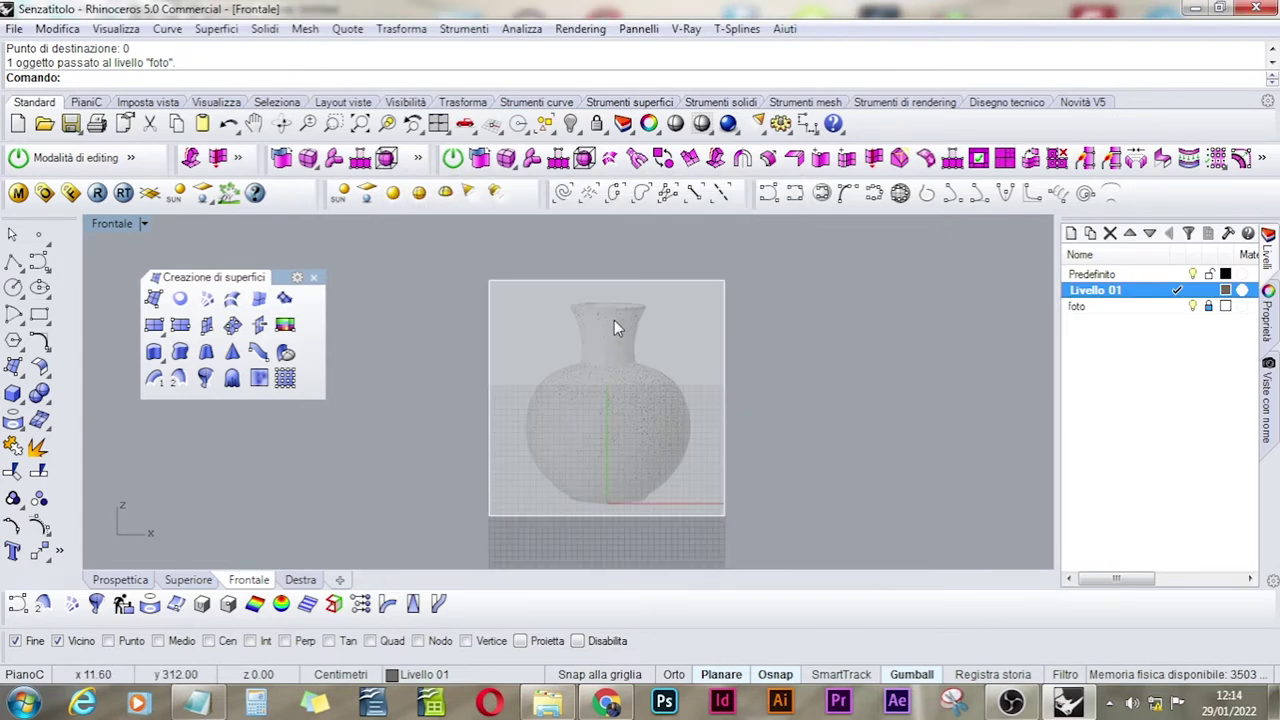
- Draw a vertical polyline about 330 cm long from the origin (0) up to the front rim of the vase's mouth, with Ortho on
scroll(594, 488, up, 5)
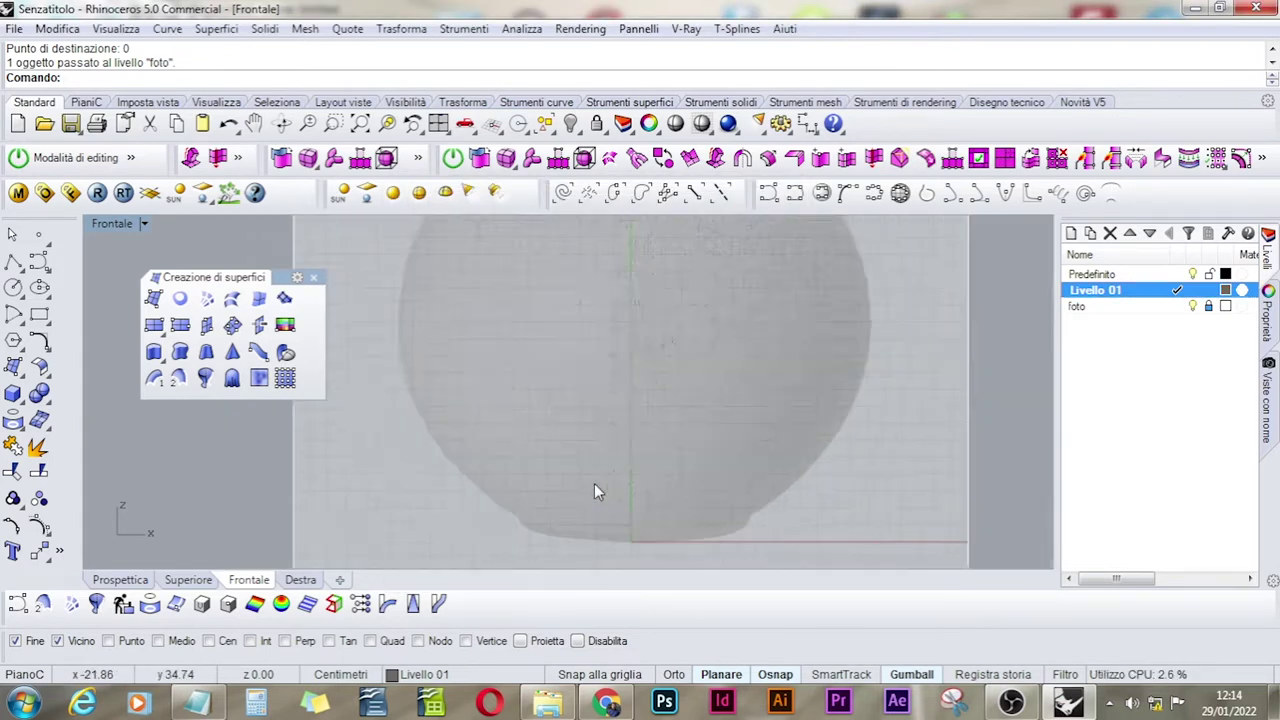
scroll(630, 400, up, 2)
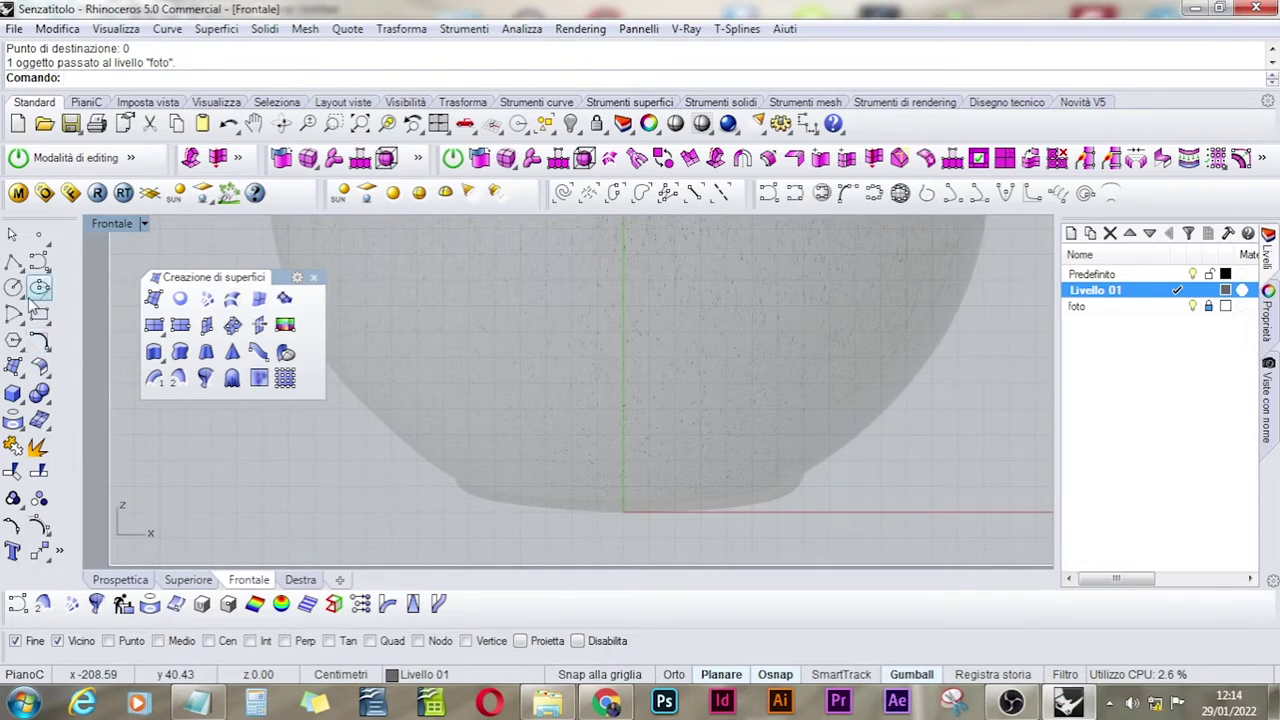
click(14, 262)
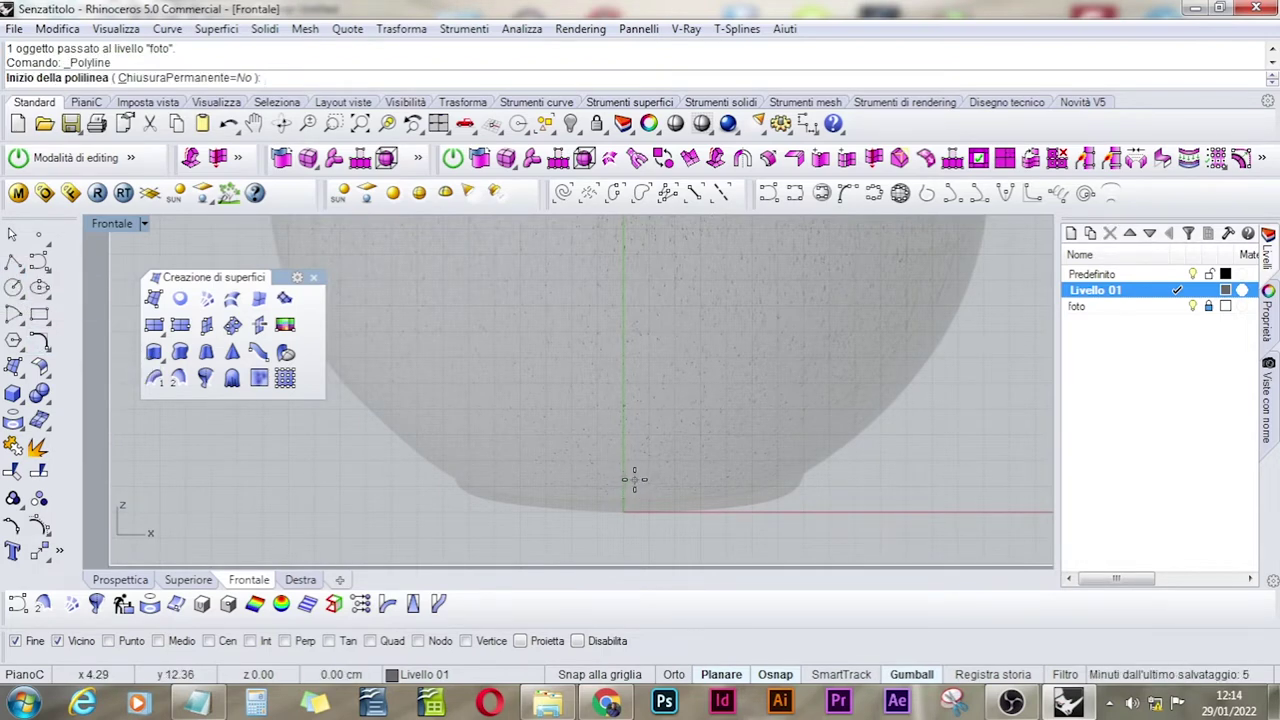
text(0)
key(Return)
scroll(630, 420, down, 3)
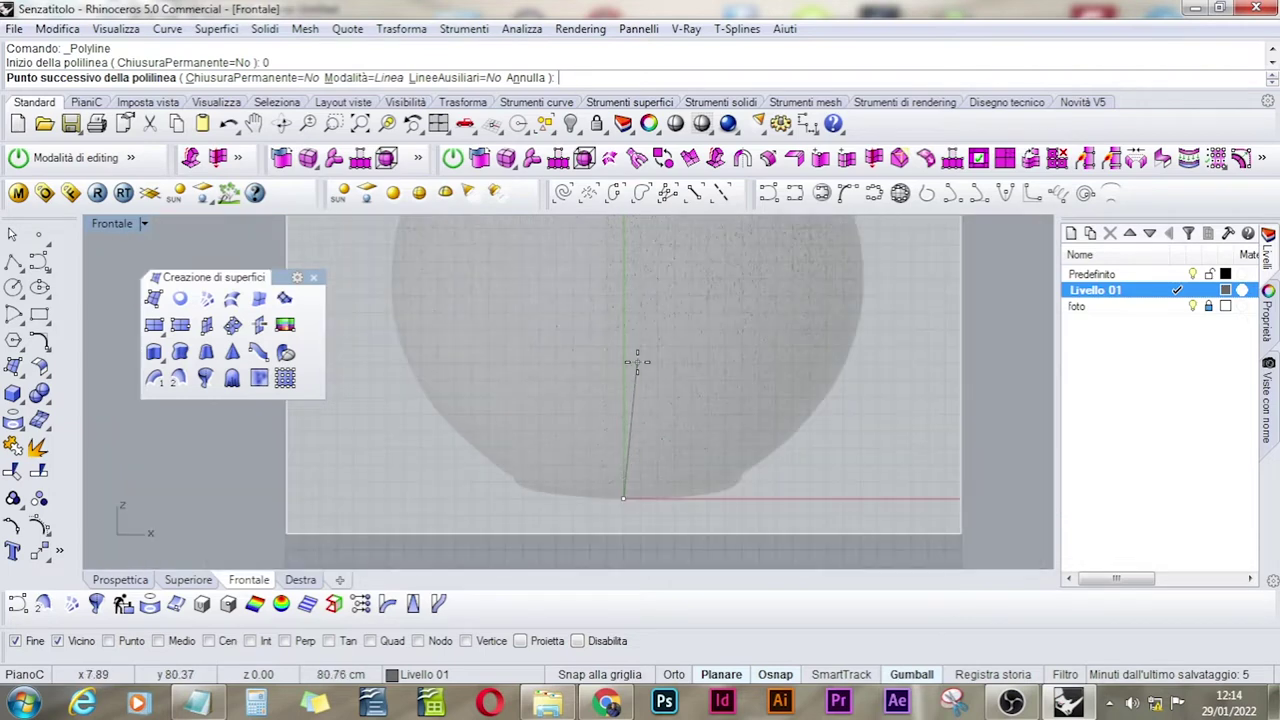
key(F8)
scroll(570, 400, up, 5)
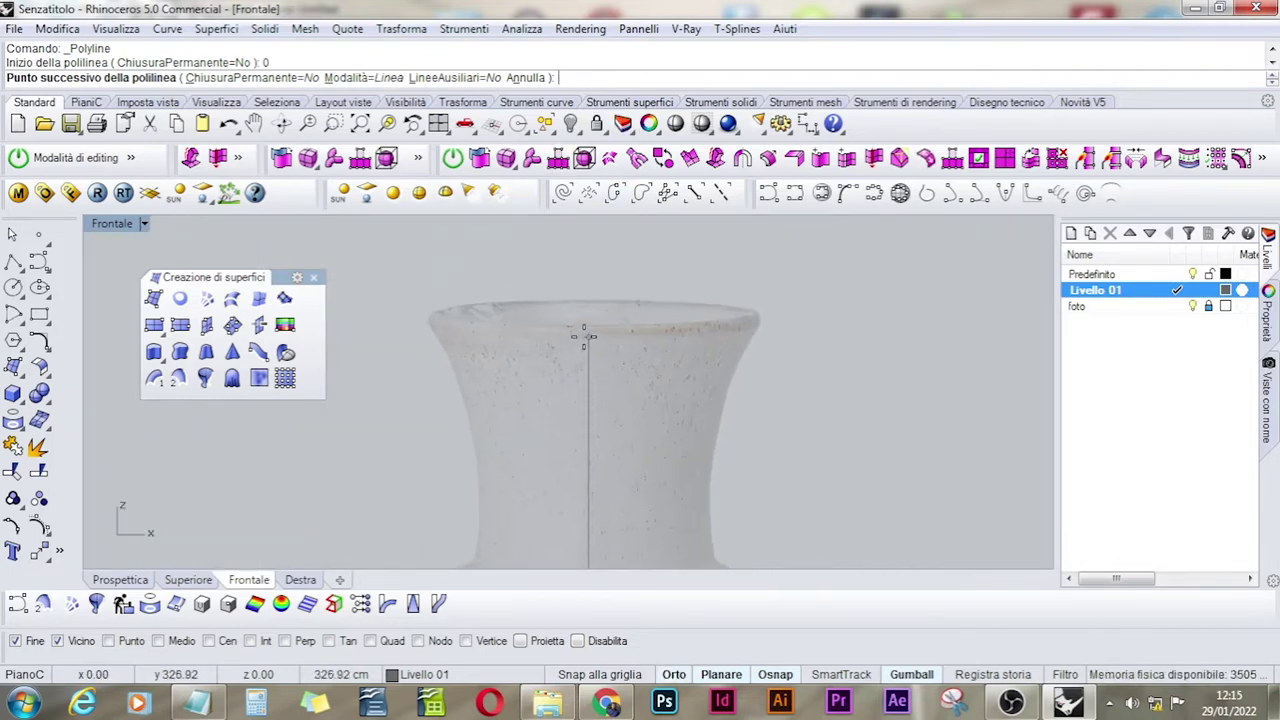
click(585, 325)
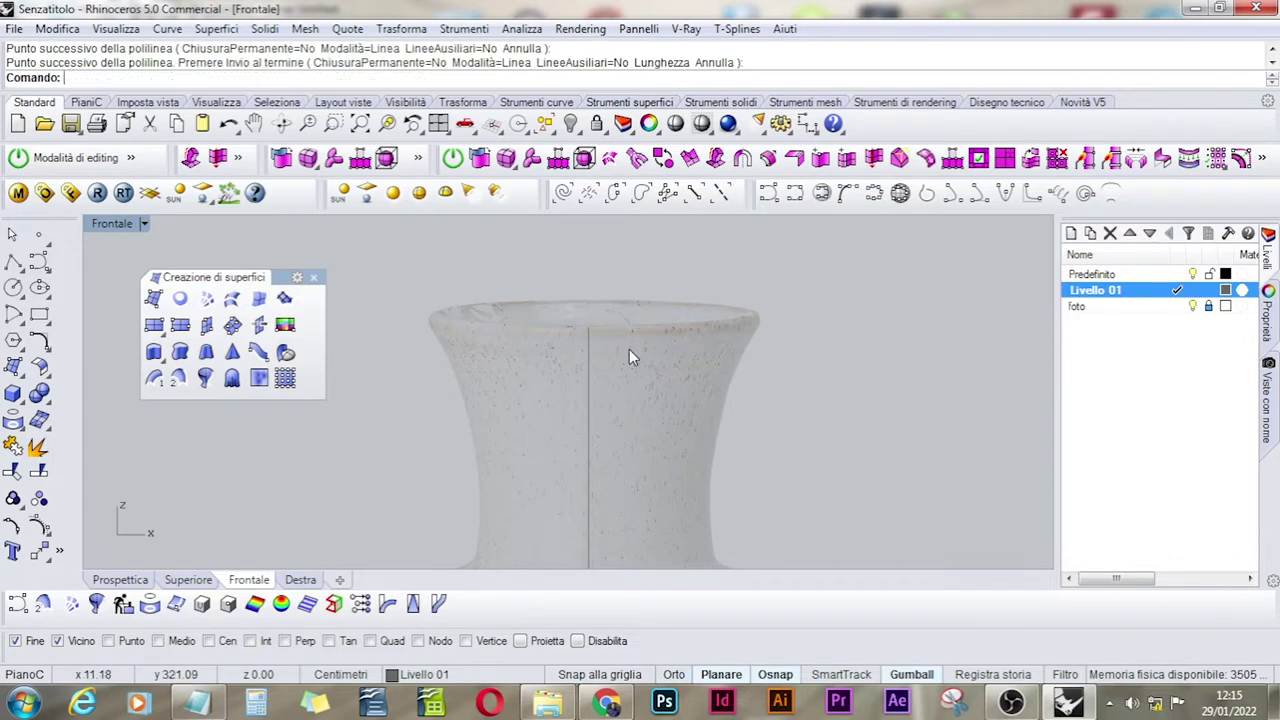
key(Return)
scroll(600, 380, down, 5)
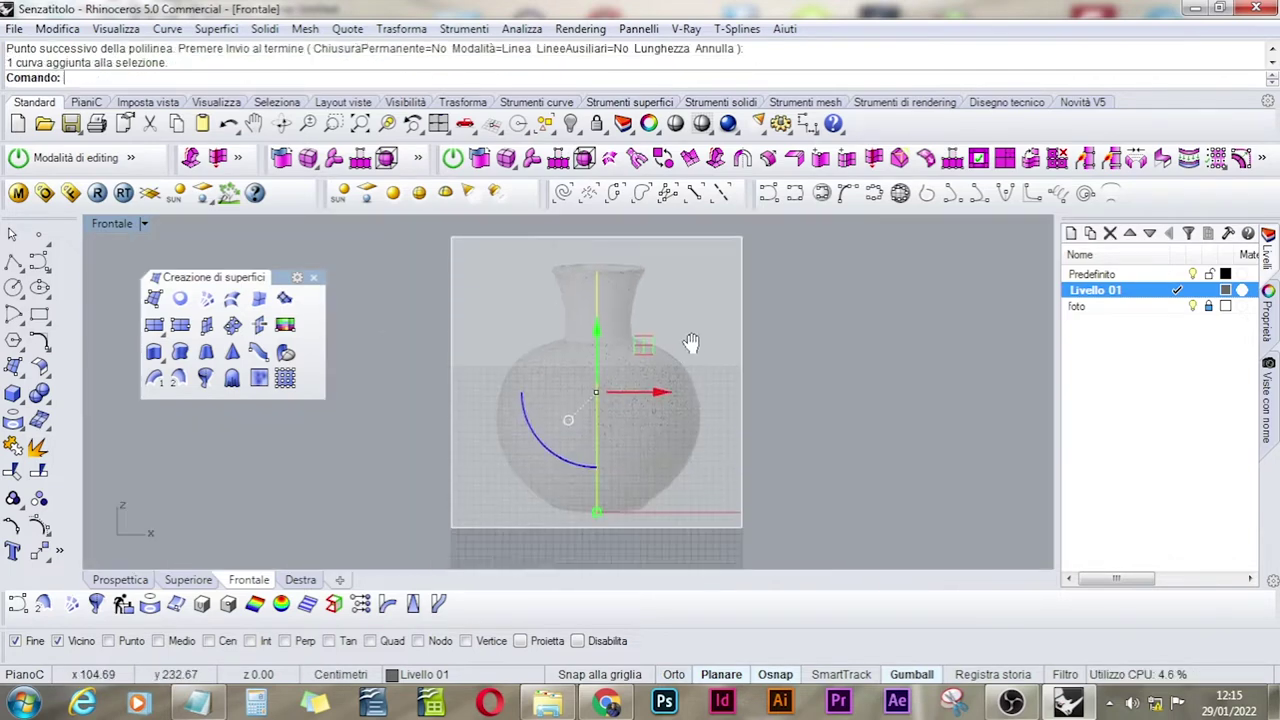
key(Escape)
- Draw a degree-3 control-point curve from the axis line's lower end along the X axis, bending upwards near the right edge of the vase's foot
scroll(589, 490, up, 5)
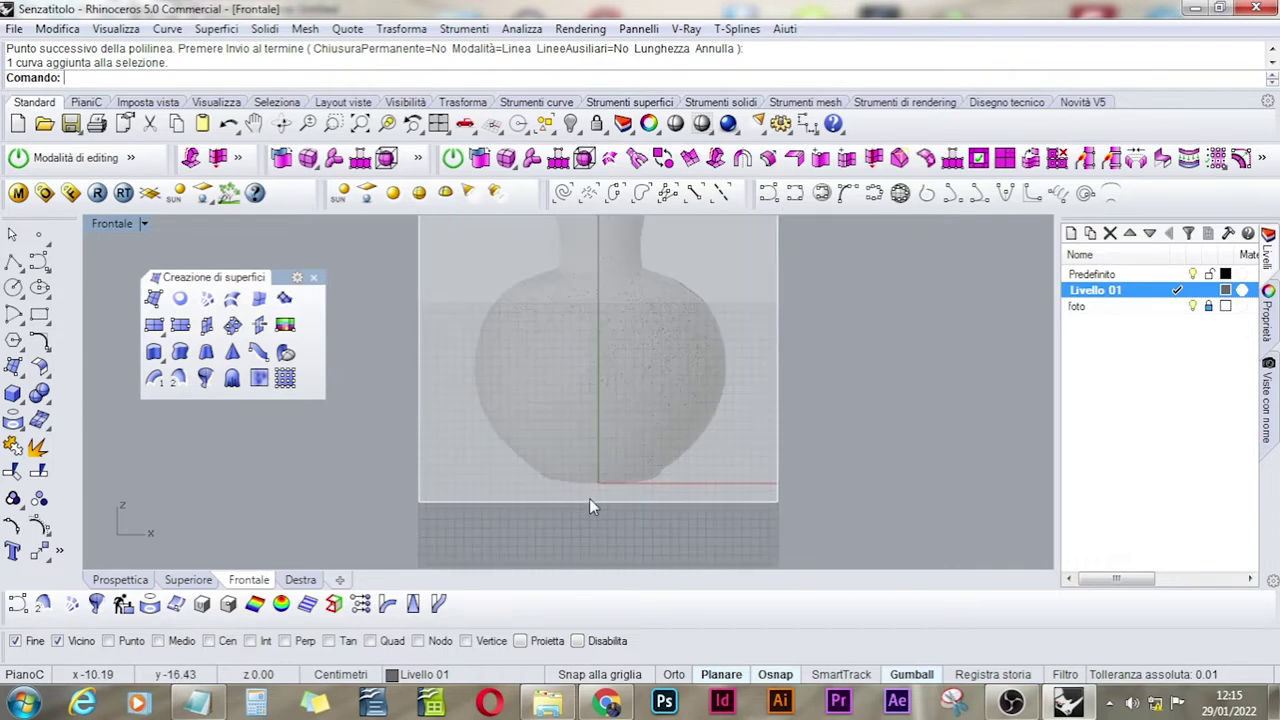
scroll(600, 482, up, 3)
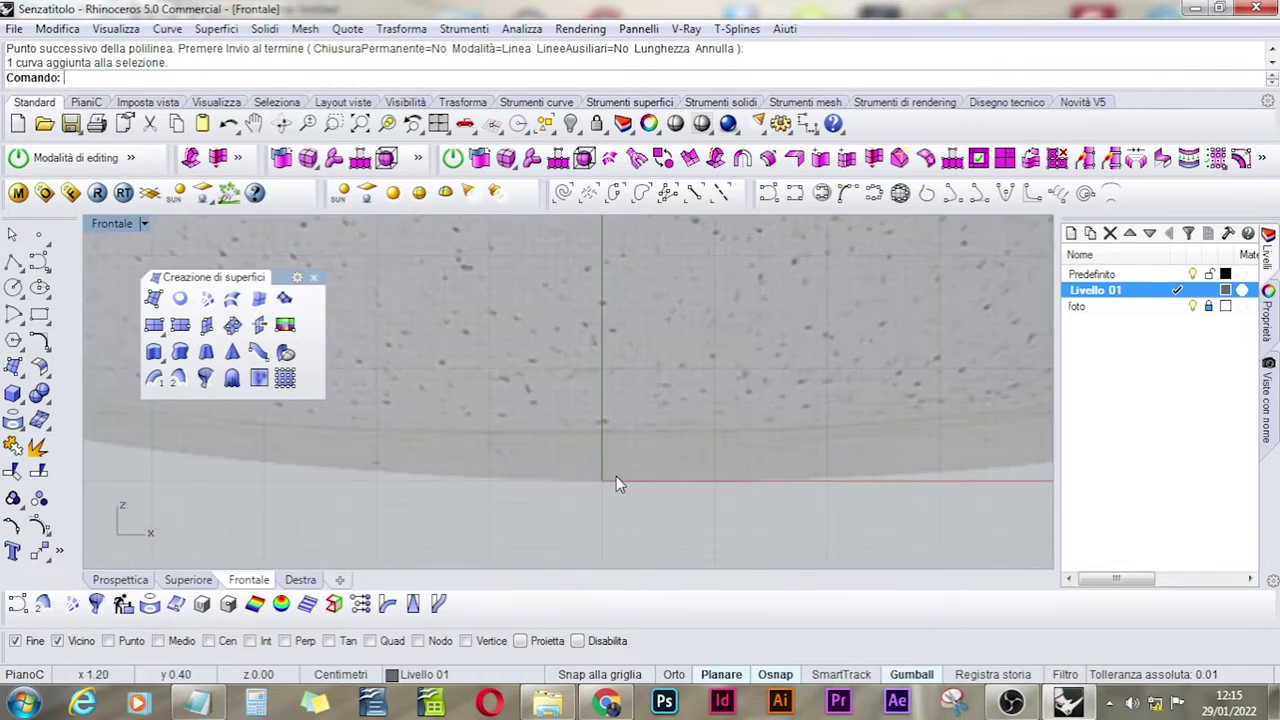
scroll(616, 476, down, 1)
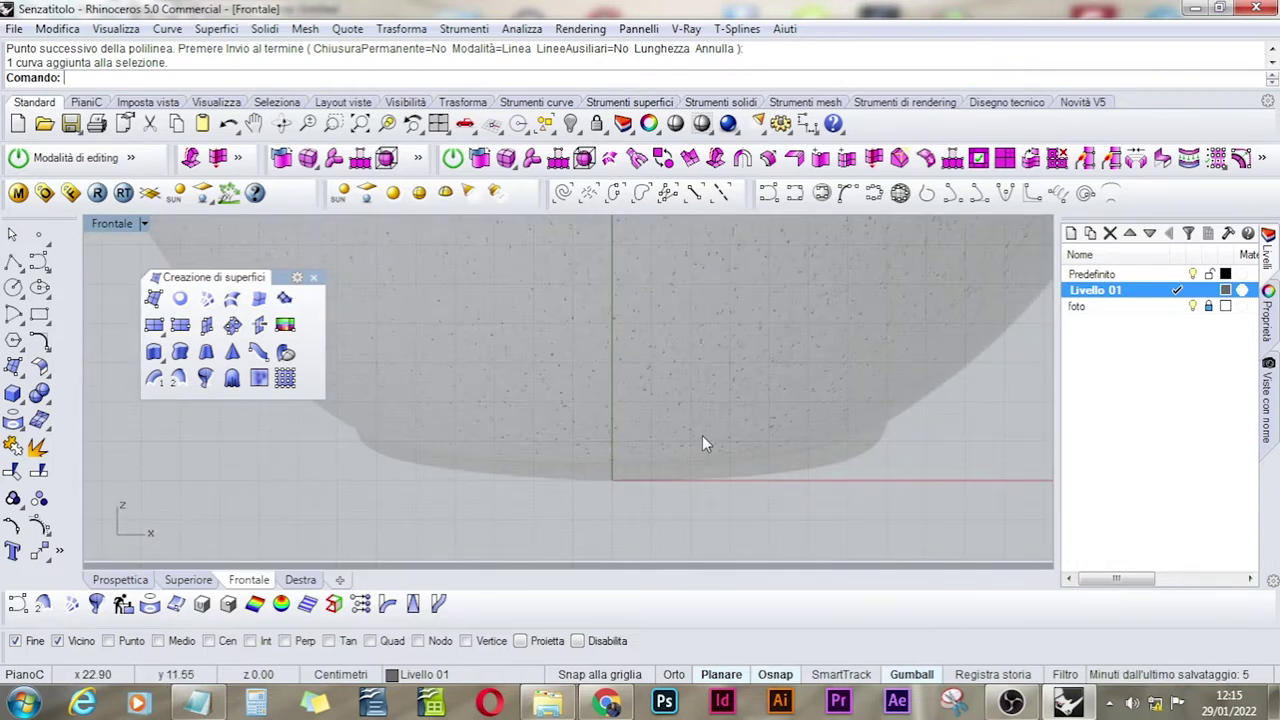
click(38, 264)
click(613, 482)
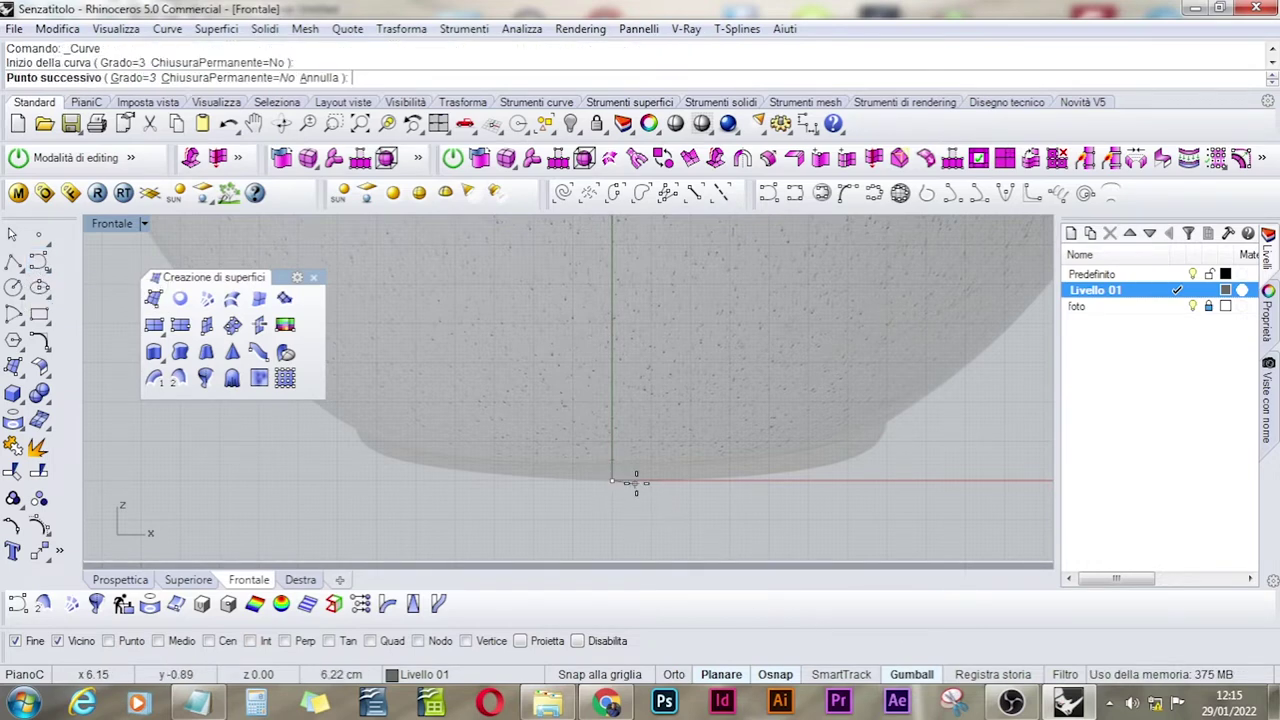
click(697, 481)
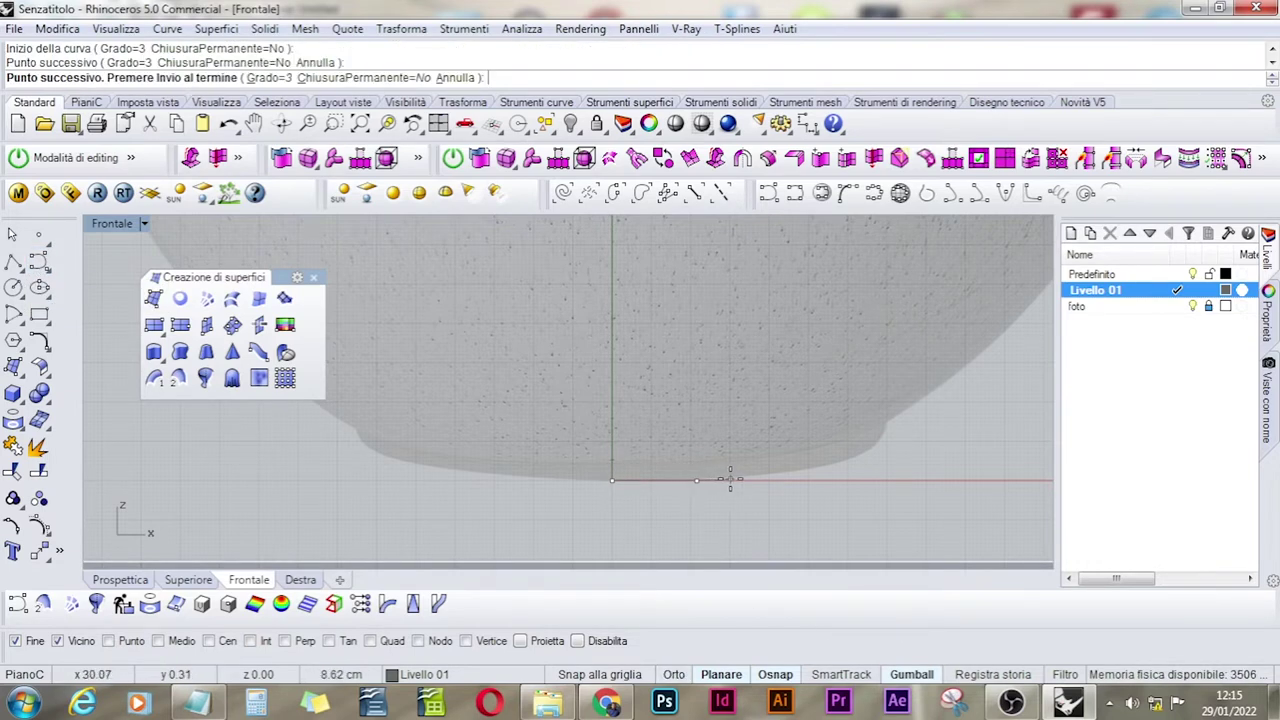
click(741, 482)
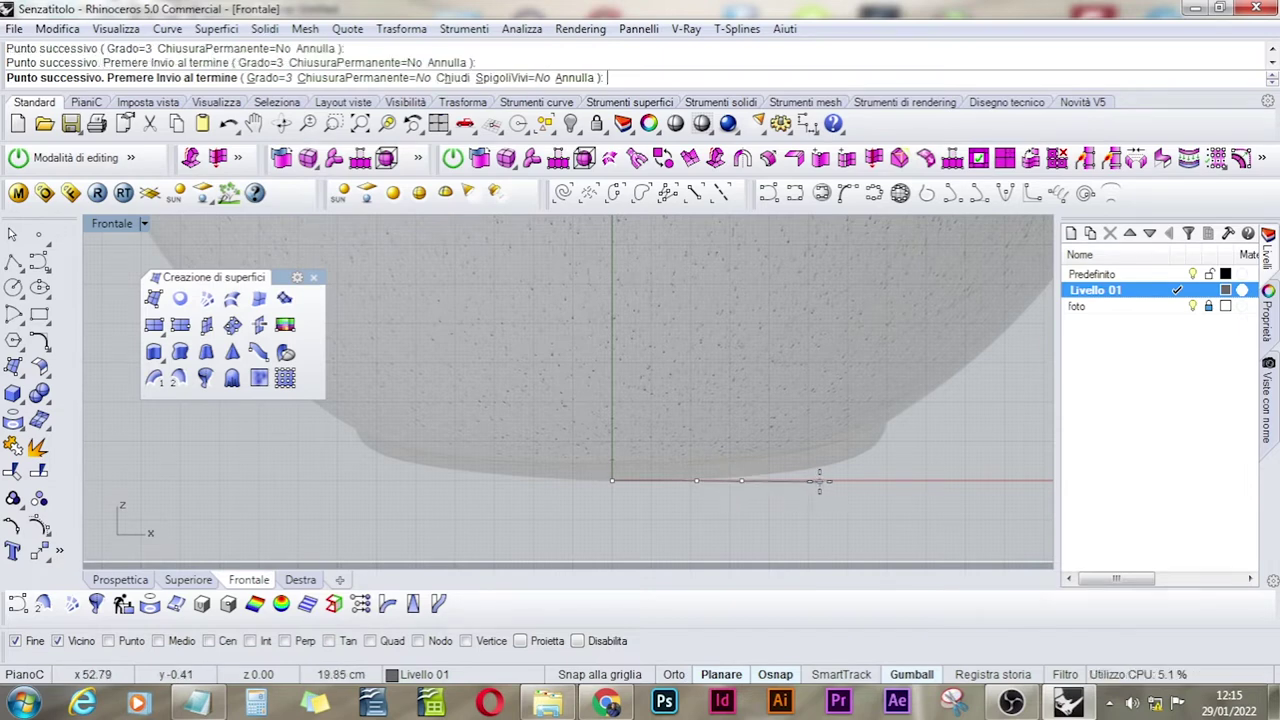
key(F8)
click(822, 481)
key(F8)
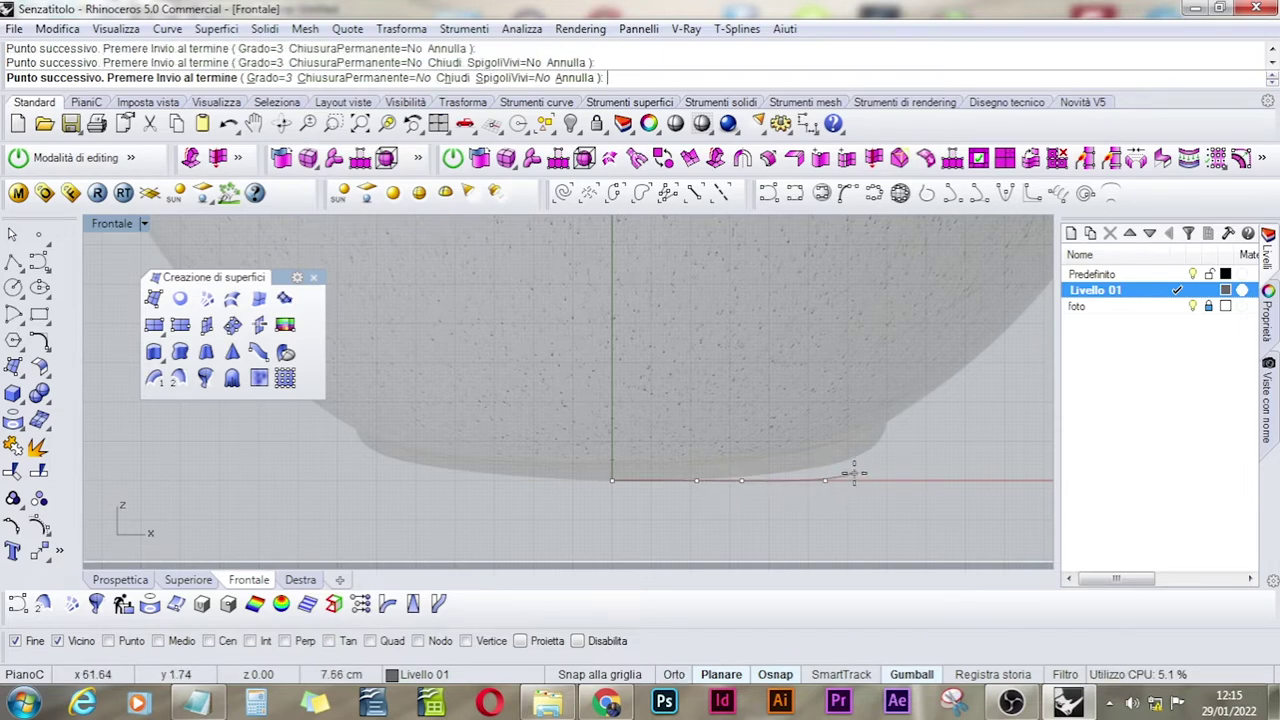
click(851, 471)
key(Return)
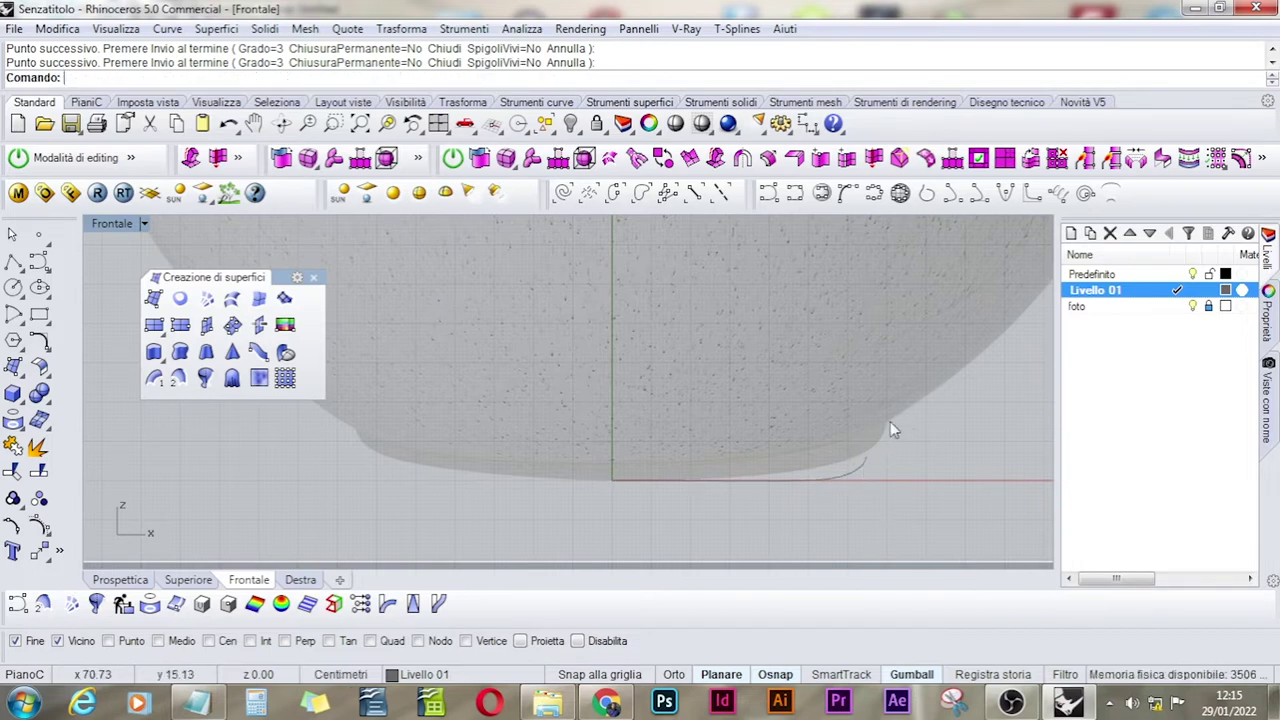
- Unlock the foto layer and move the vase picture down until the foot's upper corner is about level with the base curve's end
click(1205, 306)
key(ctrl+a)
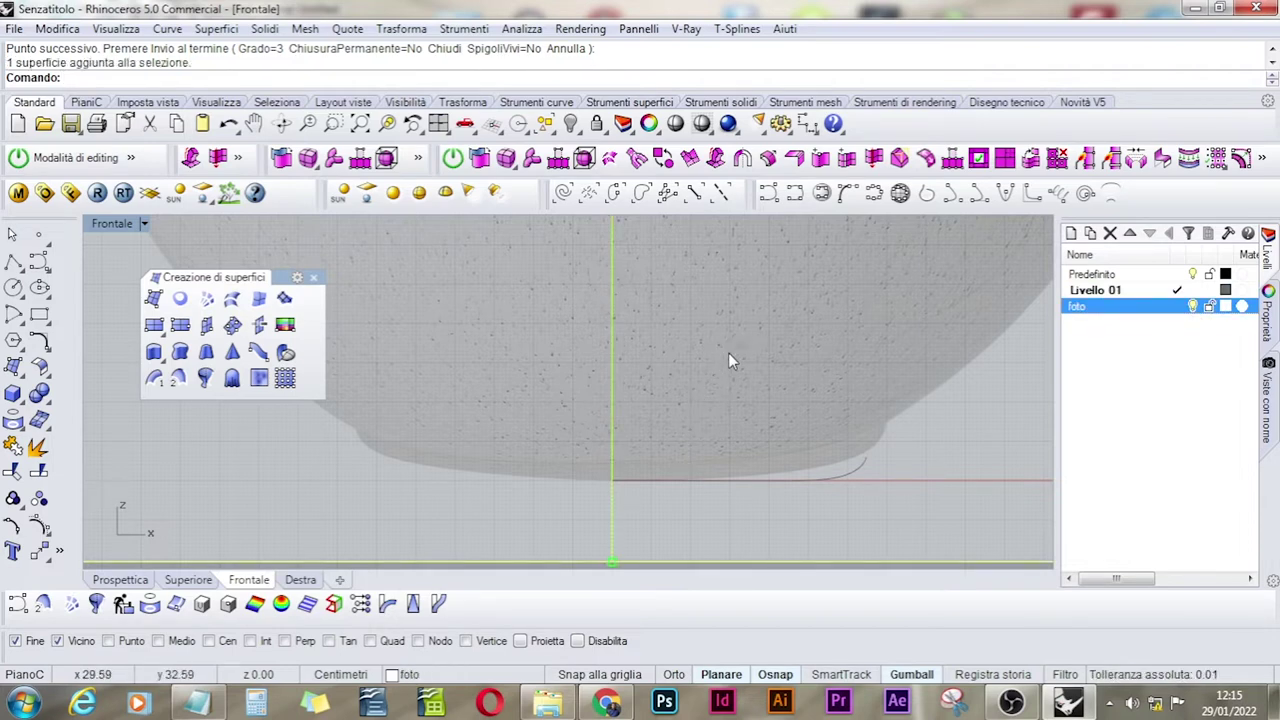
drag(733, 341, 737, 373)
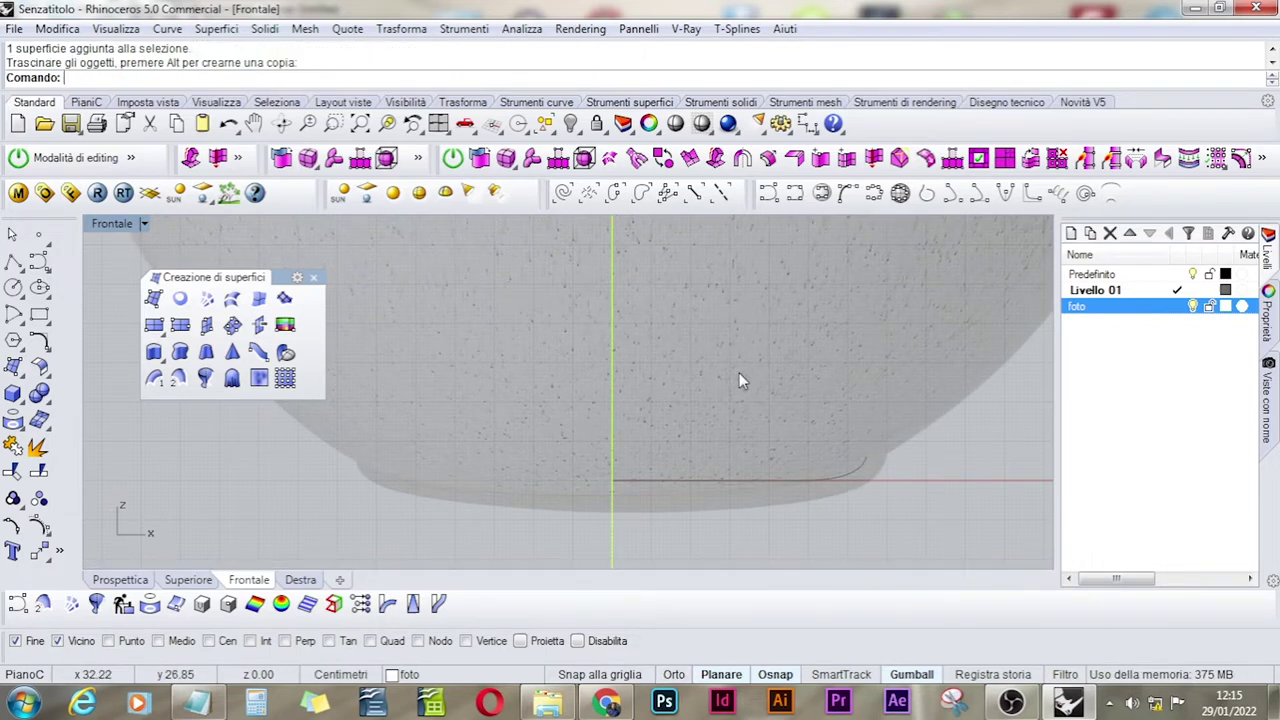
- Turn on the control points of the base curve and lock the foto layer again
click(861, 470)
click(907, 517)
scroll(850, 478, up, 5)
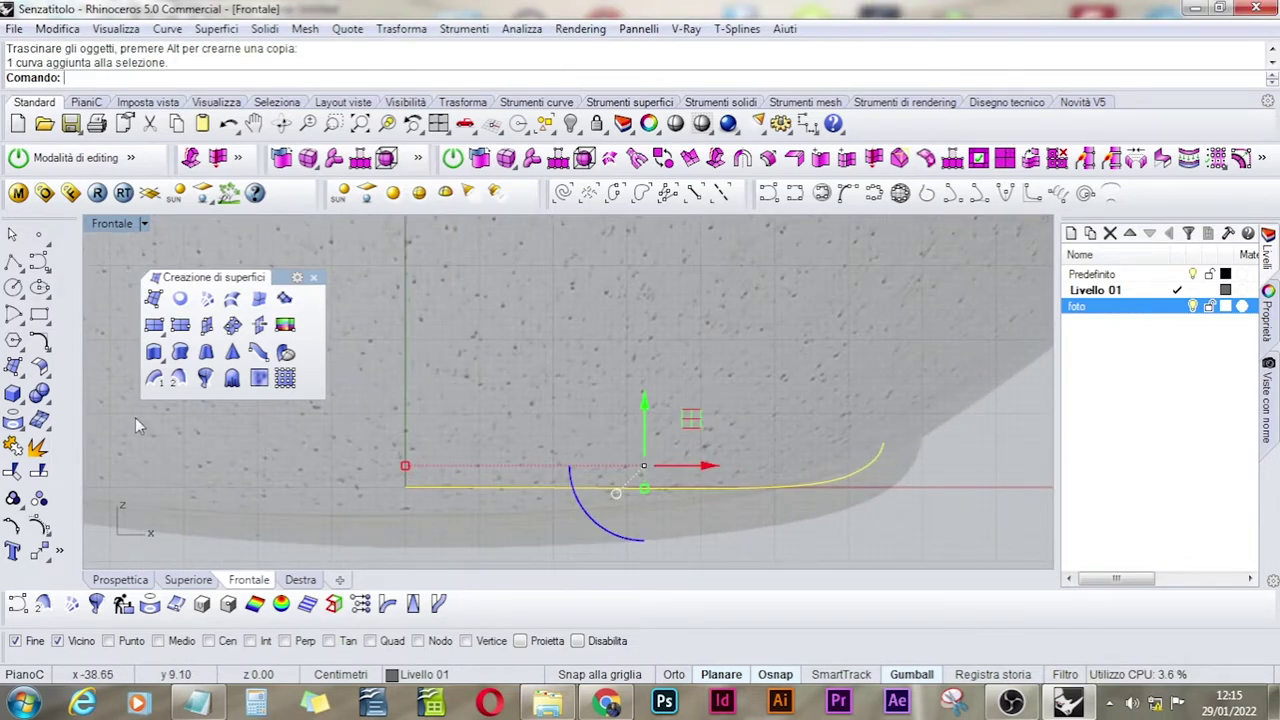
click(40, 525)
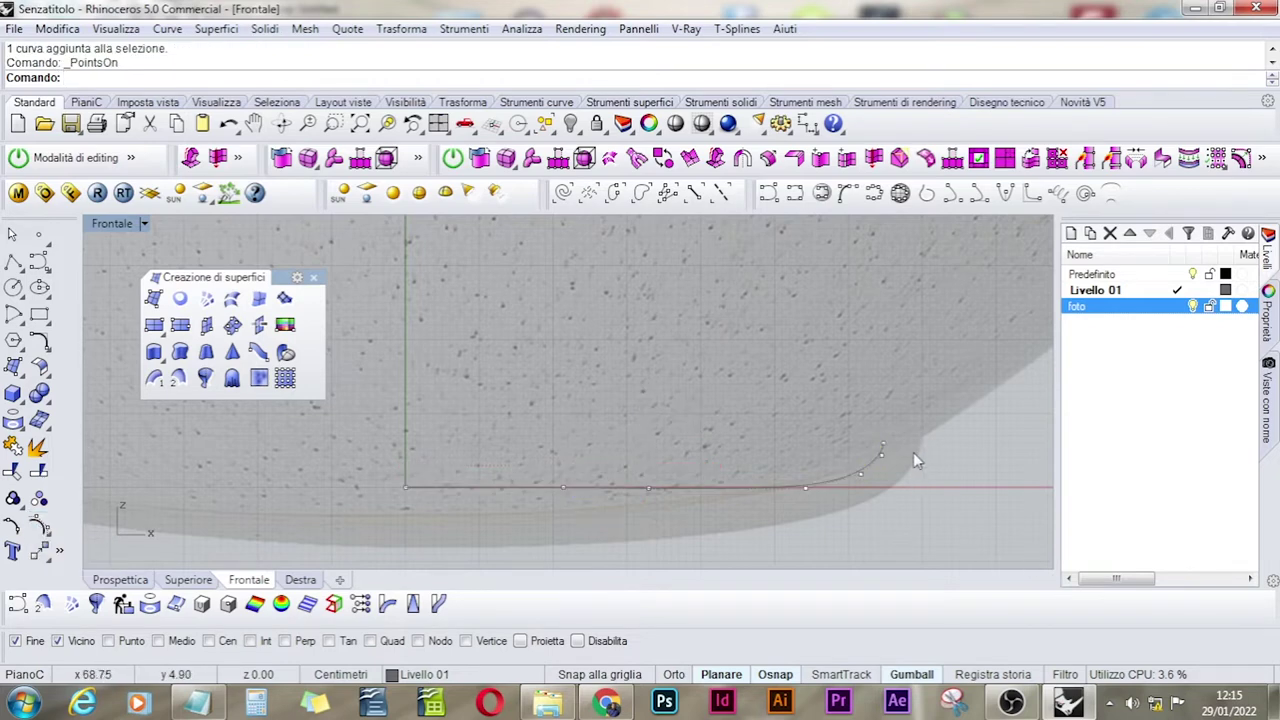
click(1210, 306)
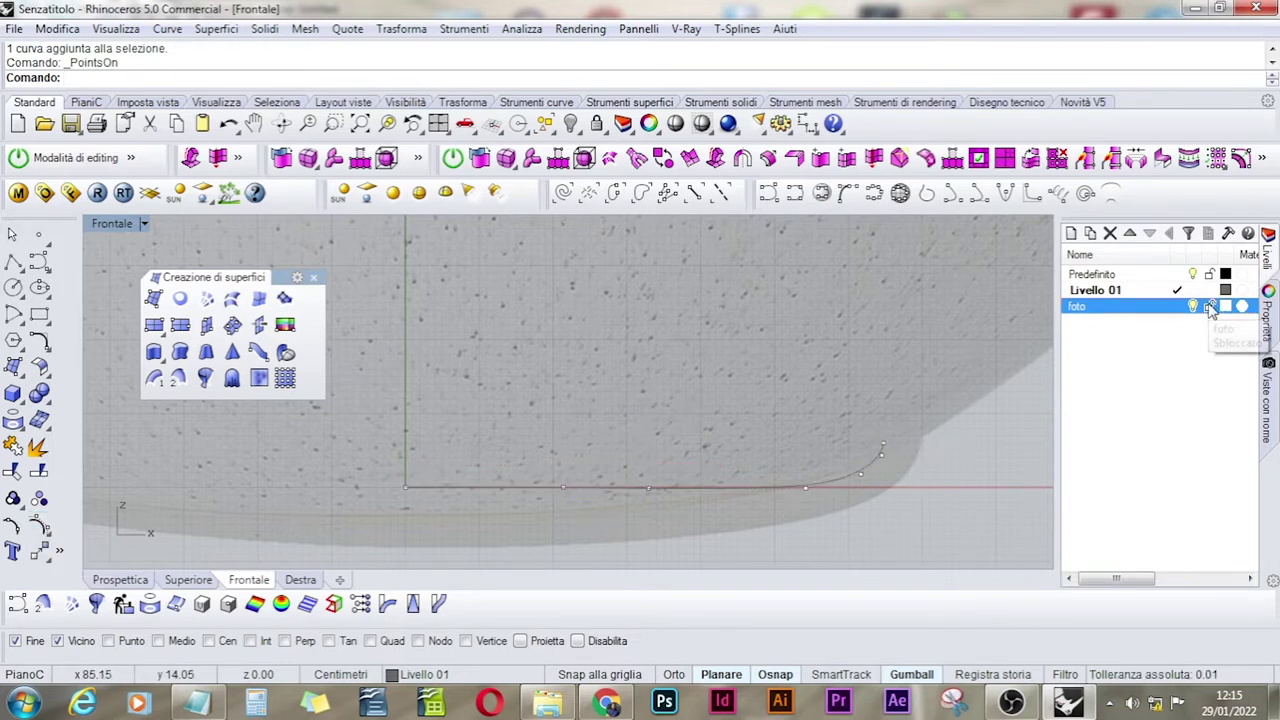
- Move the base curve's three outermost control points outward and up about 0.9 cm so that its end meets the foot's upper corner
drag(911, 457, 836, 490)
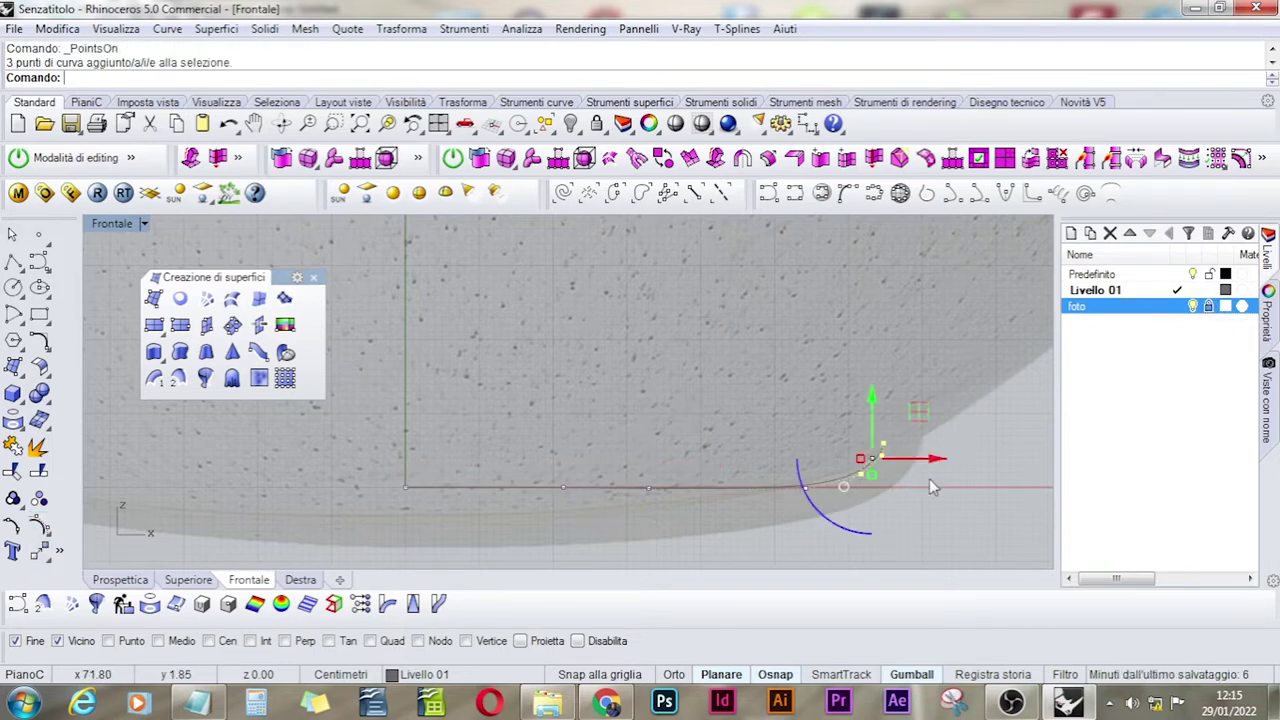
drag(938, 459, 976, 459)
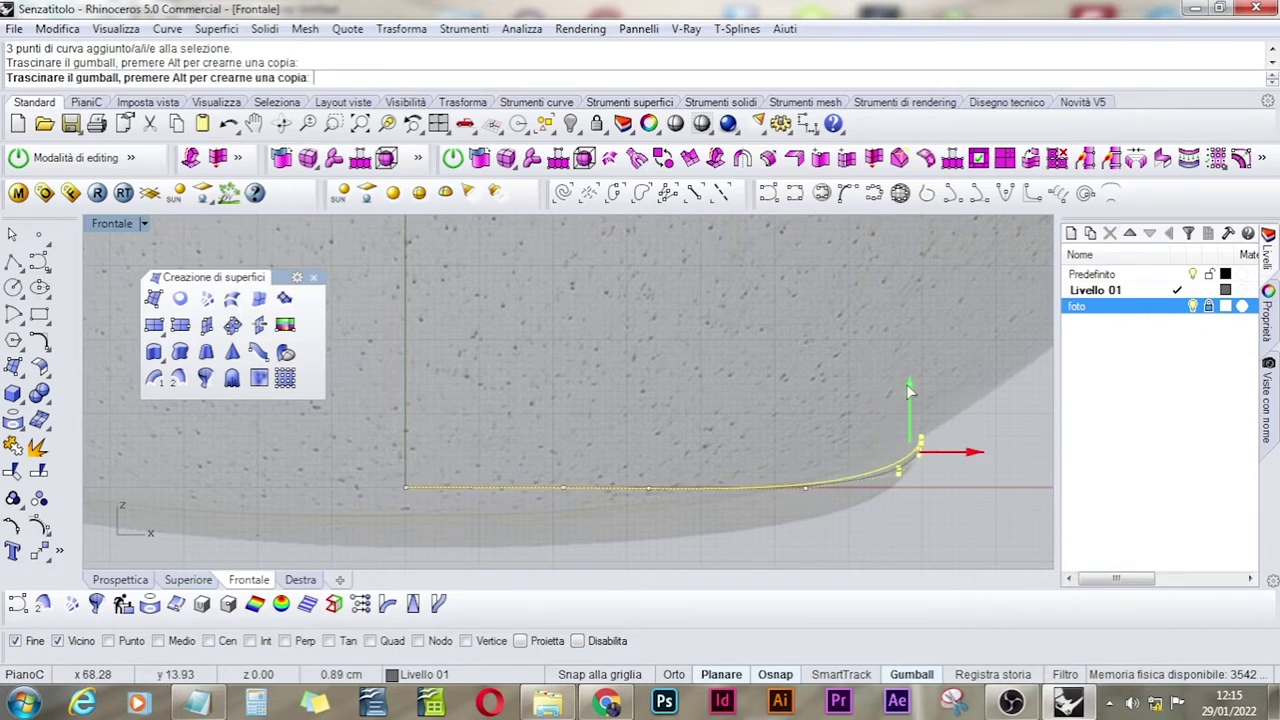
drag(910, 391, 910, 391)
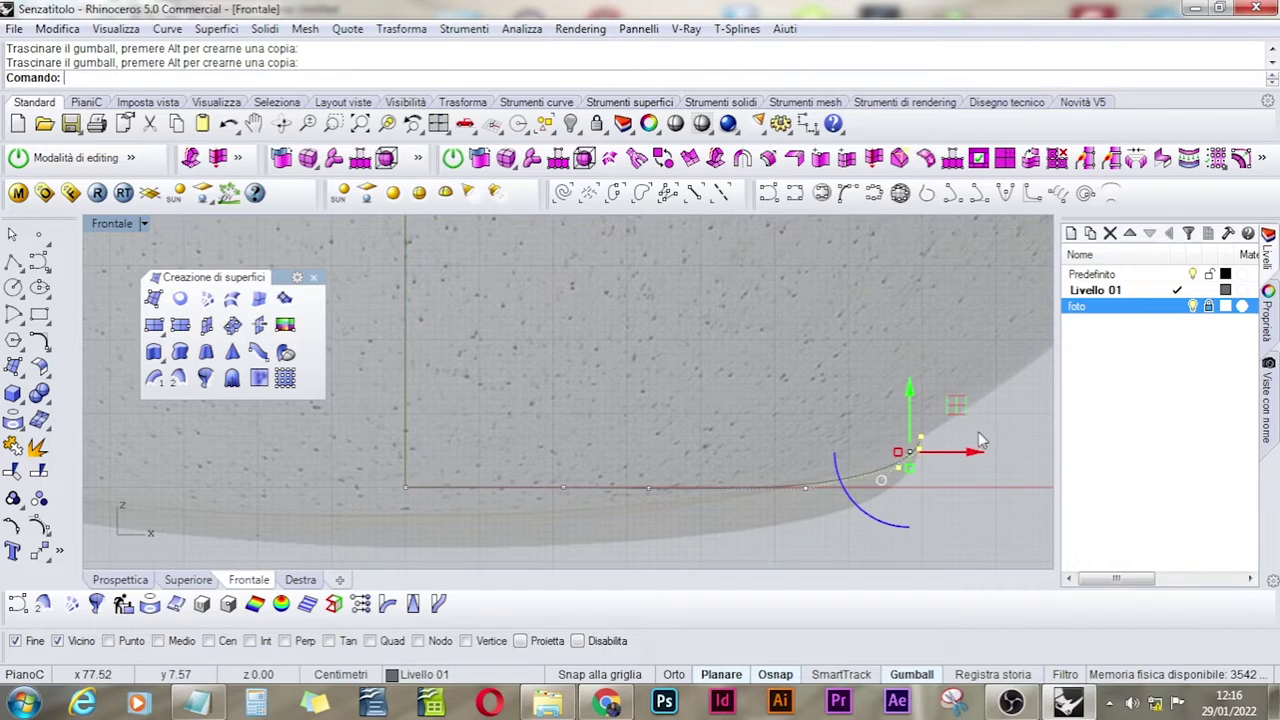
key(Escape)
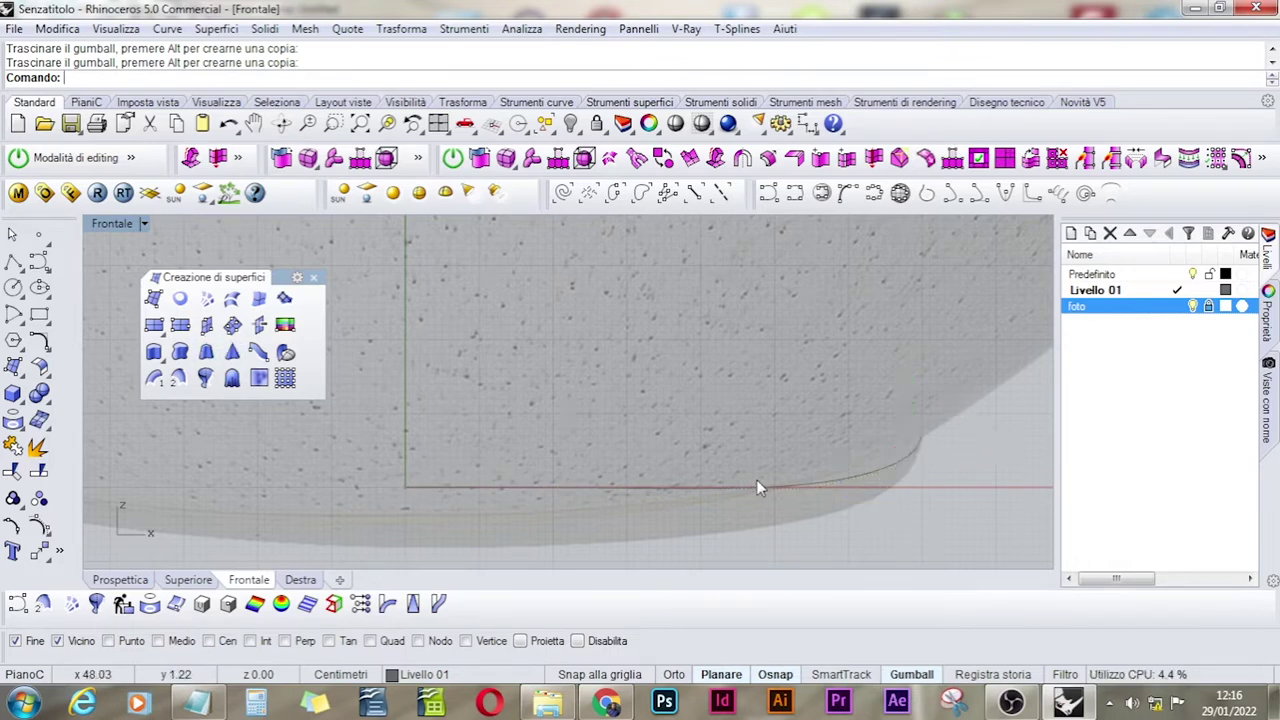
click(917, 451)
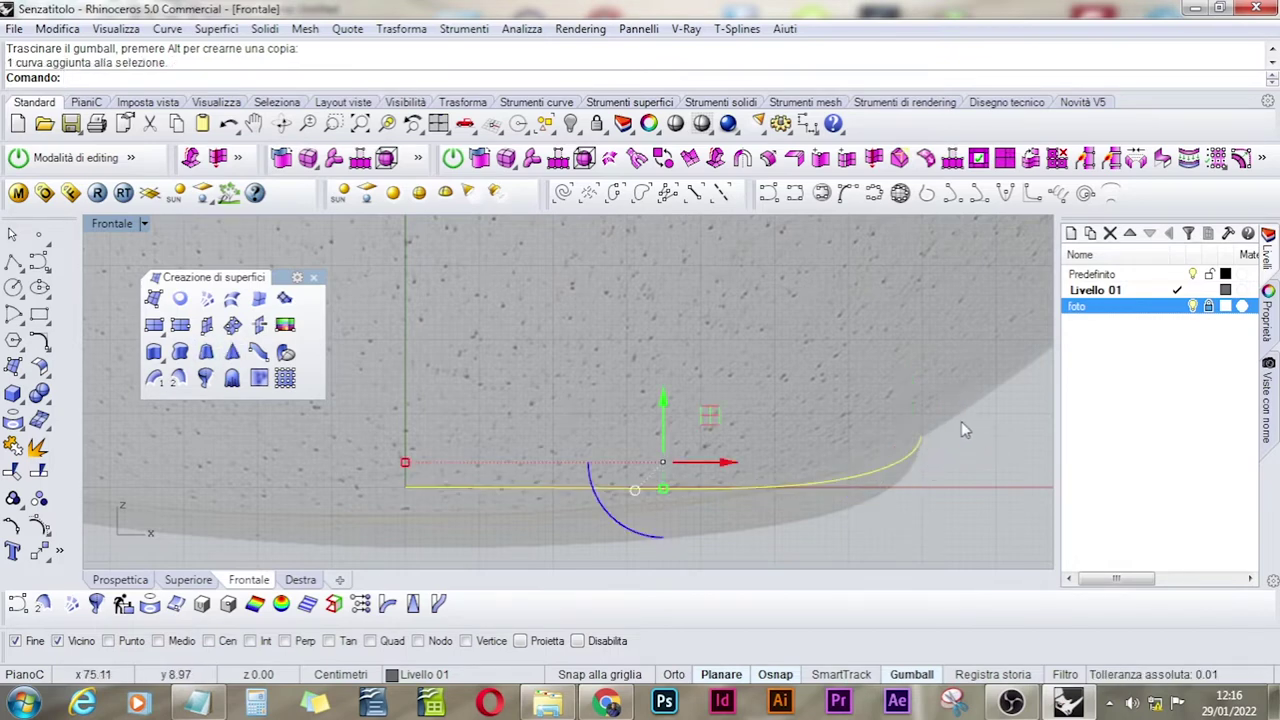
scroll(961, 418, down, 5)
right_drag(881, 337, 641, 390)
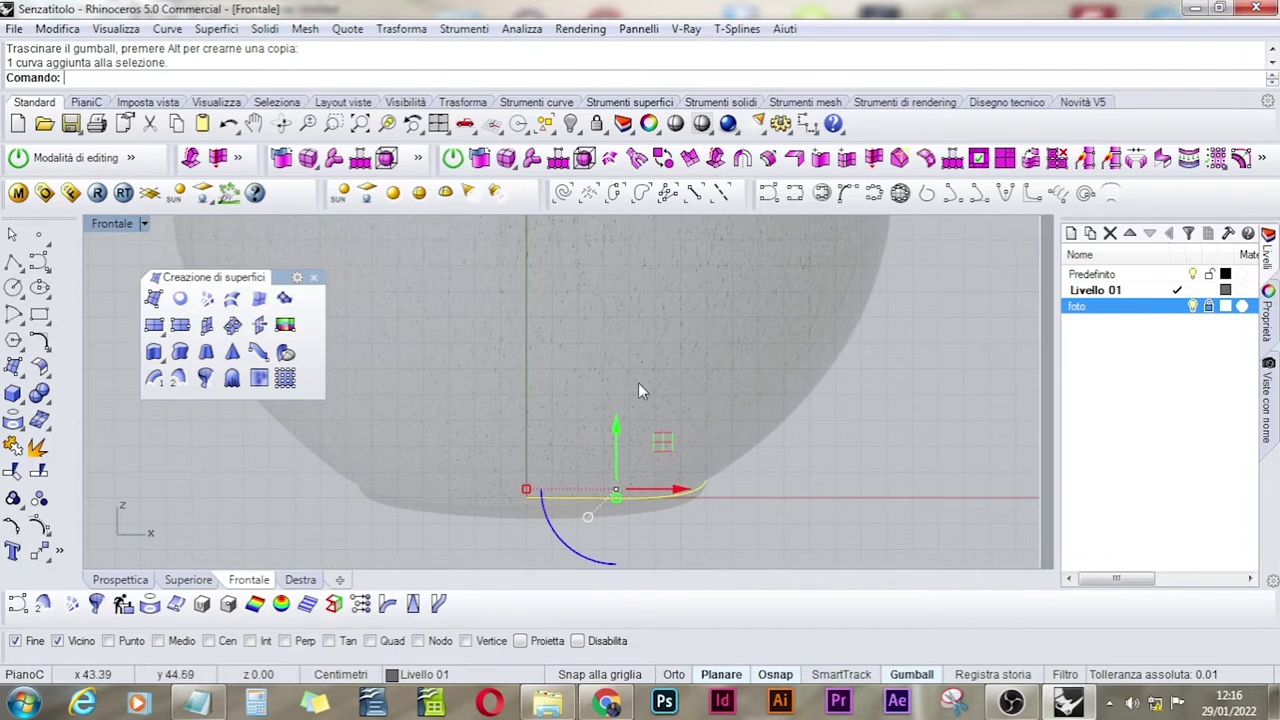
click(40, 262)
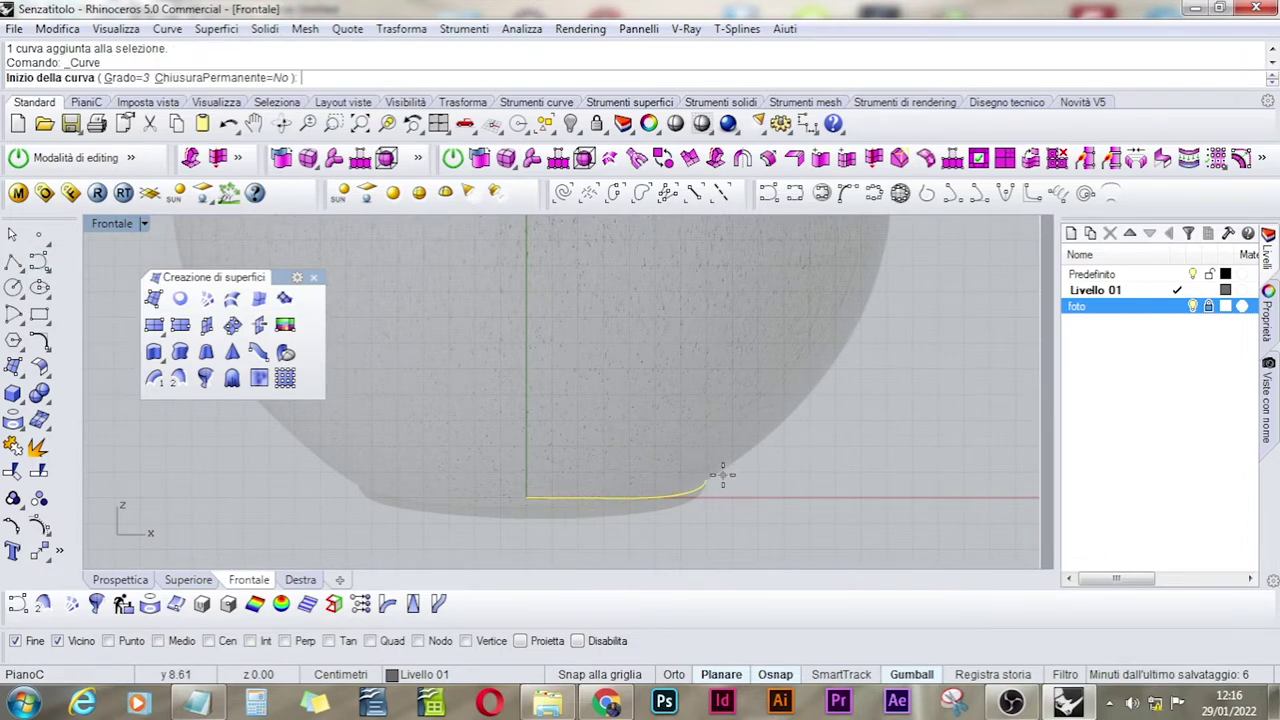
click(708, 483)
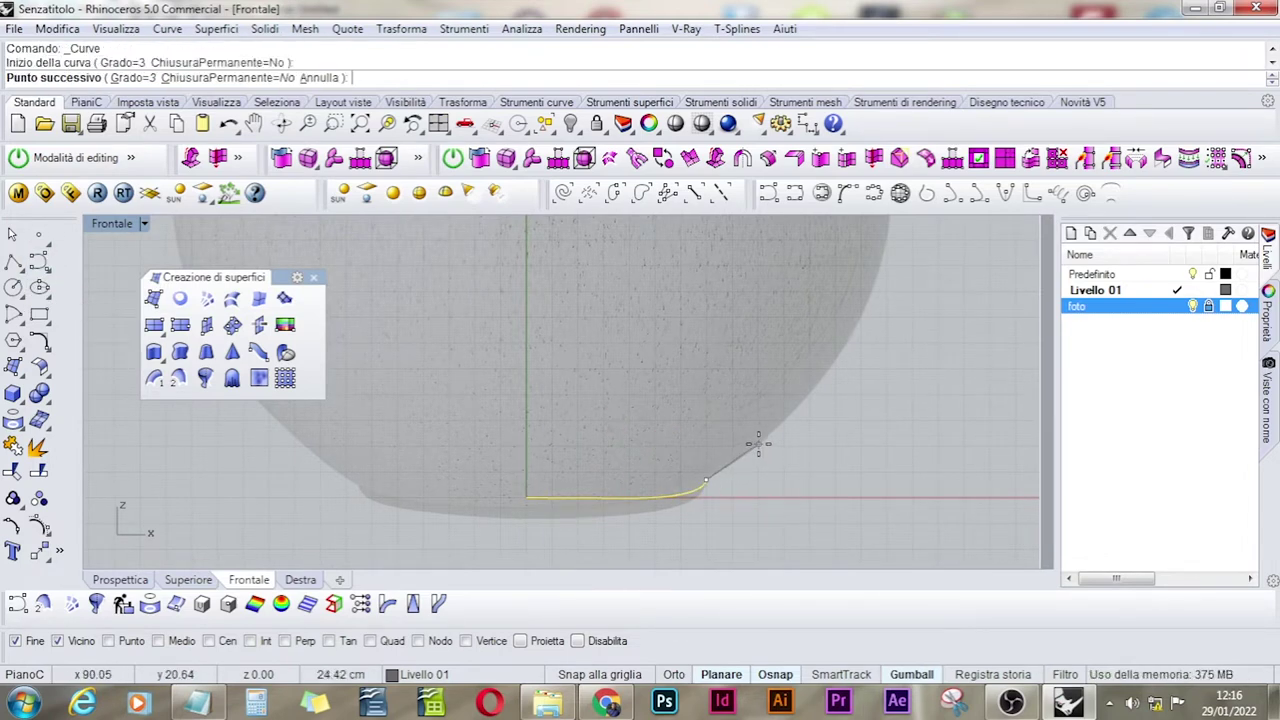
right_click(758, 446)
- Draw an arc by start, end and direction from the base curve's outer end to the widest point of the vase's body, matching the photo's outline
scroll(764, 439, down, 3)
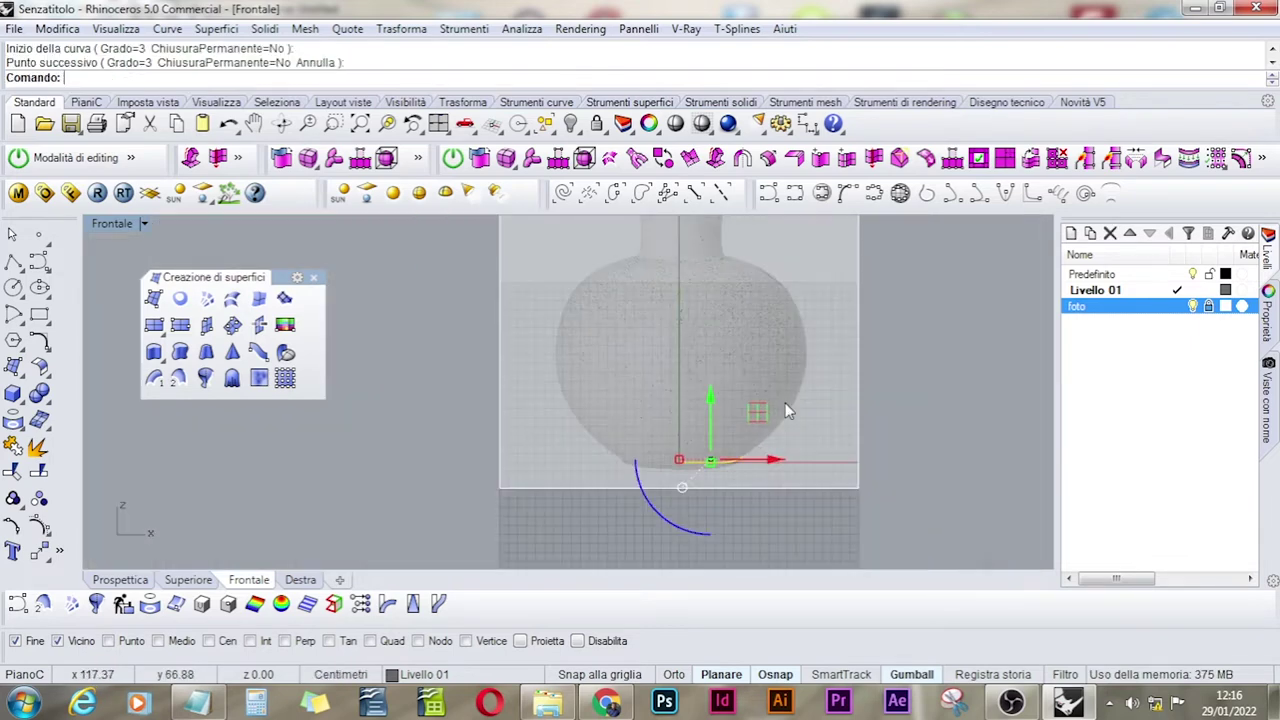
scroll(760, 462, up, 3)
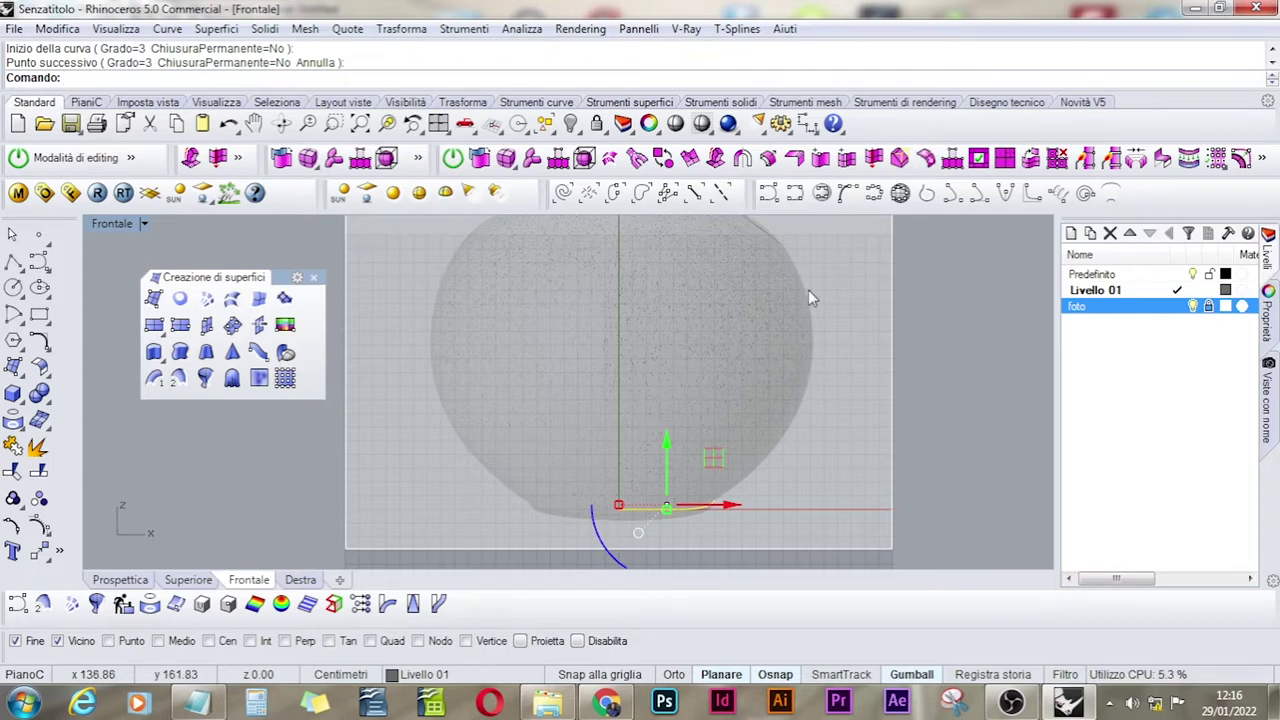
click(14, 340)
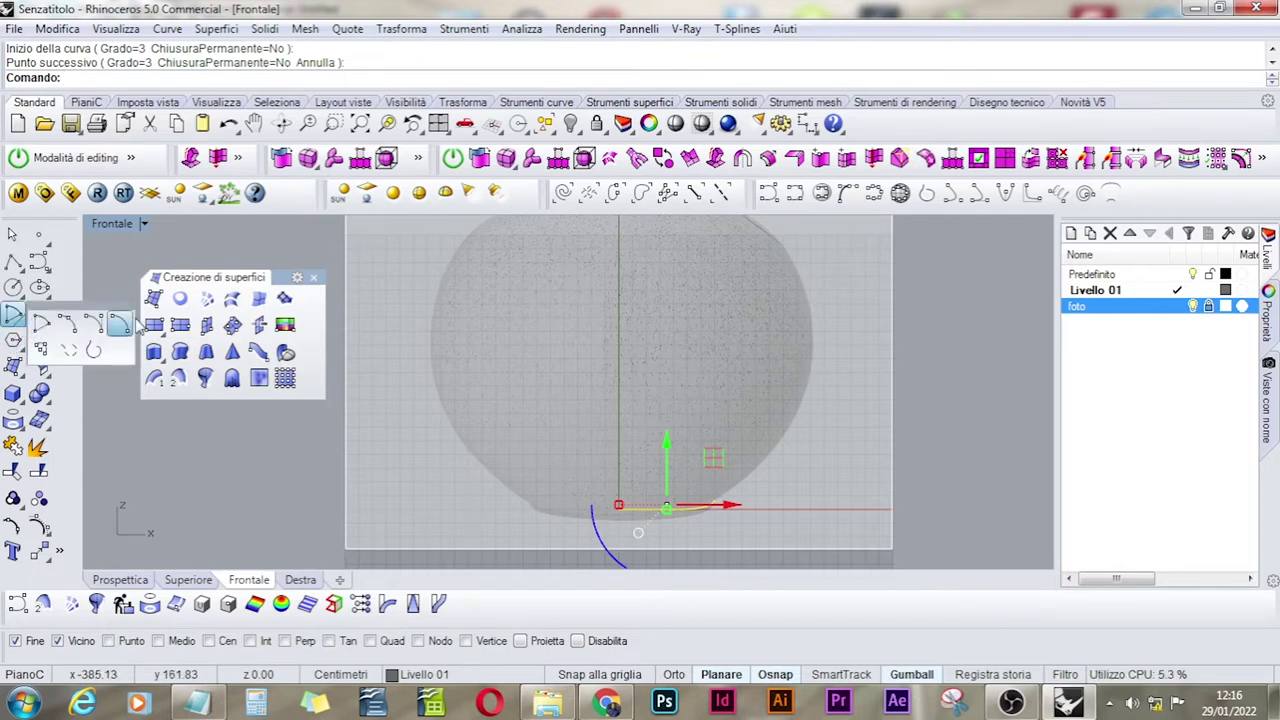
drag(90, 305, 430, 287)
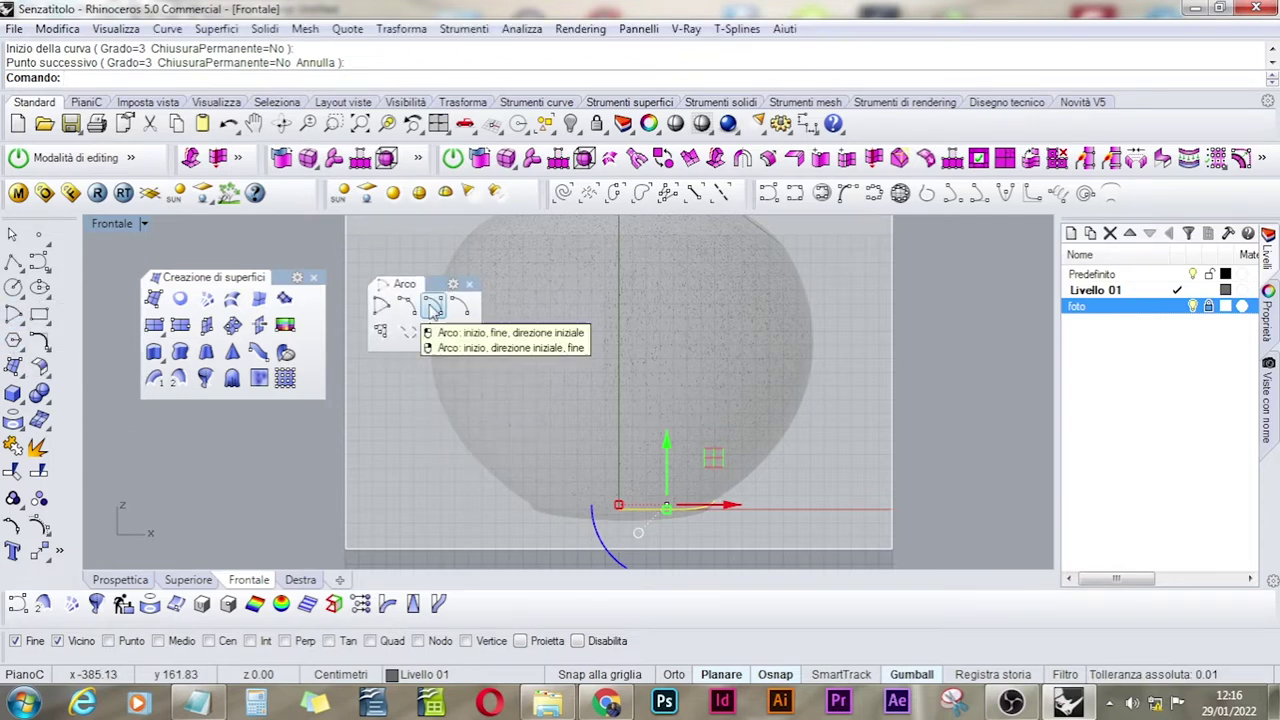
click(432, 308)
click(720, 501)
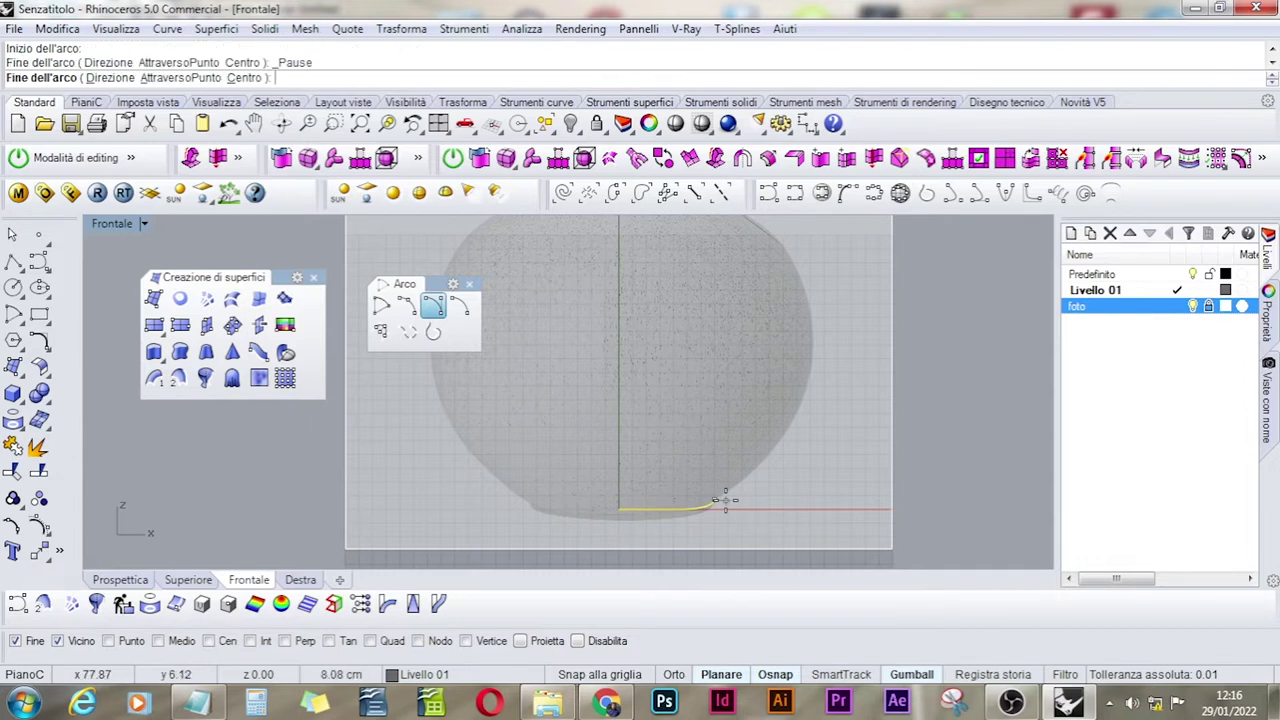
click(811, 351)
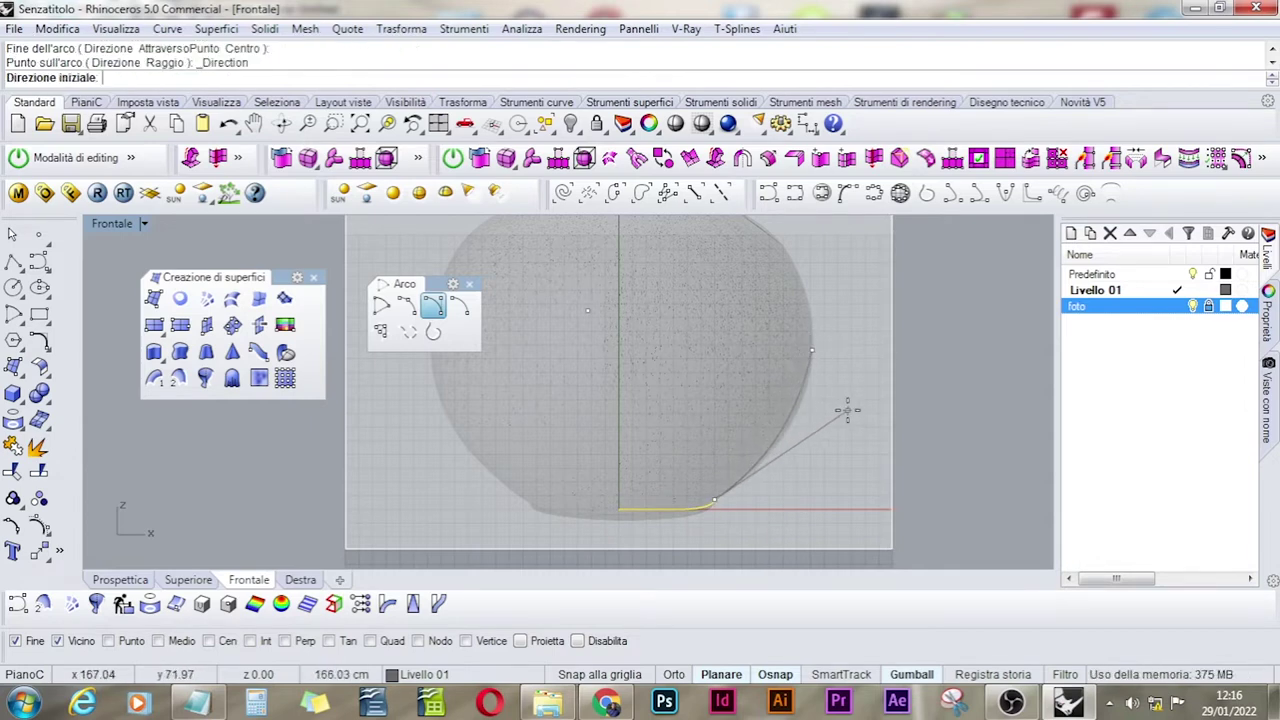
click(853, 420)
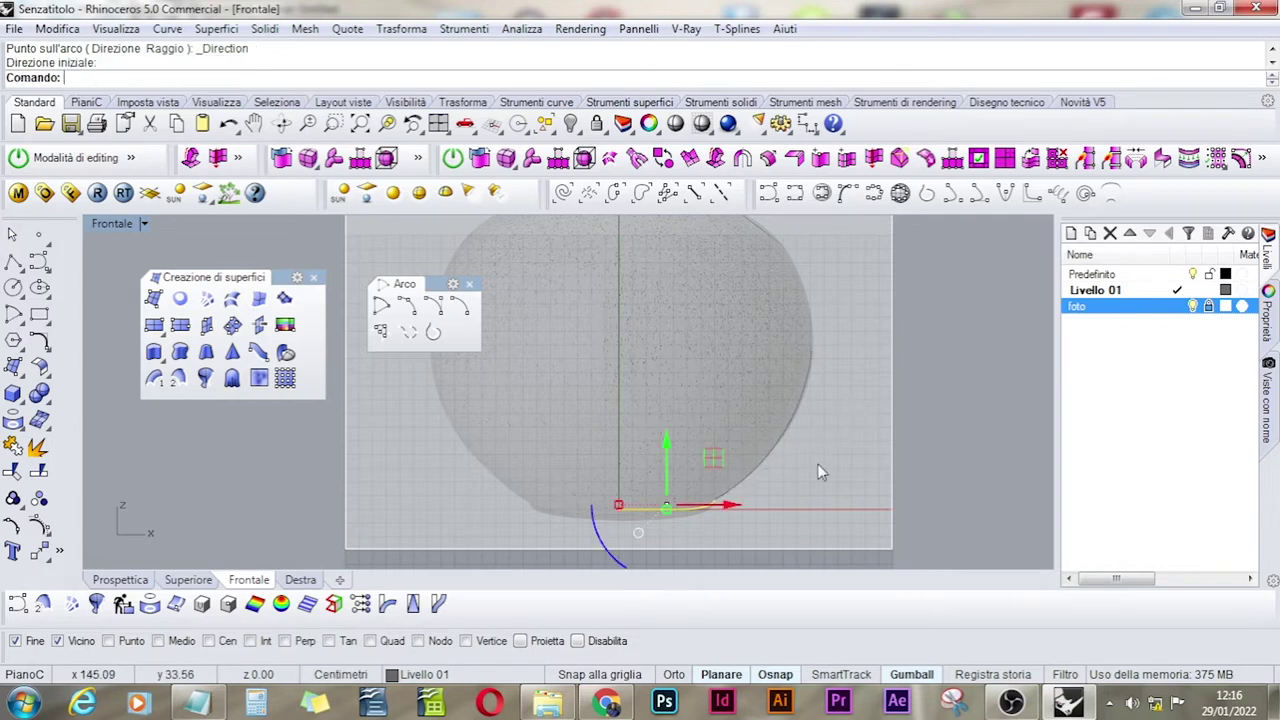
- Draw a second start-end-direction arc from the first arc's upper end to the shoulder just below the neck, starting nearly vertically
scroll(797, 409, up, 3)
right_drag(780, 337, 788, 478)
scroll(807, 477, down, 3)
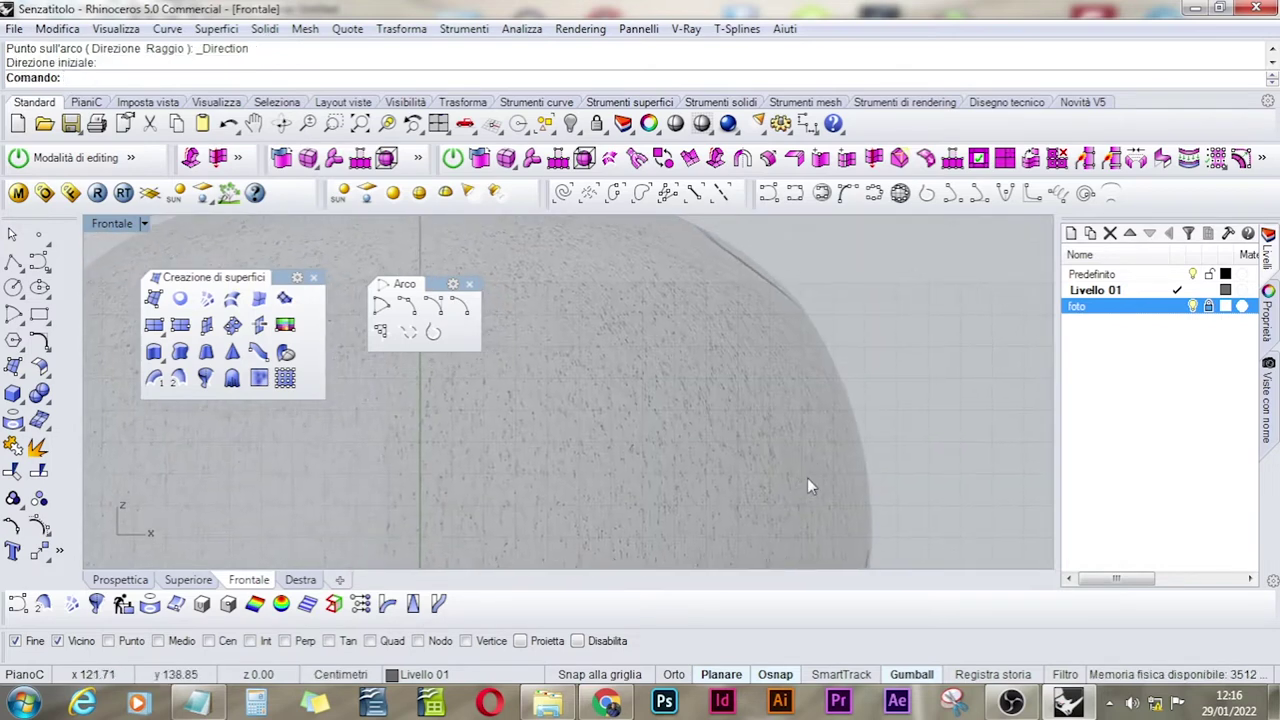
key(Return)
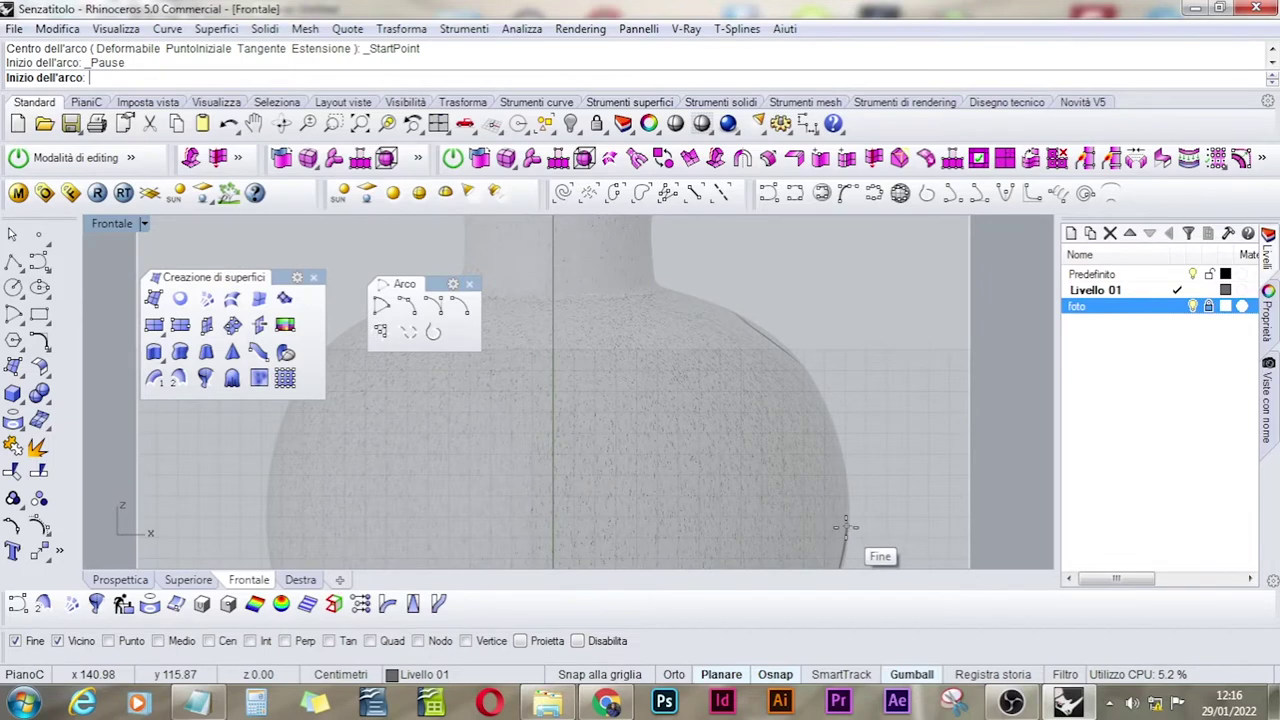
click(849, 525)
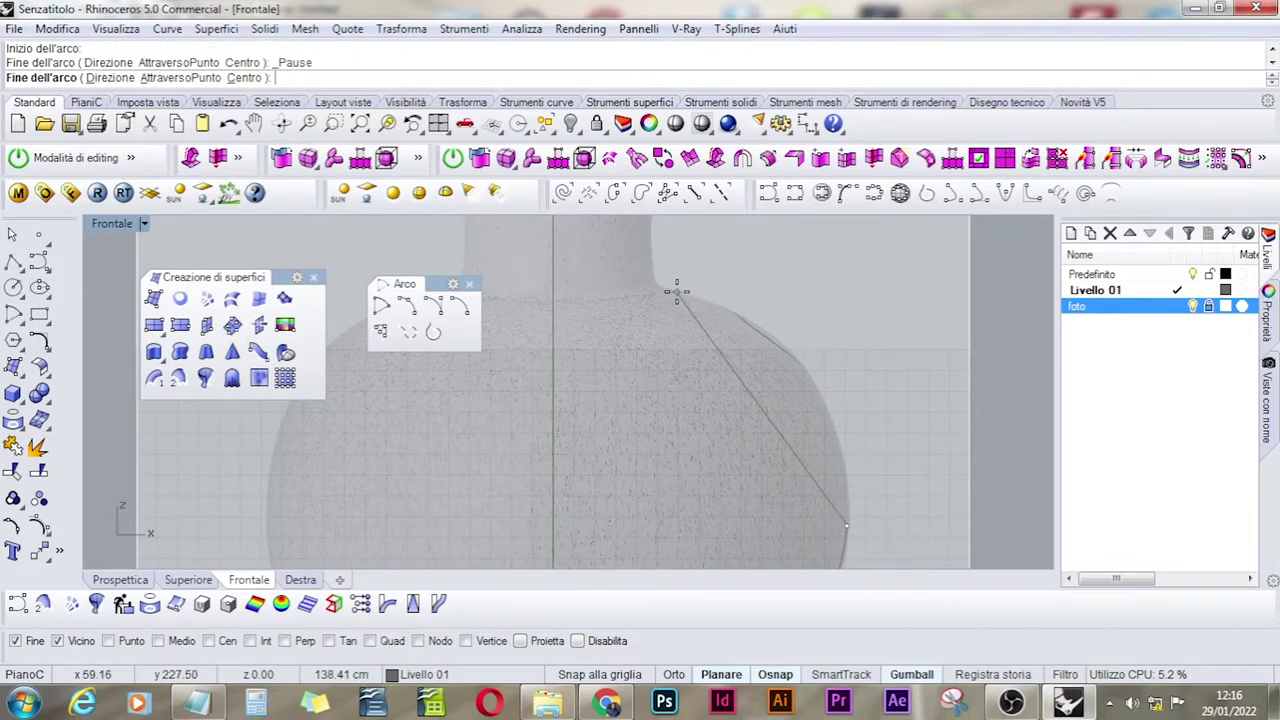
click(677, 292)
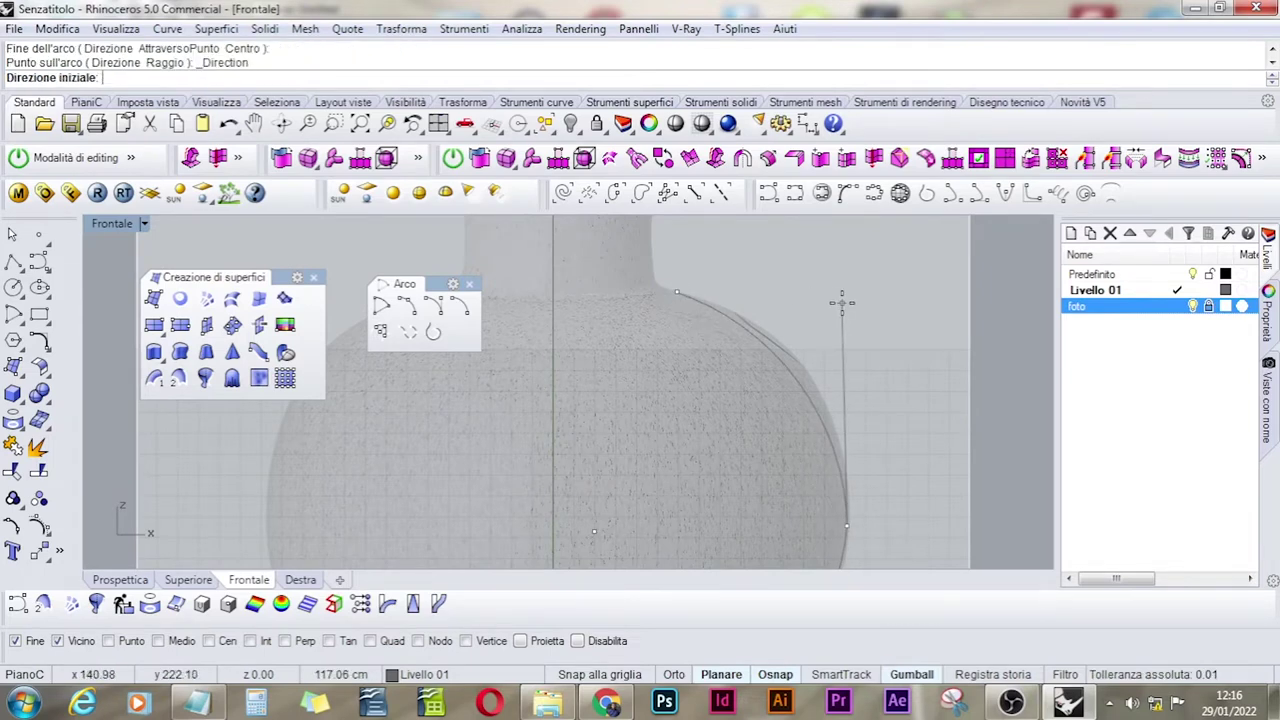
click(841, 304)
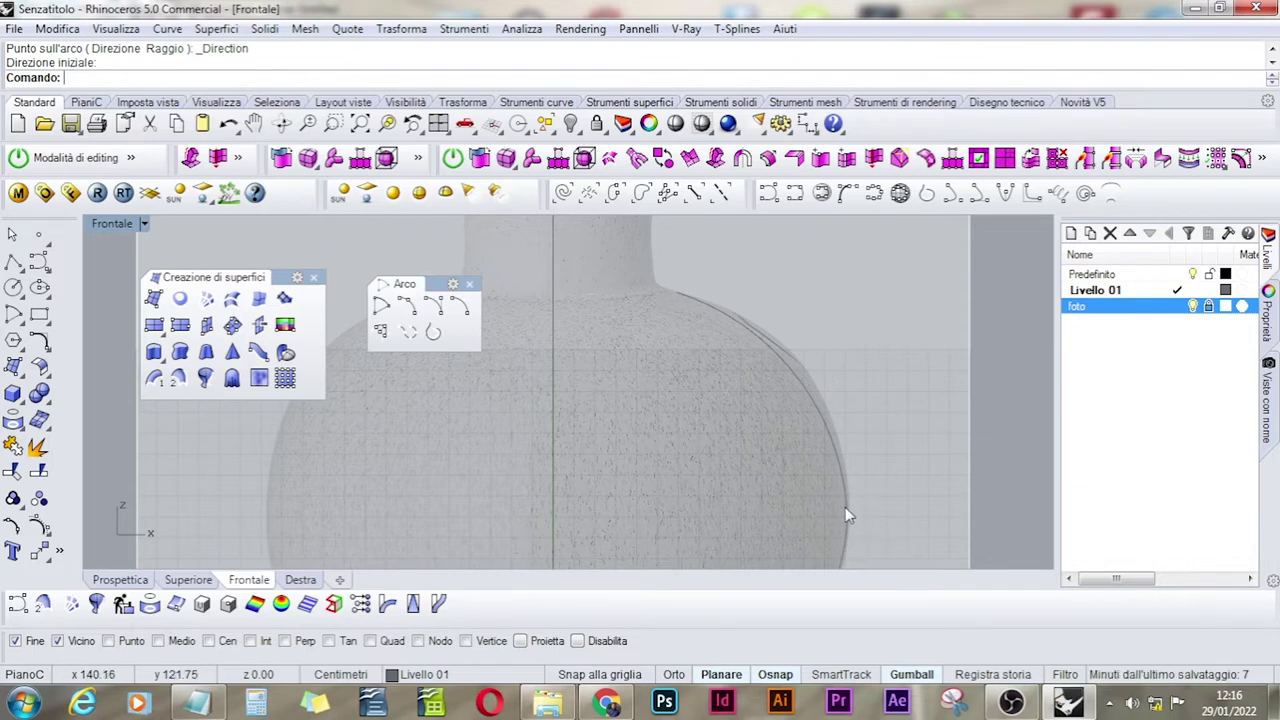
- Fillet the junction of the two body arcs at the vase's widest point with a radius of 10
scroll(845, 509, up, 2)
scroll(845, 513, up, 2)
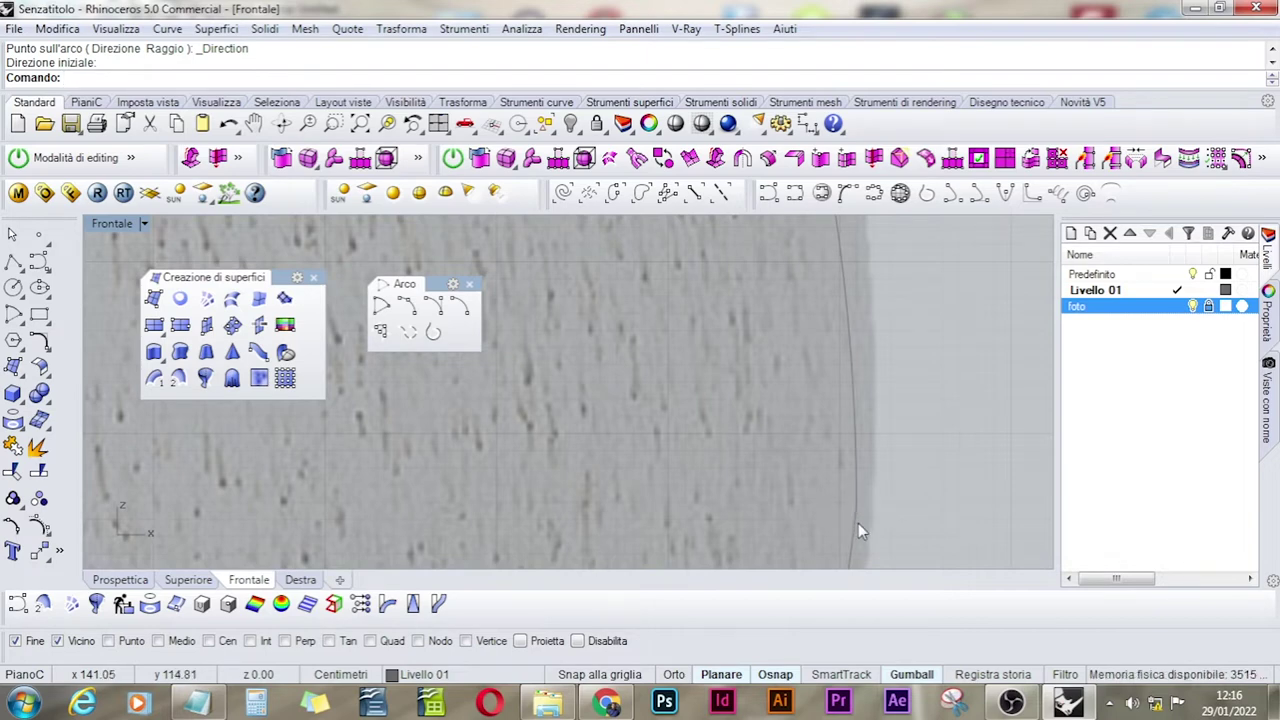
right_drag(858, 530, 828, 428)
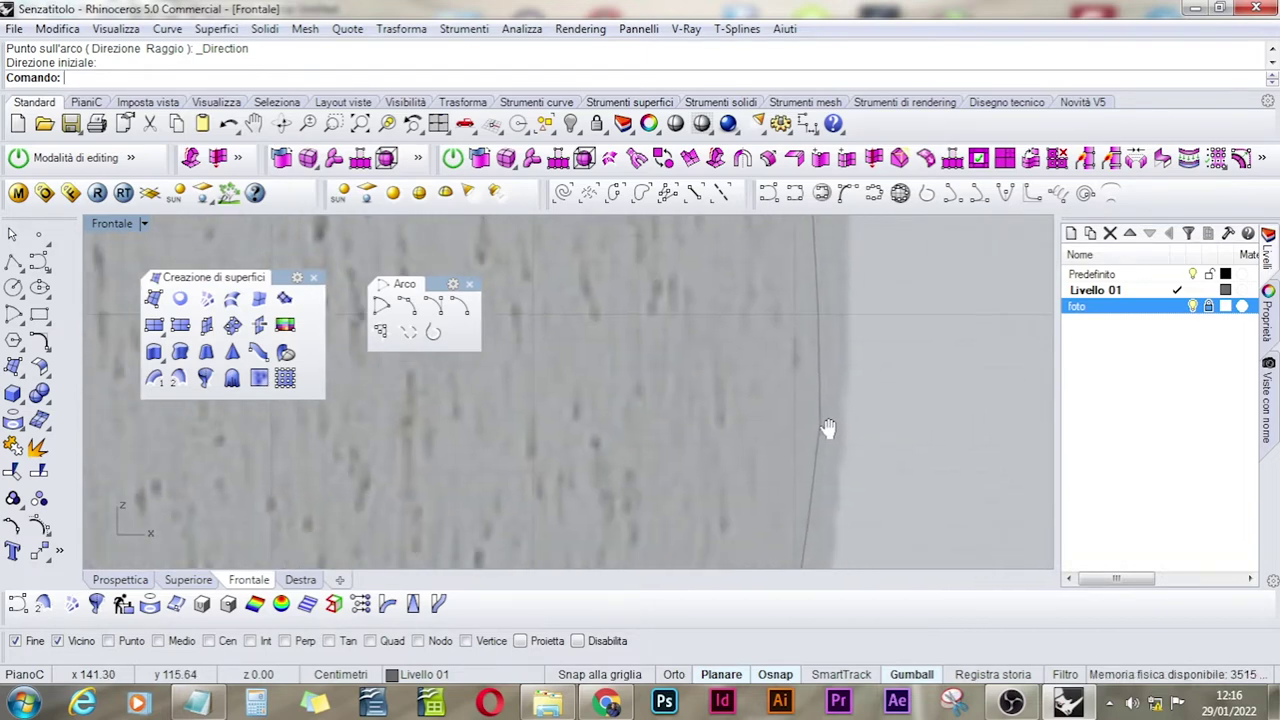
click(41, 344)
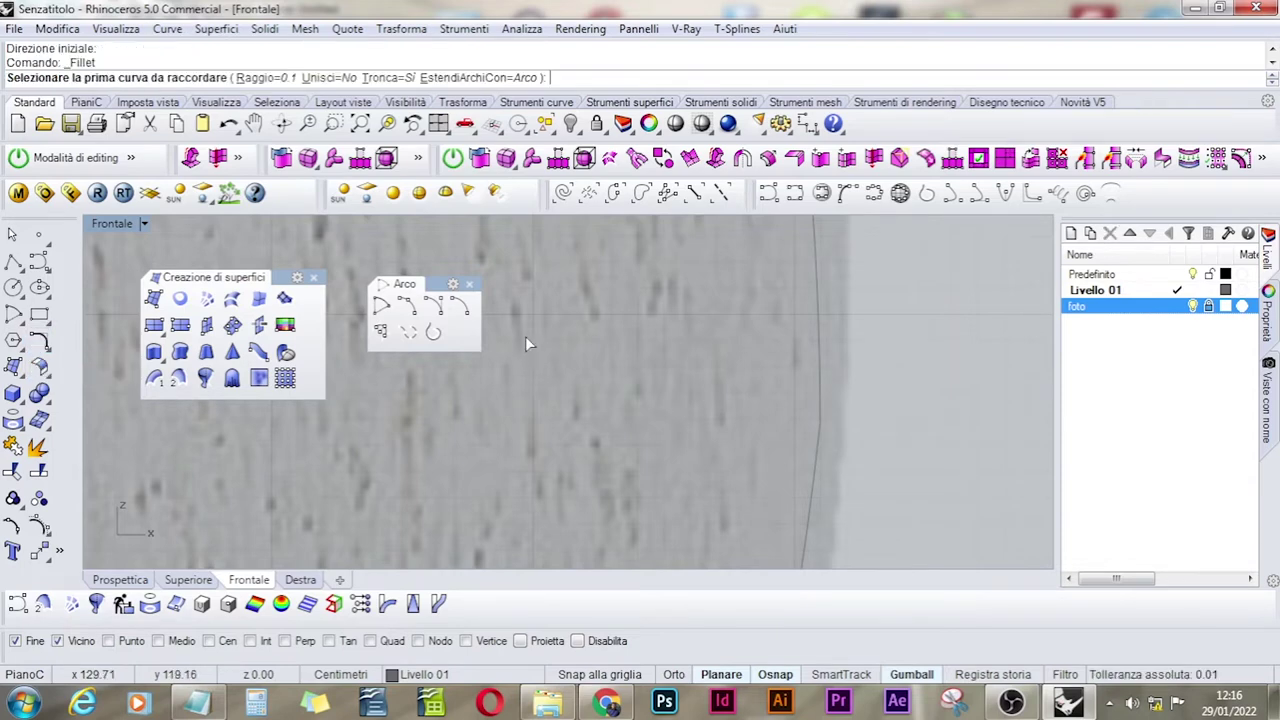
key(ctrl+z)
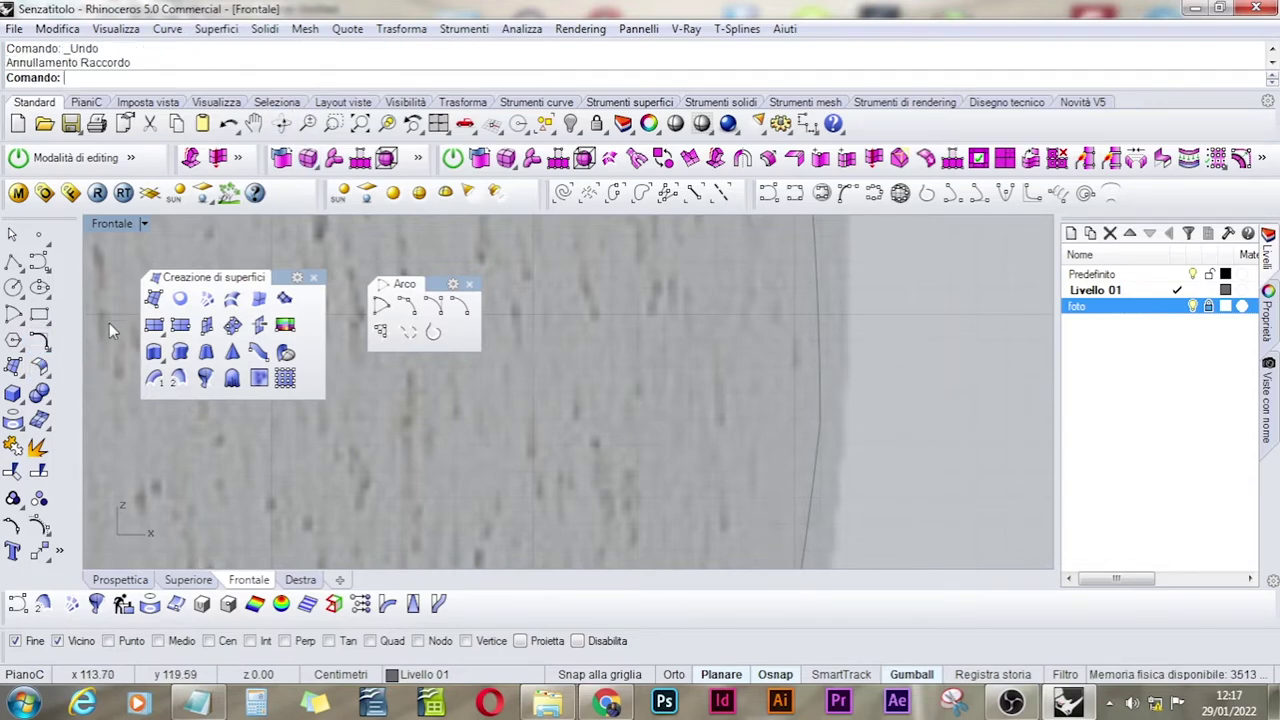
key(Return)
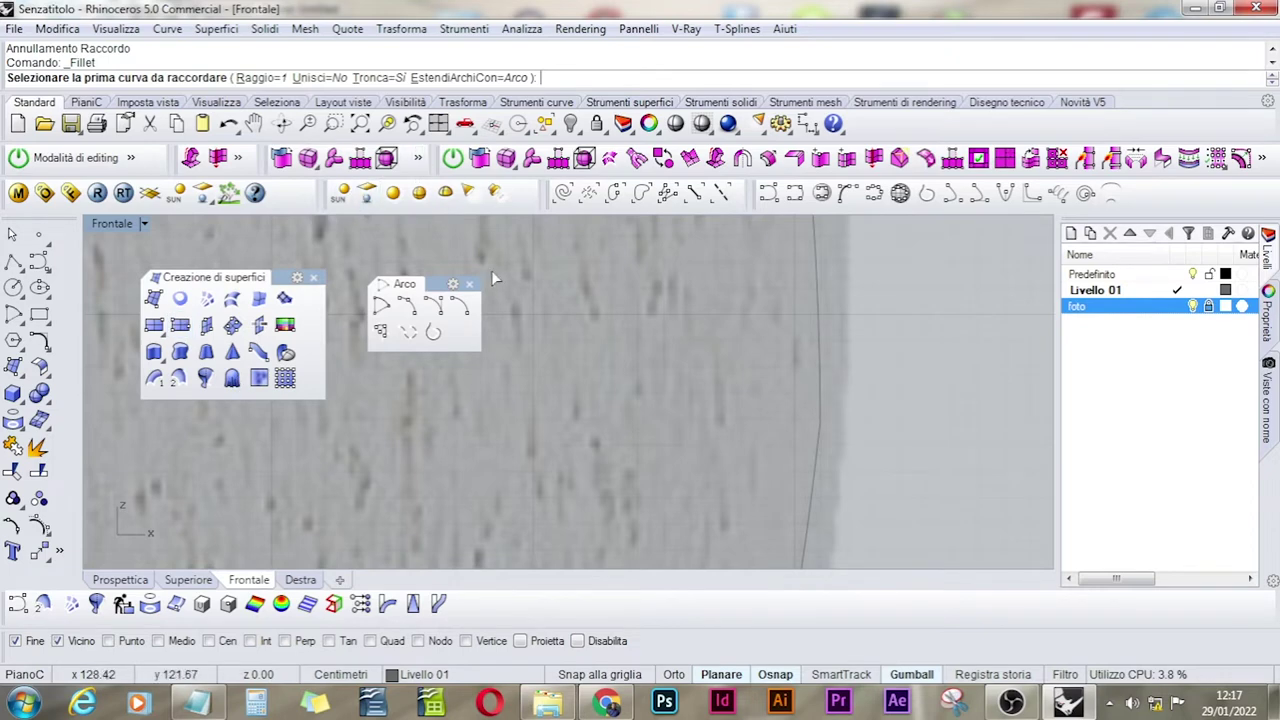
text(10)
key(Return)
click(819, 420)
click(821, 450)
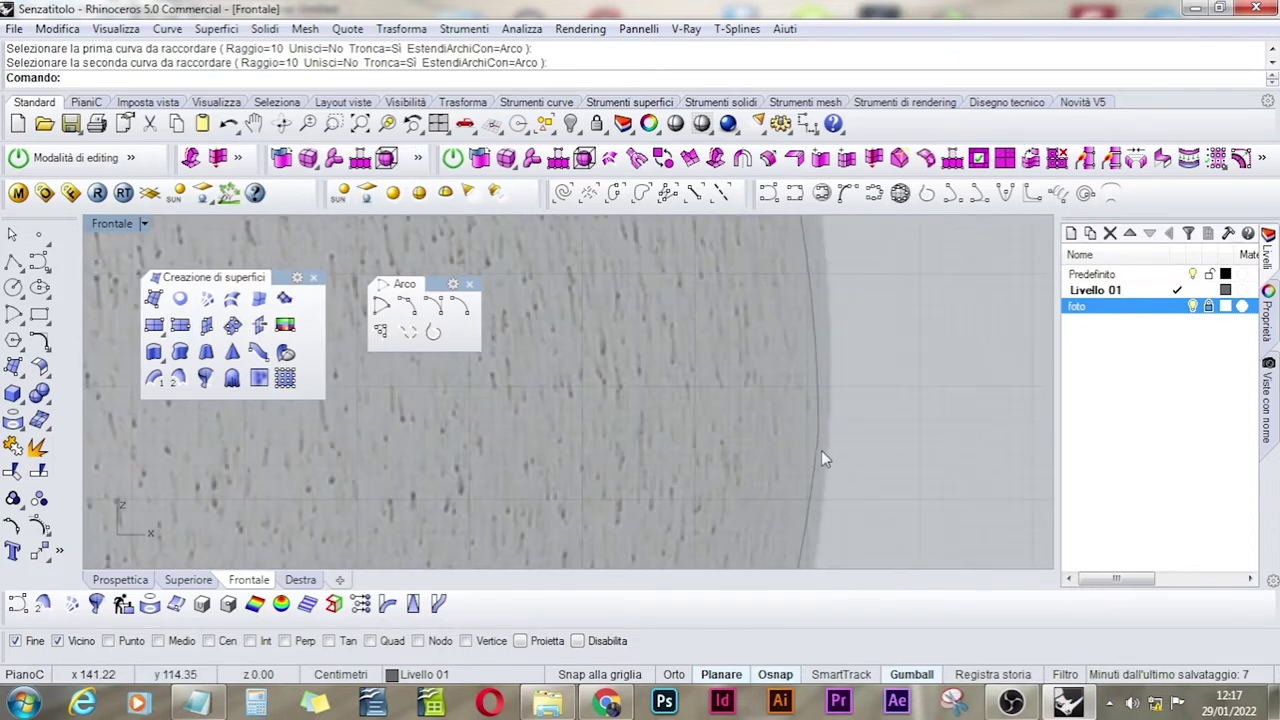
- Start a degree-3 control-point curve at the upper arc's shoulder end and trace it around the corner into the neck
scroll(821, 450, down, 5)
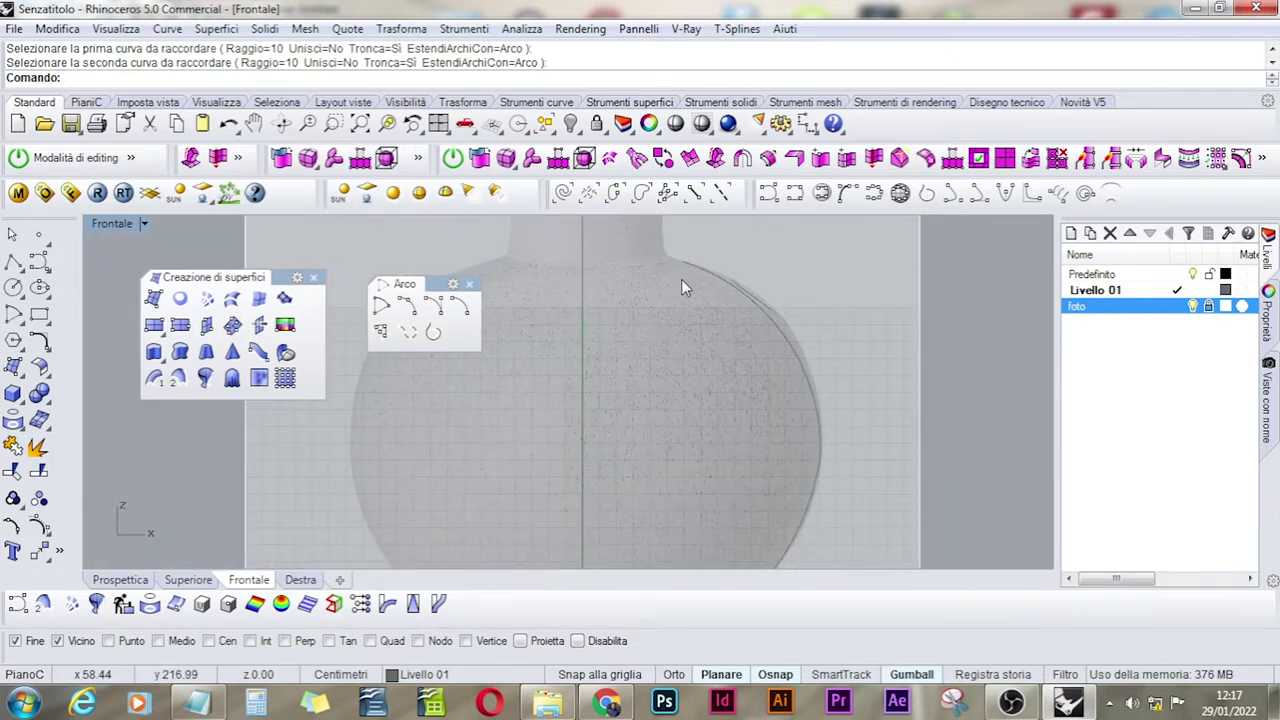
scroll(742, 388, up, 3)
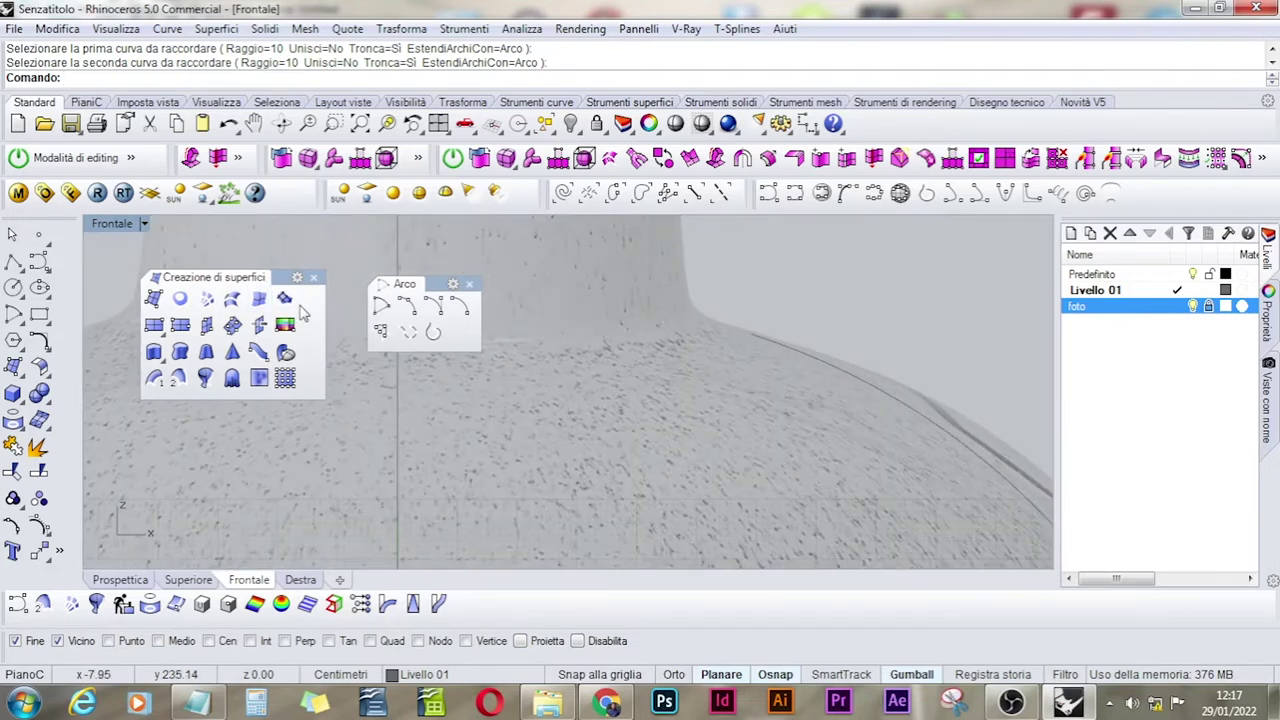
click(40, 261)
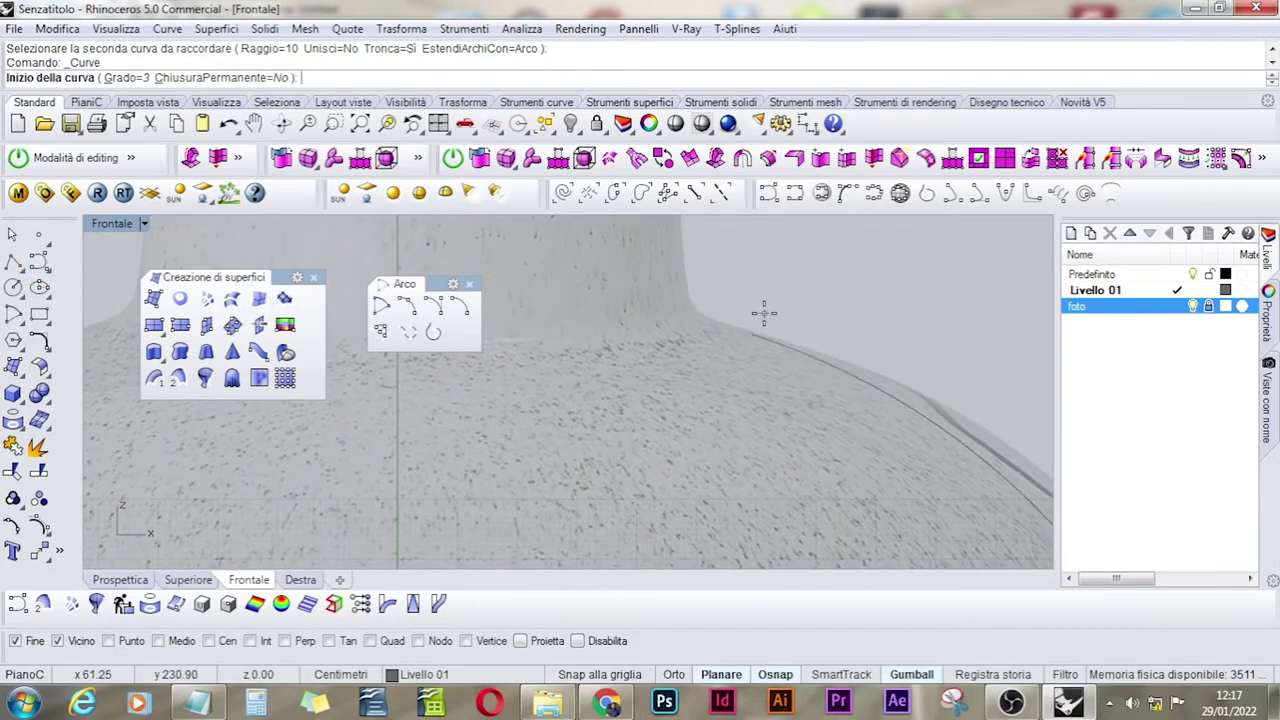
click(754, 332)
right_drag(720, 323, 844, 489)
click(843, 489)
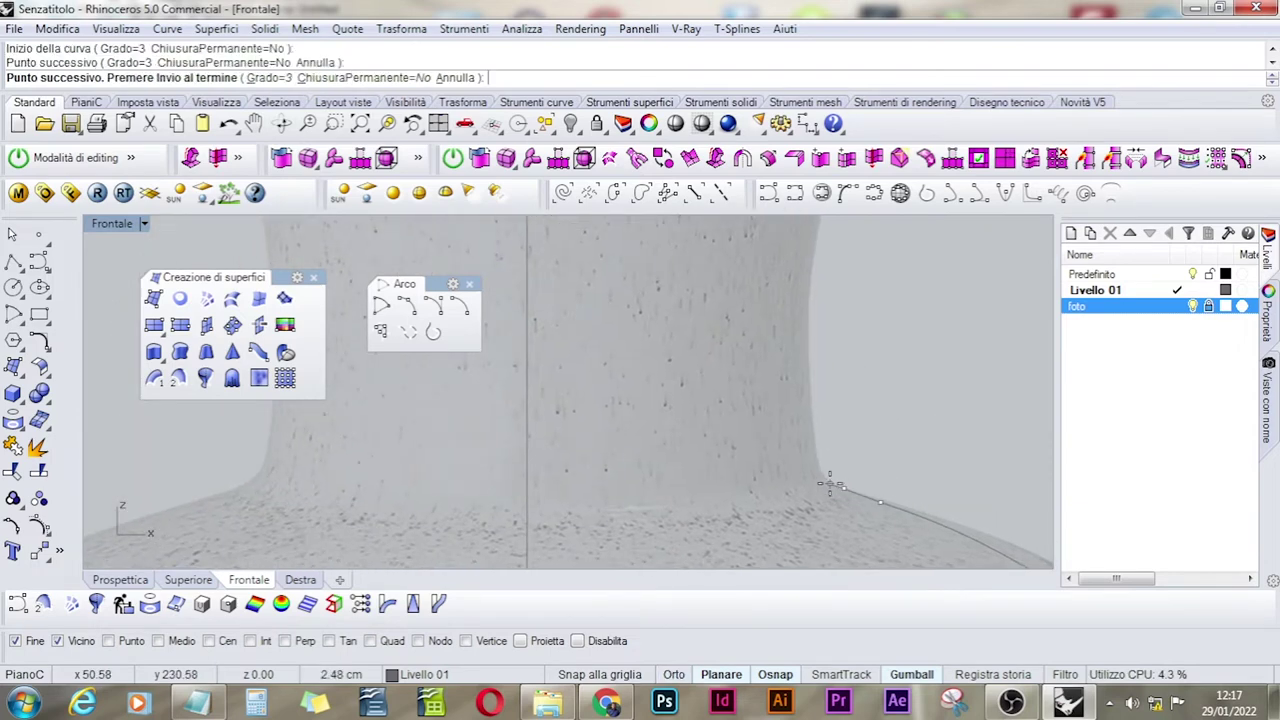
click(818, 474)
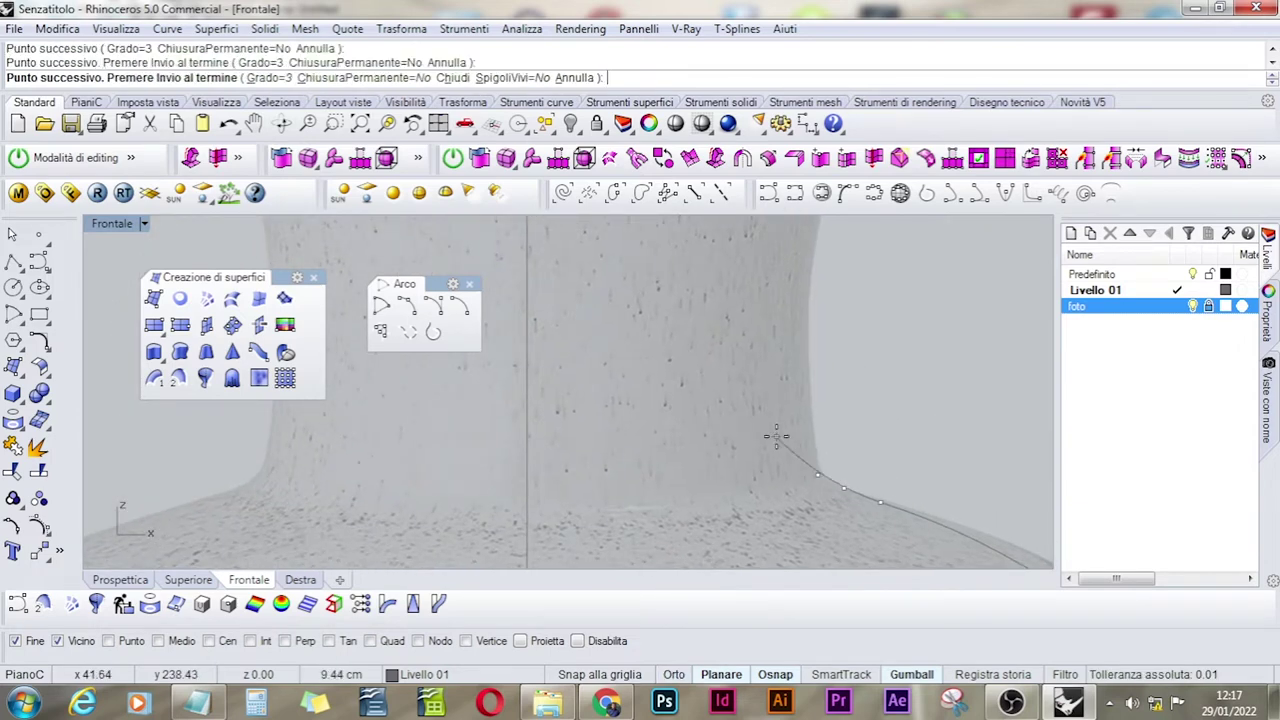
click(814, 443)
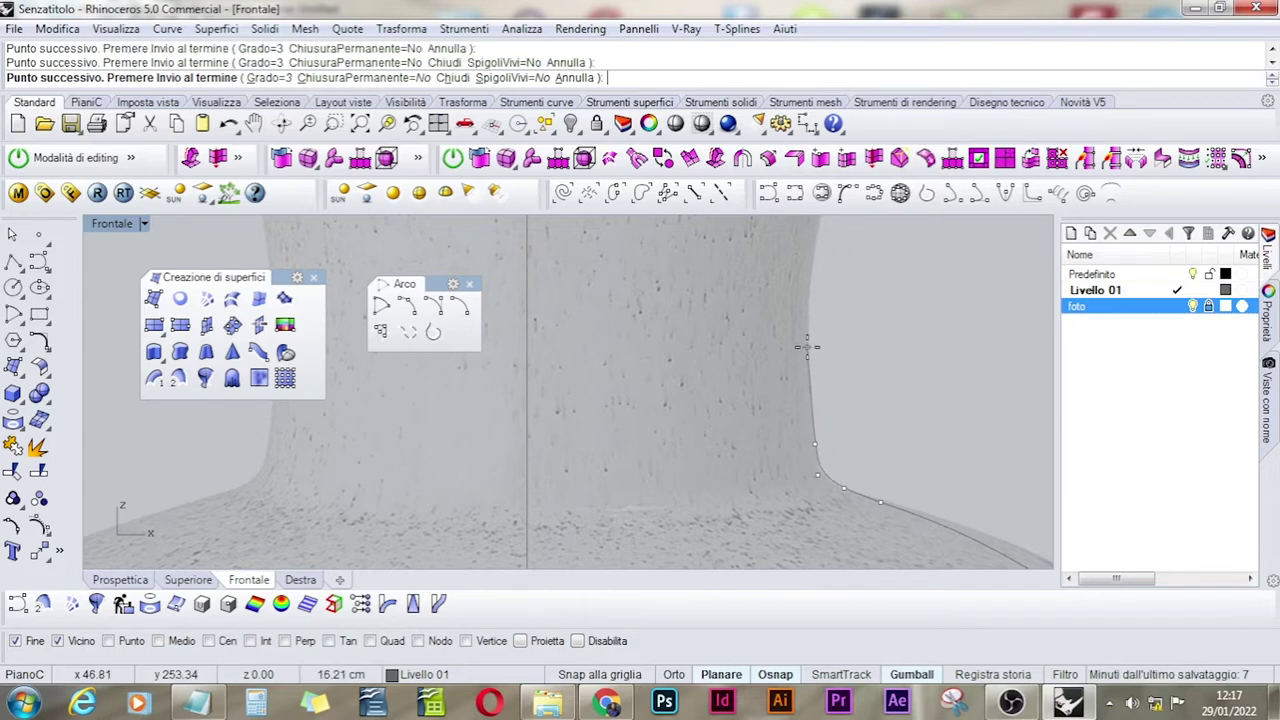
- Continue the control-point curve up the neck's outline, following its outward flare towards the rim
right_drag(809, 346, 806, 424)
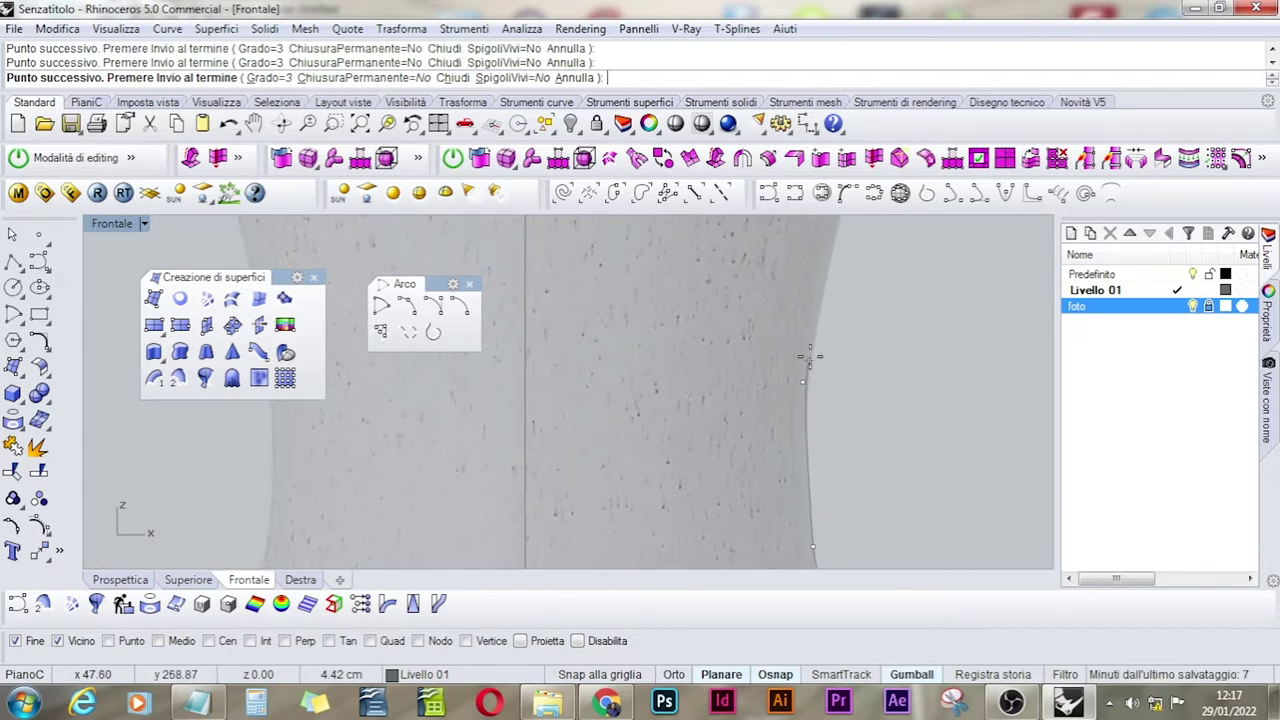
right_drag(812, 330, 790, 525)
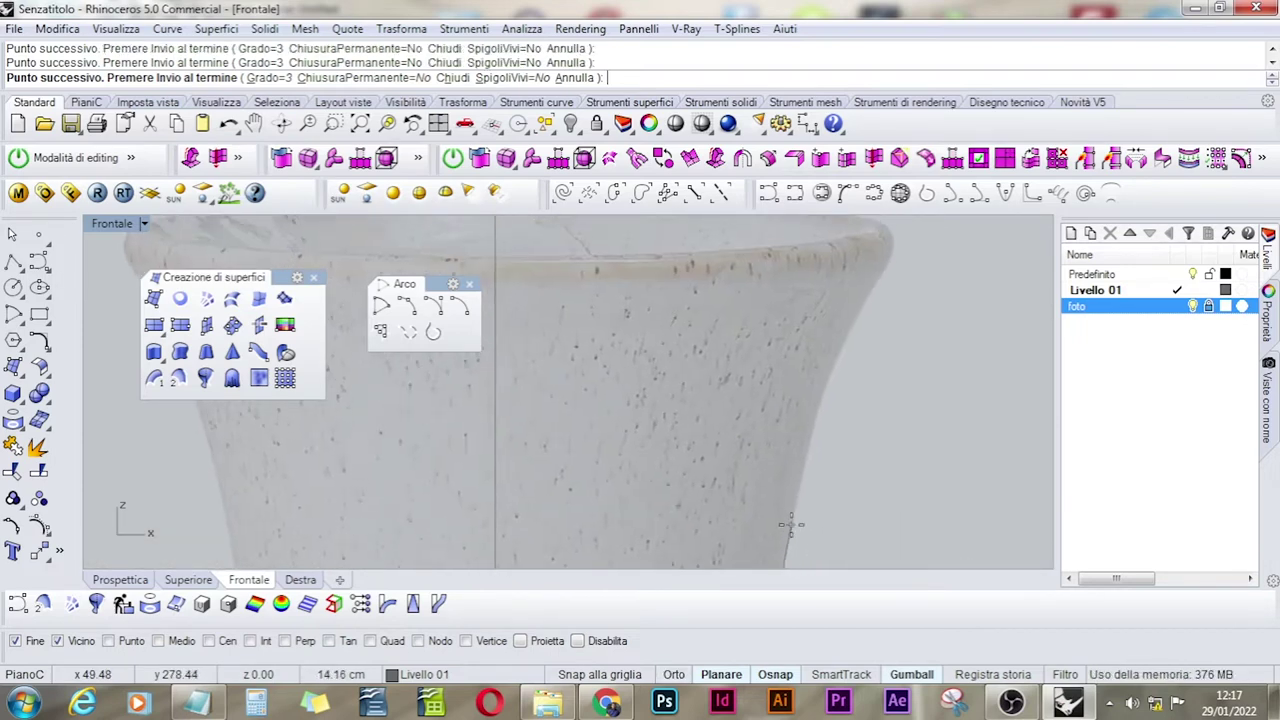
click(809, 412)
click(849, 320)
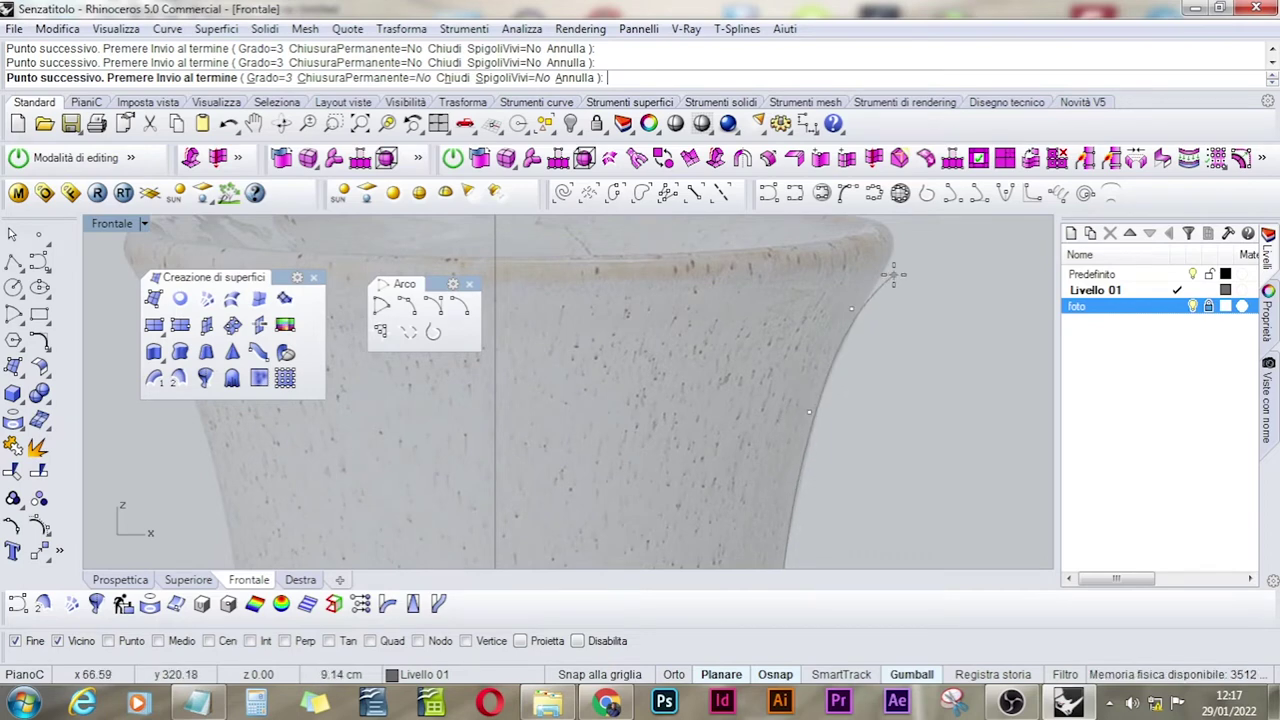
click(849, 278)
- Trace the curve around the rounded rim and finish it with a horizontal run ending on the central axis line
right_drag(886, 286, 886, 391)
click(884, 391)
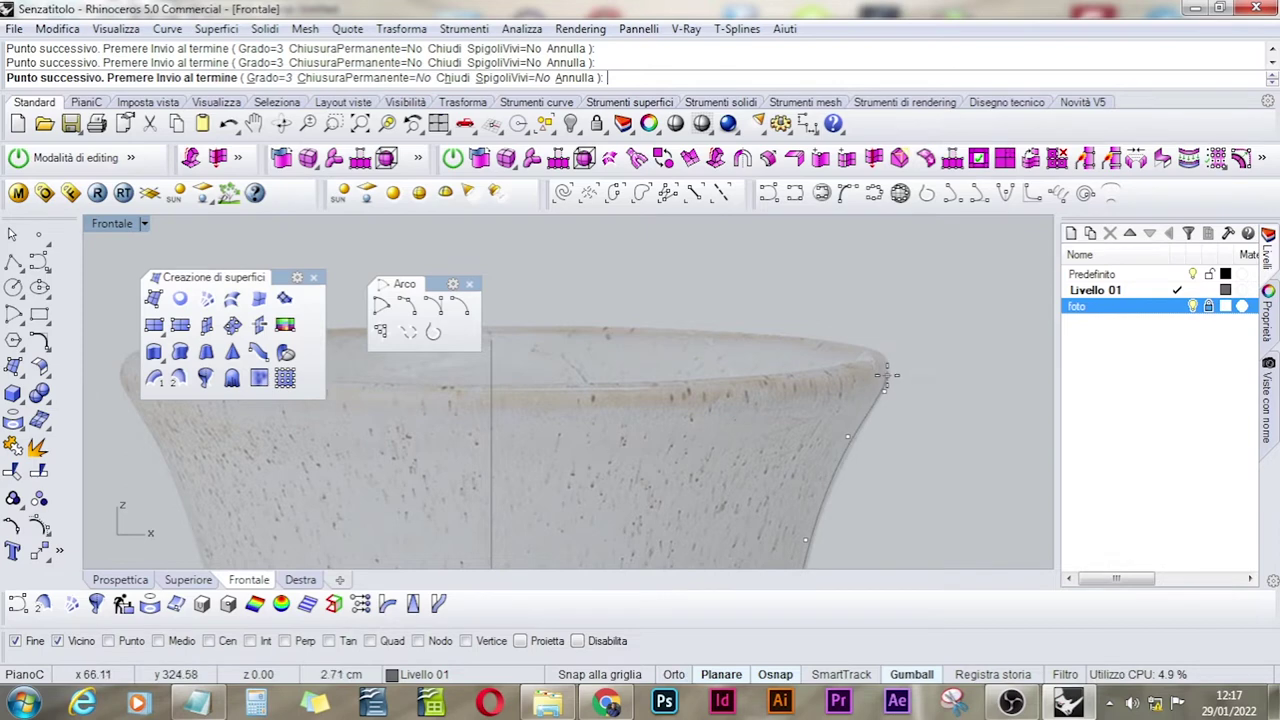
click(884, 367)
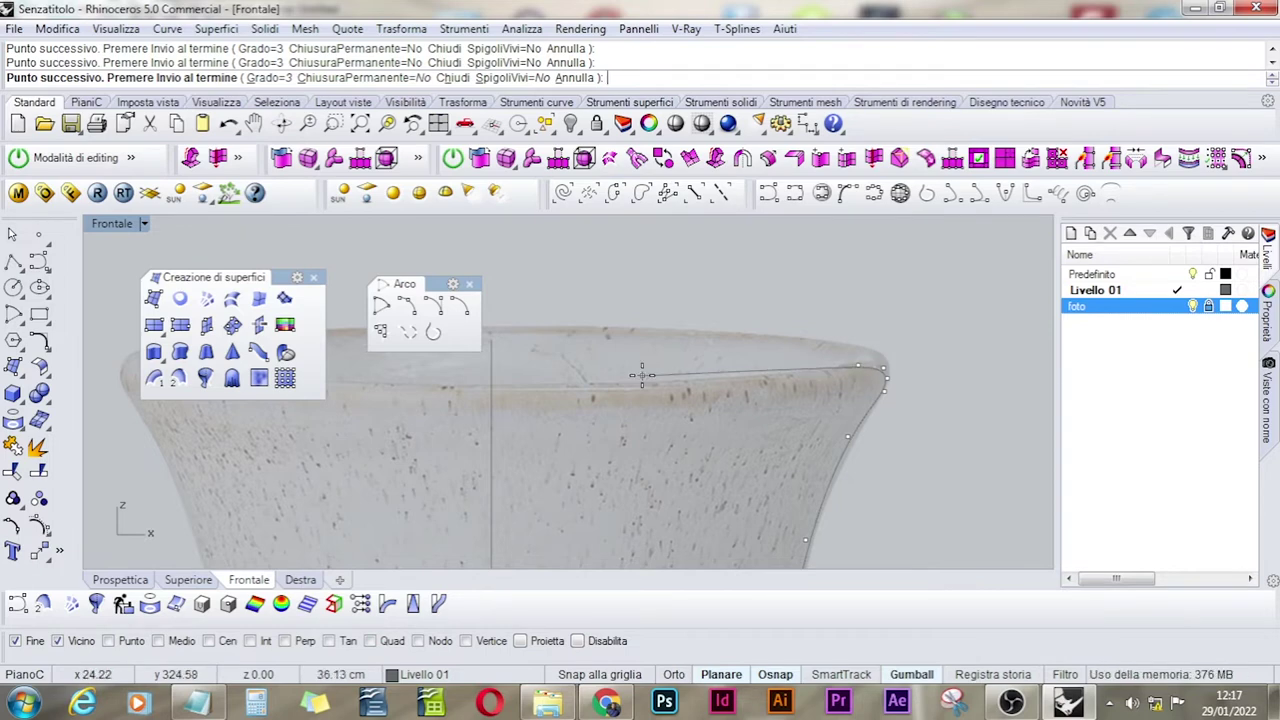
key(F8)
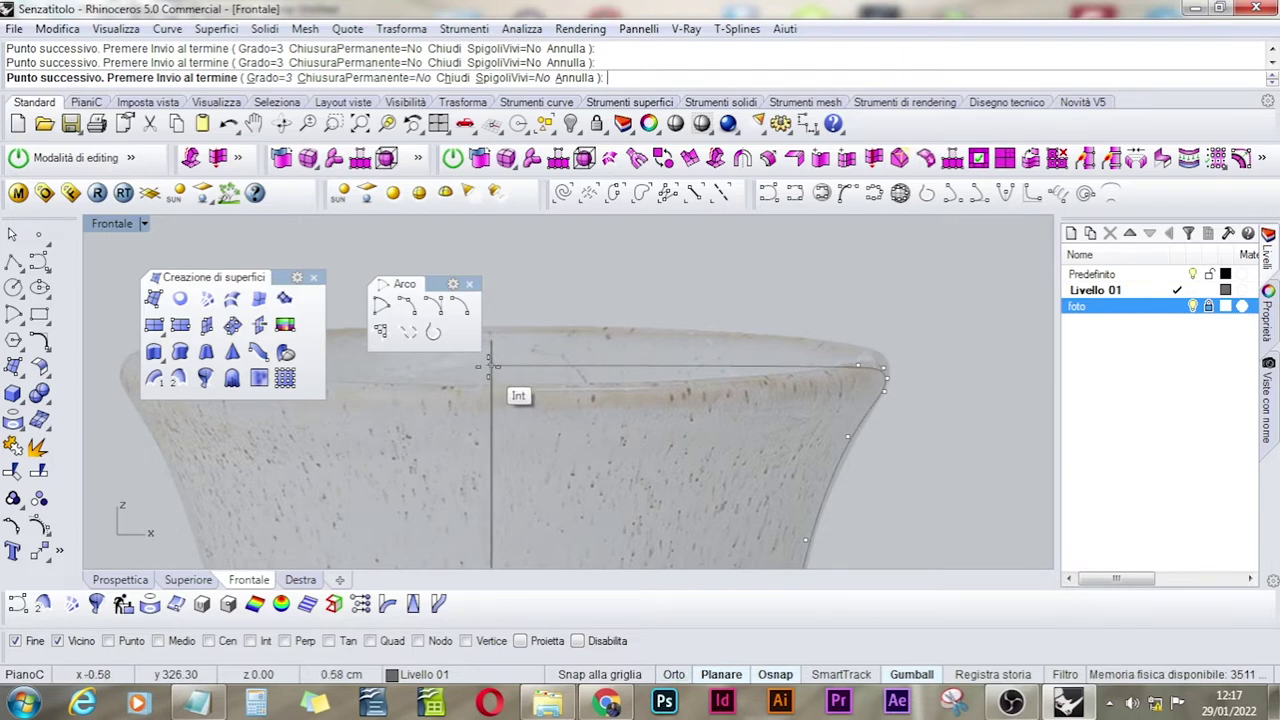
click(491, 372)
key(Return)
scroll(910, 378, up, 3)
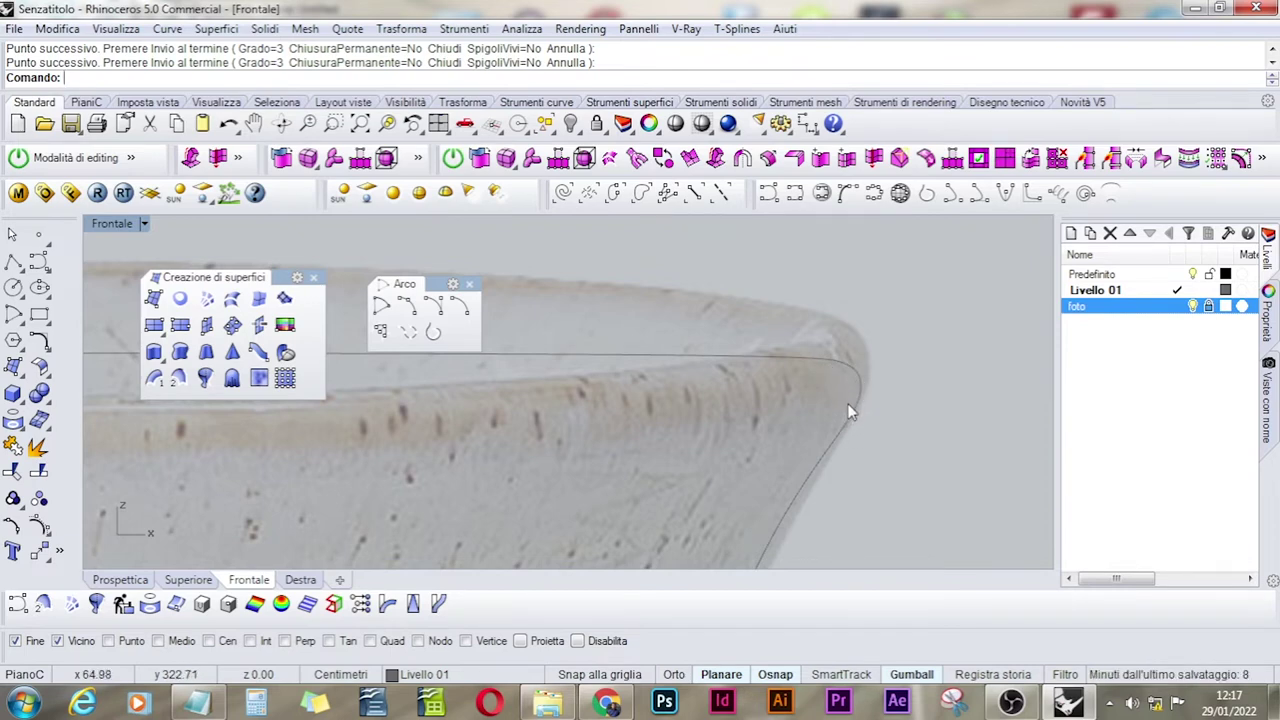
- Draw a diagonal cutting line about 16 cm long across the rounded rim corner, crossing the top run and the neck curve
click(13, 261)
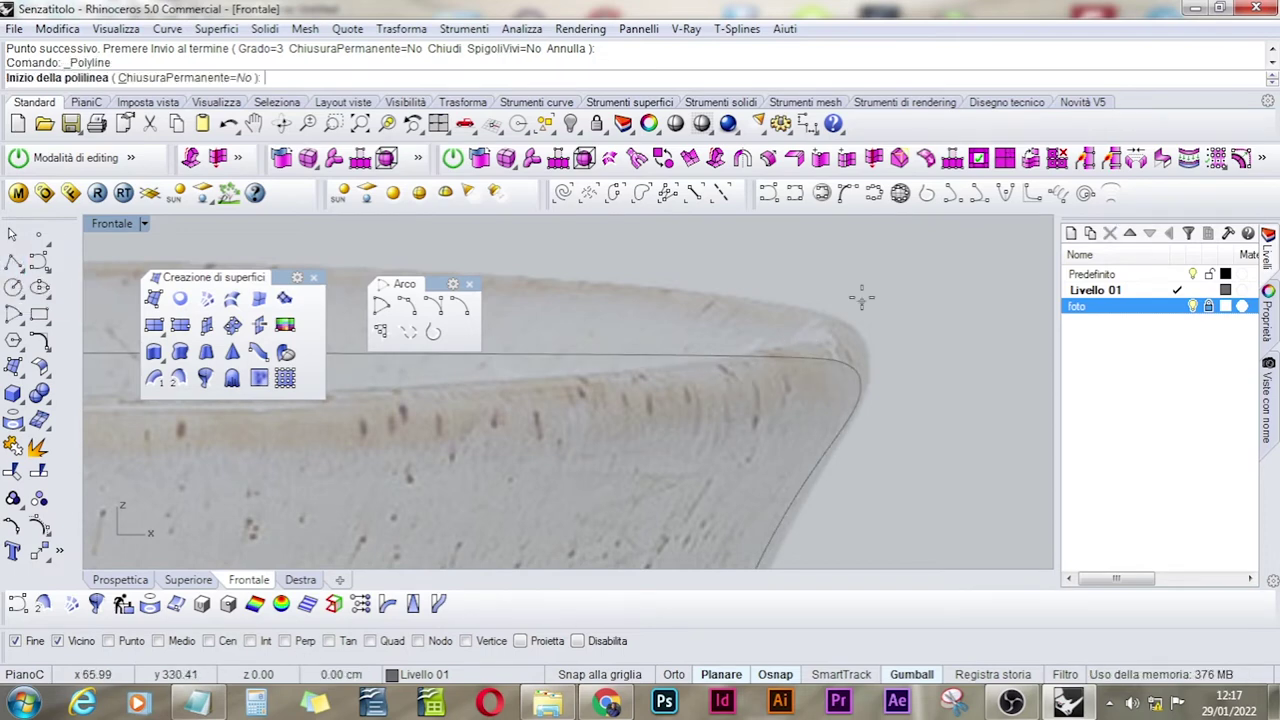
click(778, 304)
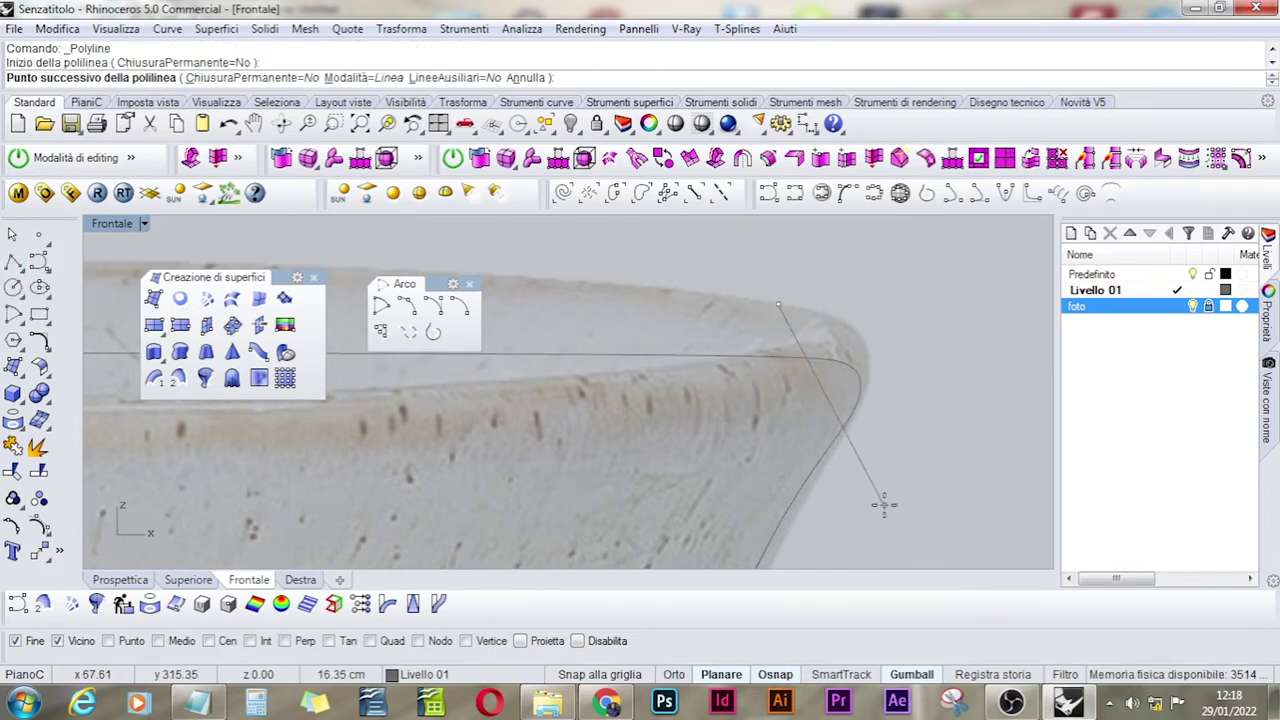
click(884, 503)
key(Return)
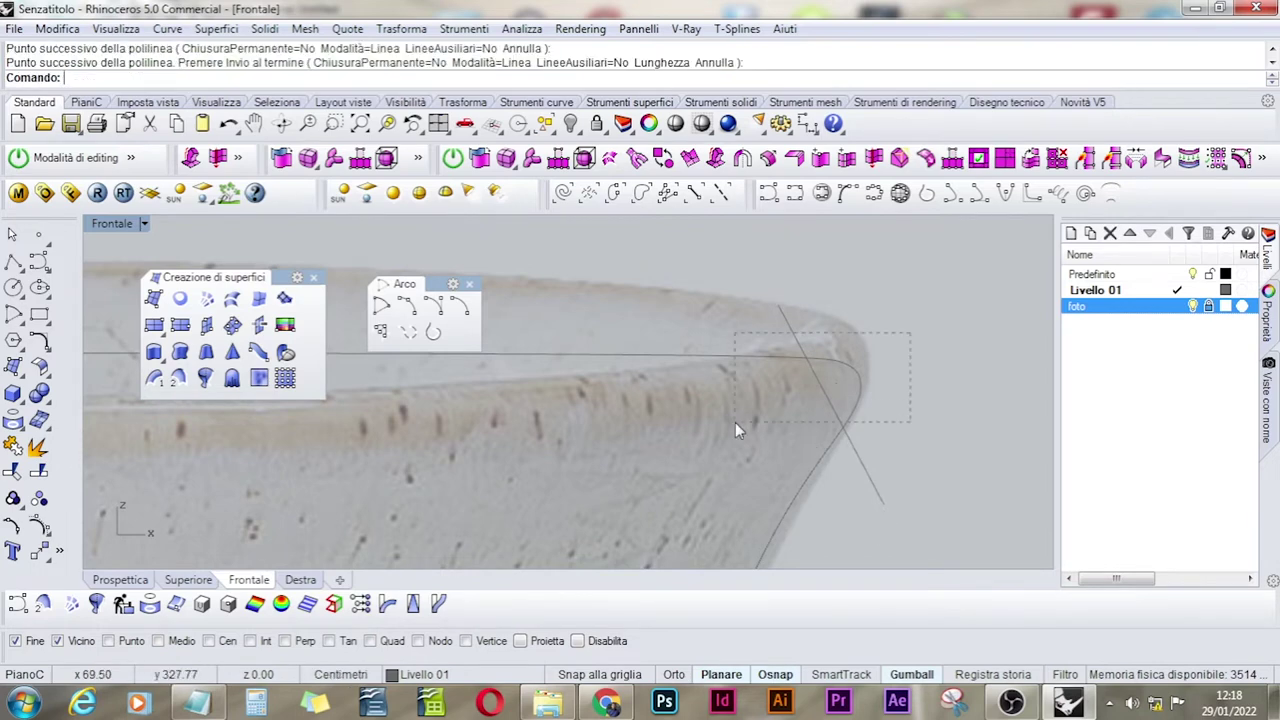
- Trim away the rounded rim portion of the profile beyond the diagonal line, and delete that cutting line
drag(735, 422, 735, 423)
click(13, 472)
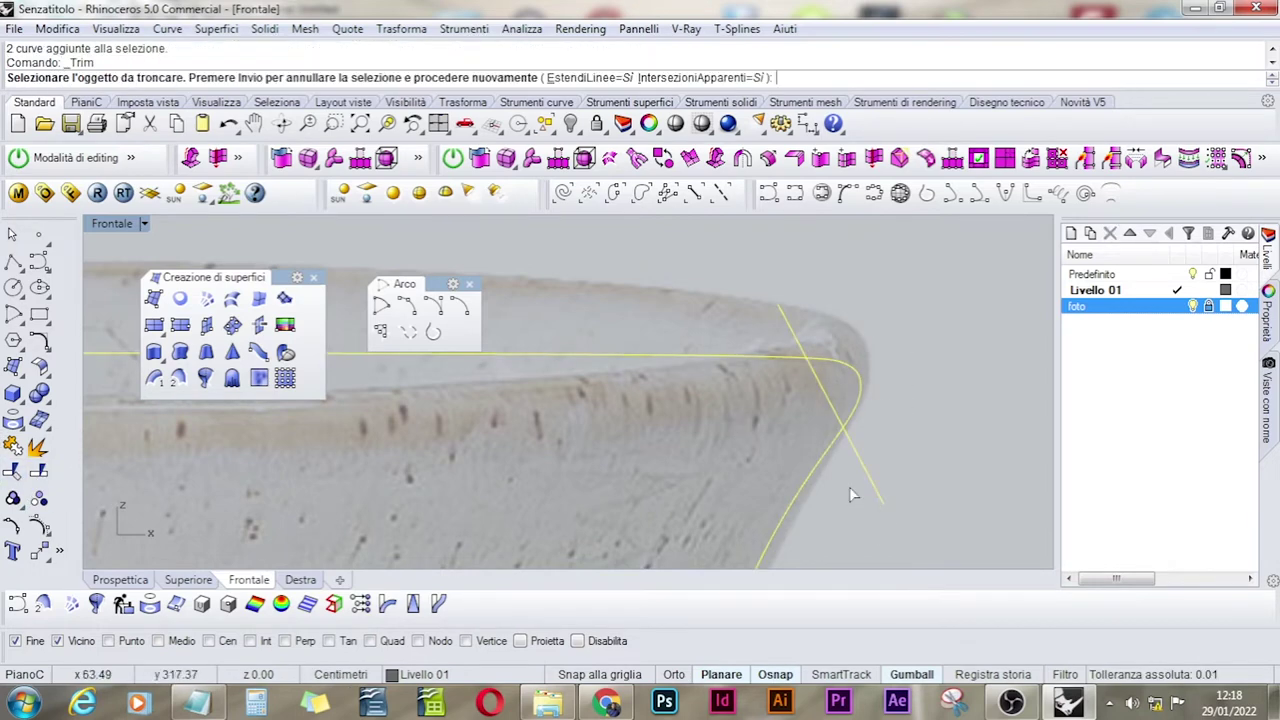
click(860, 378)
key(Return)
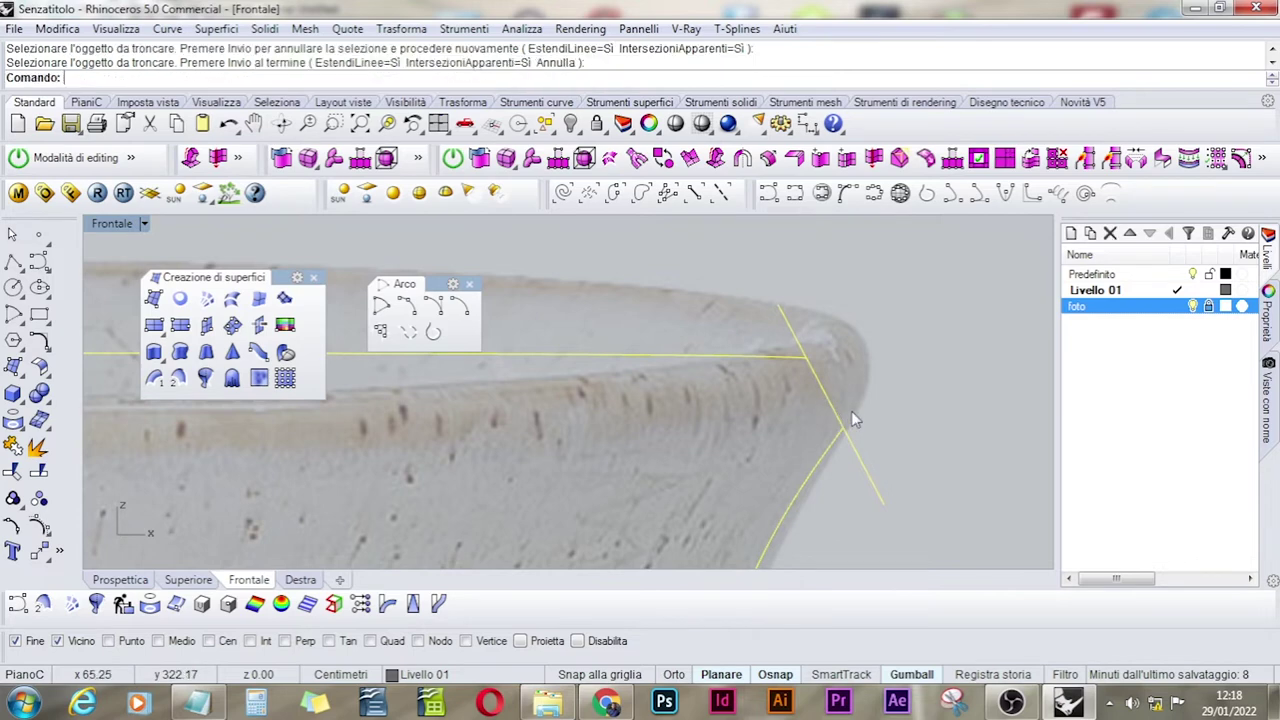
click(831, 394)
key(Delete)
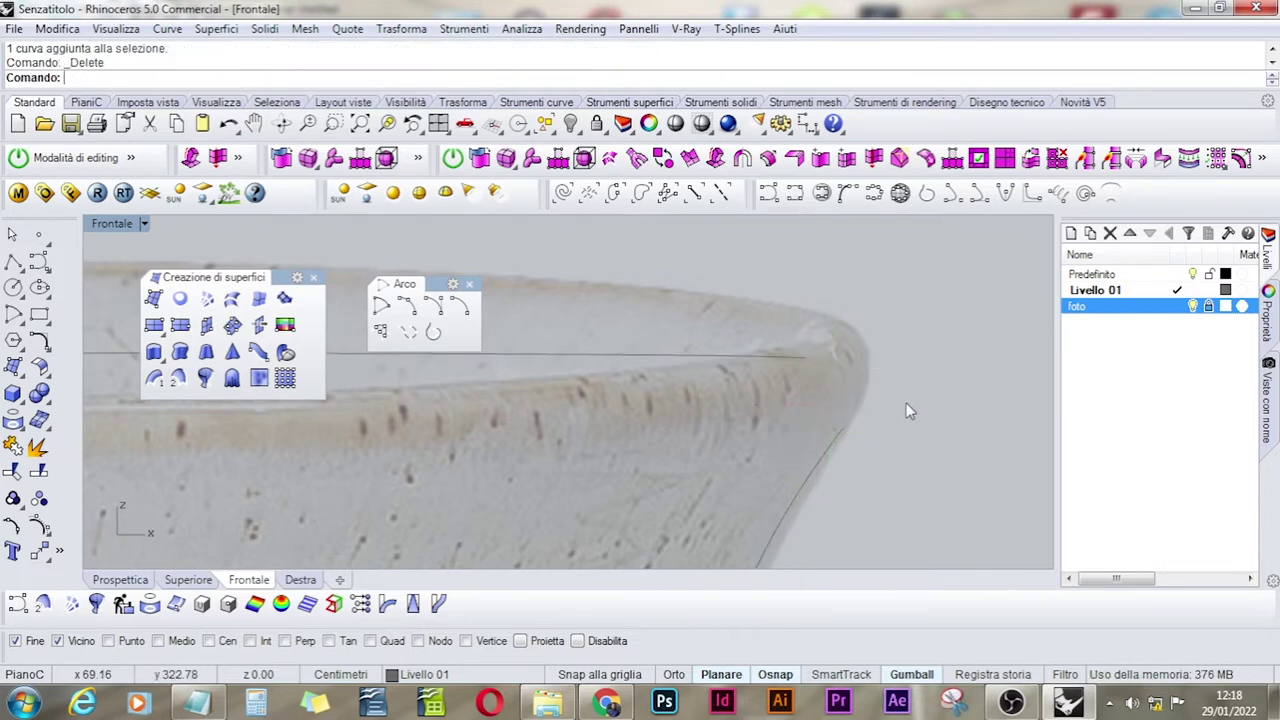
- Bridge the rim gap with an arc blend between the horizontal top line's end and the neck curve's upper end
click(38, 342)
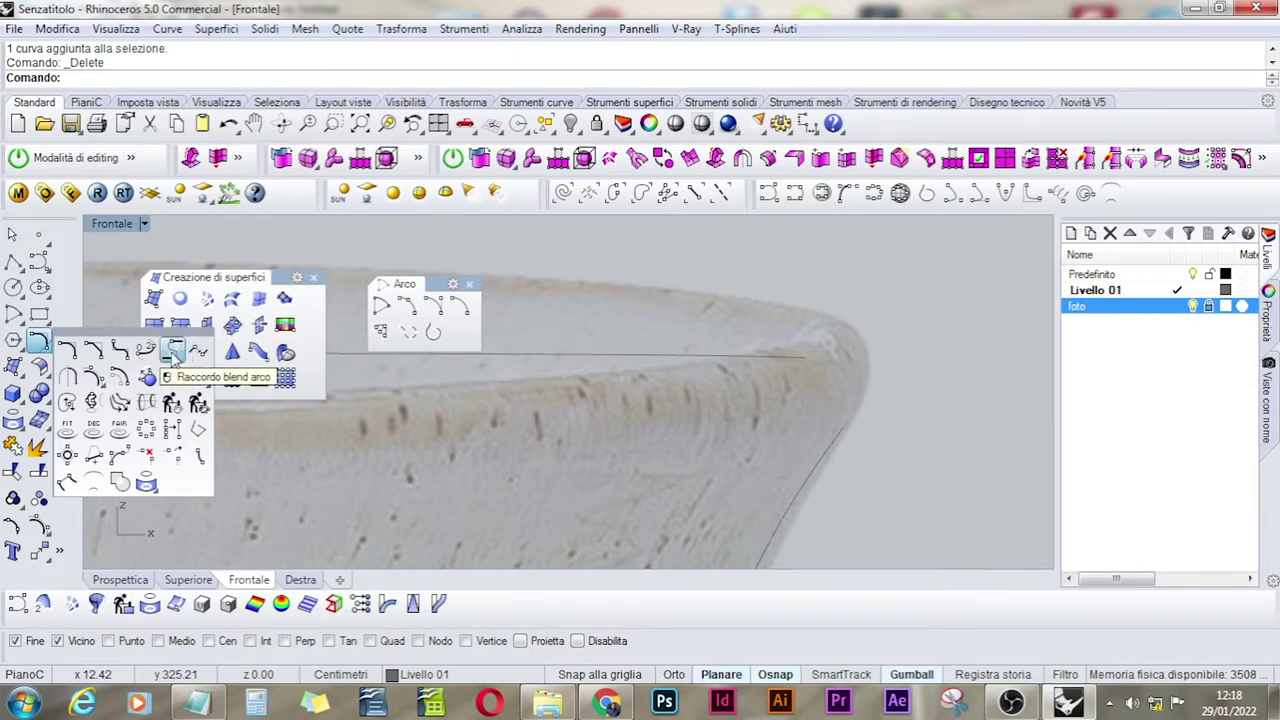
drag(160, 338, 498, 389)
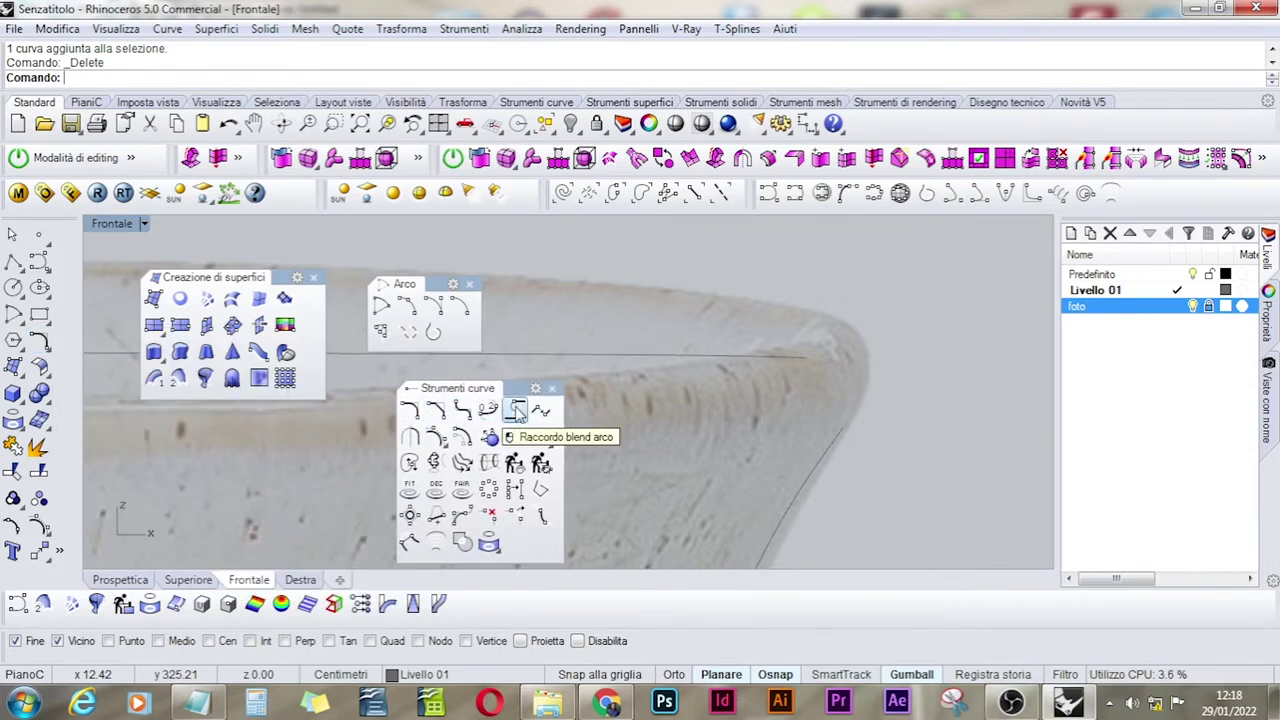
click(517, 413)
click(788, 355)
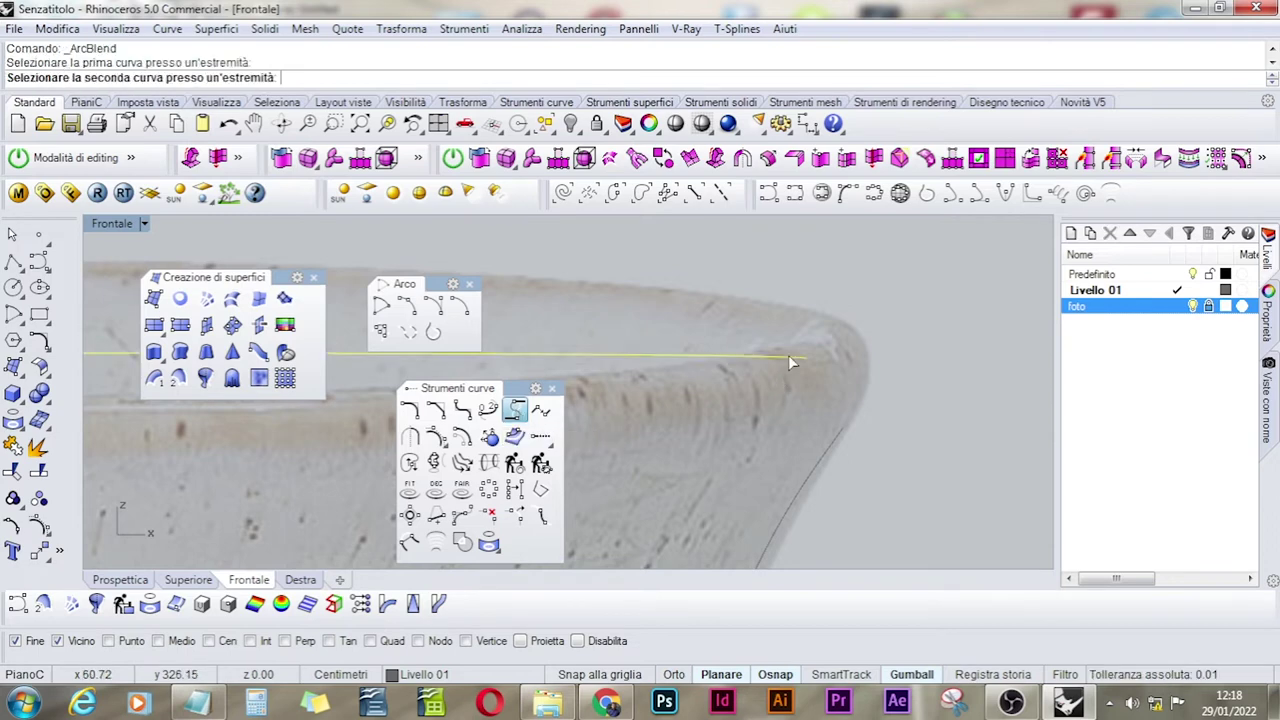
click(835, 440)
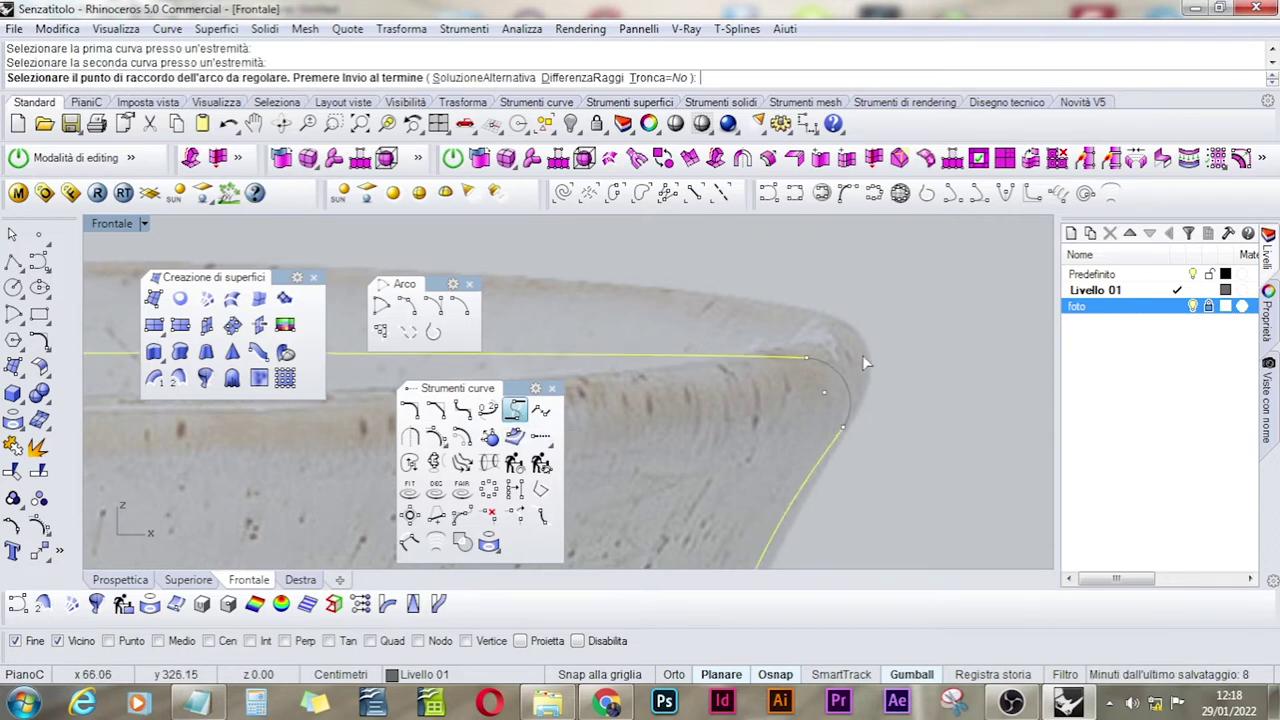
key(Return)
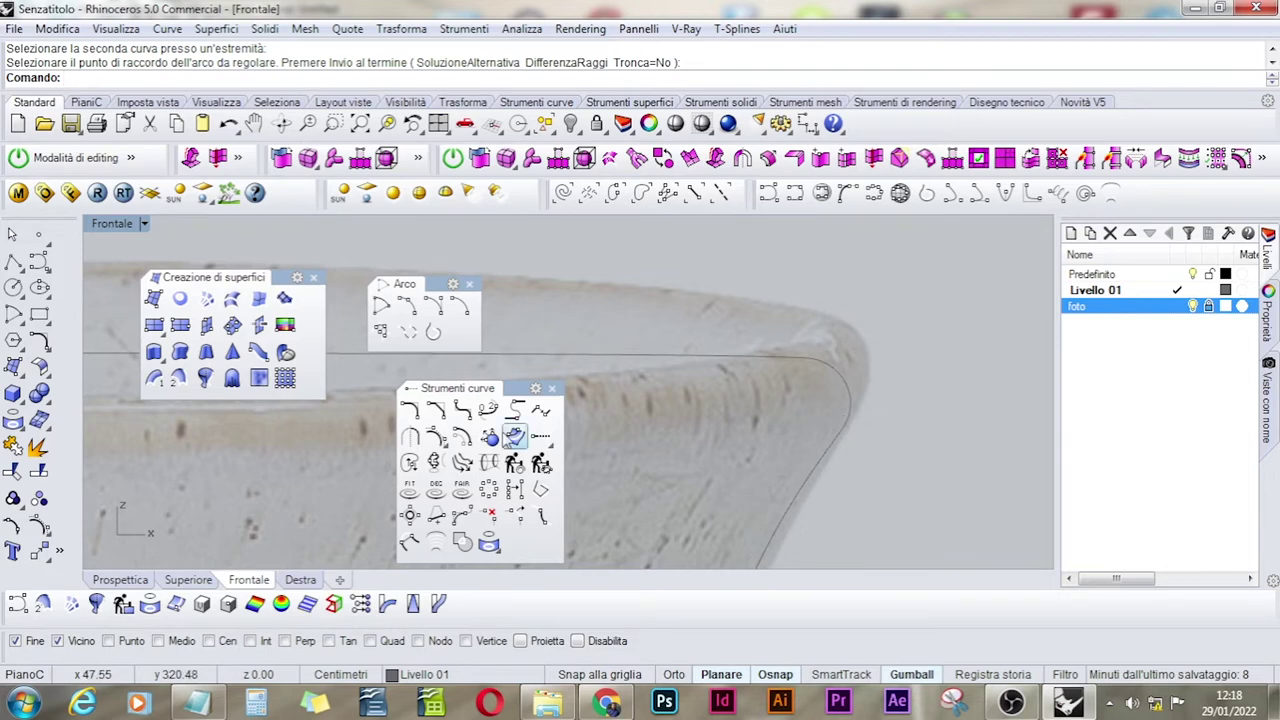
- Start joining the top line, rim arc, neck curve and upper body arc, declining to join across the gap at the widest point
scroll(865, 418, down, 3)
scroll(876, 414, up, 1)
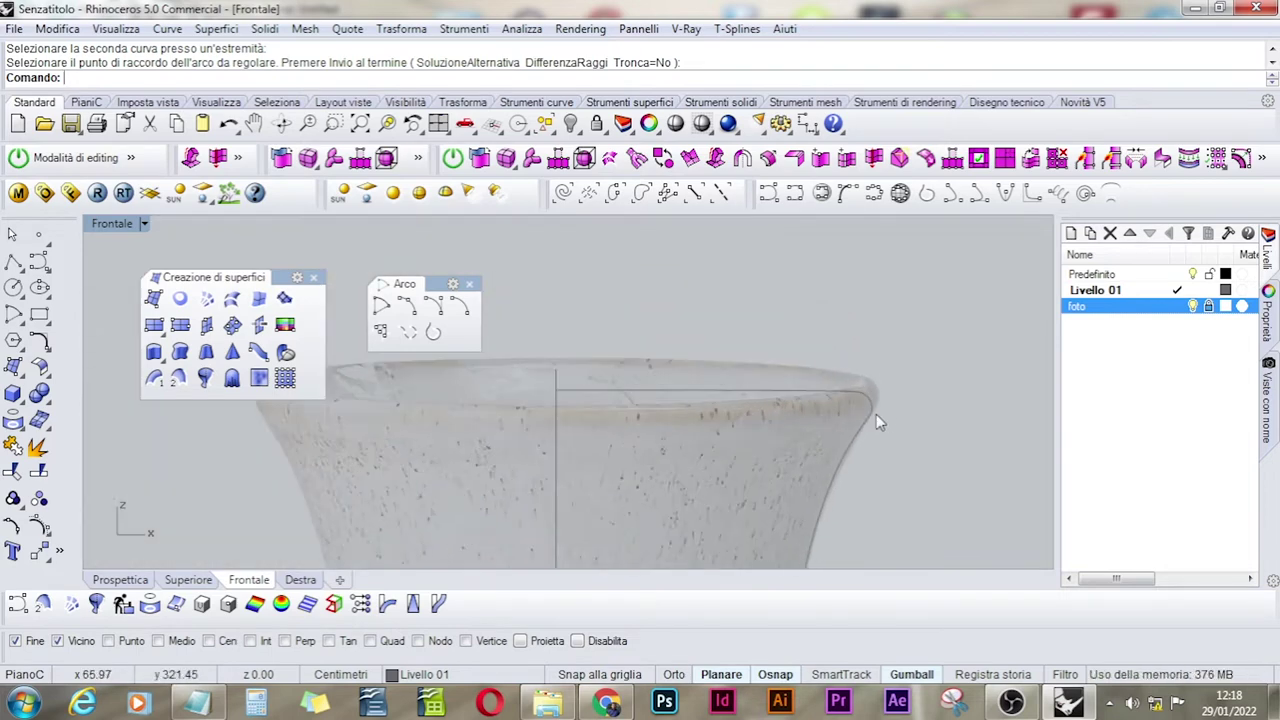
click(12, 447)
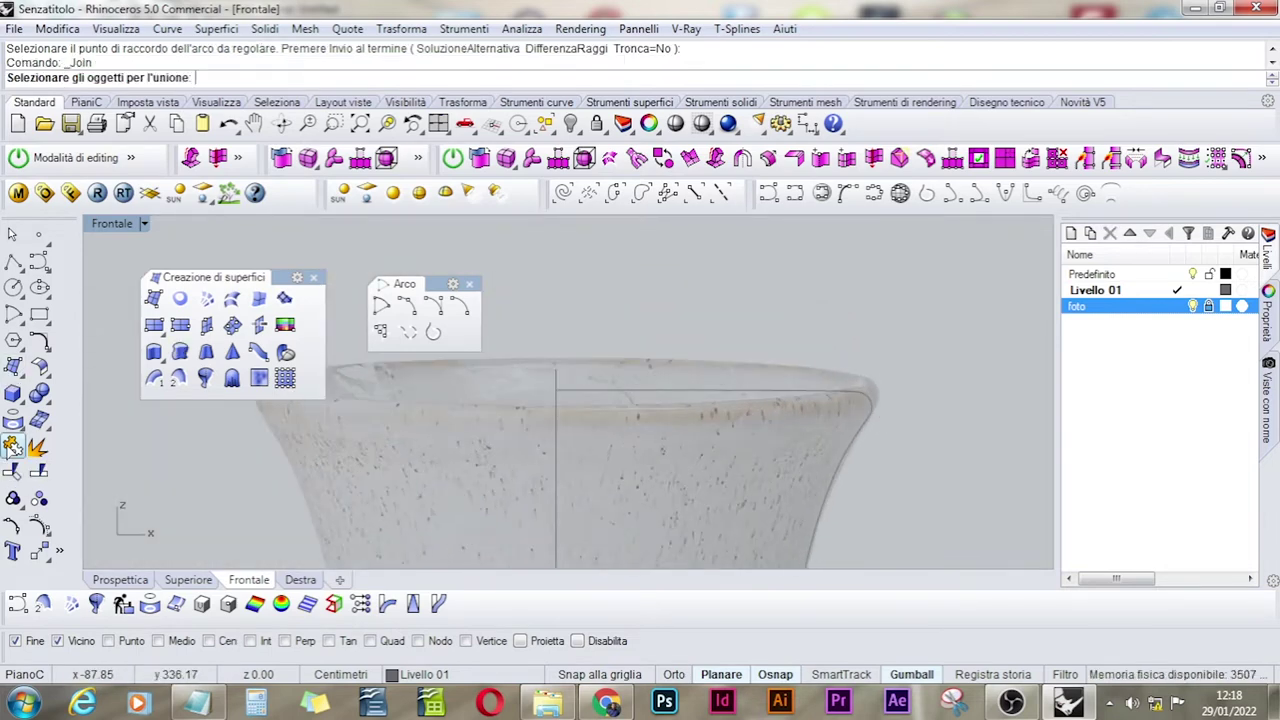
click(655, 390)
click(869, 400)
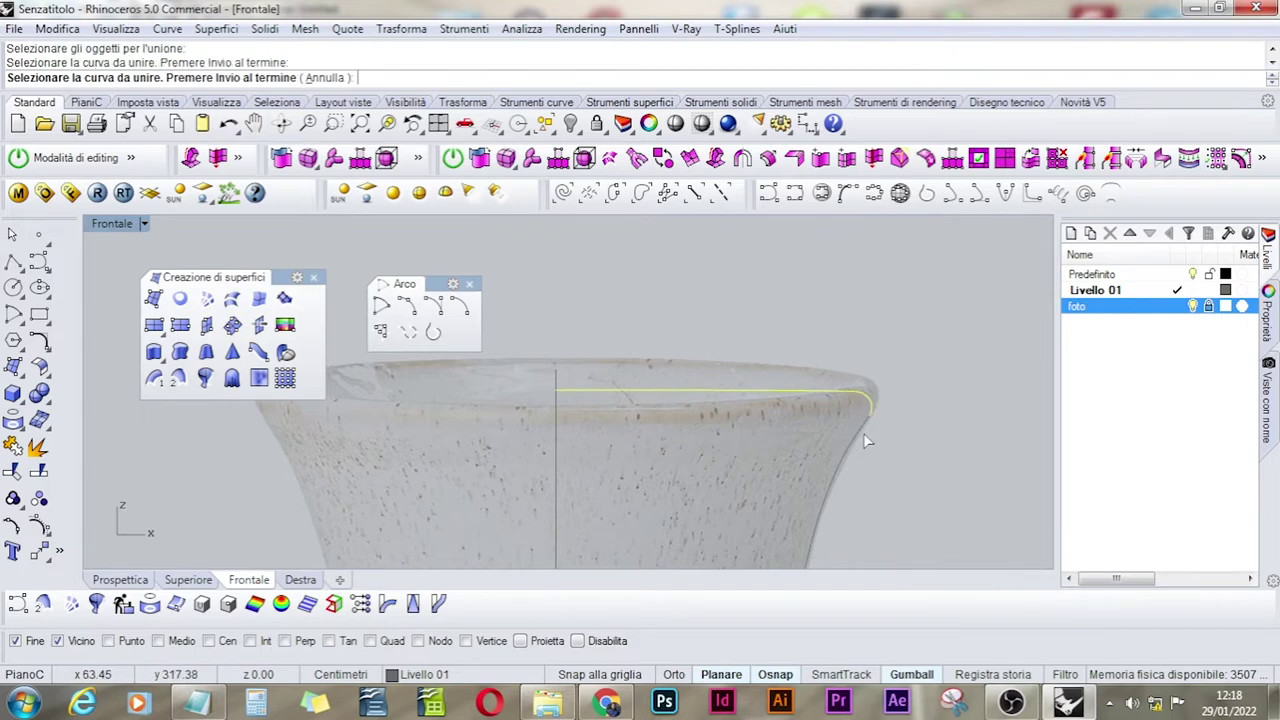
click(864, 444)
scroll(867, 541, down, 2)
right_drag(867, 541, 848, 313)
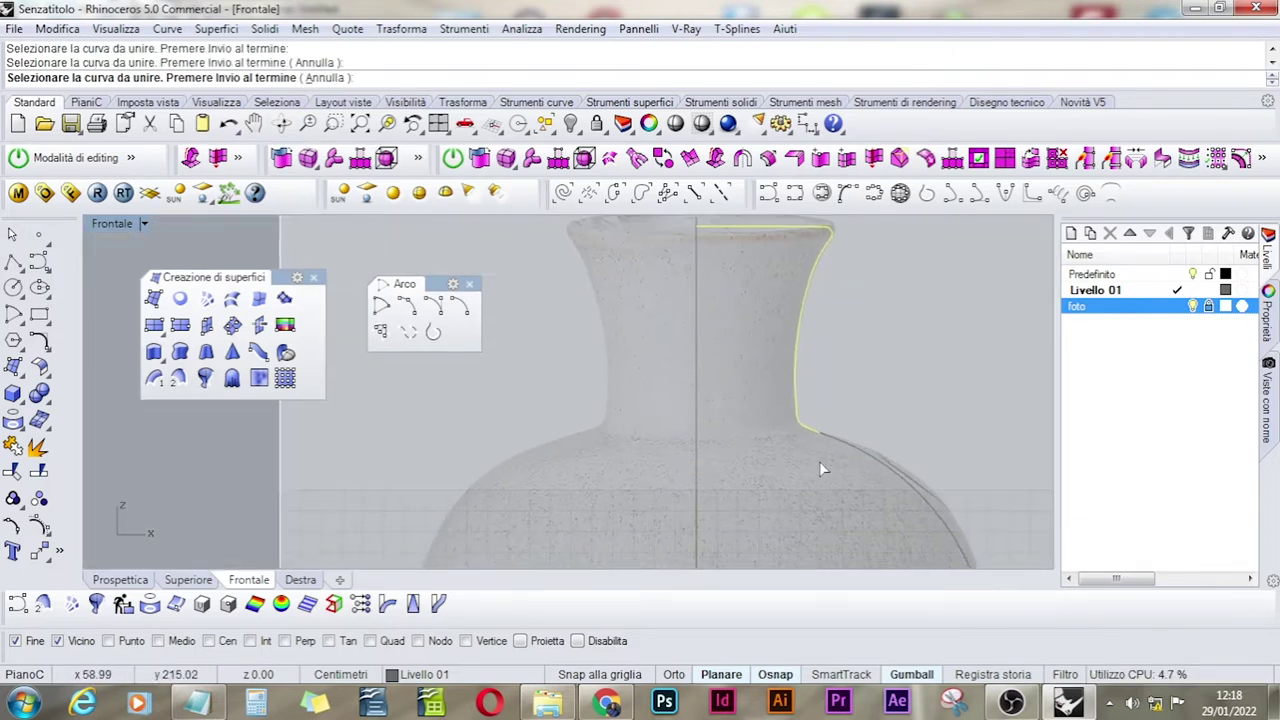
scroll(830, 441, up, 1)
click(830, 441)
scroll(845, 490, up, 1)
scroll(845, 490, down, 2)
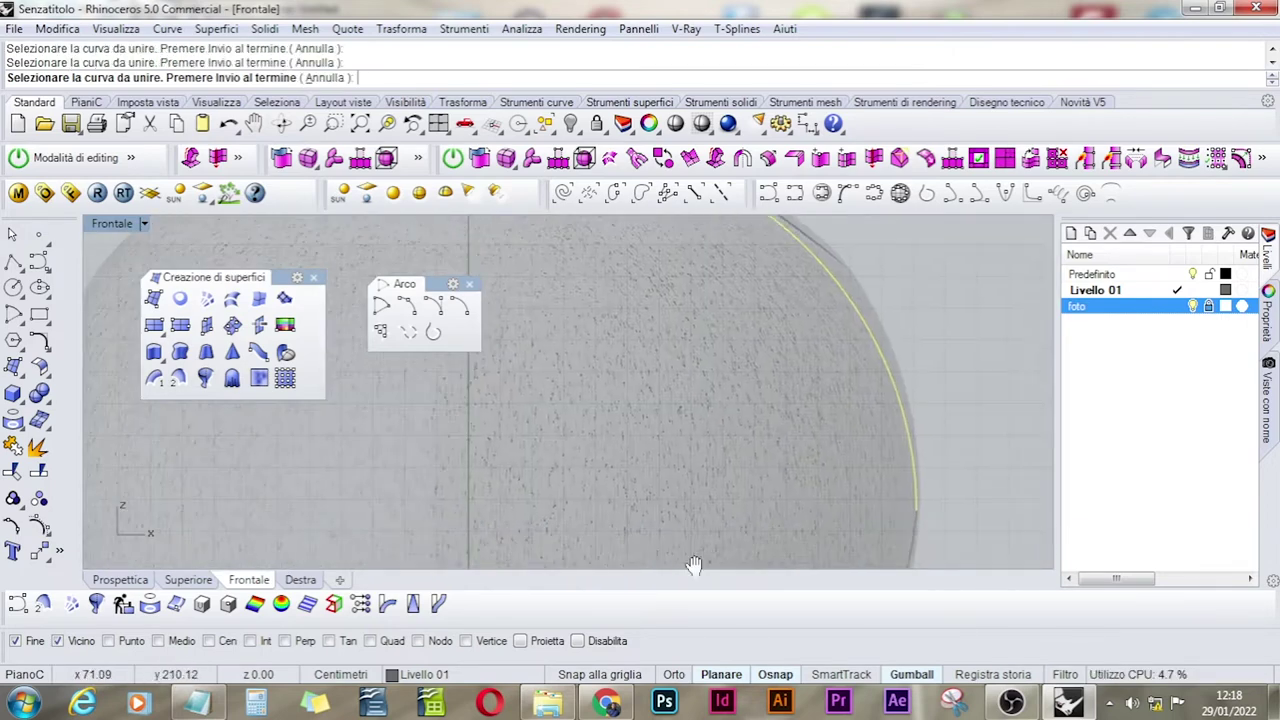
click(938, 348)
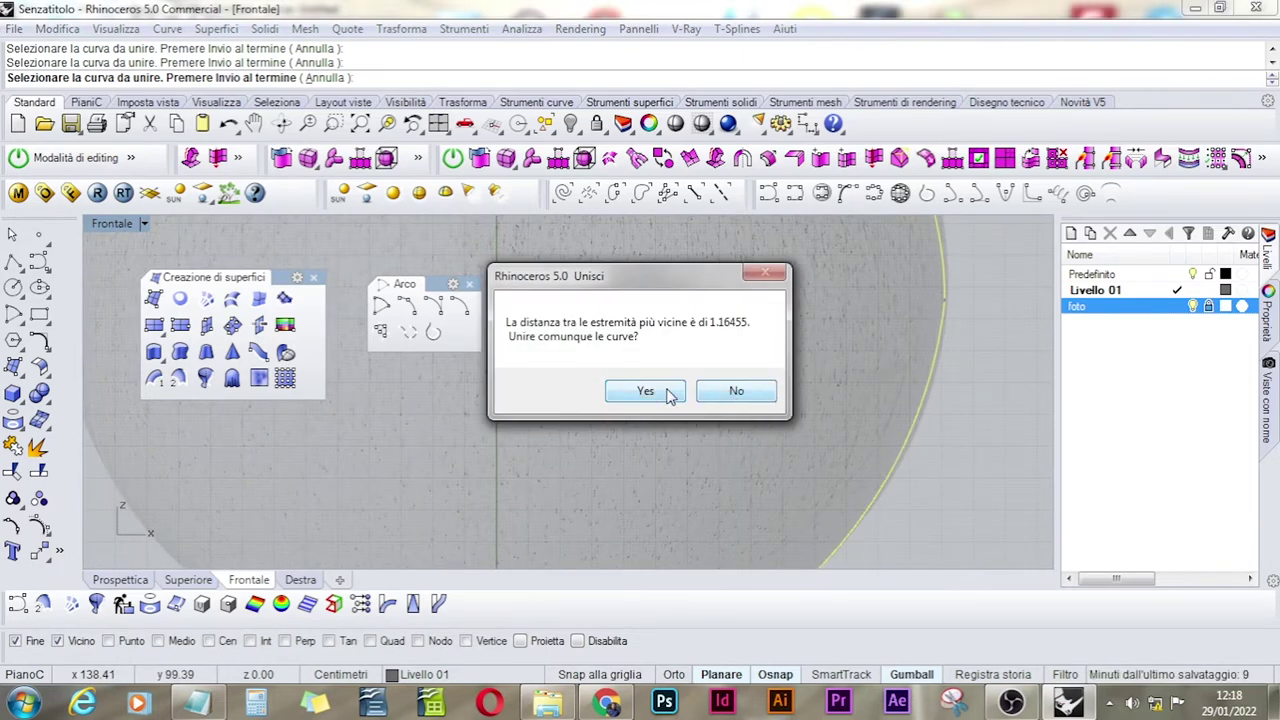
click(737, 391)
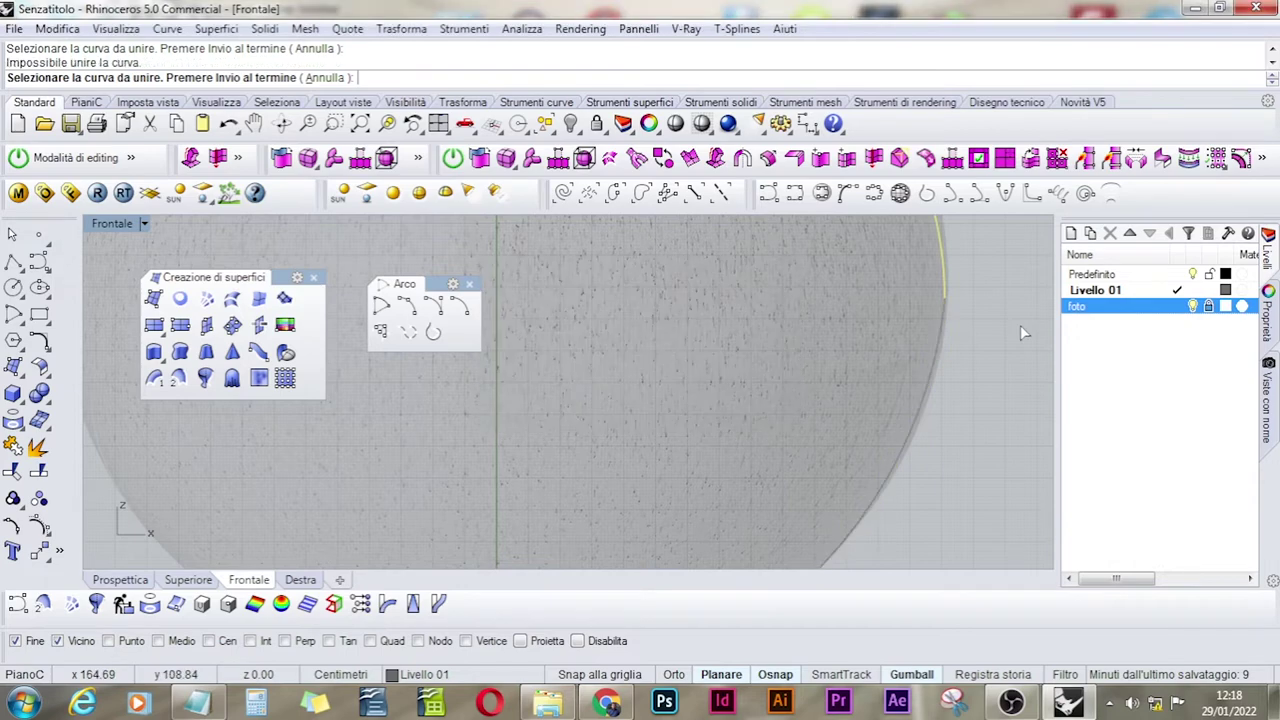
- Add the widest-point fillet, lower body arc and base curve to the join, and check the profile selects as a single curve
scroll(942, 297, up, 5)
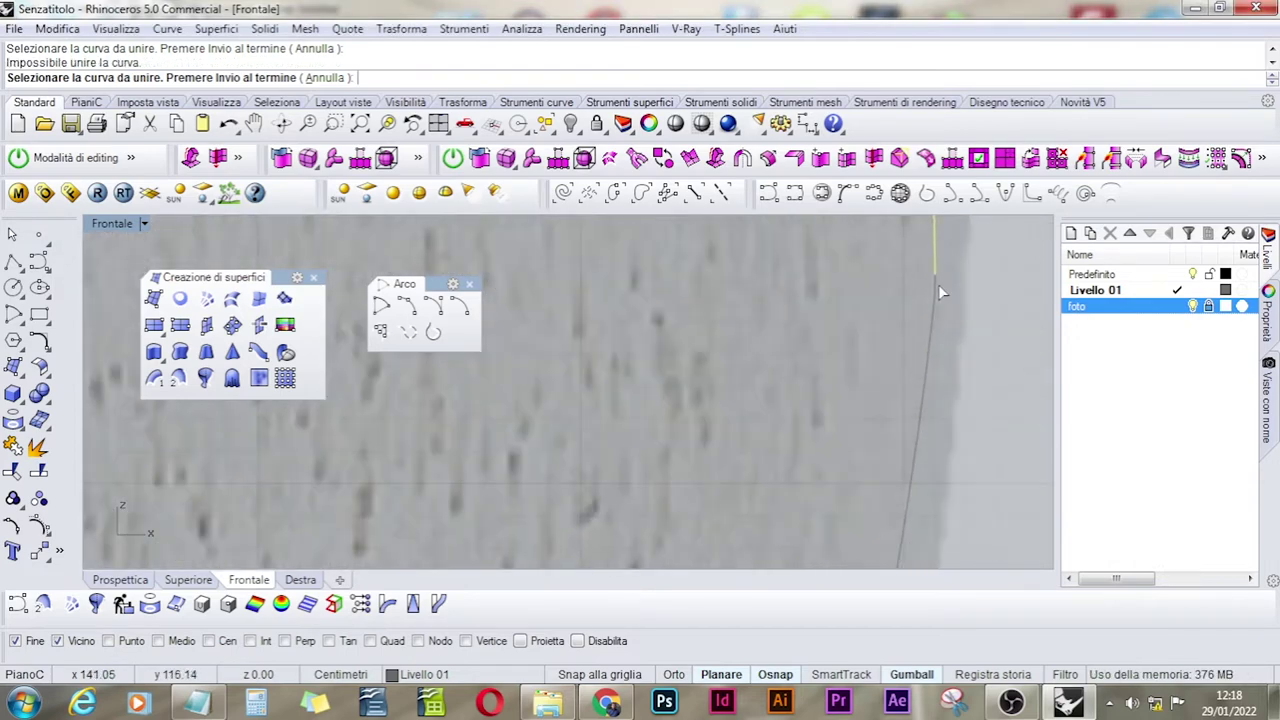
click(938, 292)
click(934, 326)
scroll(827, 424, down, 5)
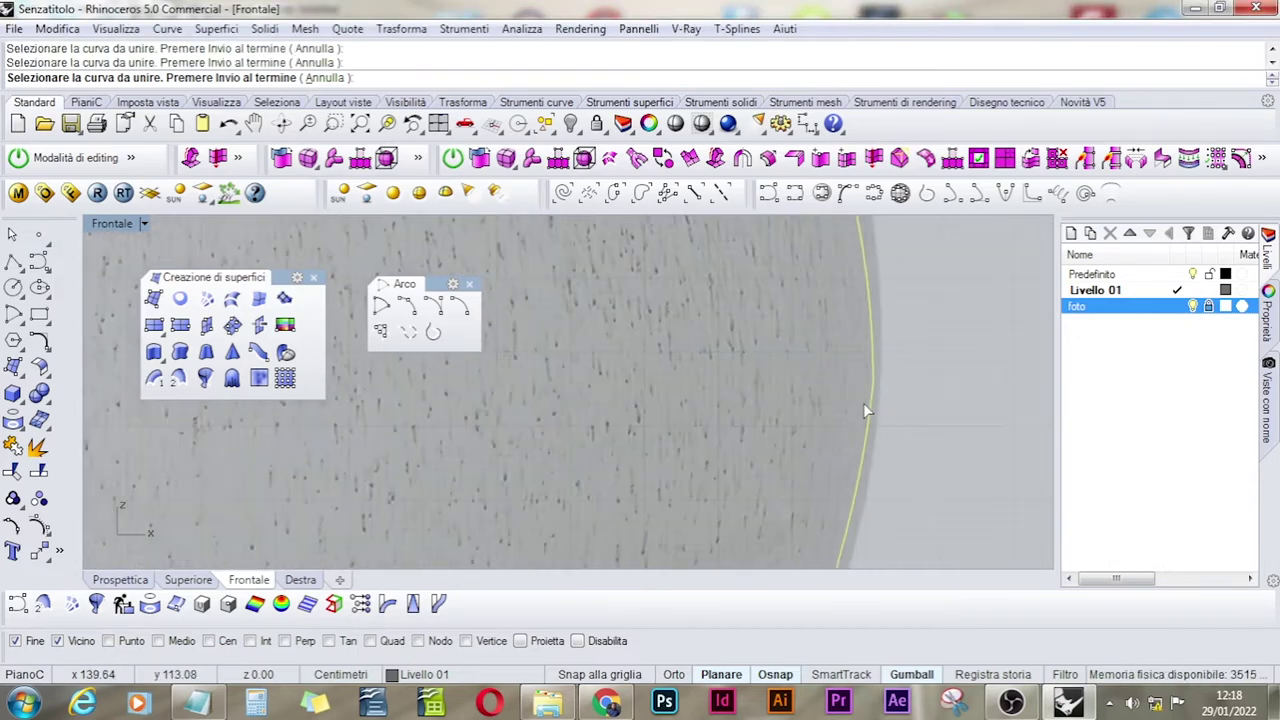
right_drag(855, 415, 828, 442)
scroll(808, 507, up, 5)
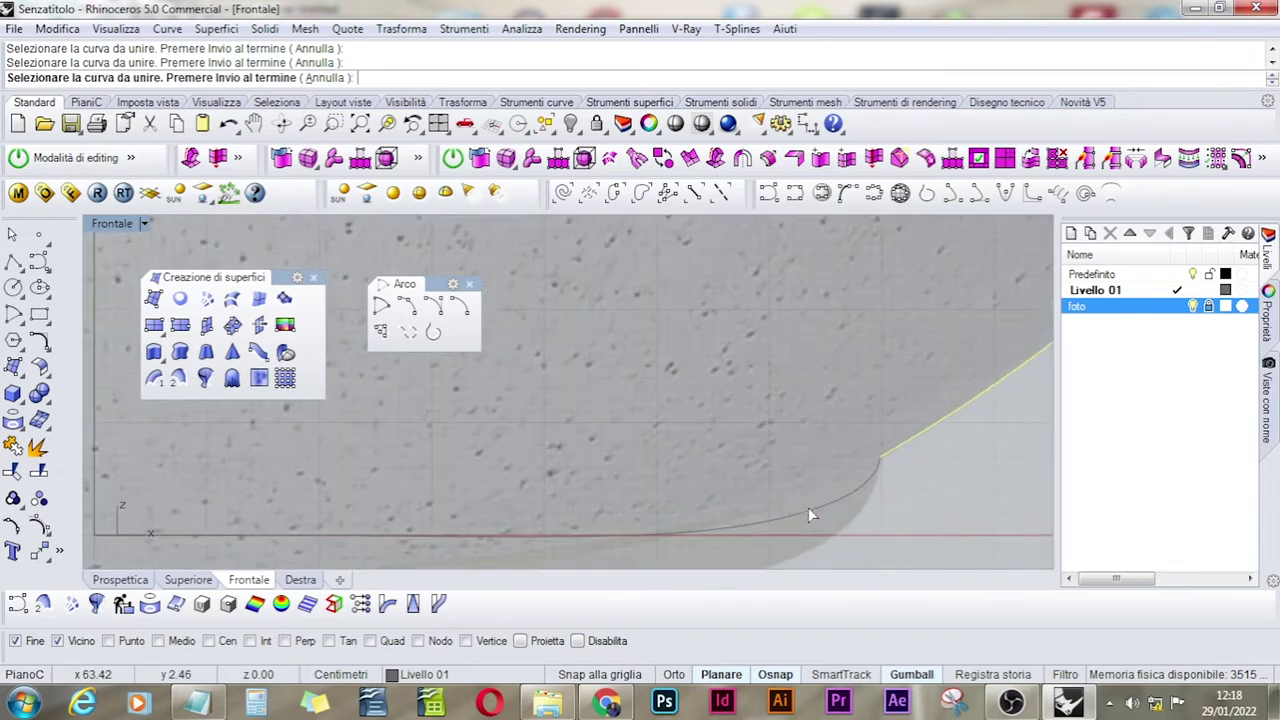
click(828, 512)
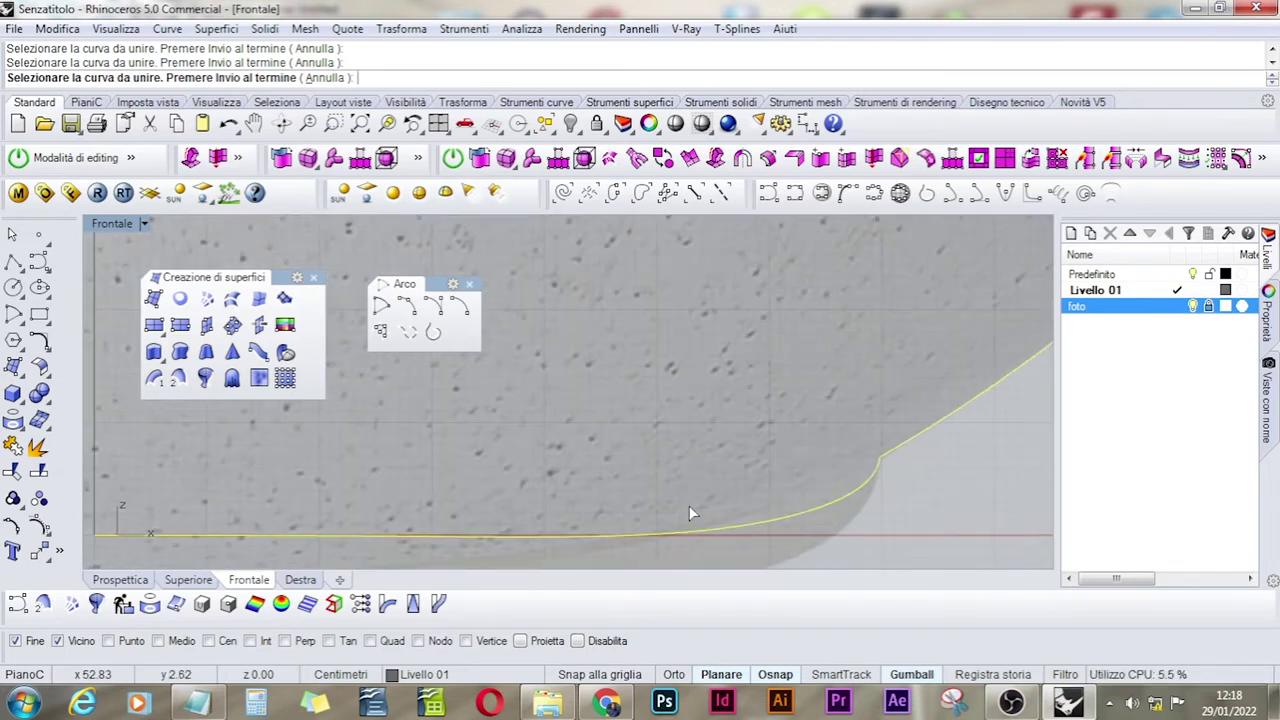
key(Return)
click(698, 531)
scroll(716, 512, down, 4)
scroll(716, 509, down, 5)
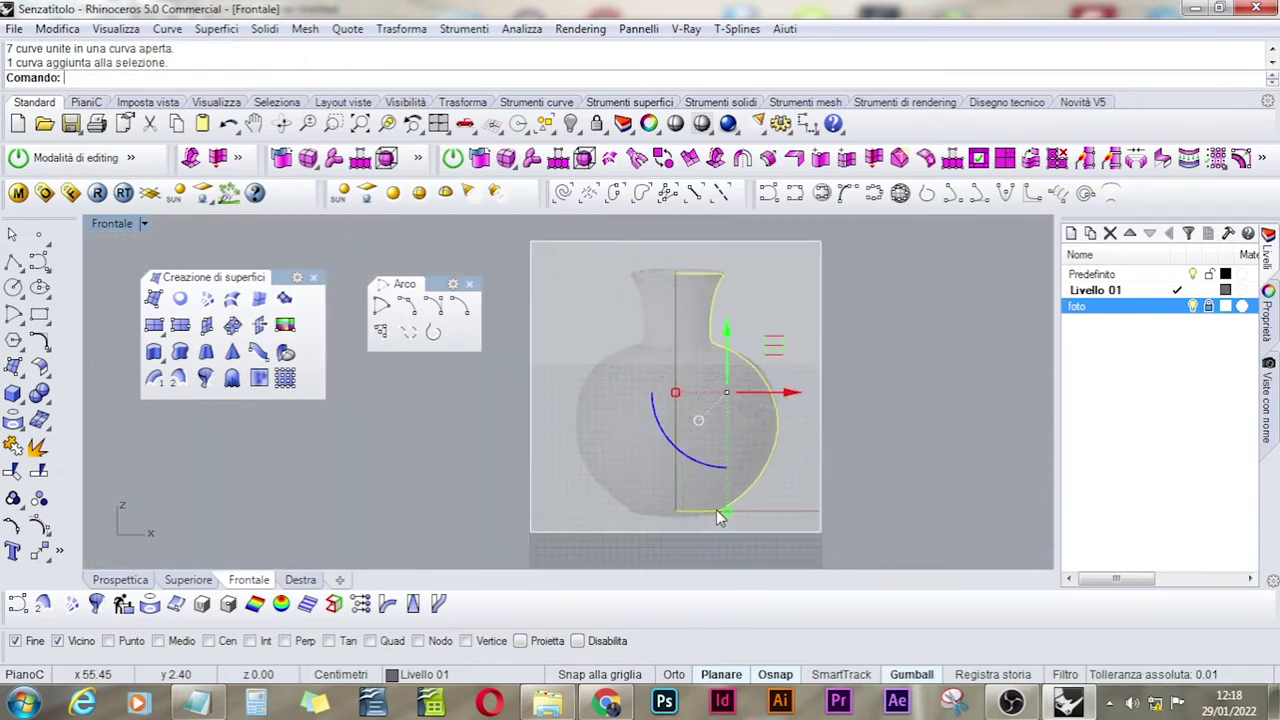
key(Escape)
- Delete the vertical central axis line, keeping only the joined vase profile
scroll(743, 412, up, 4)
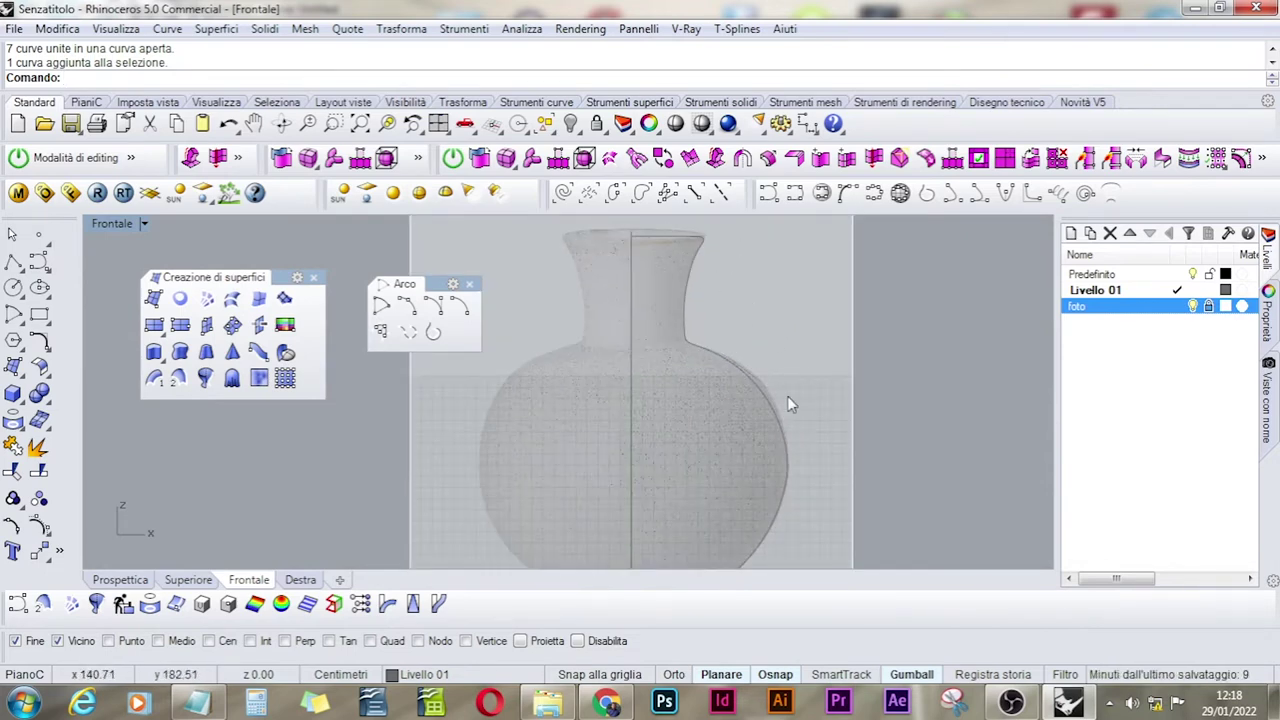
scroll(787, 398, down, 3)
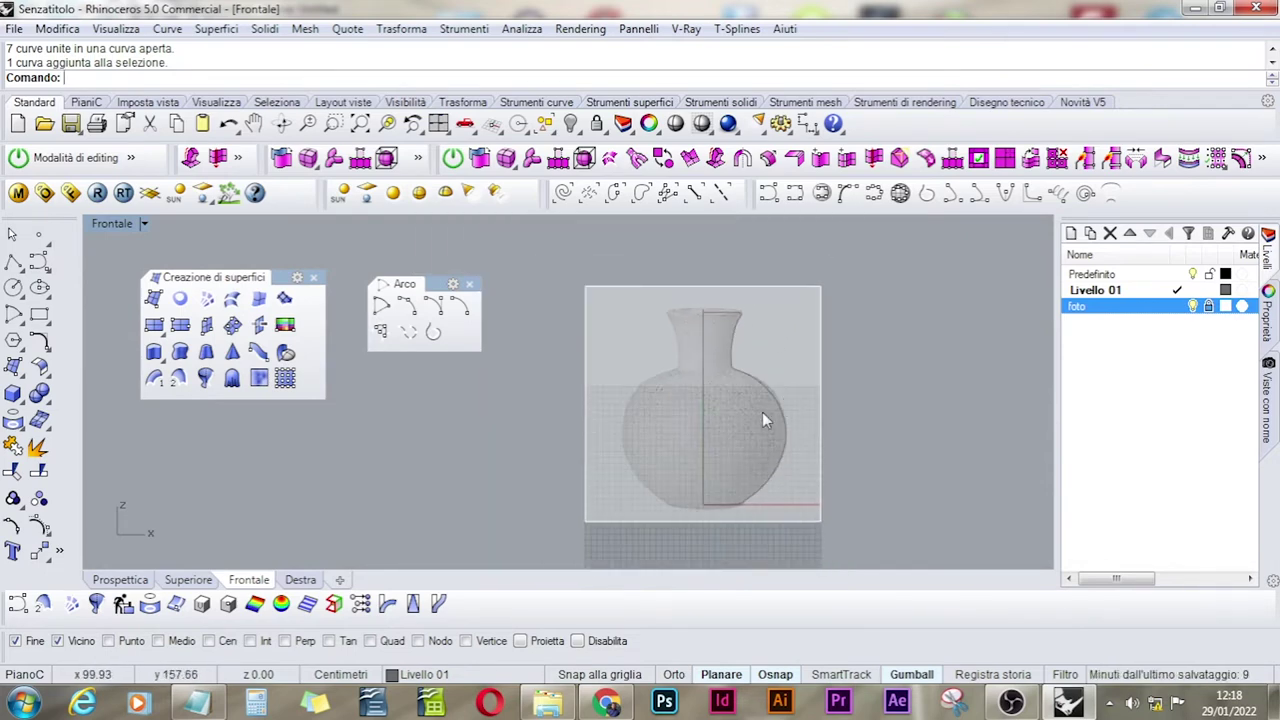
click(704, 373)
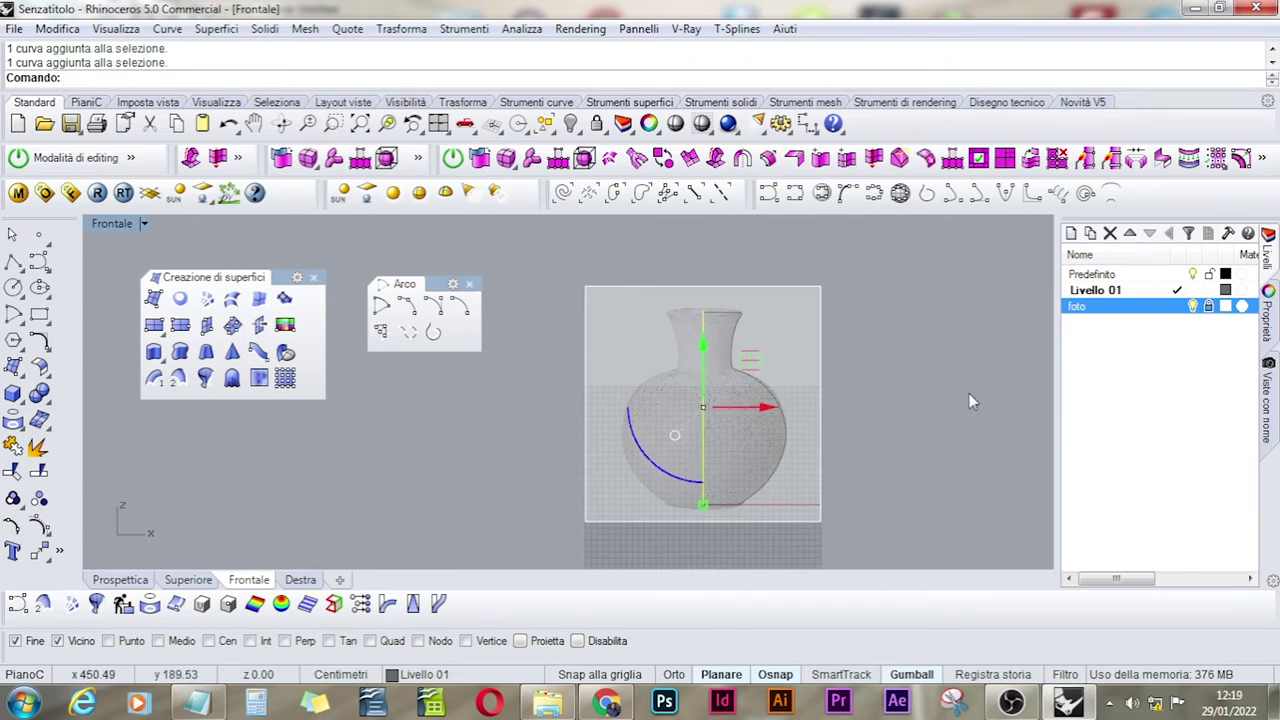
key(Delete)
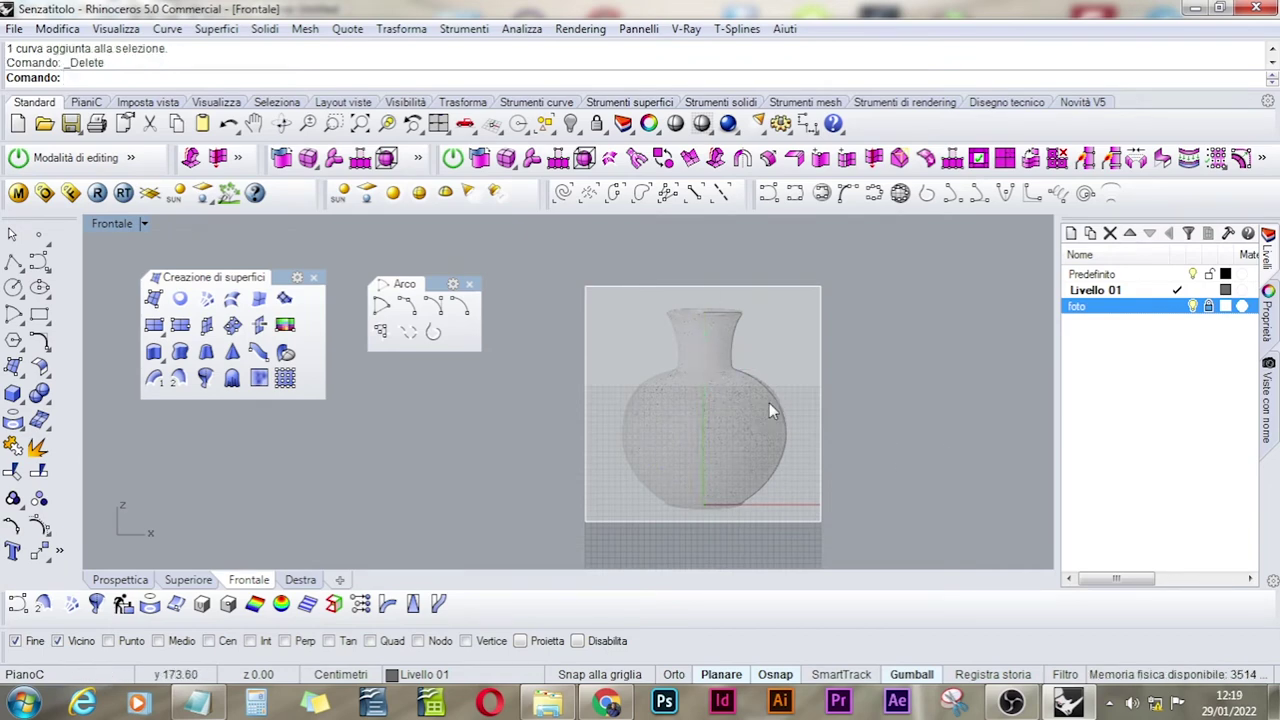
- Revolve the profile 360° from start angle 0 about the axis through its base and rim endpoints, and show the whole vase in Perspective view
click(207, 379)
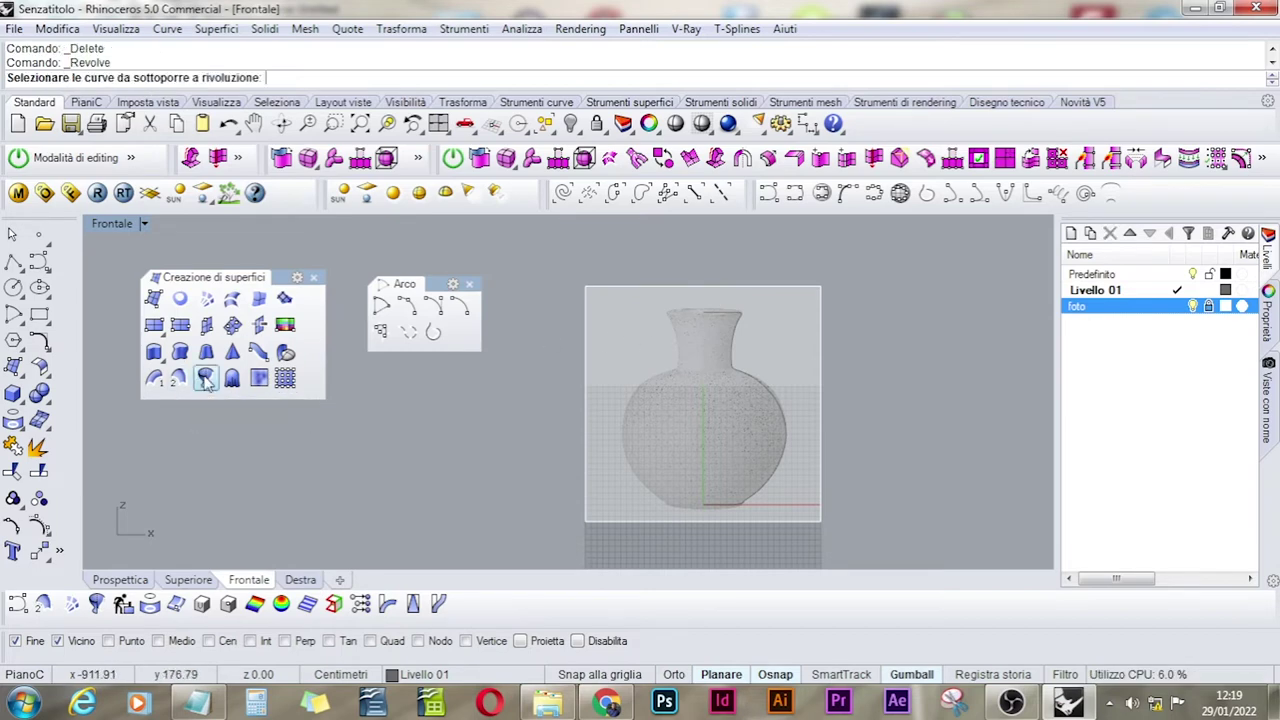
click(710, 502)
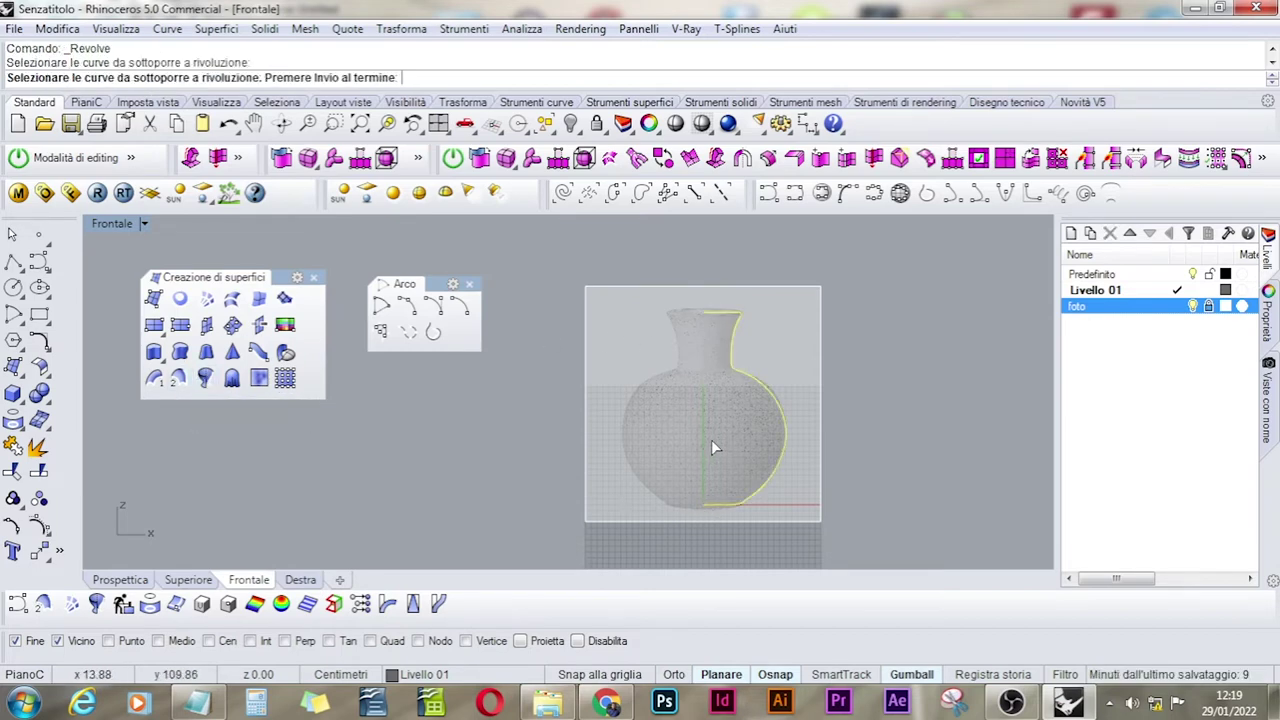
key(Return)
click(700, 503)
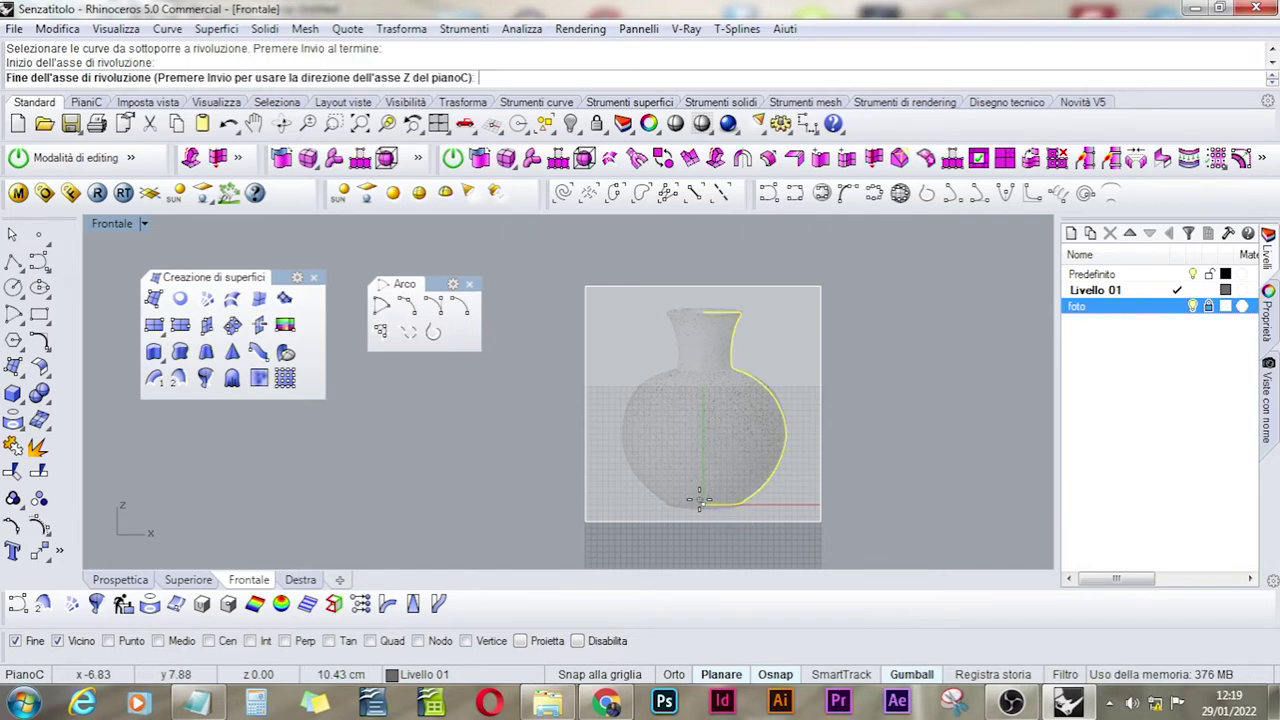
click(705, 313)
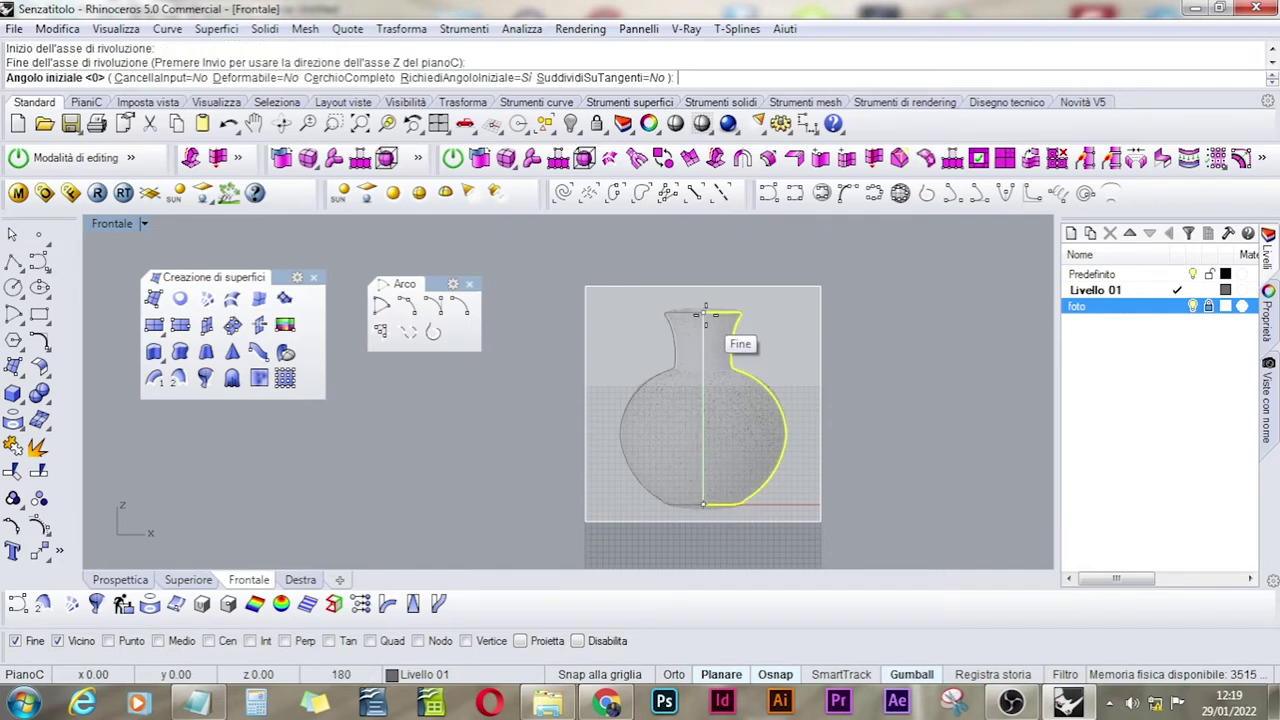
key(Return)
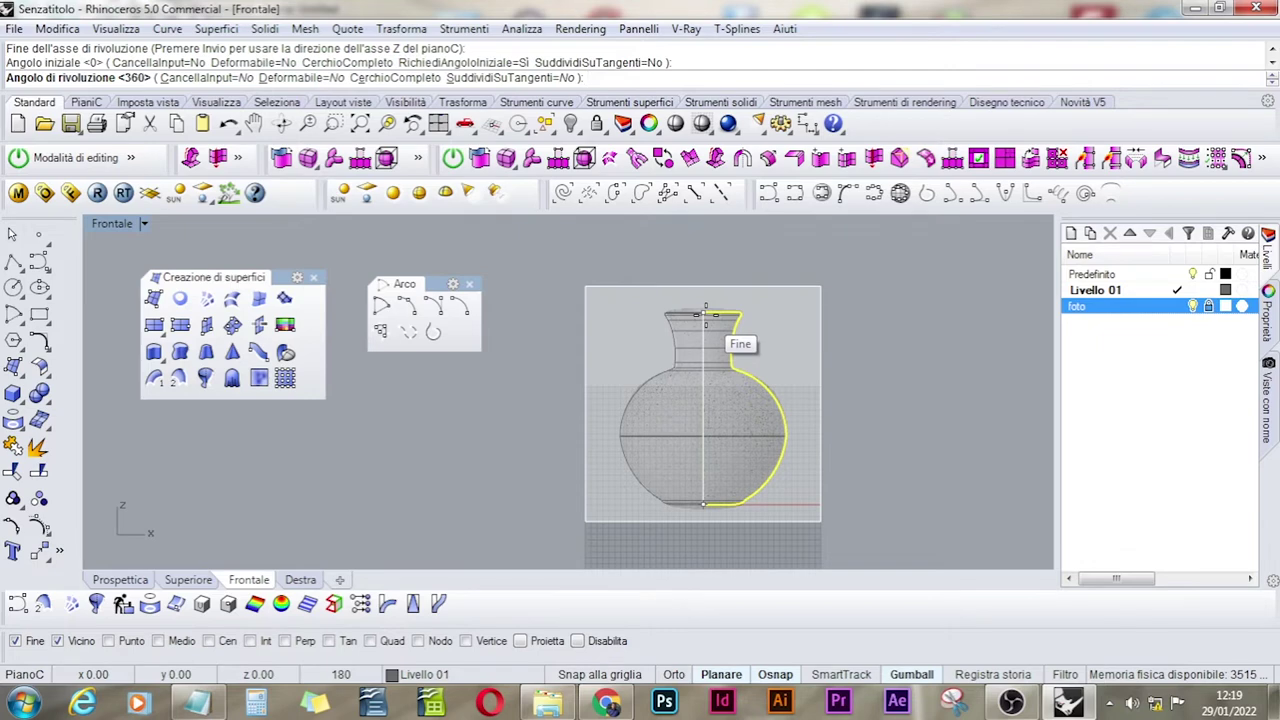
key(Return)
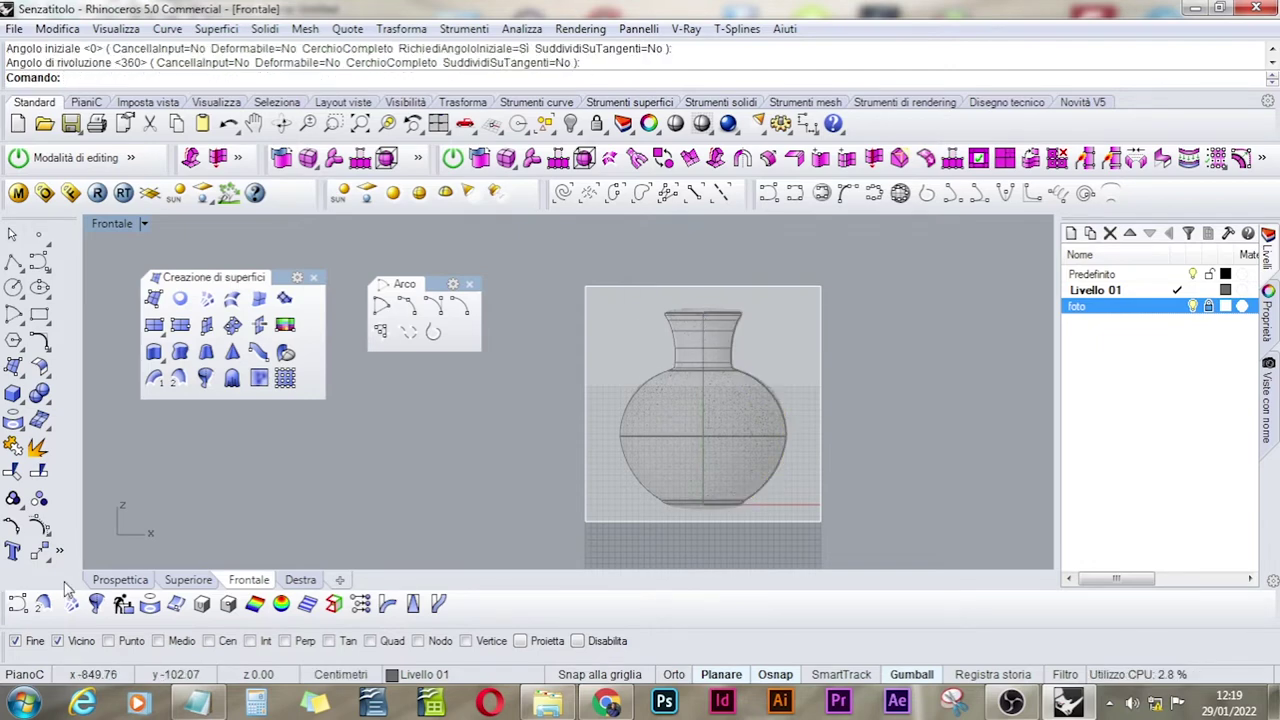
click(118, 580)
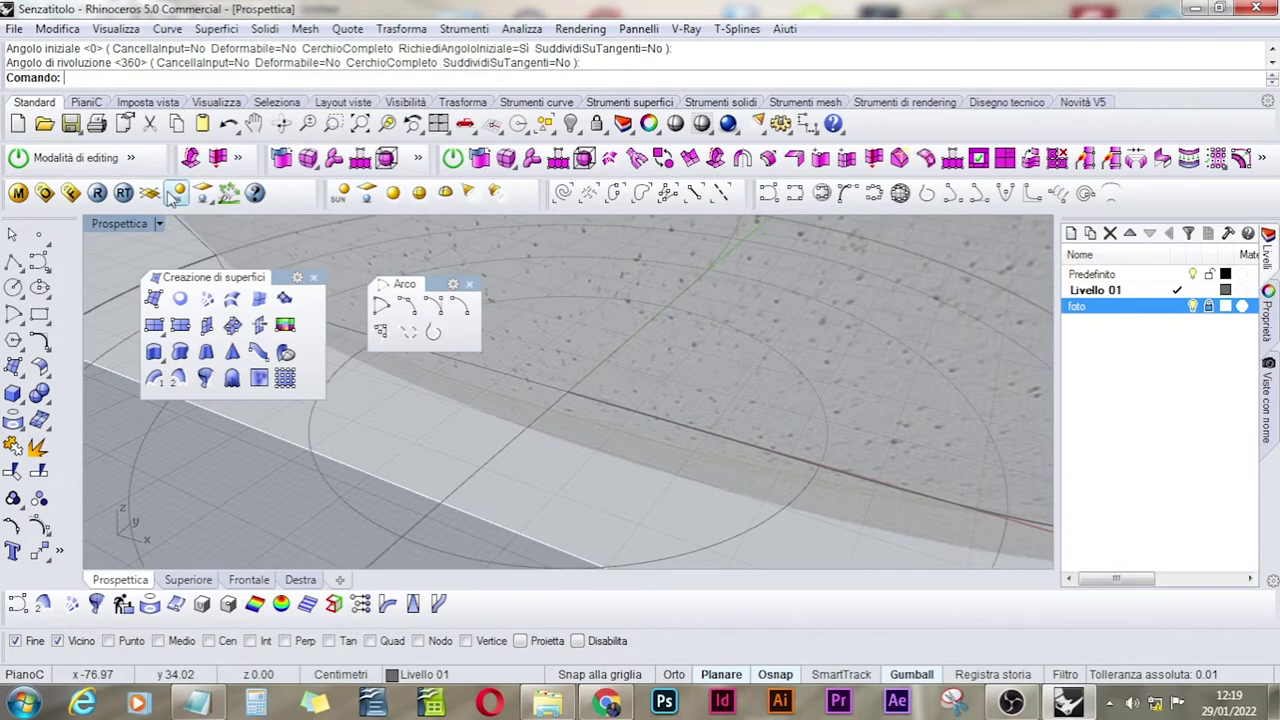
click(361, 124)
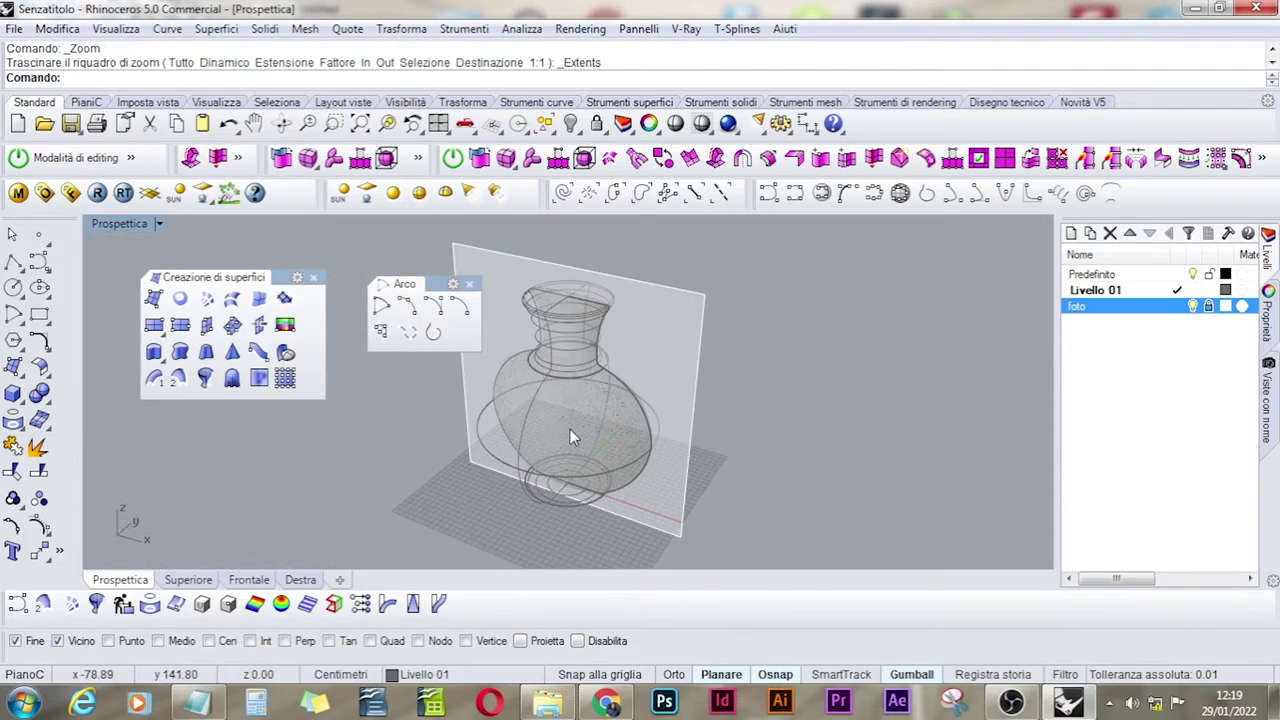
- Switch the Perspective view to Shaded (Ombreggiata) display and inspect the vase's mouth from above
click(159, 224)
click(230, 122)
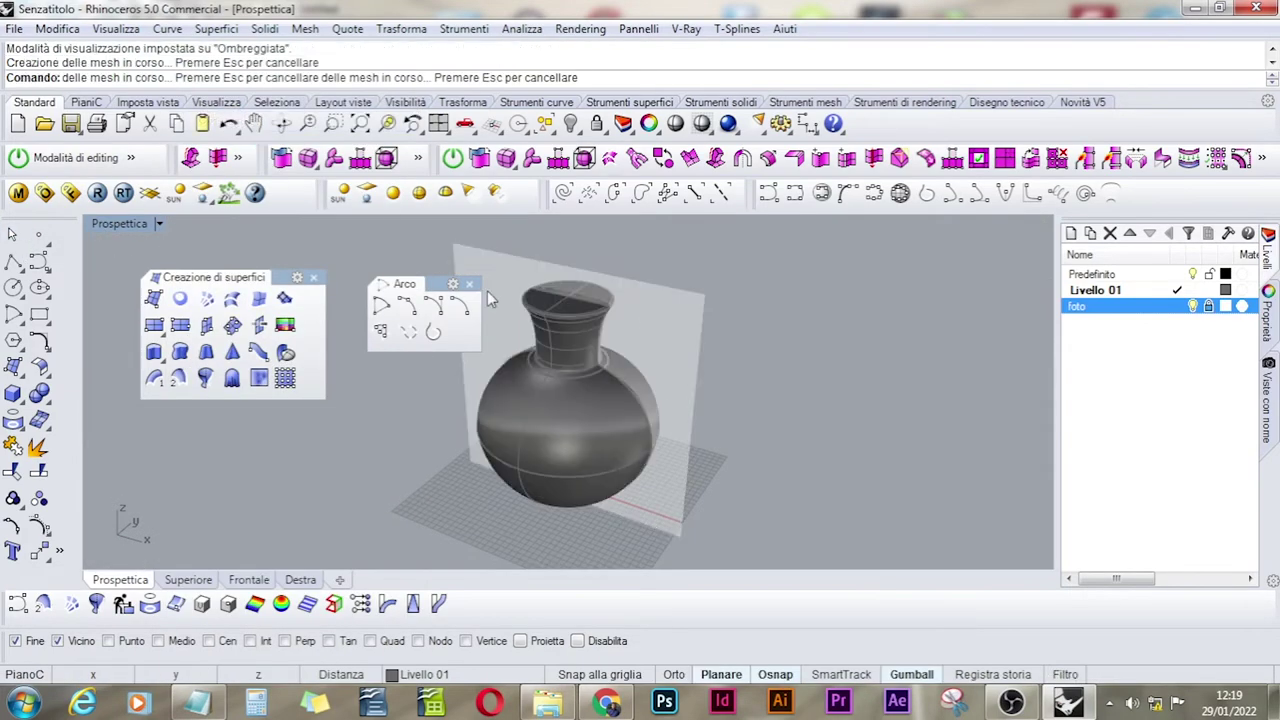
mouse_move(526, 401)
right_down()
mouse_move(657, 486)
mouse_move(773, 410)
mouse_move(923, 349)
mouse_move(754, 409)
mouse_move(626, 404)
mouse_move(638, 410)
mouse_move(623, 423)
right_up()
scroll(570, 320, up, 5)
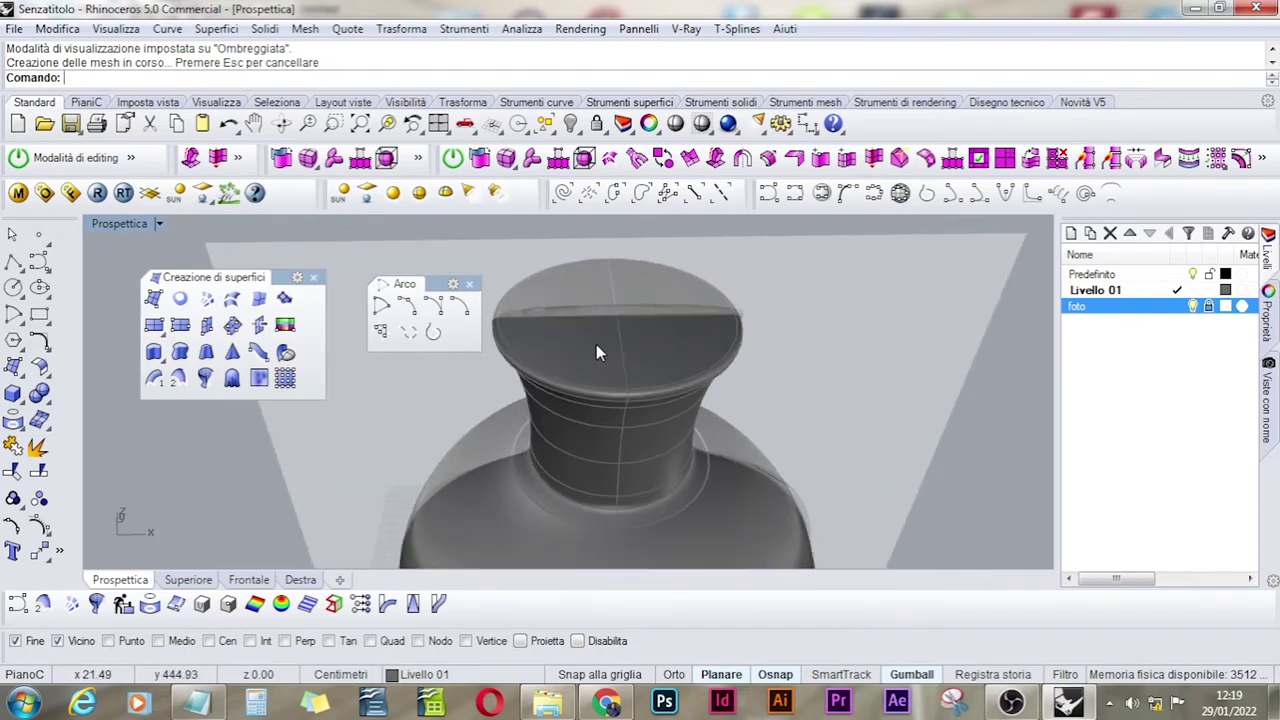
- Delete the revolved vase polysurface and return to the Front (Frontale) view of the profile
click(682, 399)
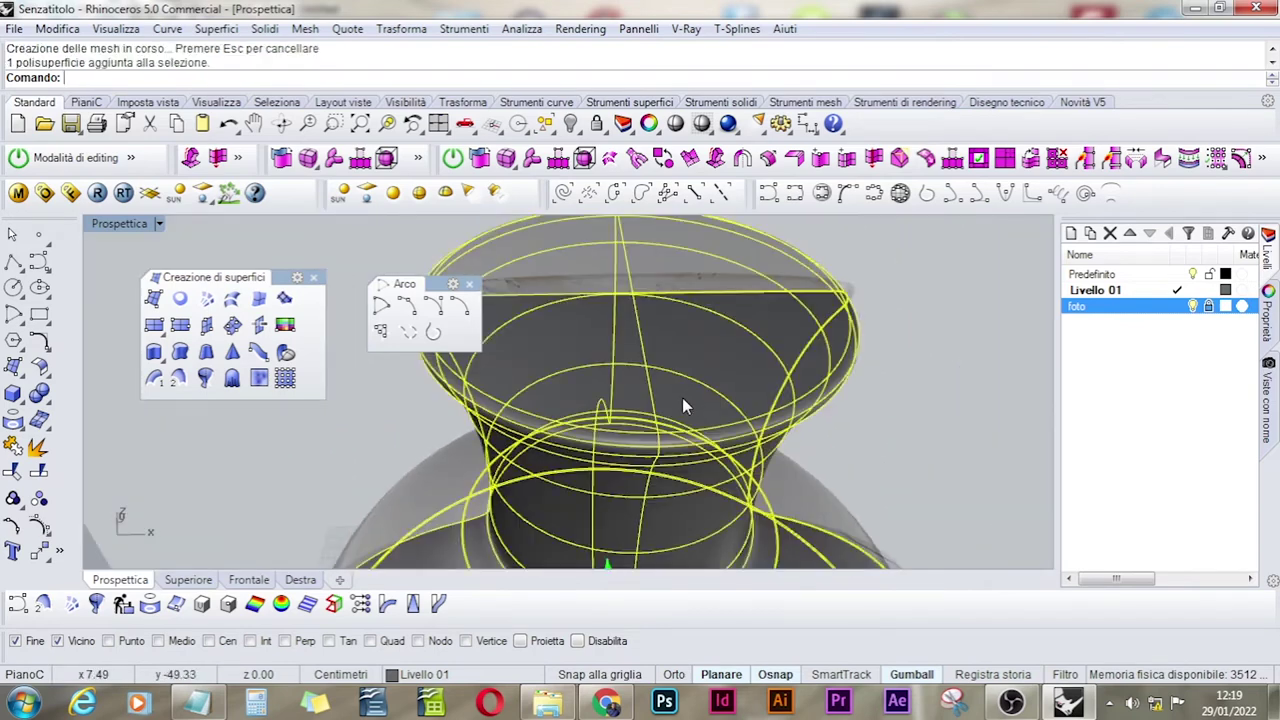
key(Delete)
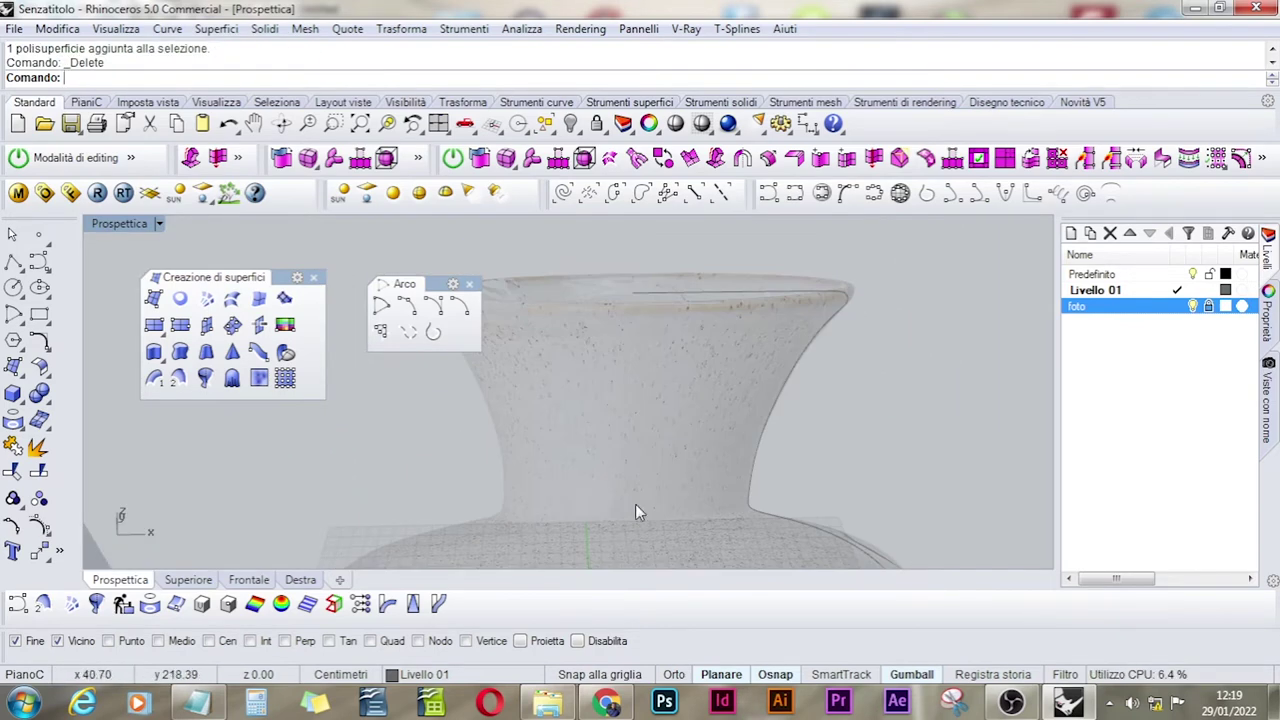
click(247, 580)
scroll(733, 353, up, 5)
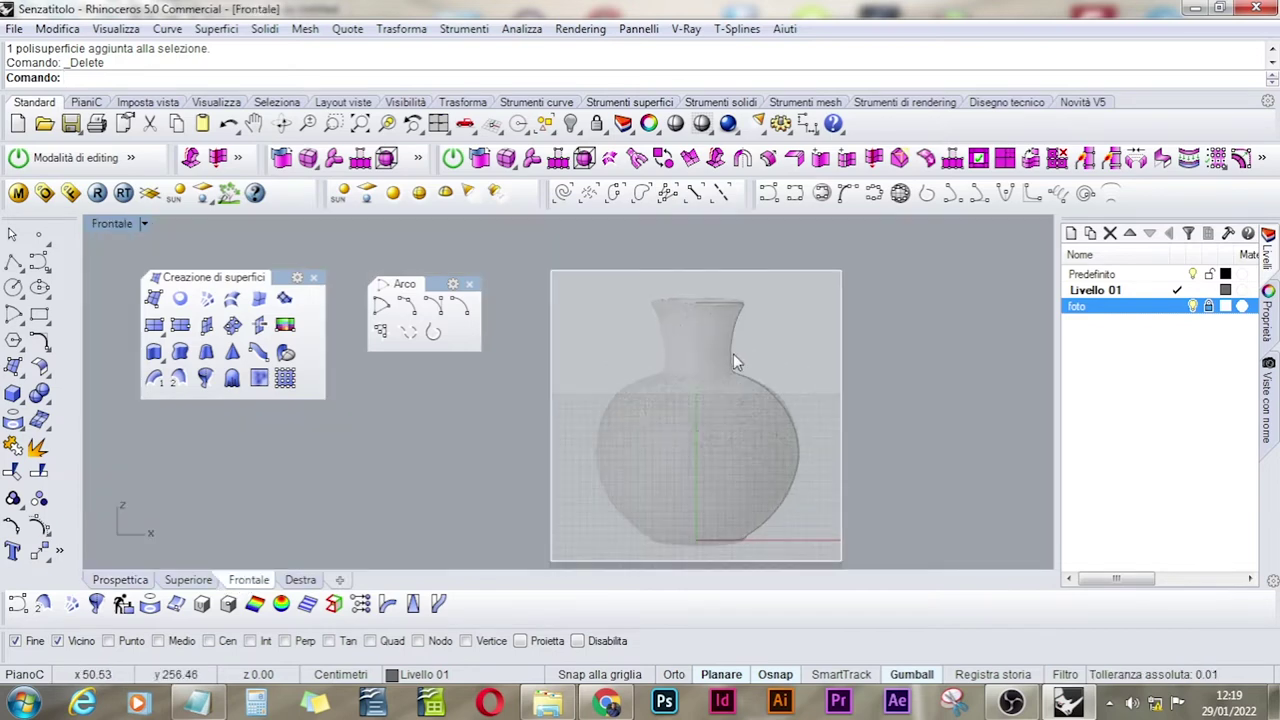
- Offset the vase profile curve toward the inside of the vase by a distance of 6
click(757, 410)
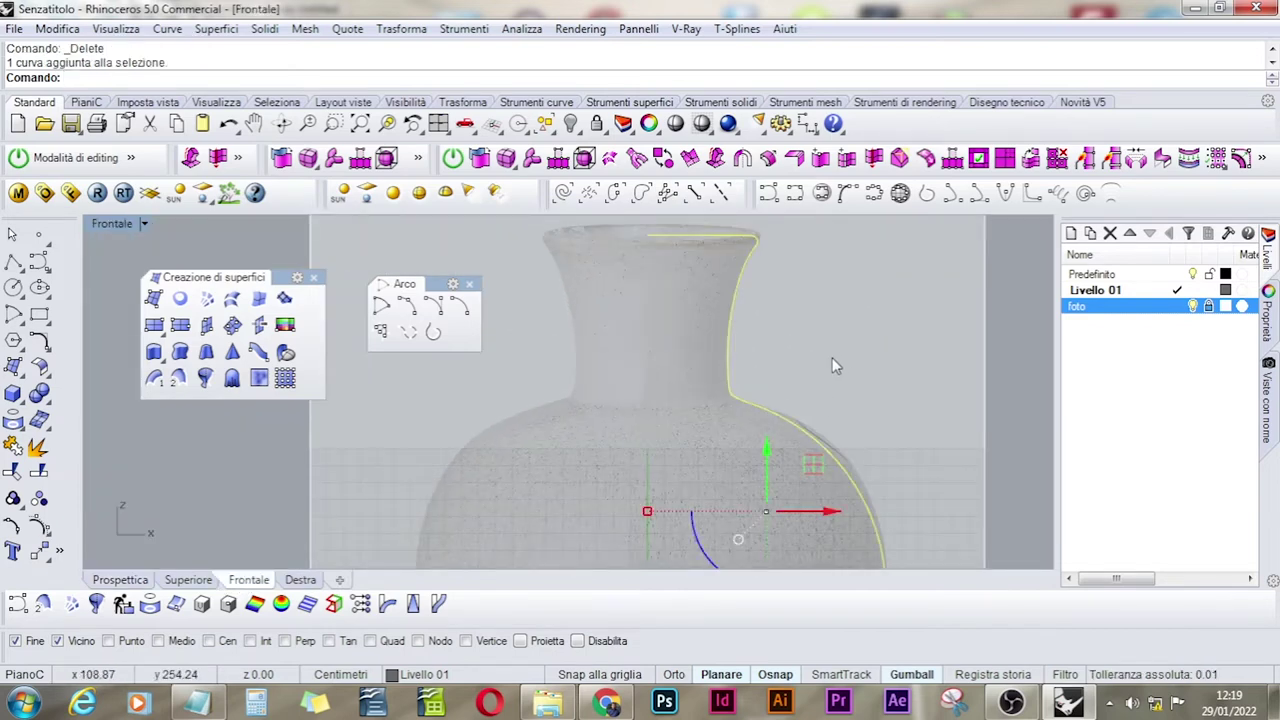
text(Offset)
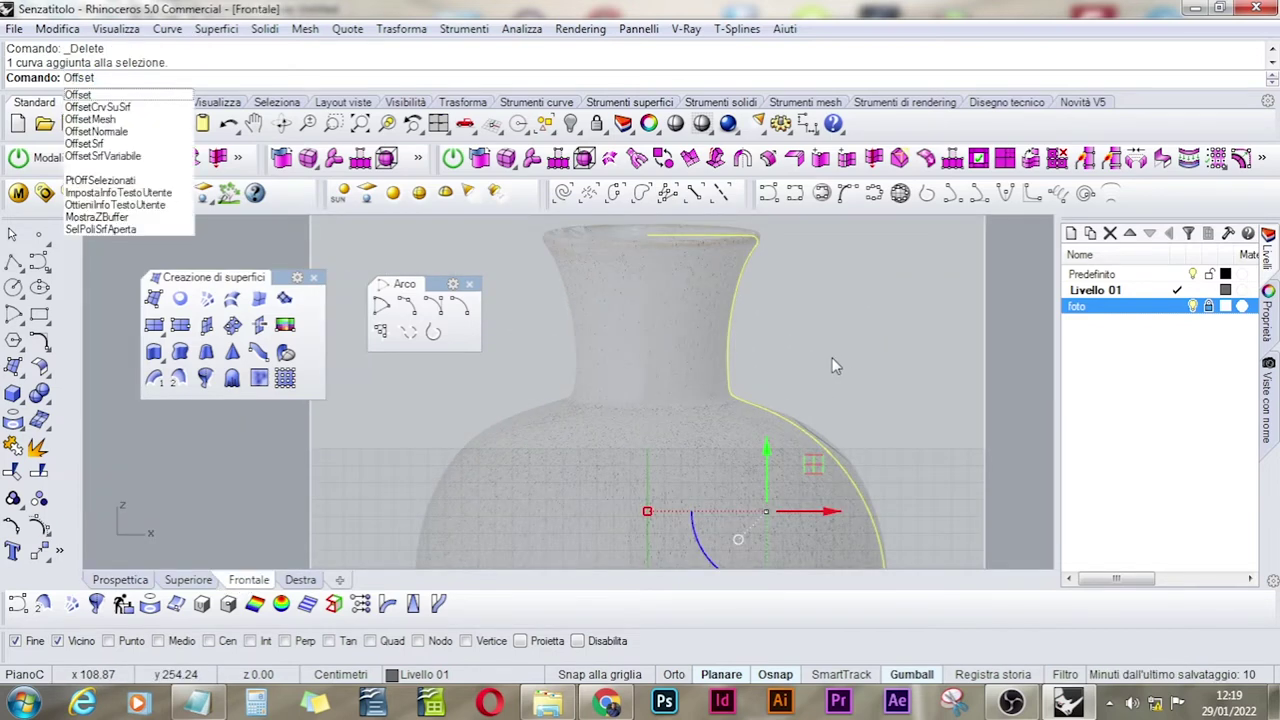
key(Return)
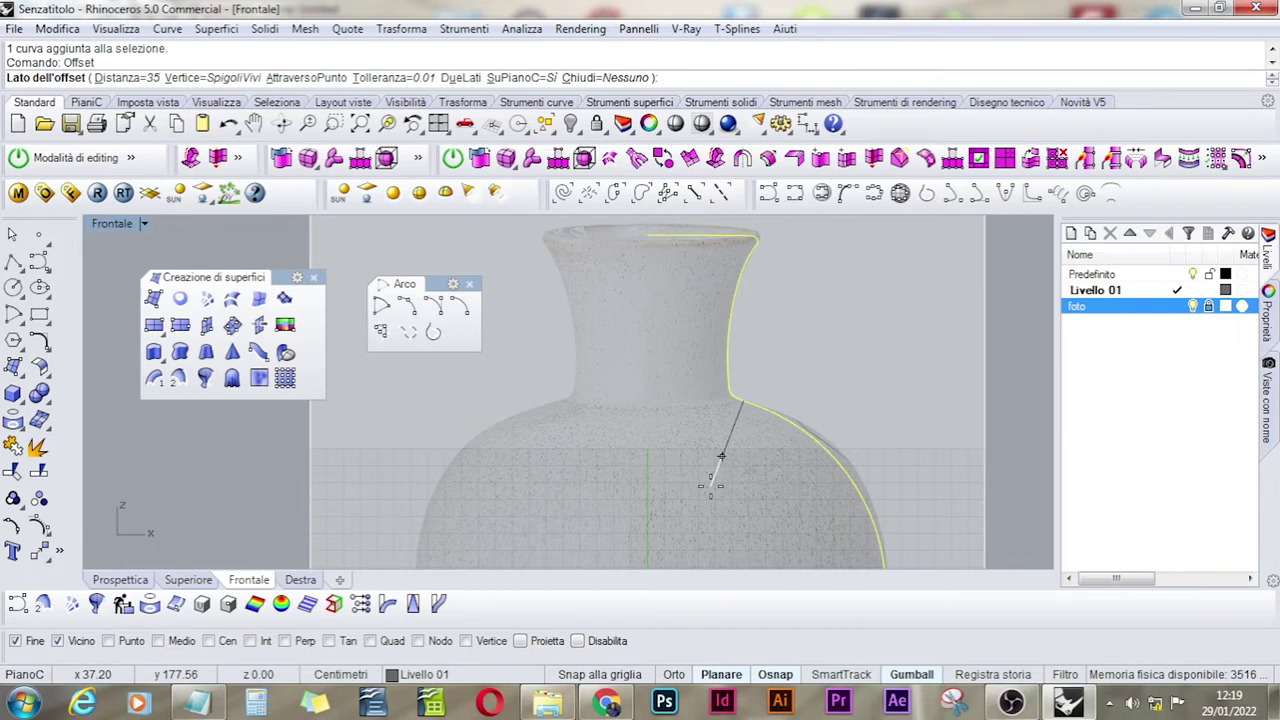
key(Return)
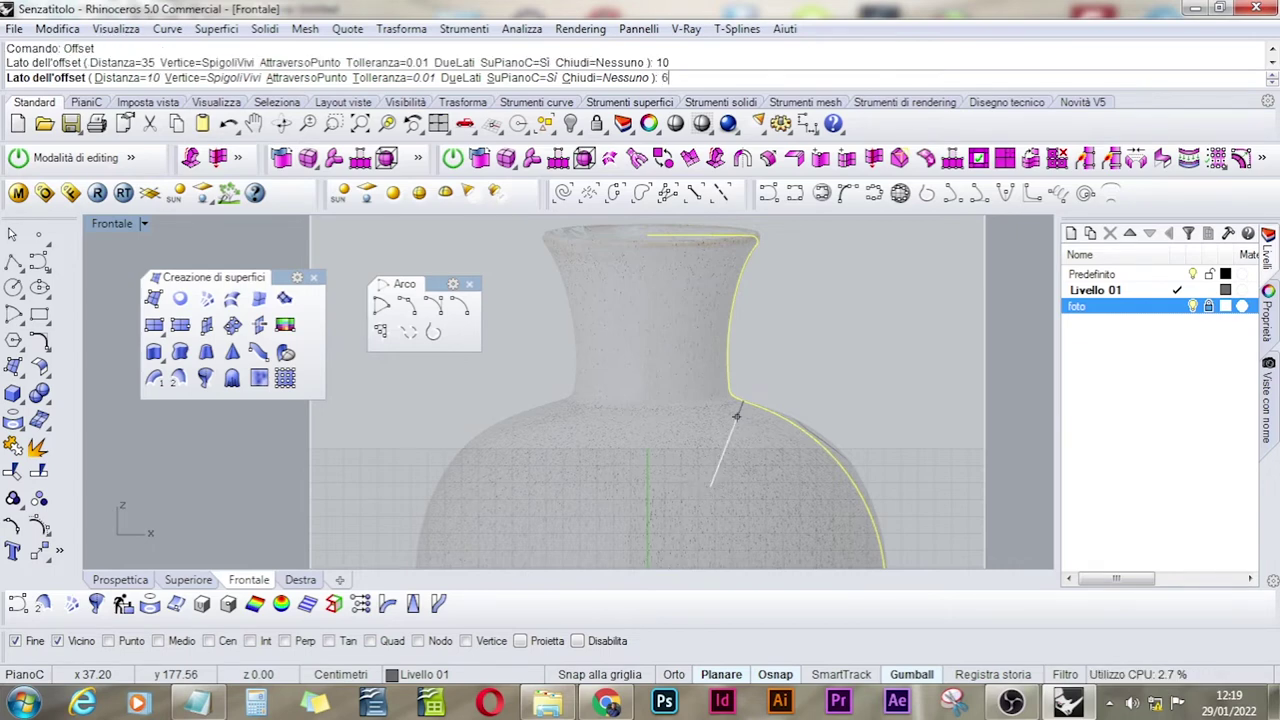
key(Return)
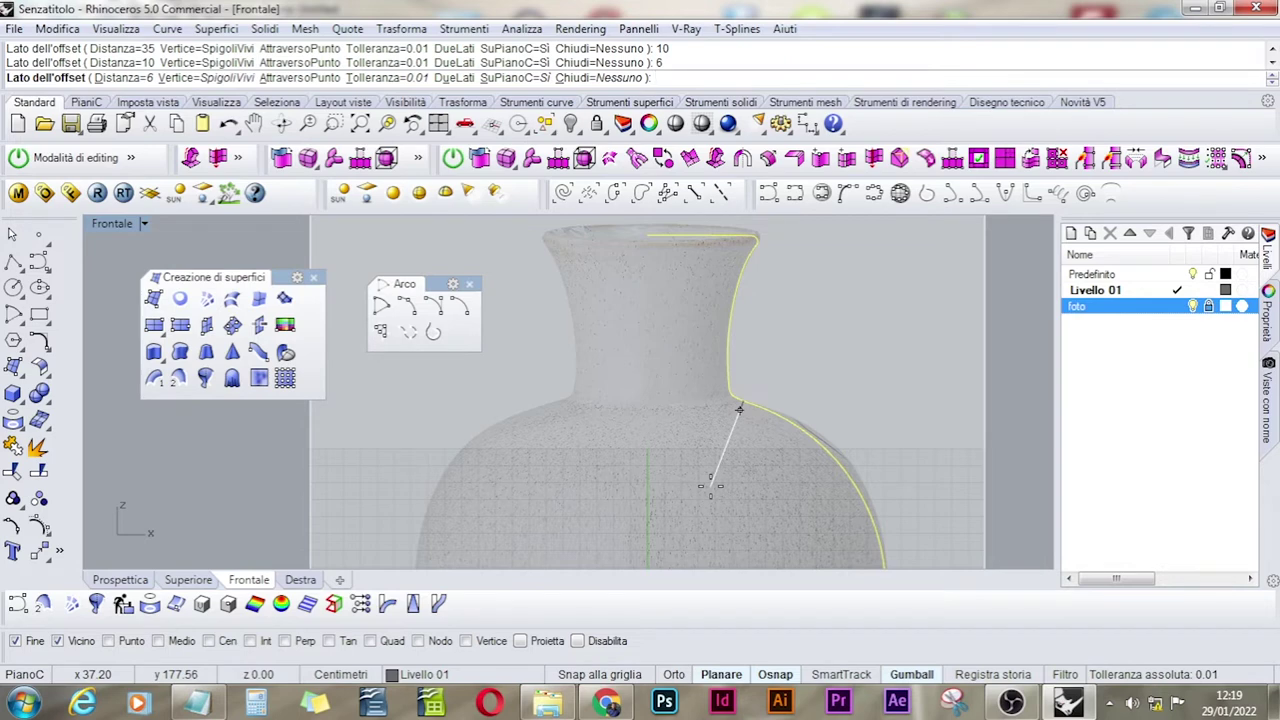
click(710, 487)
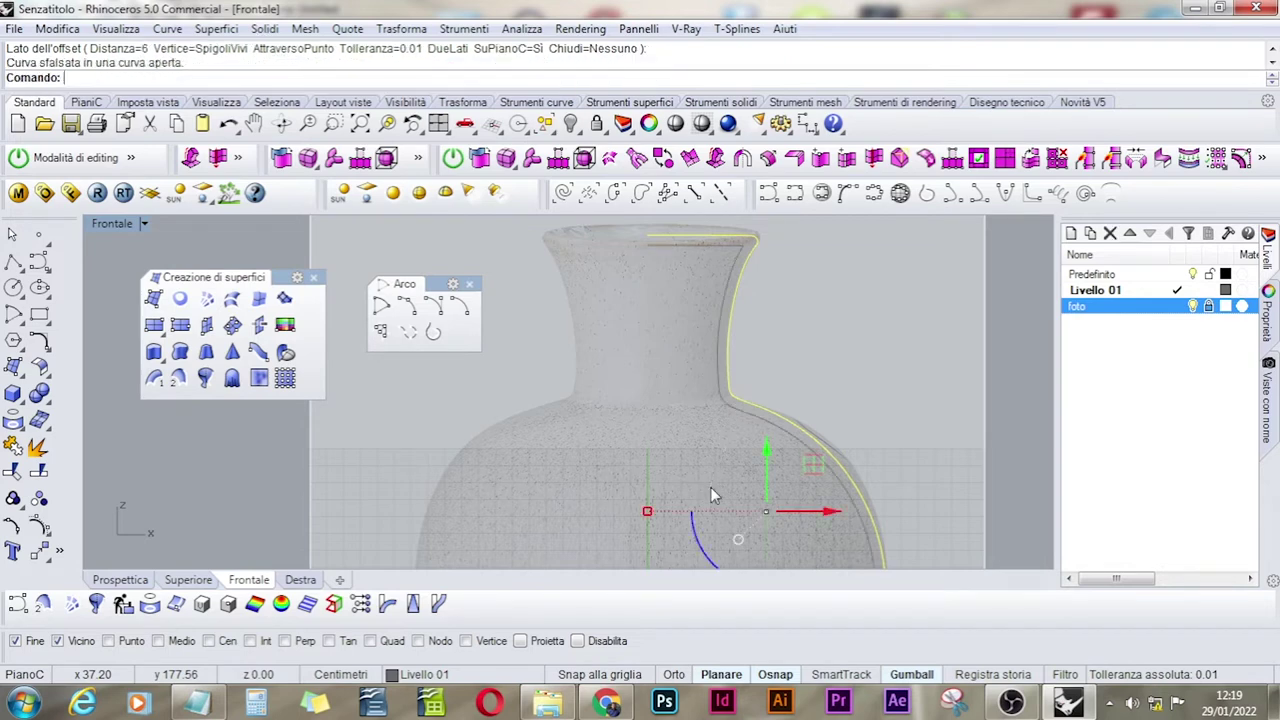
click(760, 340)
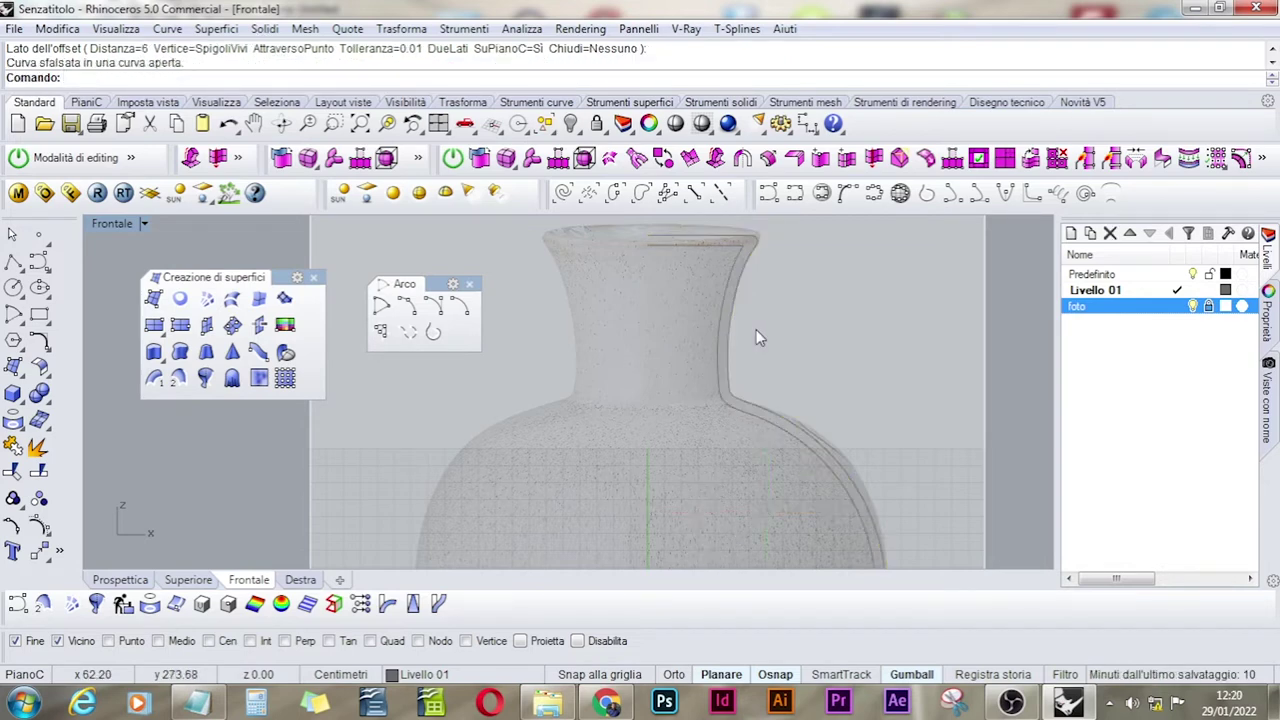
- Fillet the offset curve's sharp inner corner at the rim, between its top line and neck curve, with radius 3
scroll(745, 250, up, 3)
scroll(745, 250, up, 1)
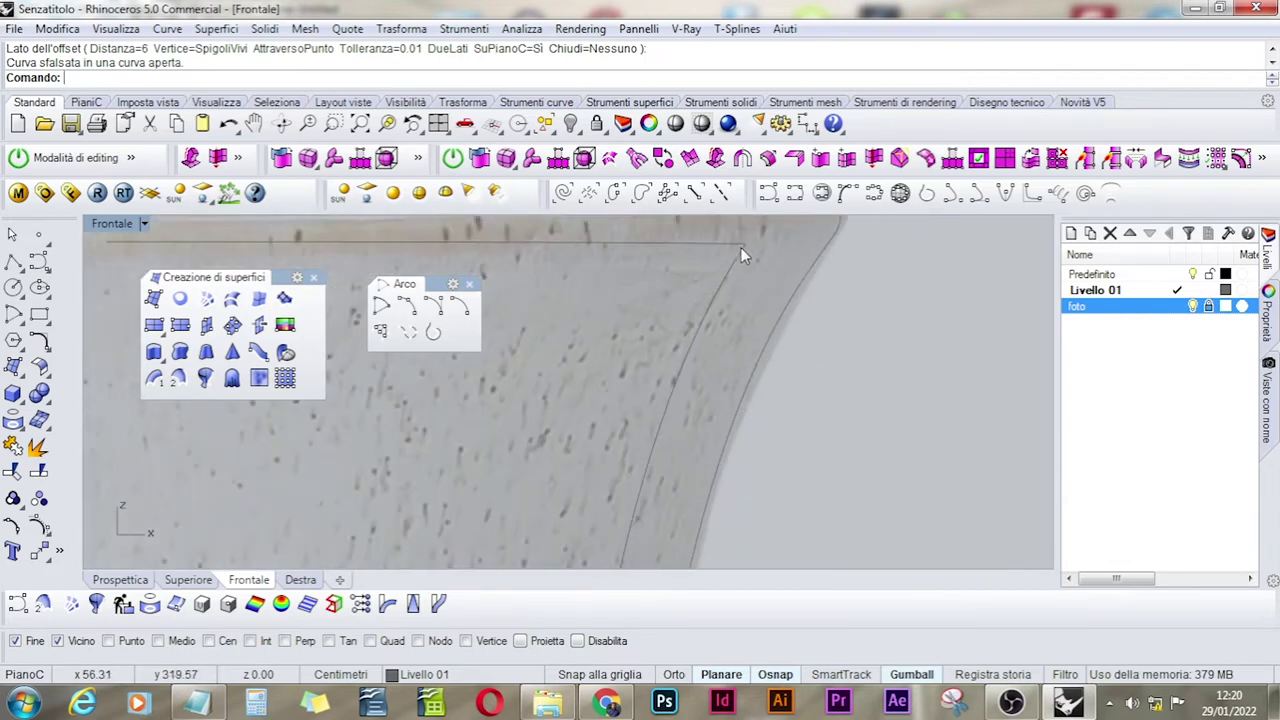
scroll(741, 247, up, 1)
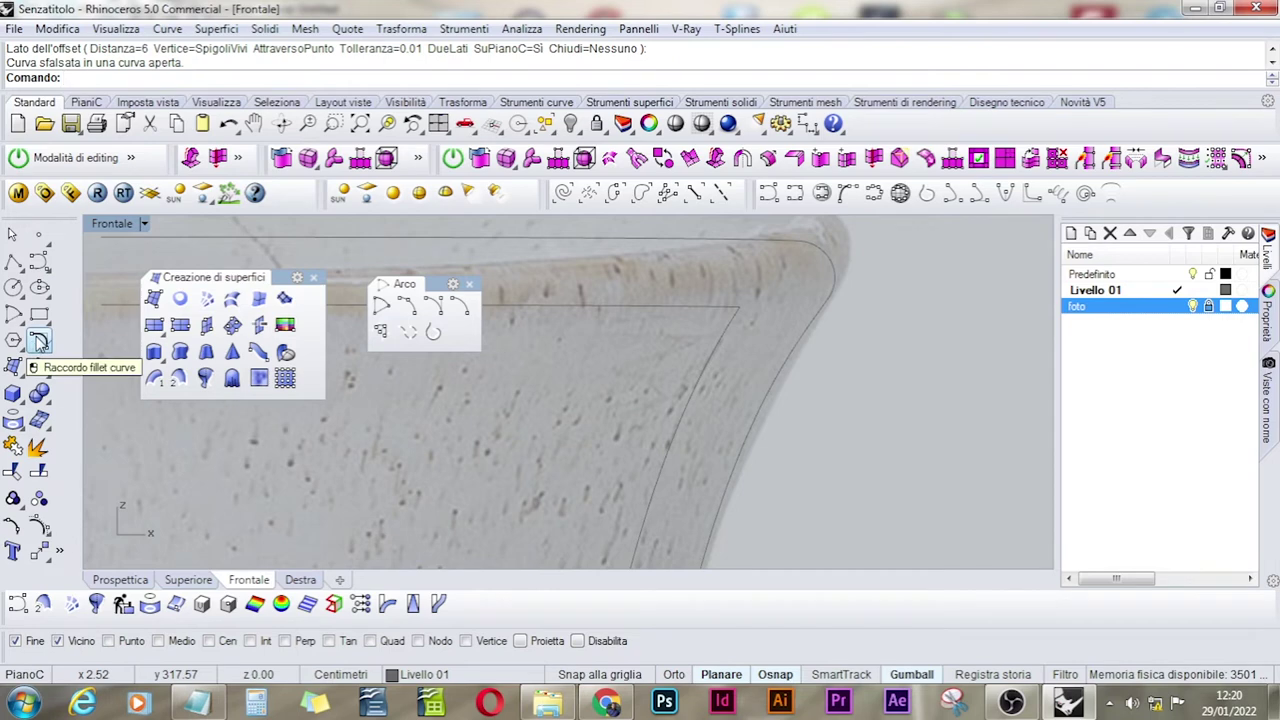
click(40, 342)
scroll(727, 376, down, 1)
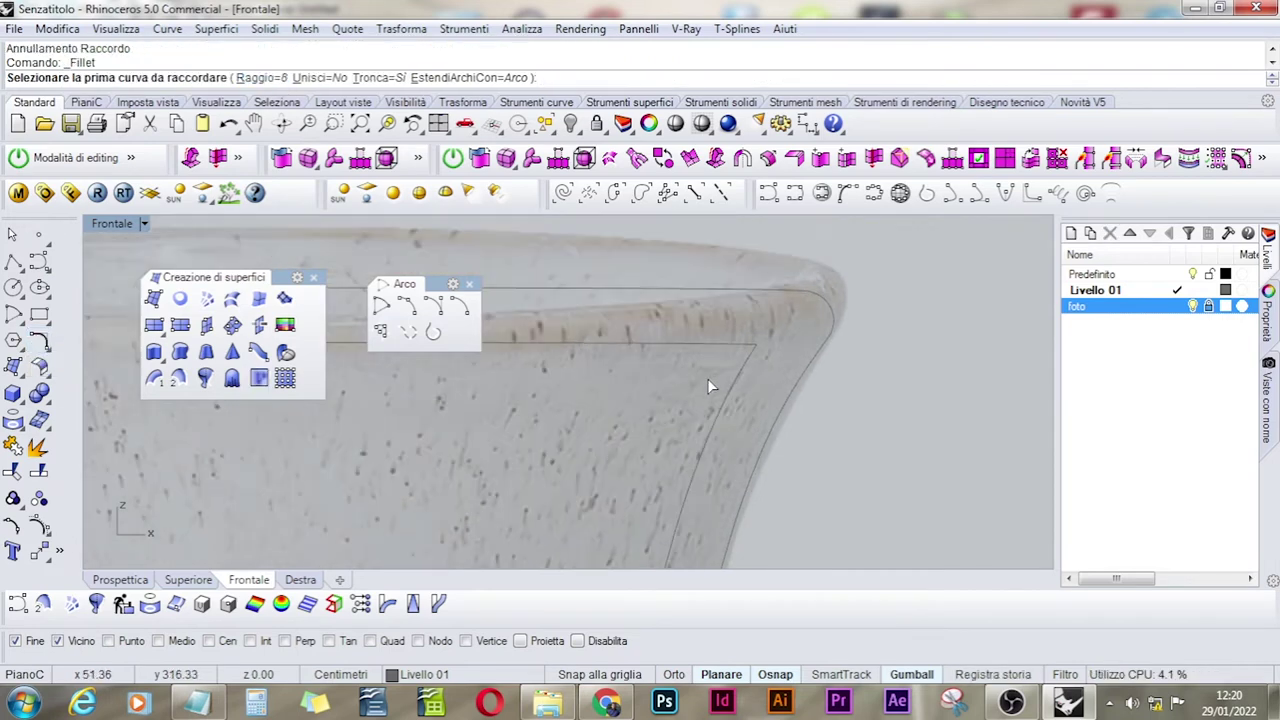
text(3)
key(Return)
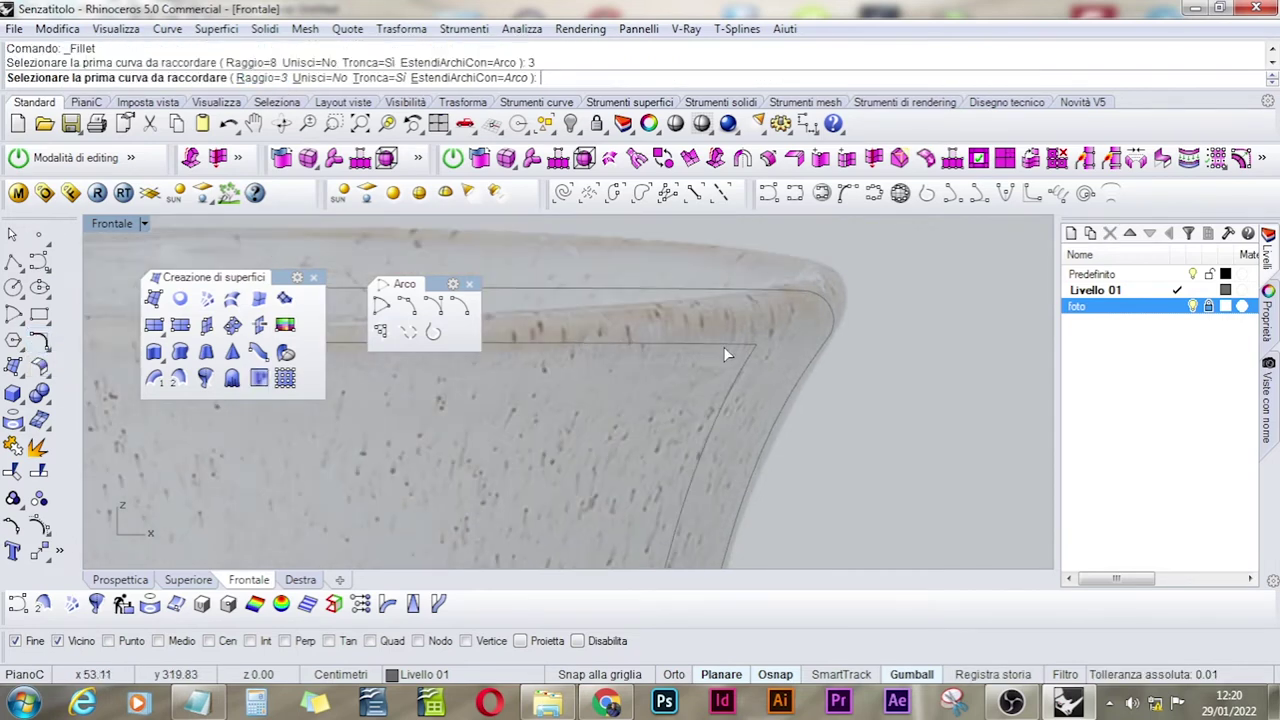
click(723, 346)
click(740, 368)
scroll(730, 376, down, 3)
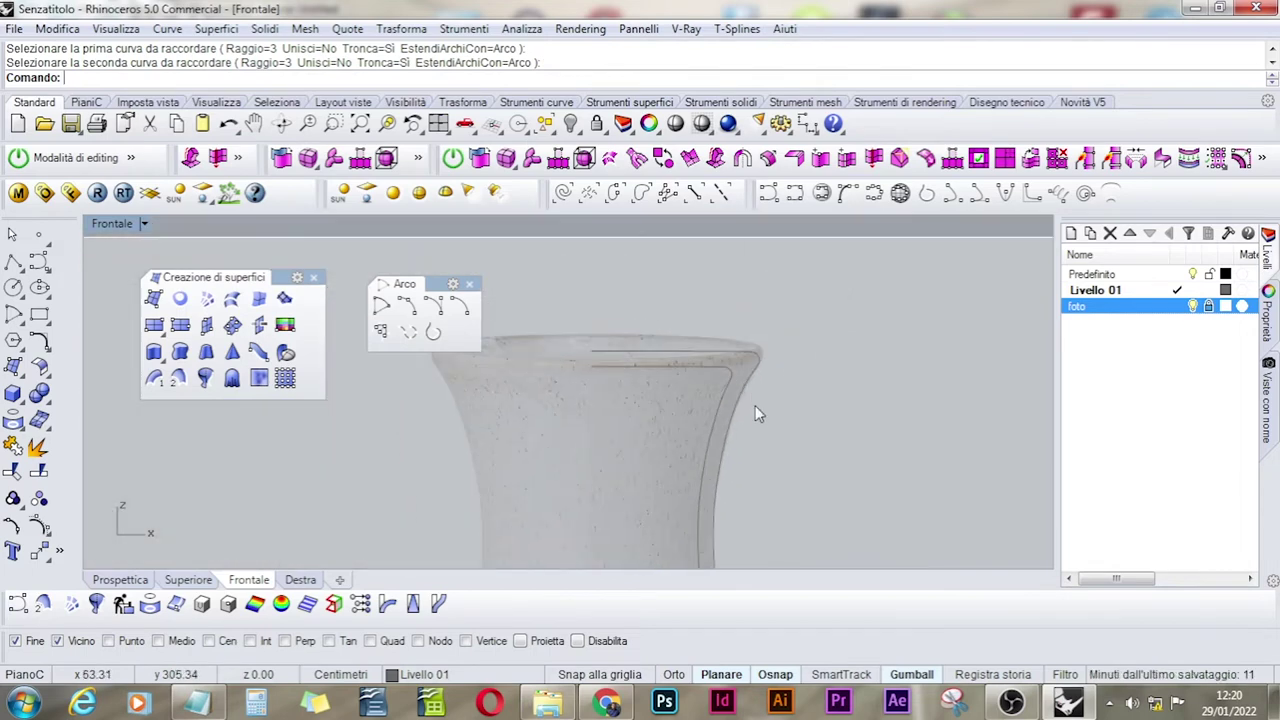
- Check the outer and offset profiles down to the base at the central axis, and delete the polysurface
right_drag(755, 413, 821, 305)
scroll(774, 429, down, 5)
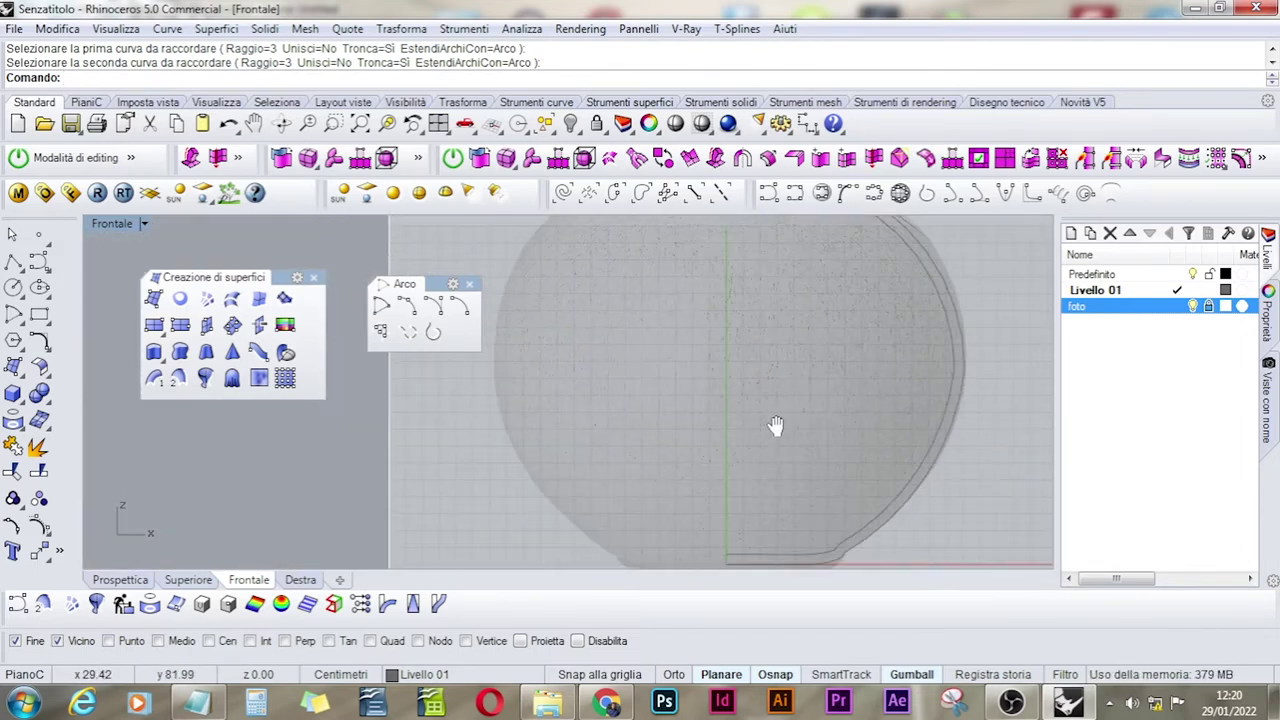
scroll(737, 480, up, 5)
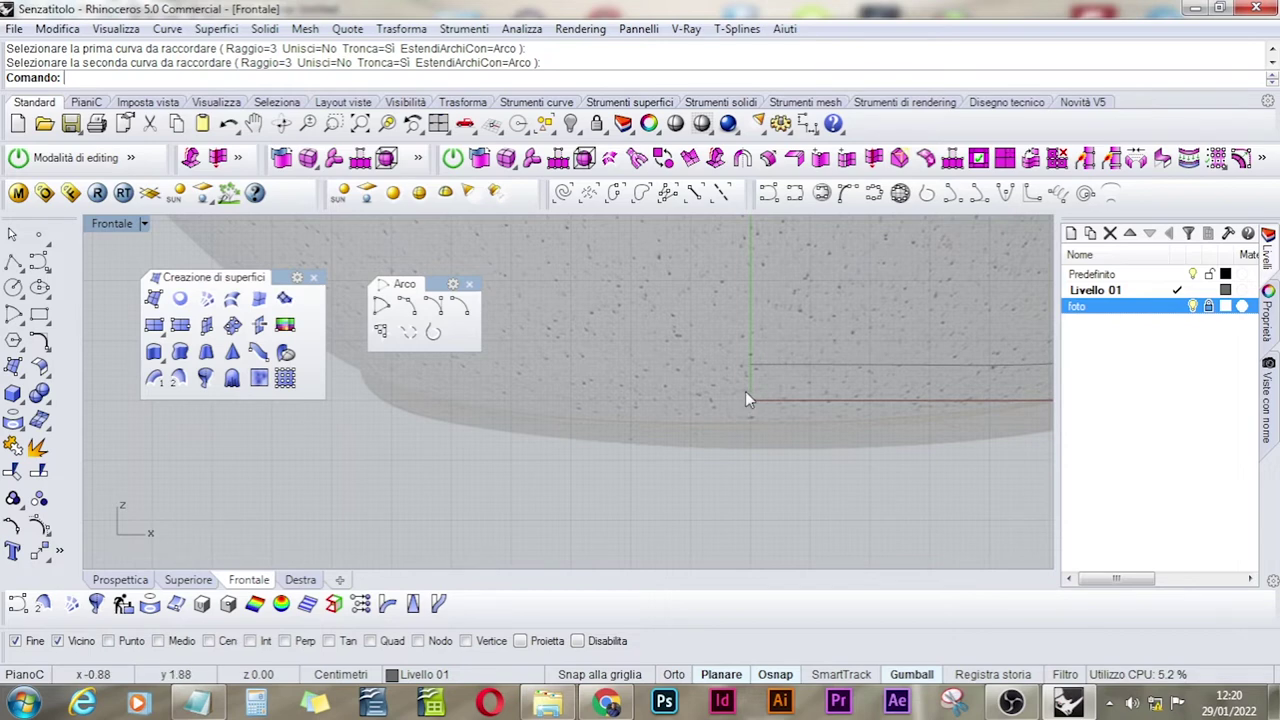
scroll(783, 375, down, 3)
click(752, 399)
key(Delete)
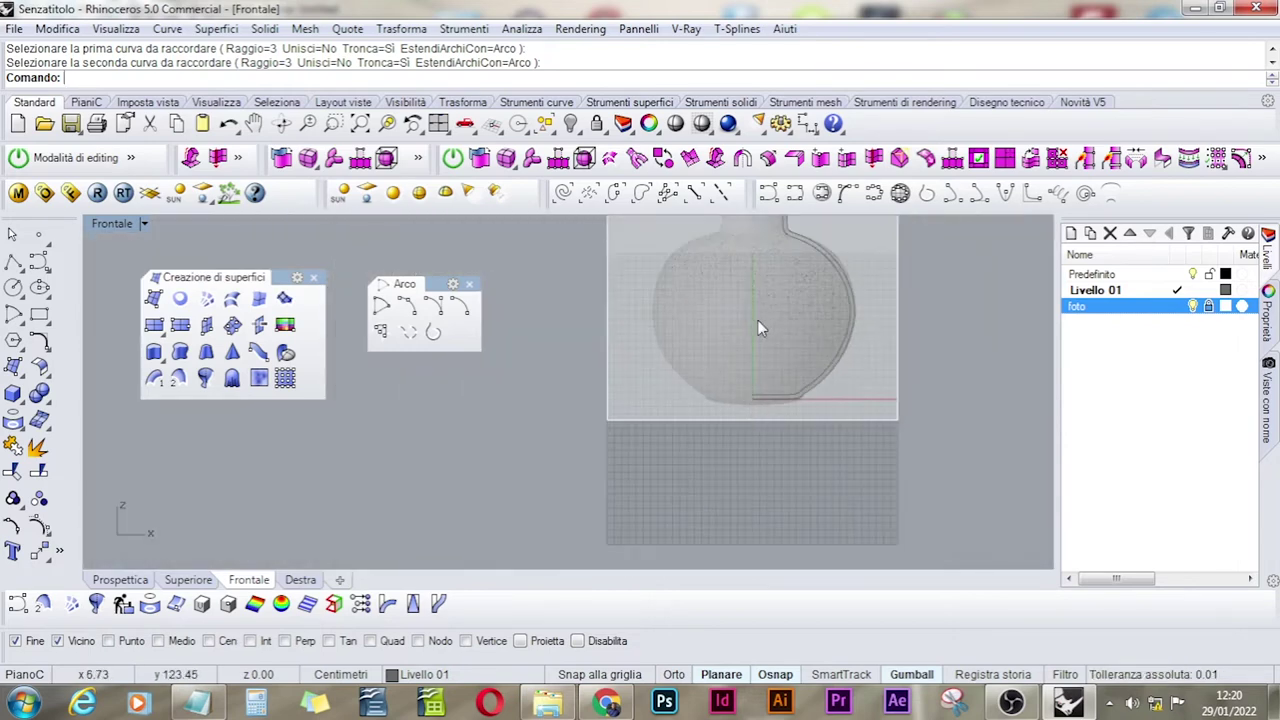
- Explode the inner offset curve and delete its top horizontal line and the fillet arc at the rim
scroll(772, 400, up, 6)
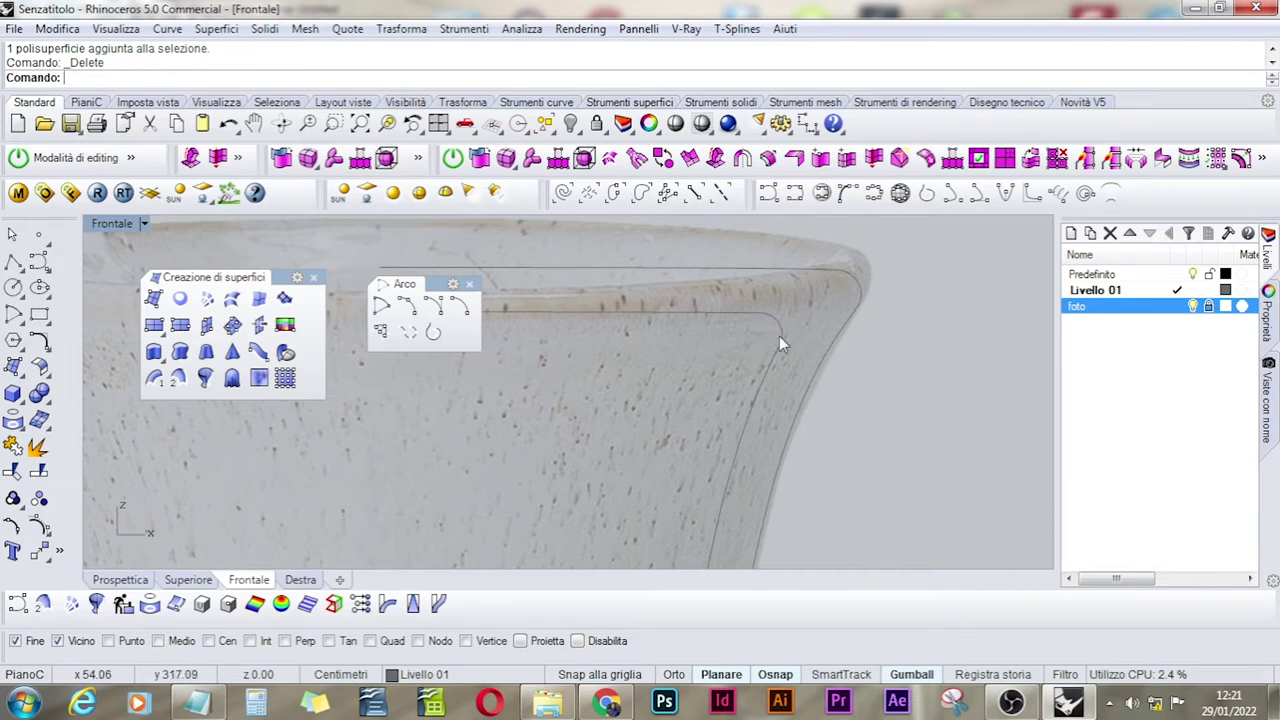
click(755, 317)
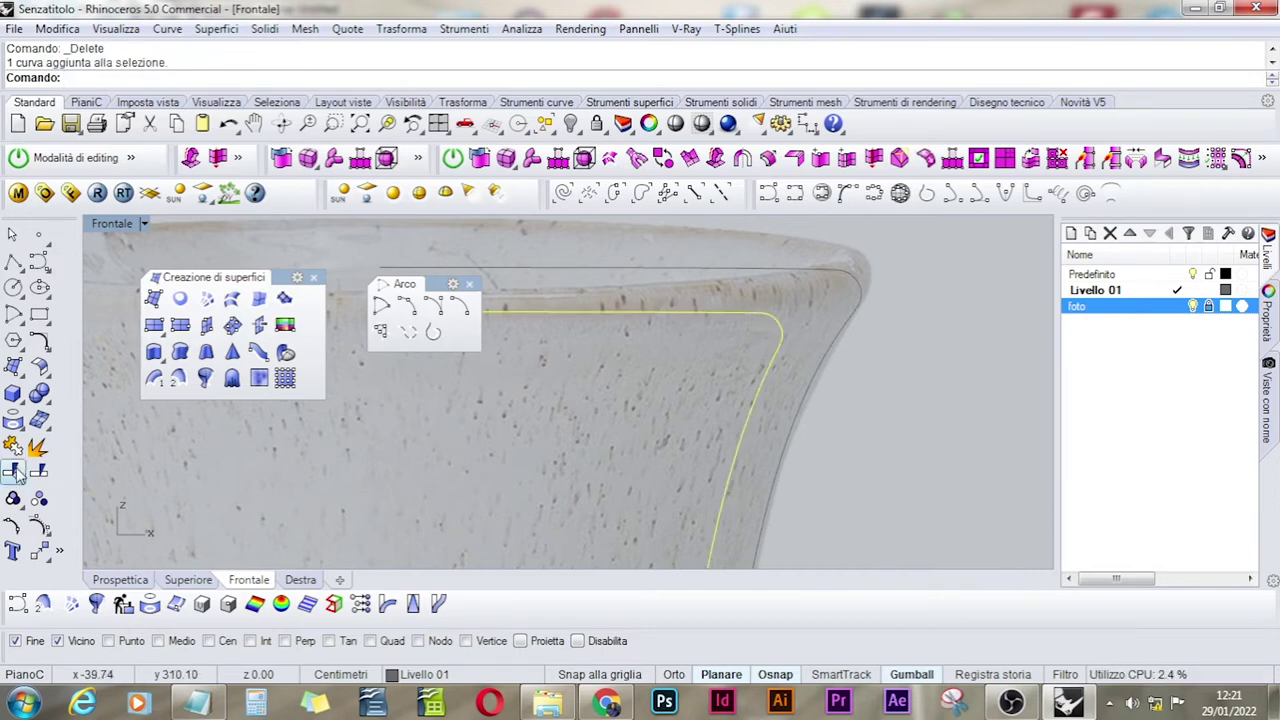
click(39, 447)
click(641, 315)
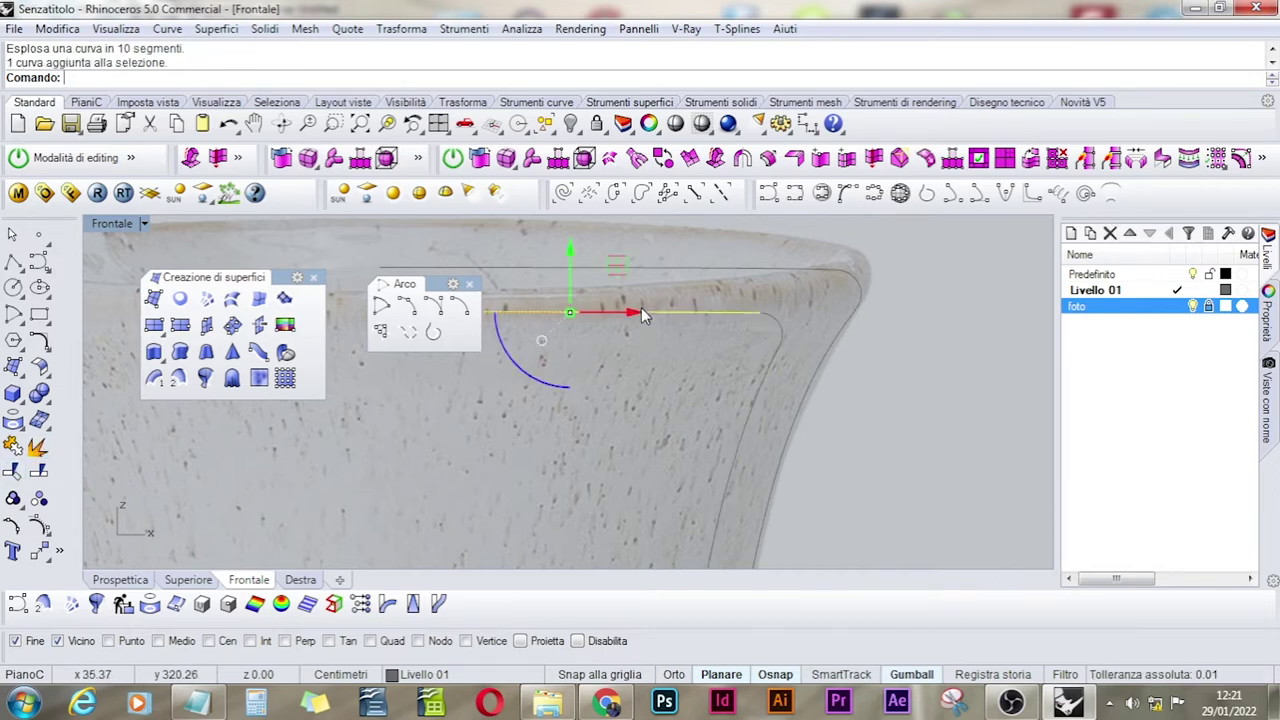
key(Delete)
click(765, 314)
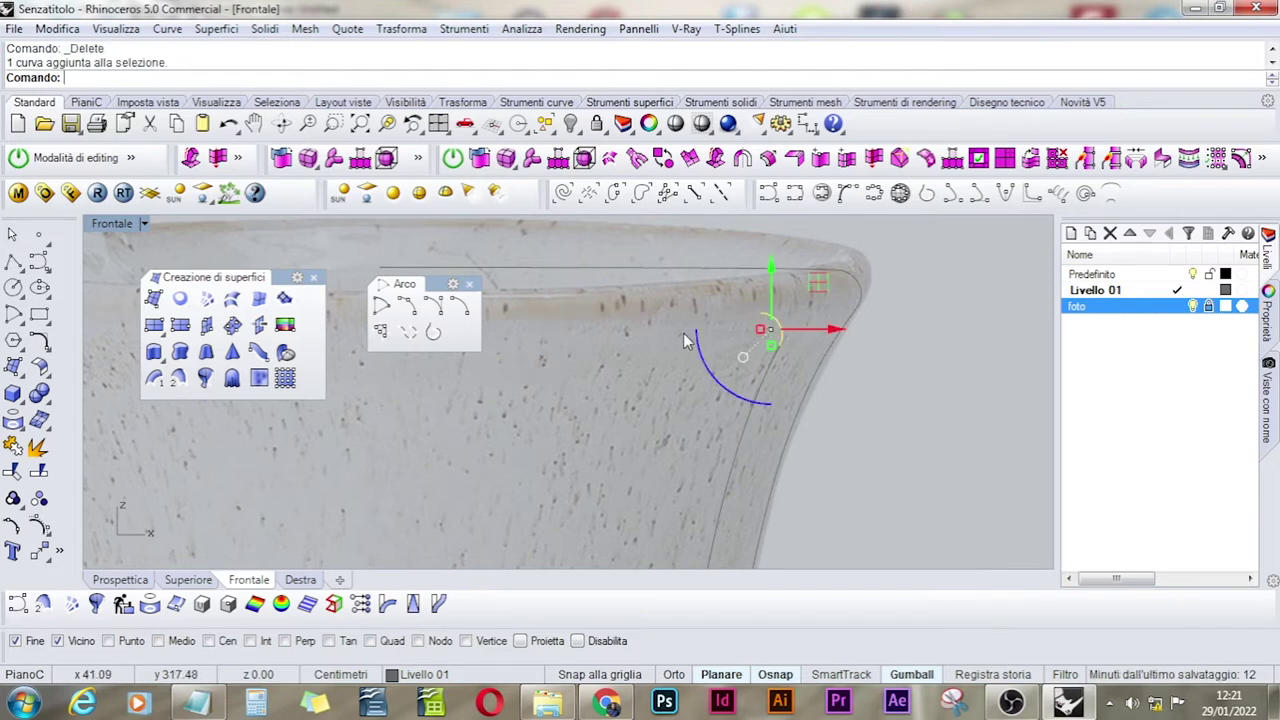
key(Delete)
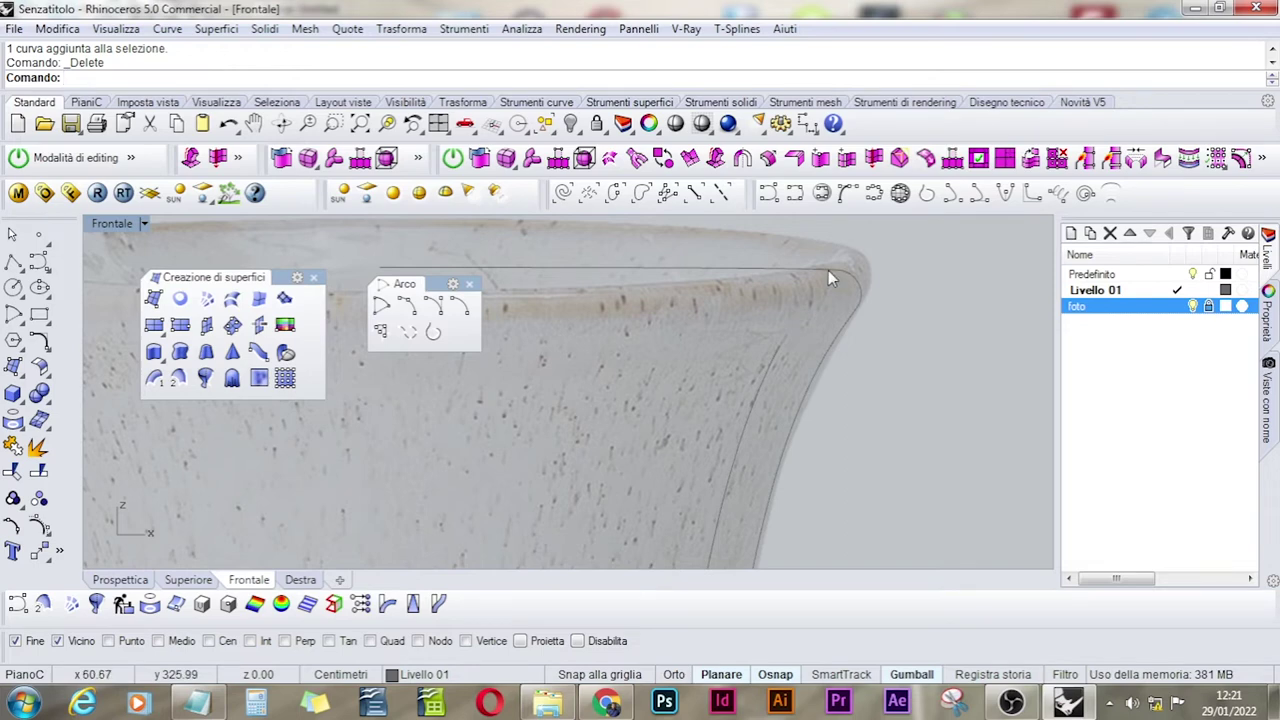
- Draw a degree 3 control-point curve from the upper end of the inner neck curve to the outer profile's top line beside the rim arc
scroll(812, 322, up, 2)
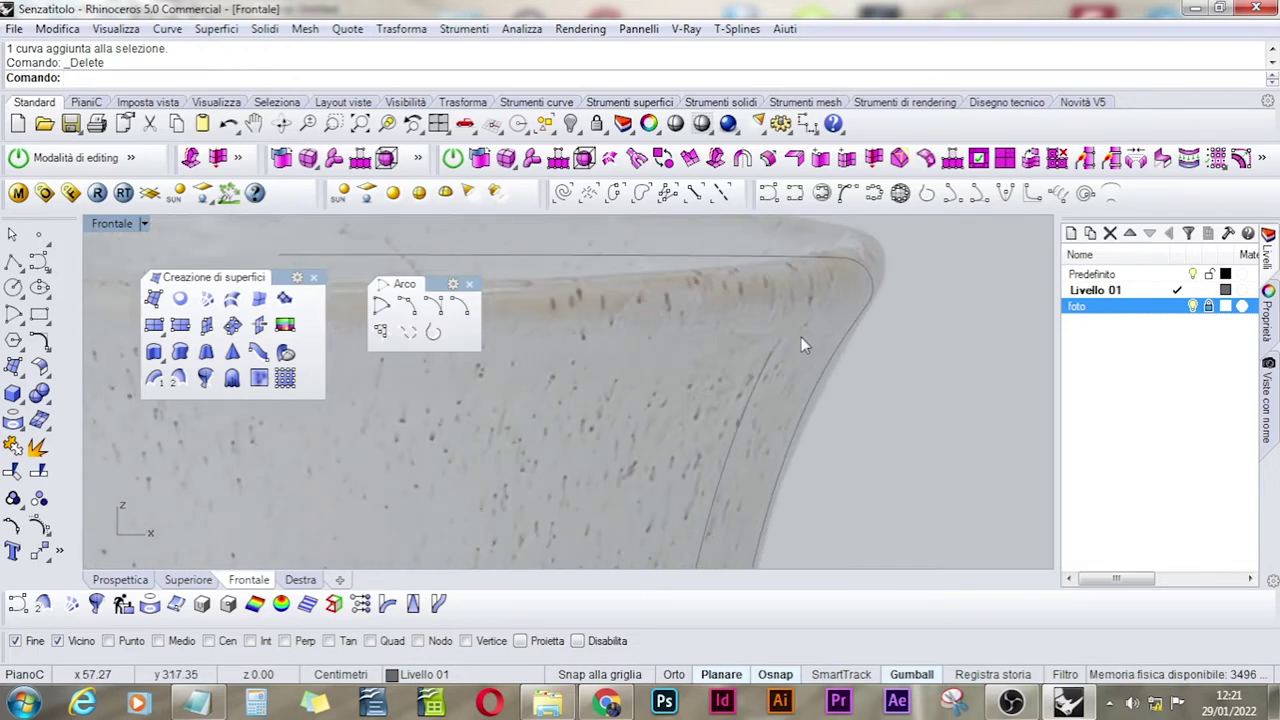
click(39, 261)
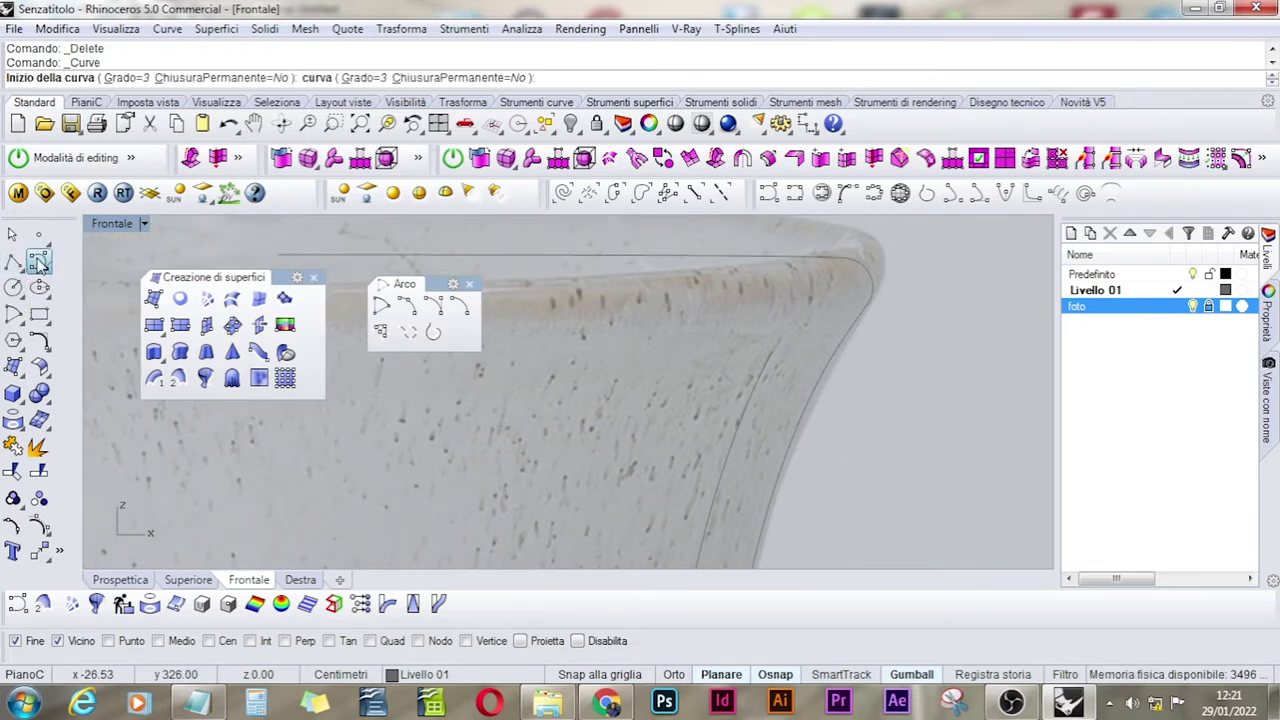
click(790, 358)
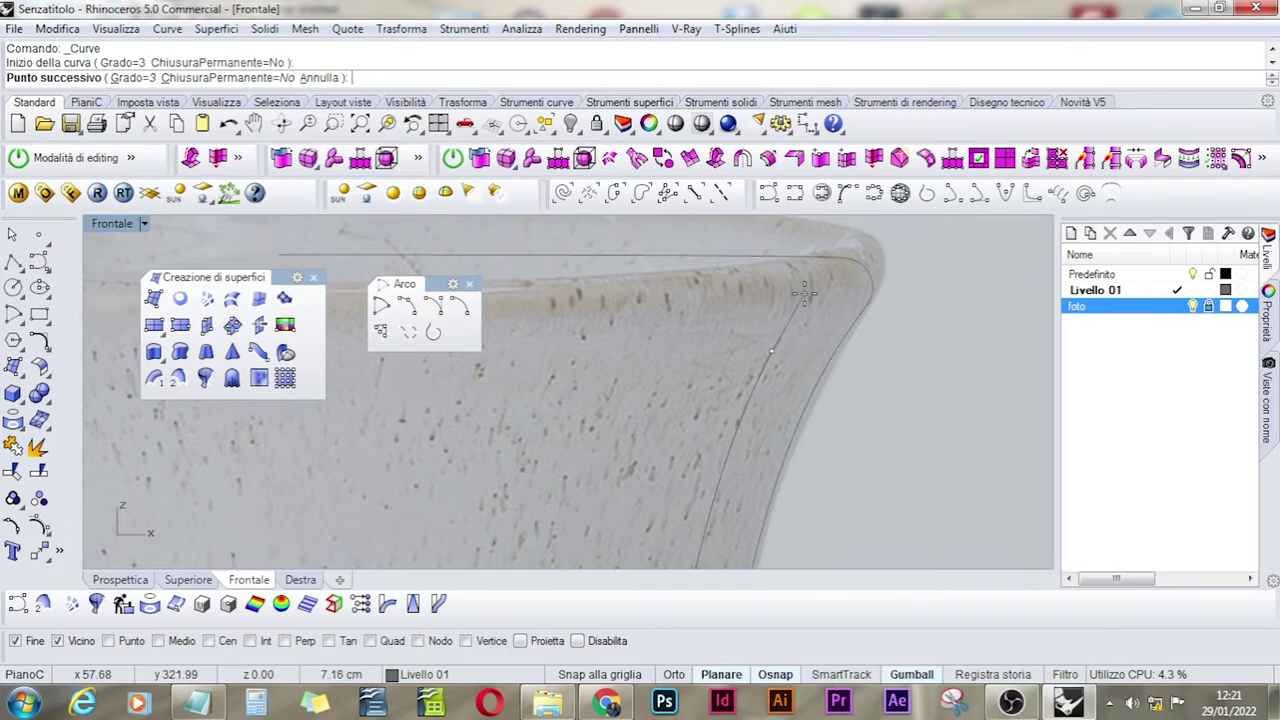
click(806, 290)
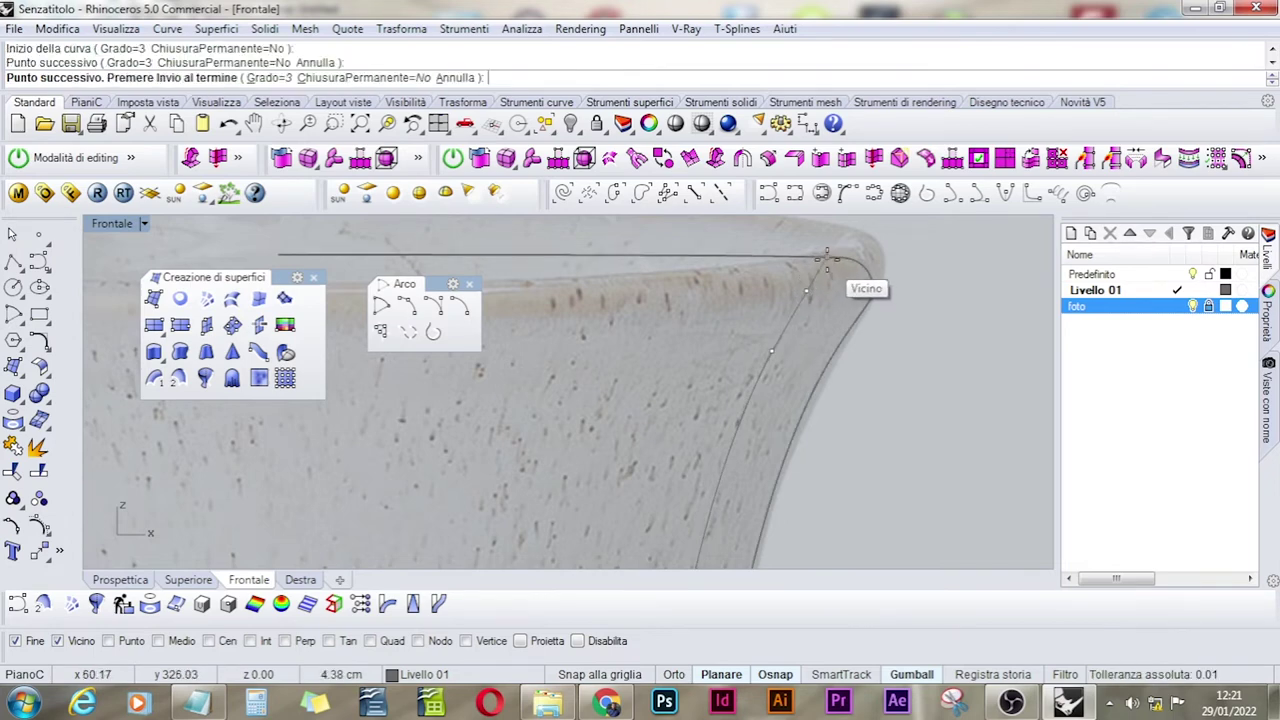
scroll(826, 258, up, 1)
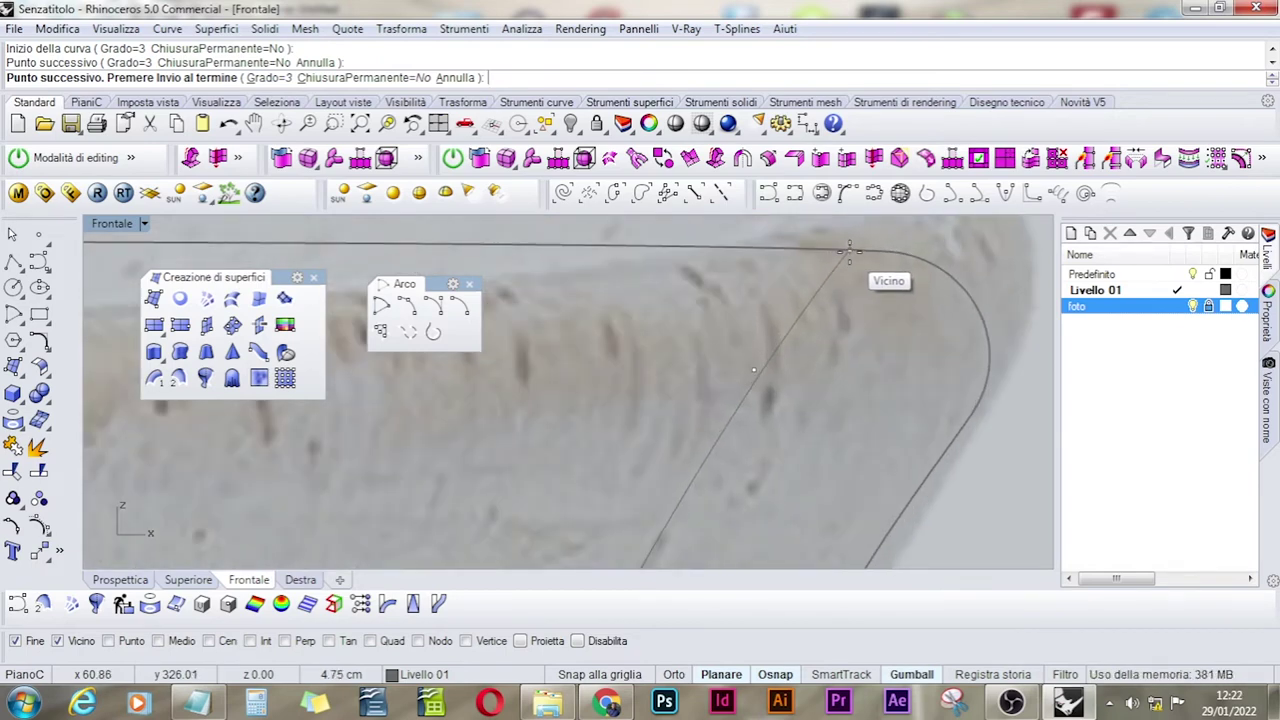
click(848, 253)
key(Return)
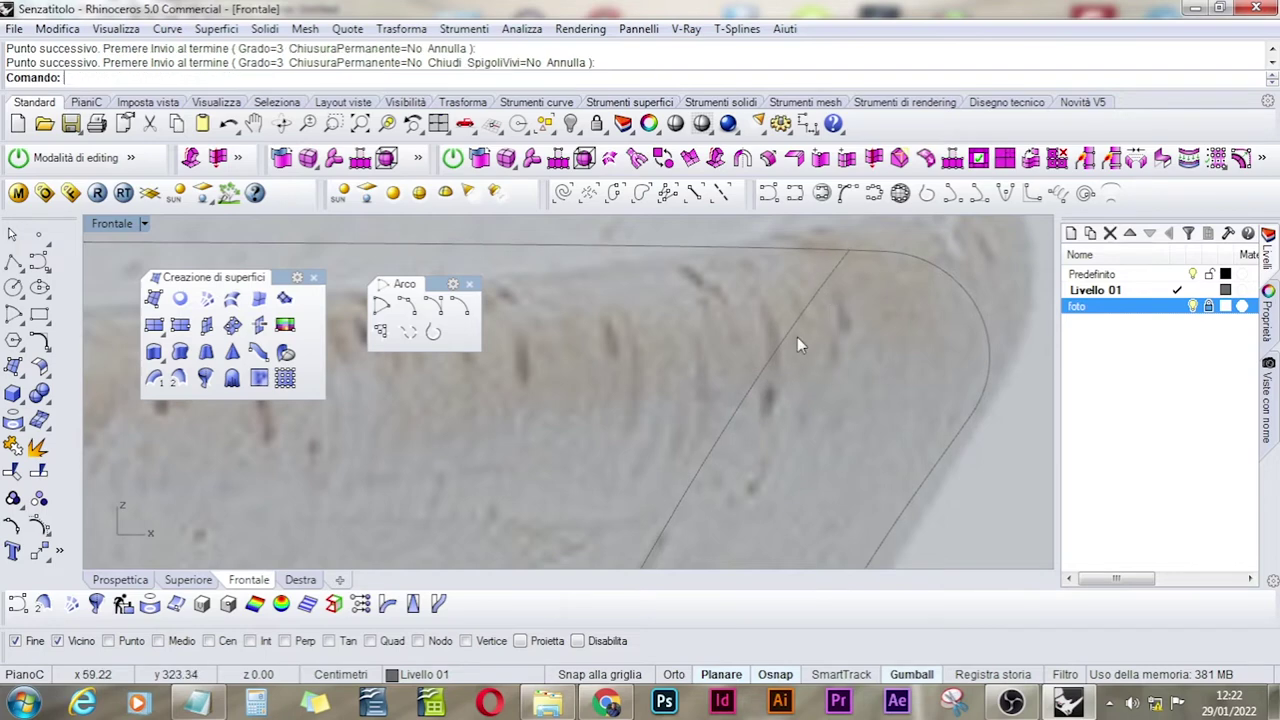
- Trim away the outer profile's top line on the axis side of the new connecting curve, keeping the rim arc
scroll(797, 338, down, 1)
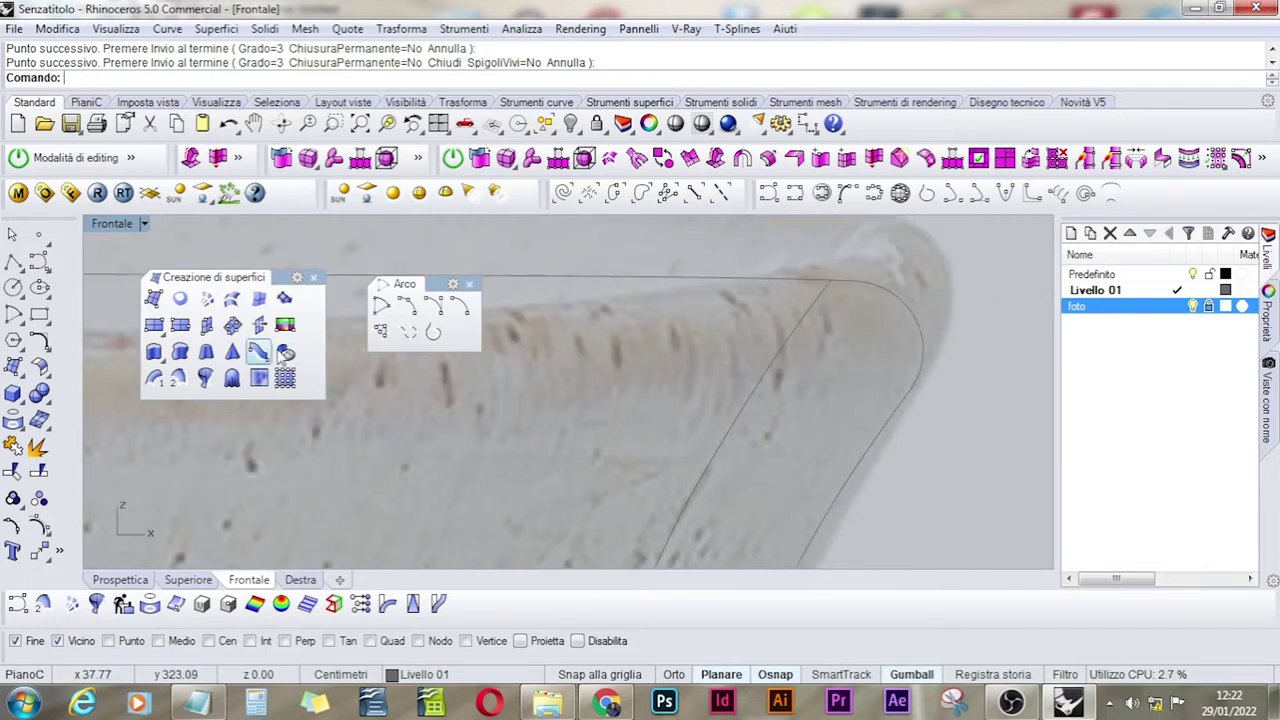
drag(884, 305, 880, 306)
key(Return)
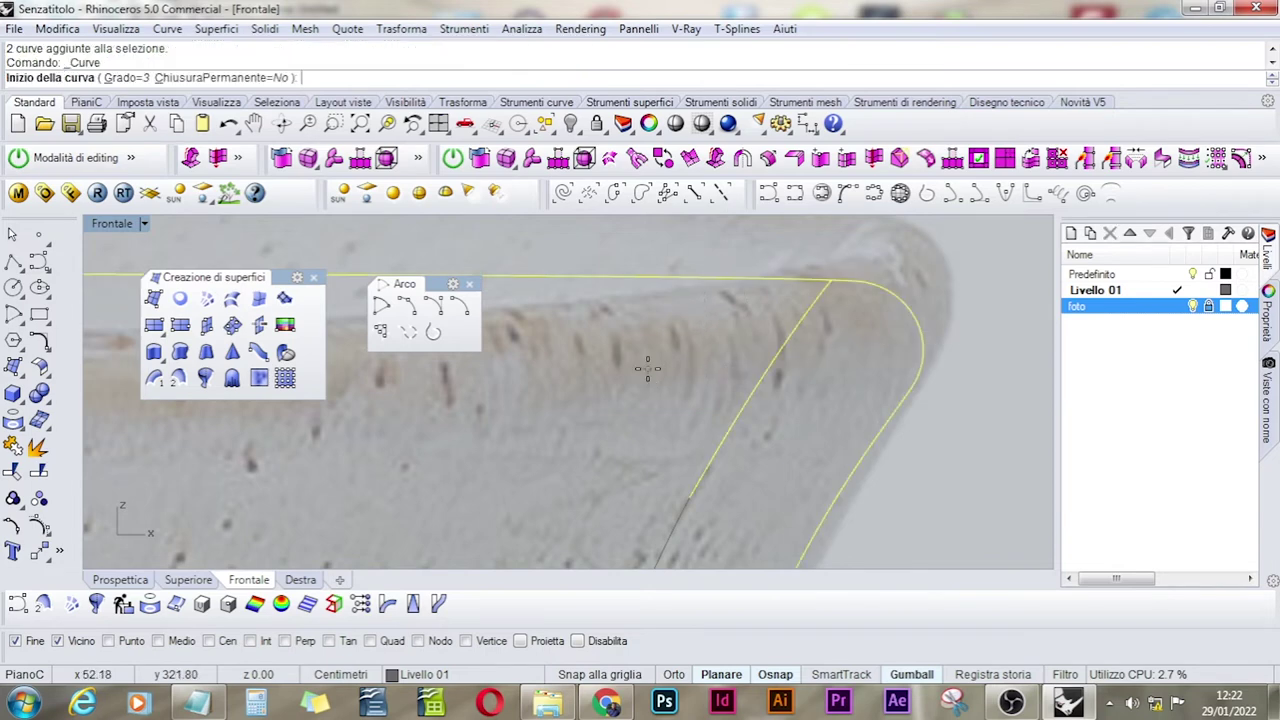
click(38, 474)
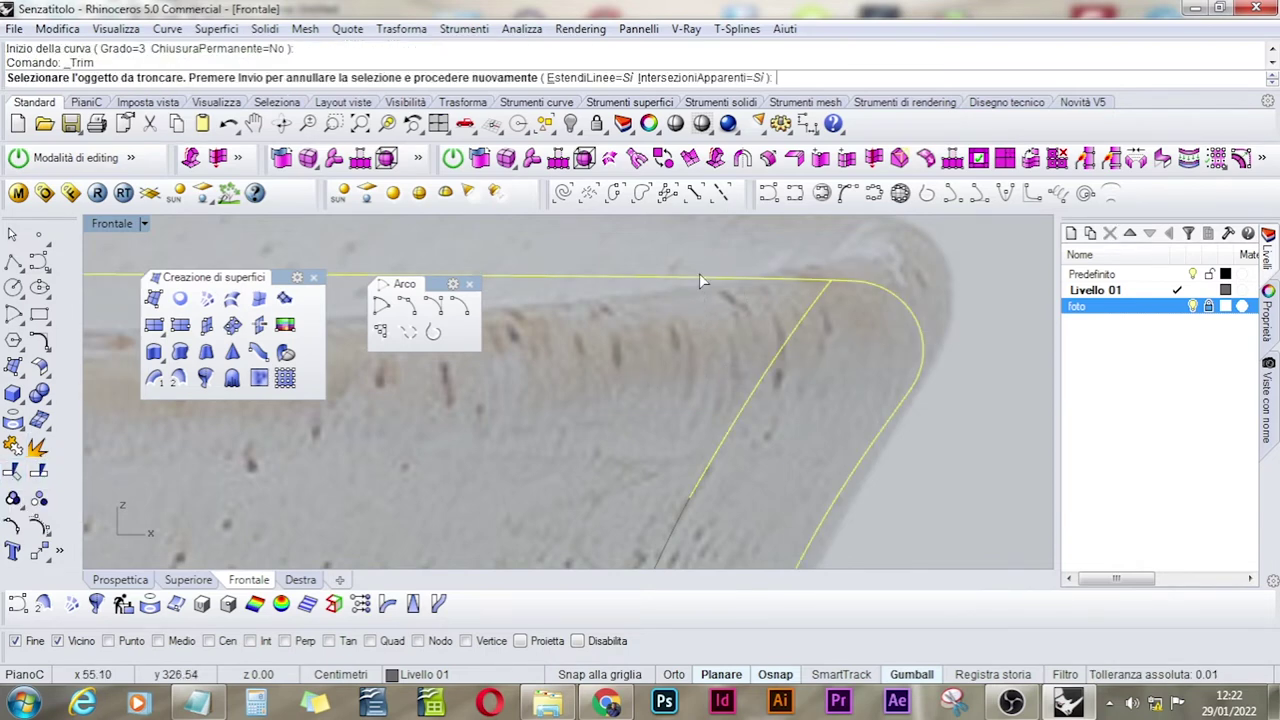
click(722, 283)
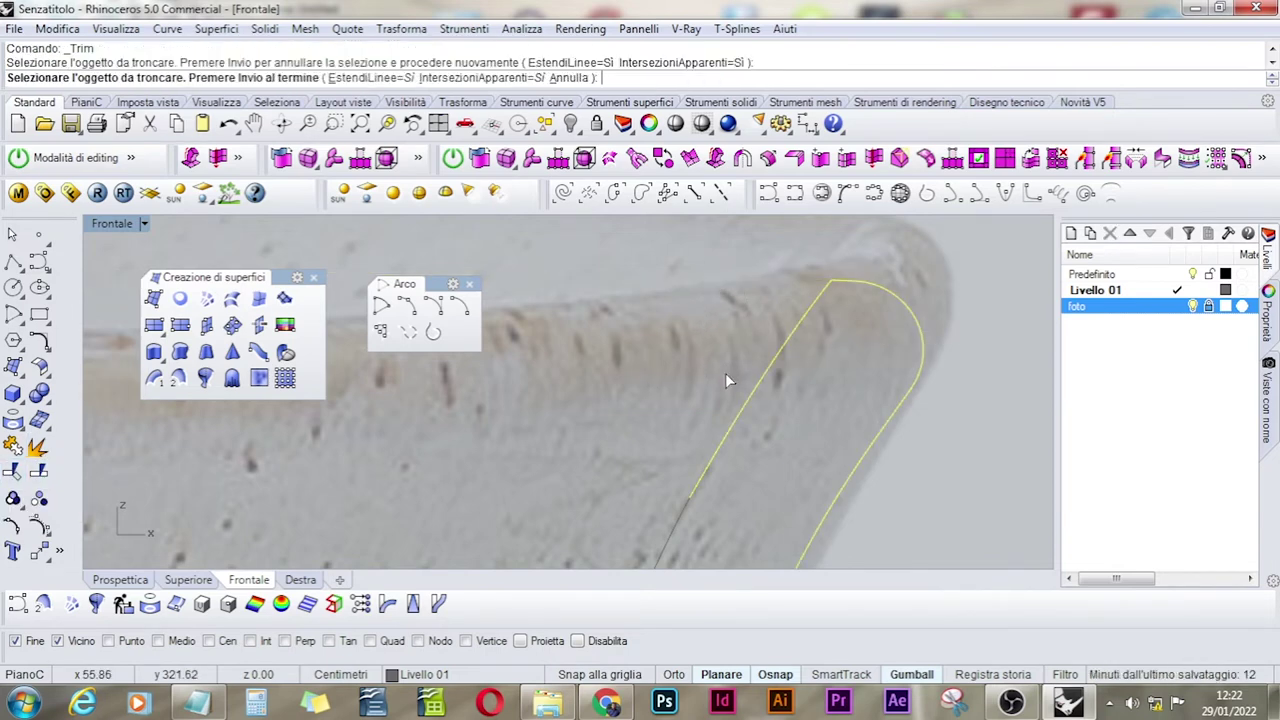
- Draw a slanted straight polyline just below the rim, crossing both the inner and outer sides of the profile
key(Return)
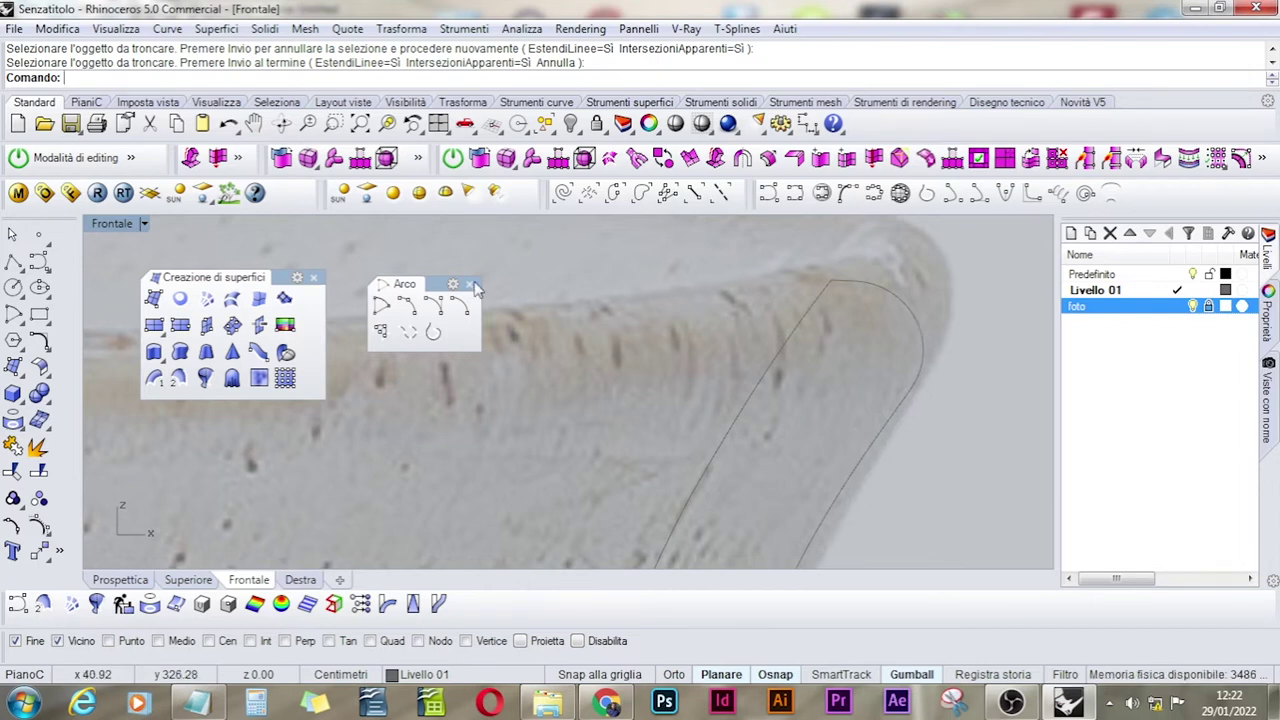
click(14, 262)
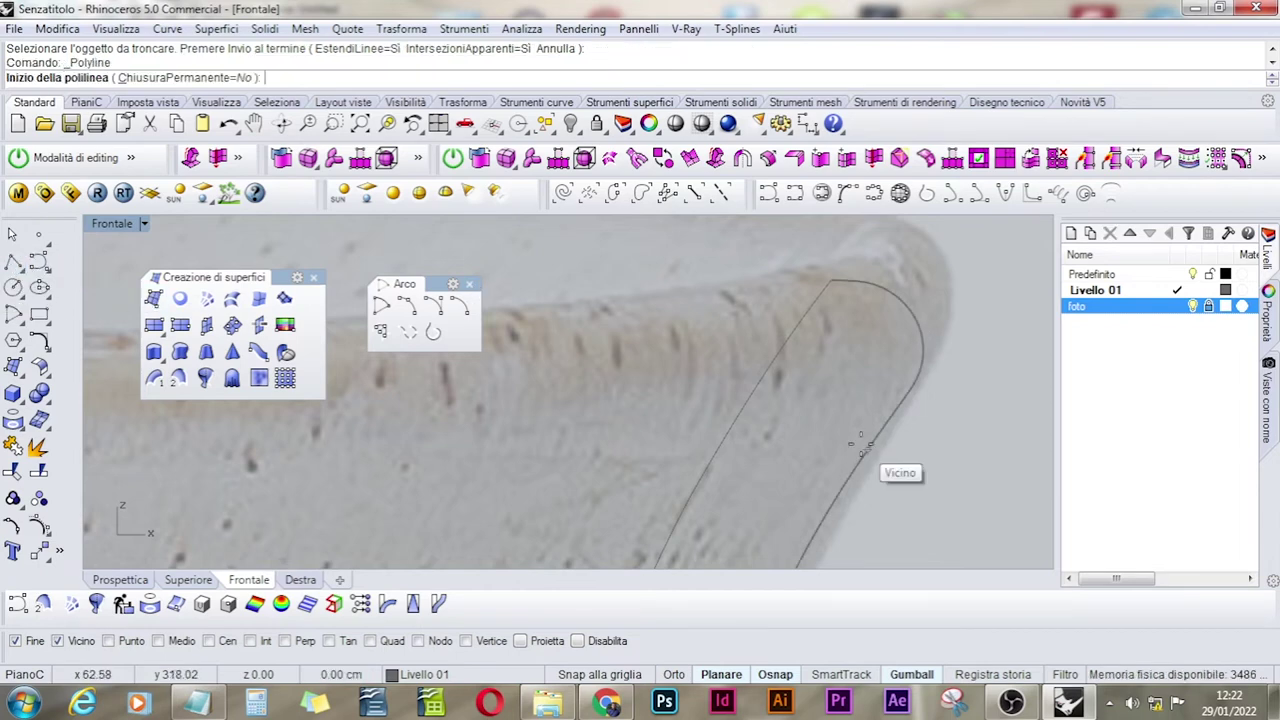
click(959, 404)
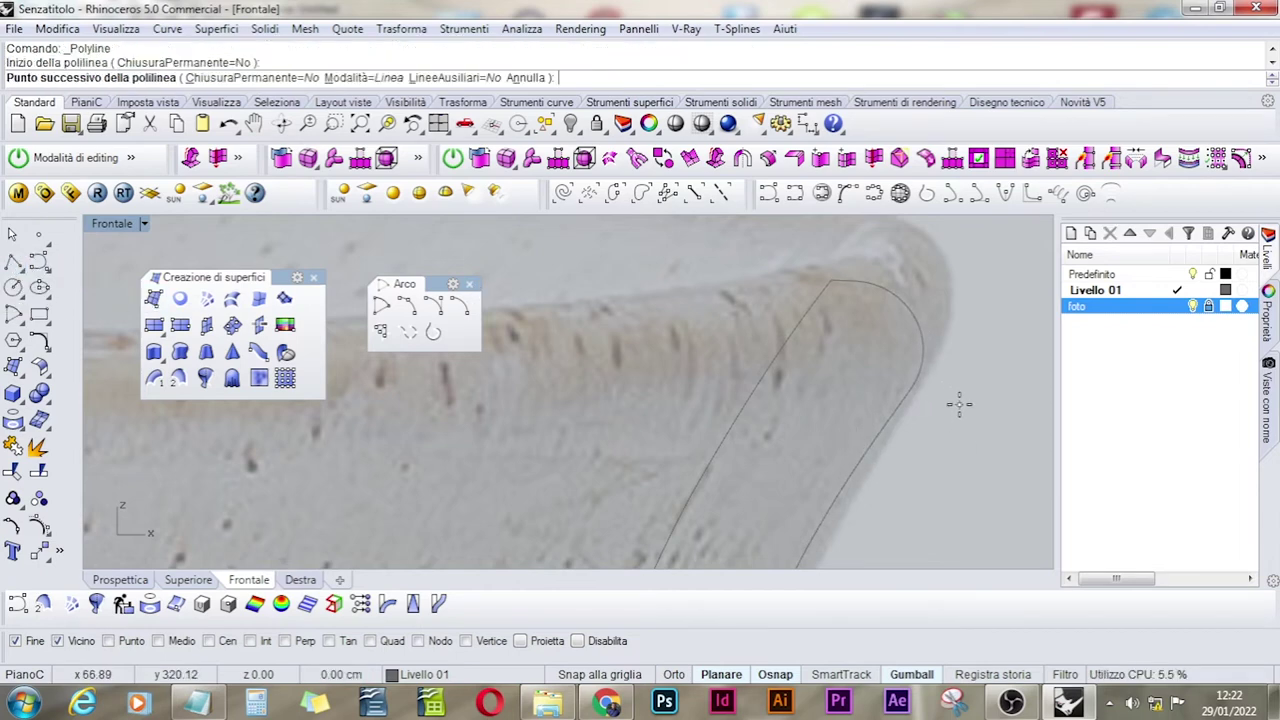
click(760, 280)
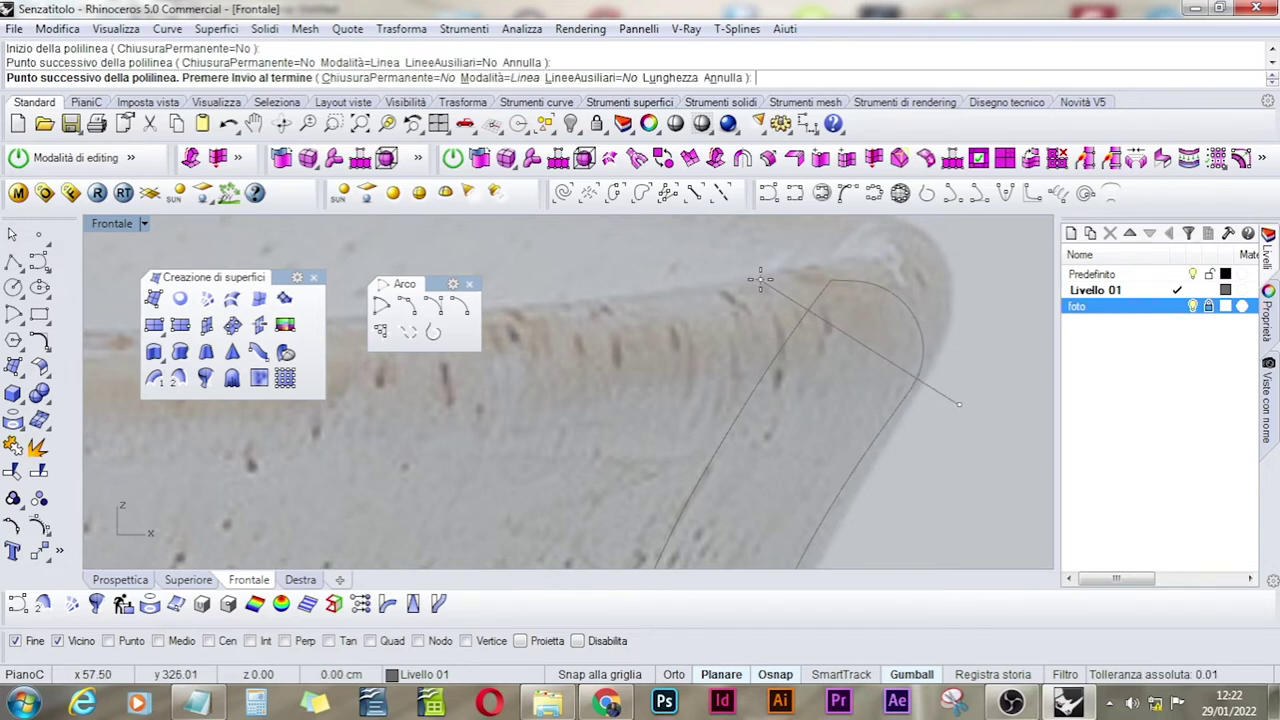
key(Return)
- Trim away the rim portion of the profile above the slanted line, and delete the cutting line
drag(1029, 285, 745, 402)
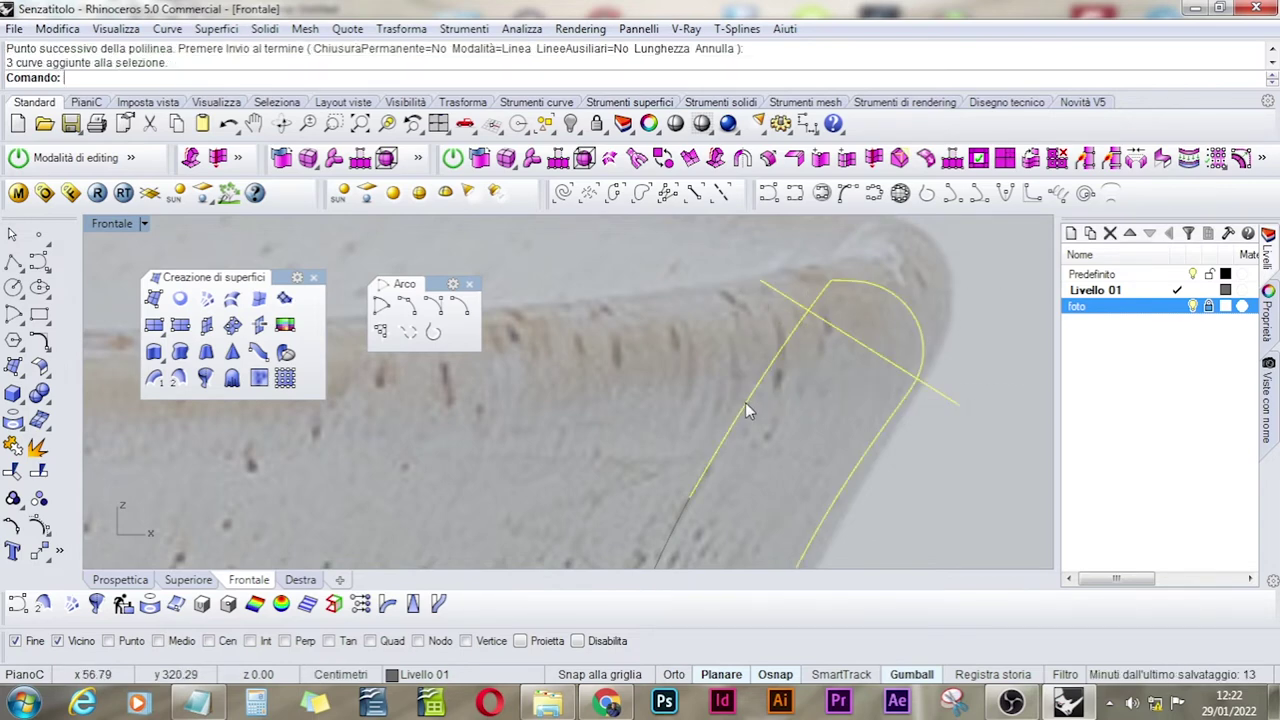
click(15, 476)
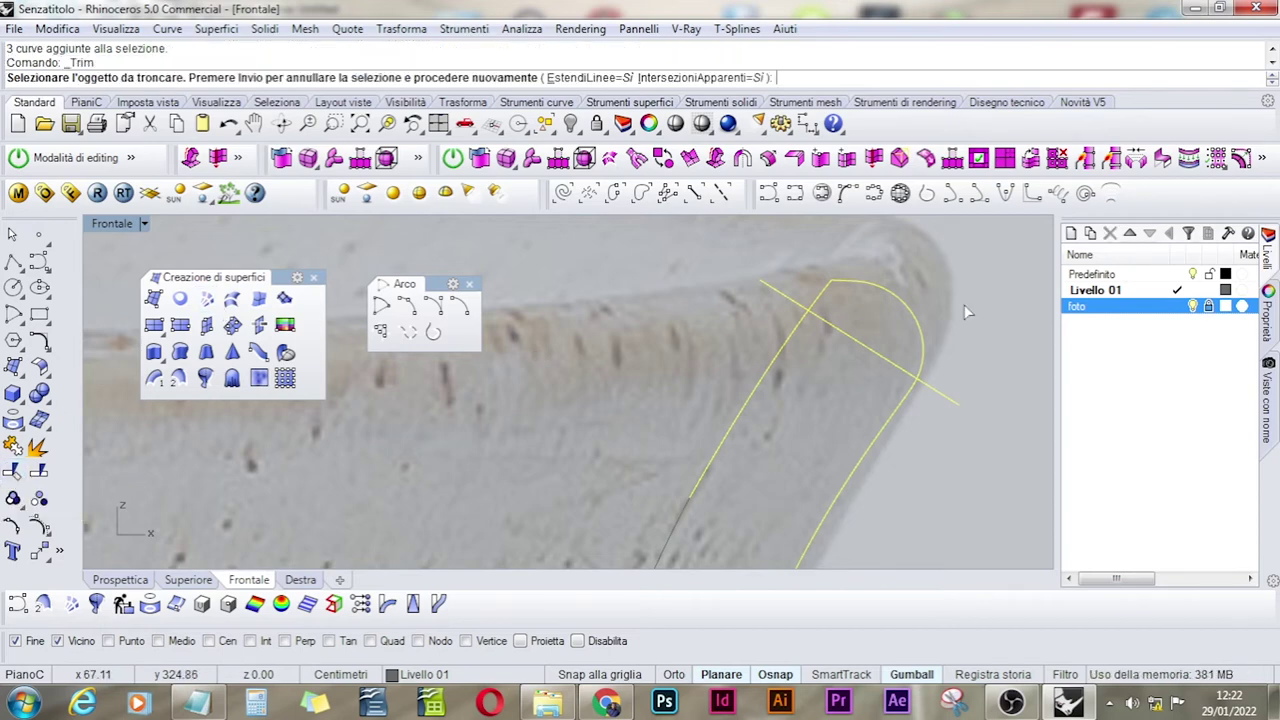
drag(978, 258, 812, 306)
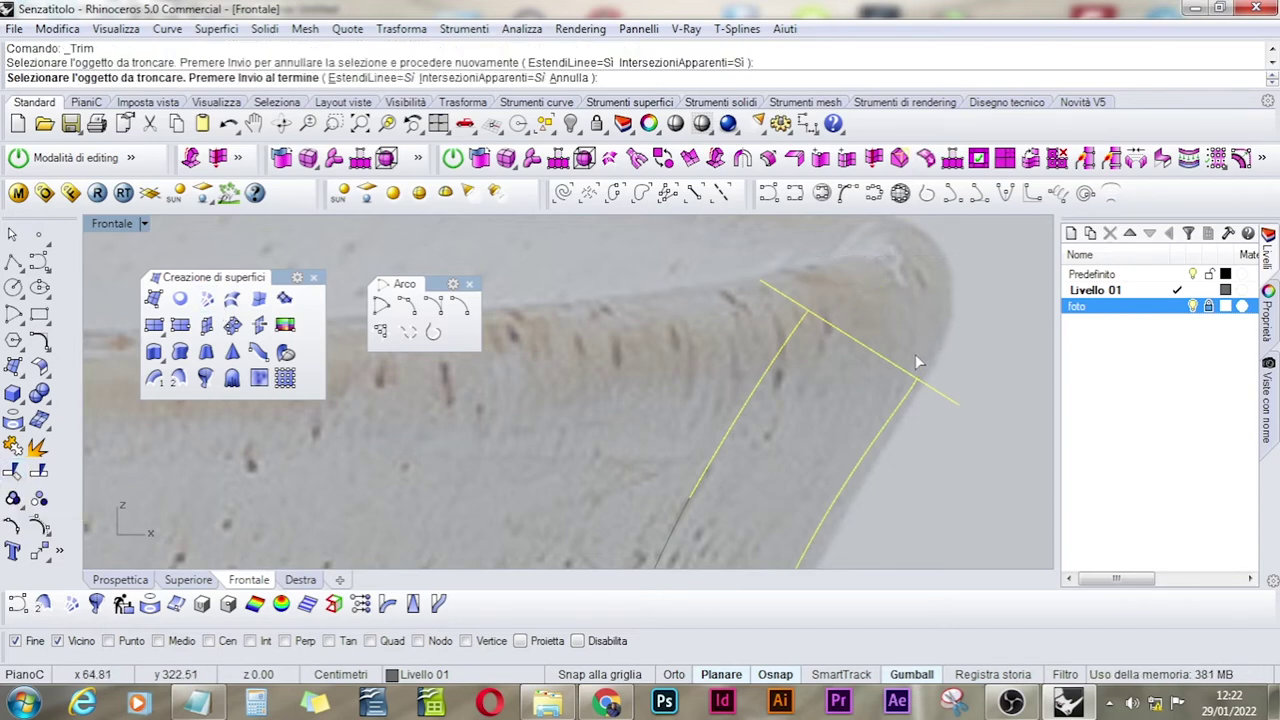
key(Return)
click(866, 346)
key(Delete)
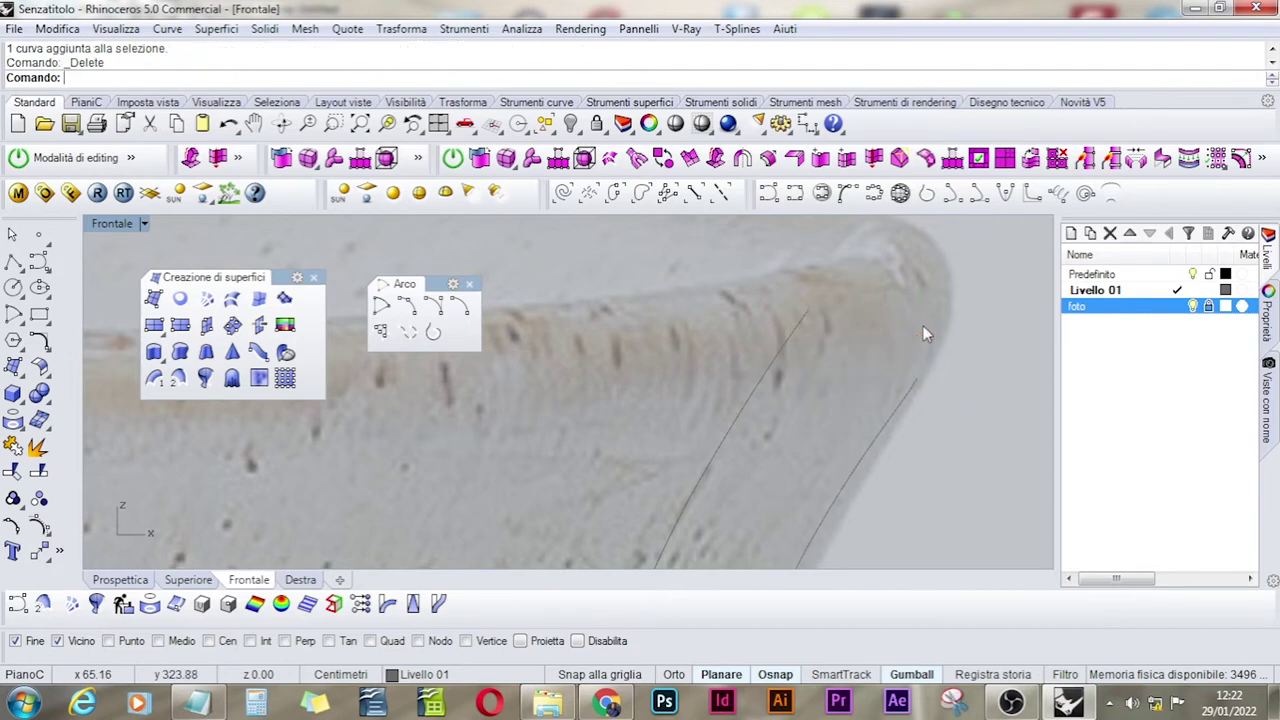
- Close the open rim with an arc blend between the upper ends of the inner and outer neck curves
click(46, 348)
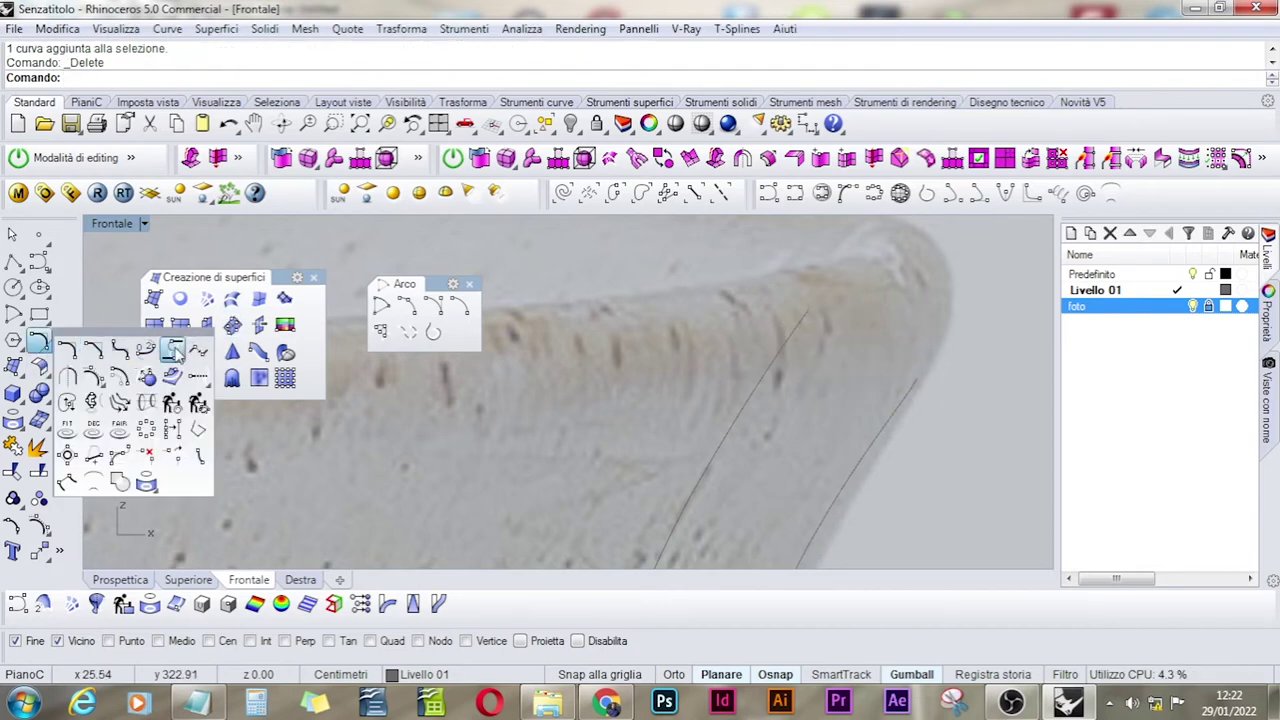
click(173, 350)
click(806, 313)
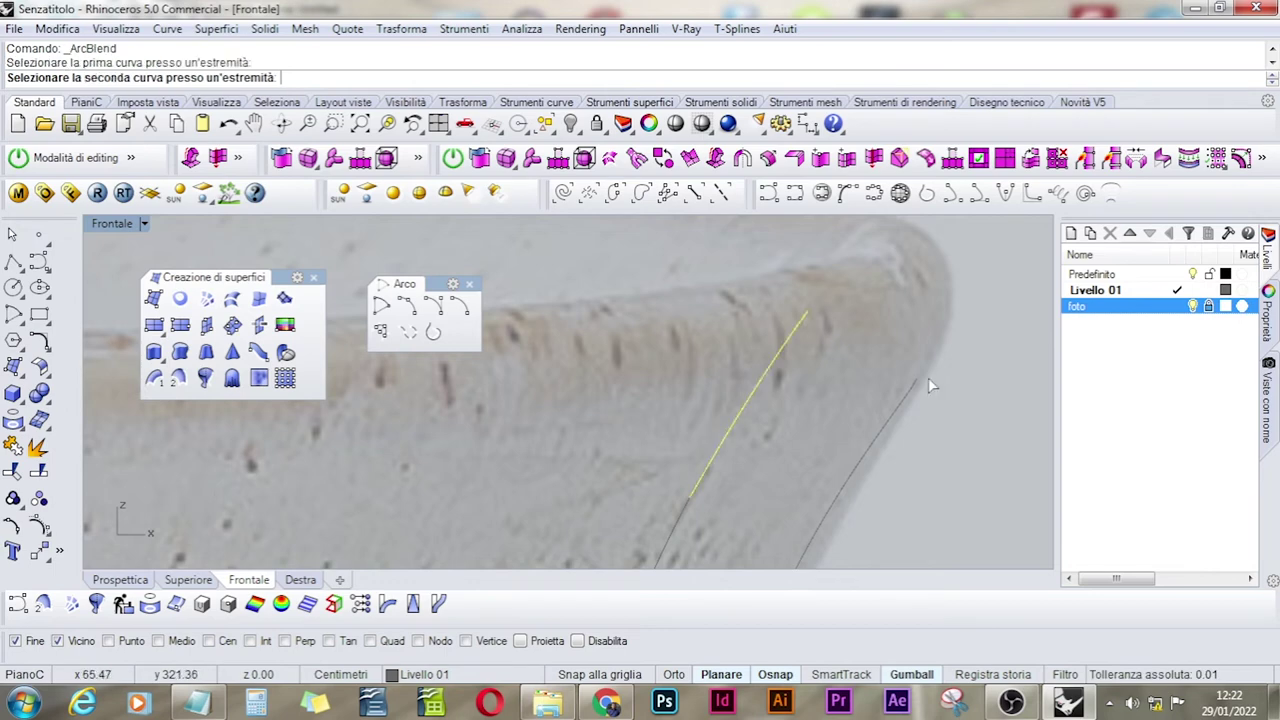
click(925, 381)
key(Return)
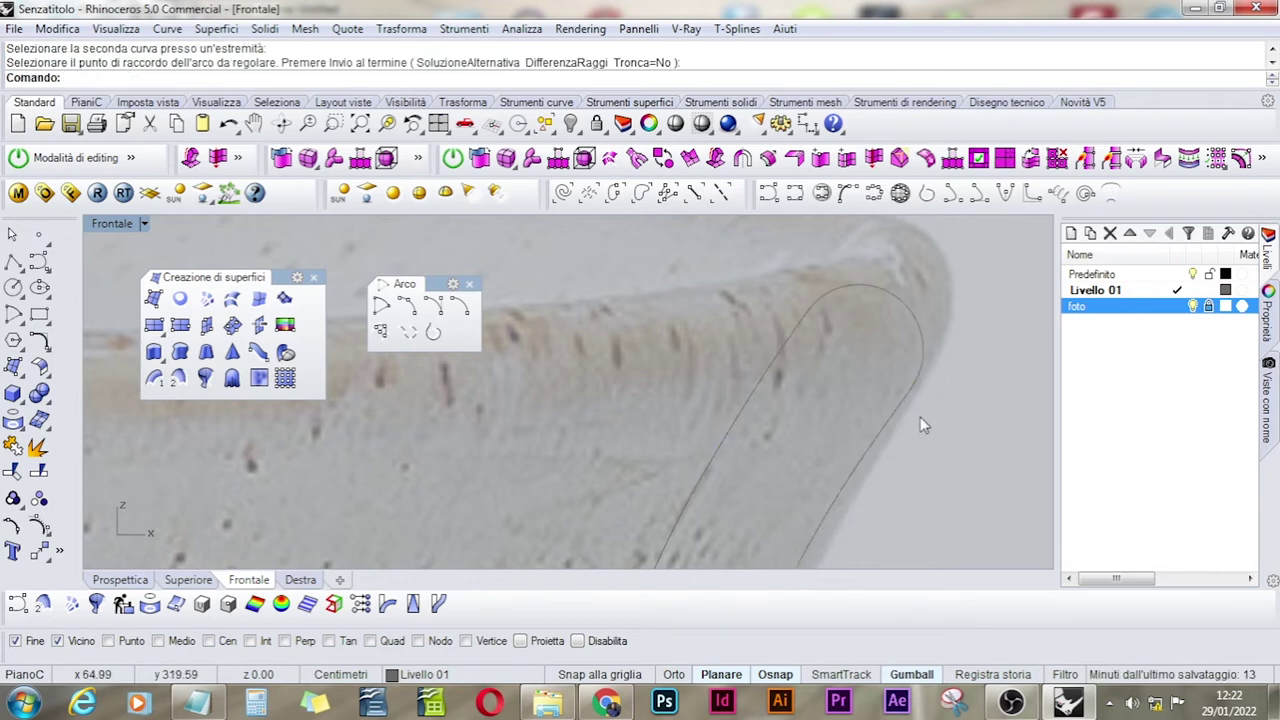
- Join the outer profile, rim blend and inner profile segments into a single open curve
scroll(569, 358, down, 4)
scroll(651, 373, down, 3)
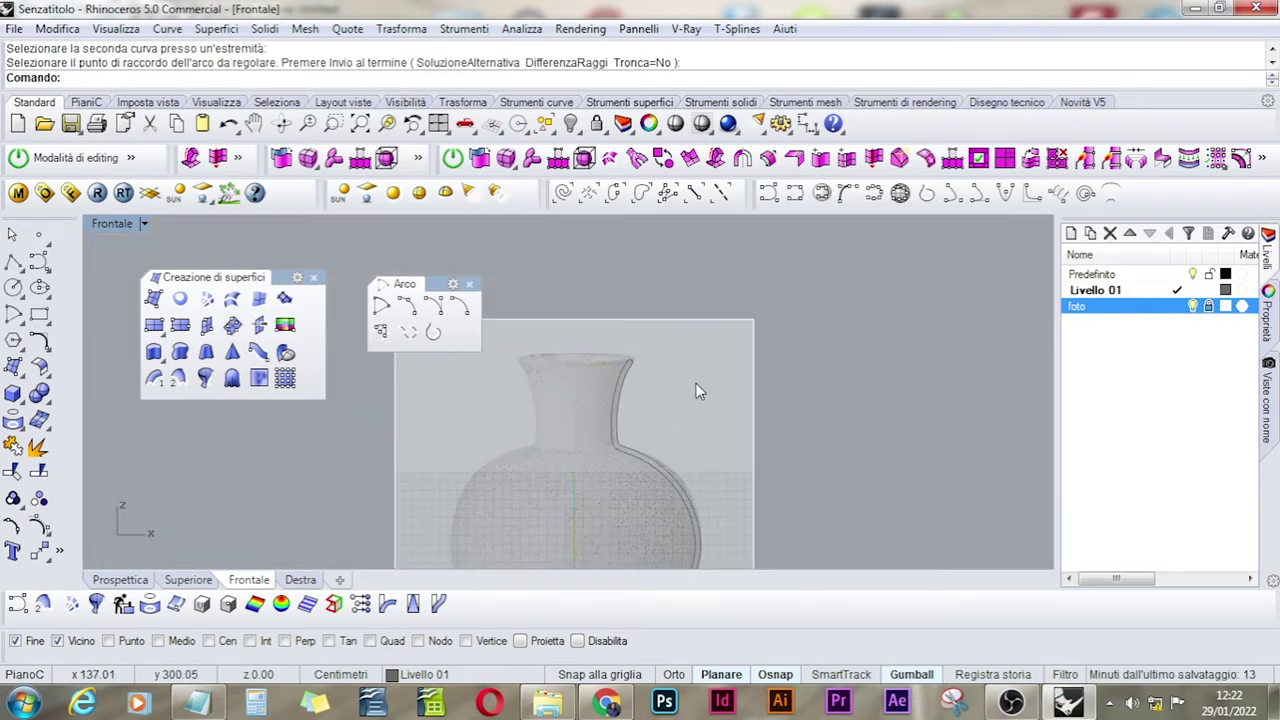
click(12, 449)
click(12, 449)
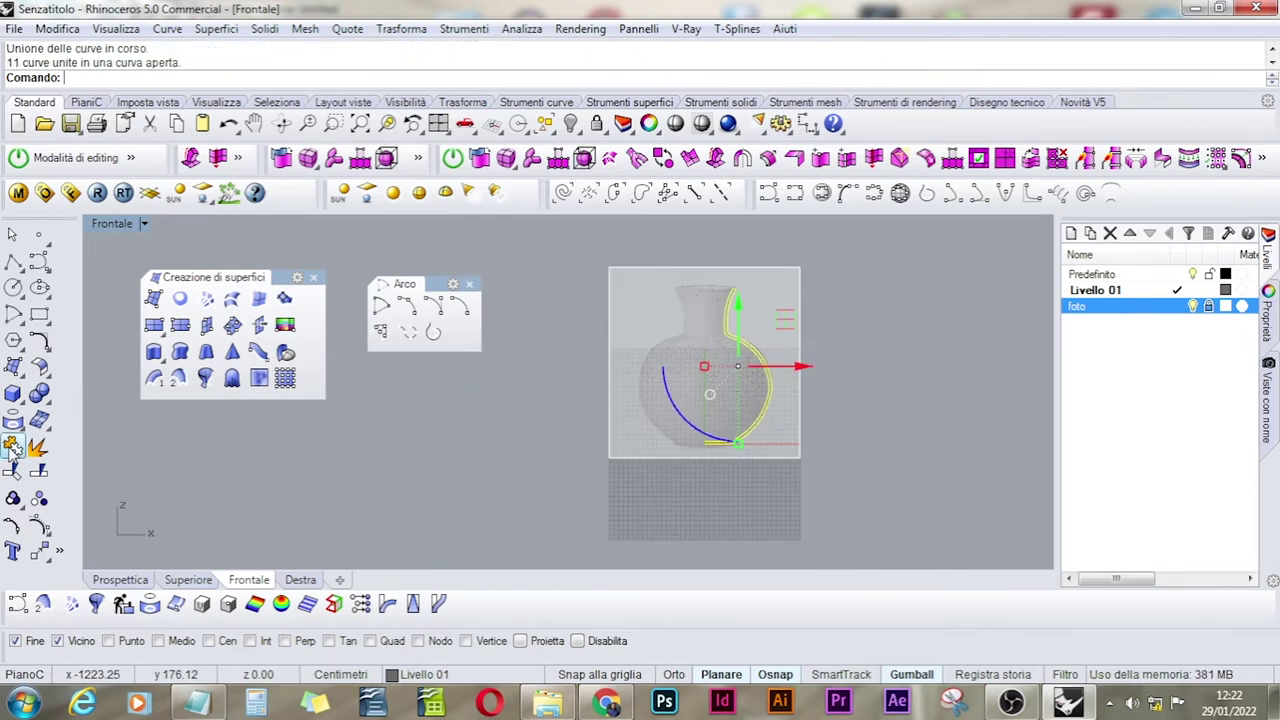
click(844, 320)
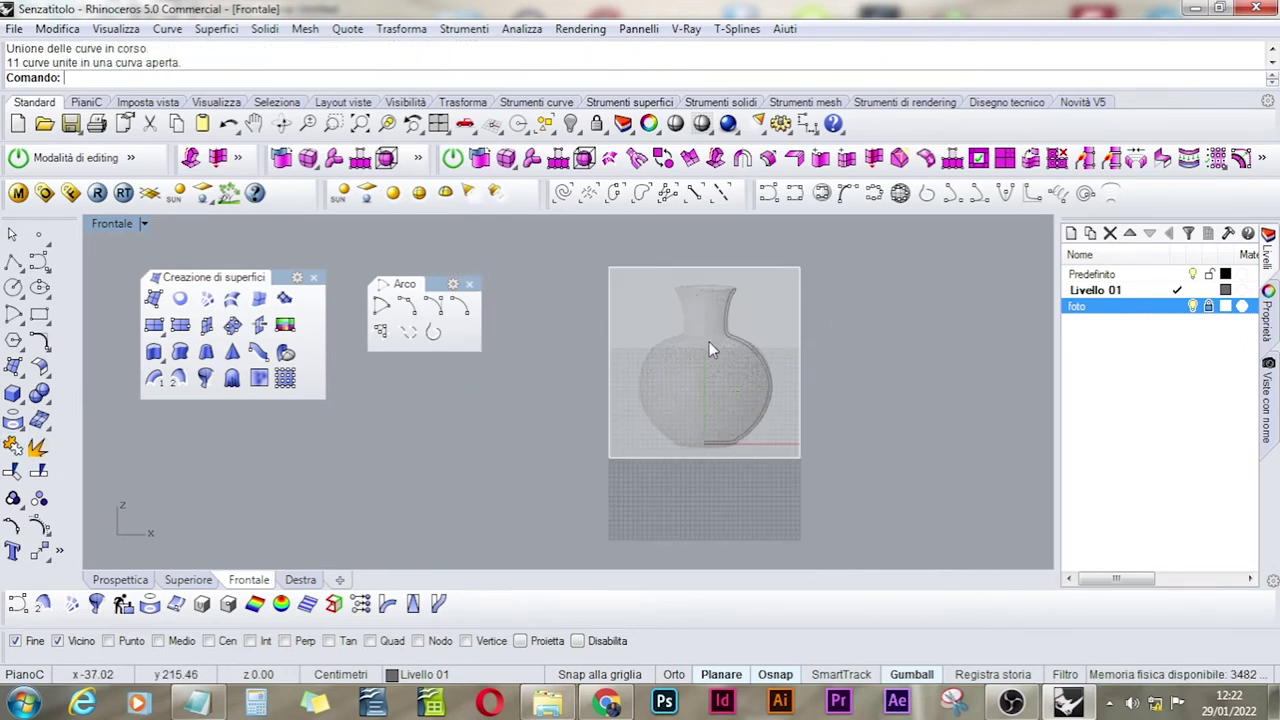
- Revolve the joined profile 360 degrees from a start angle of 0 around the vertical axis through the origin
click(205, 378)
click(749, 440)
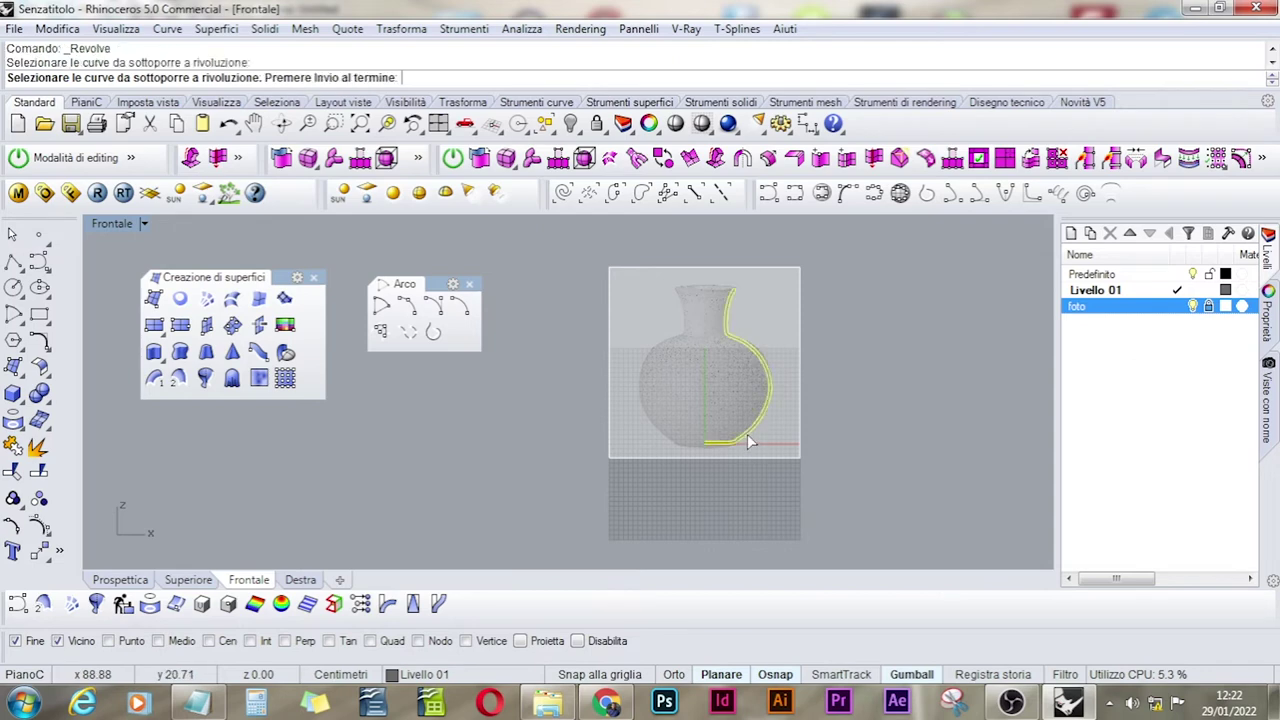
key(Return)
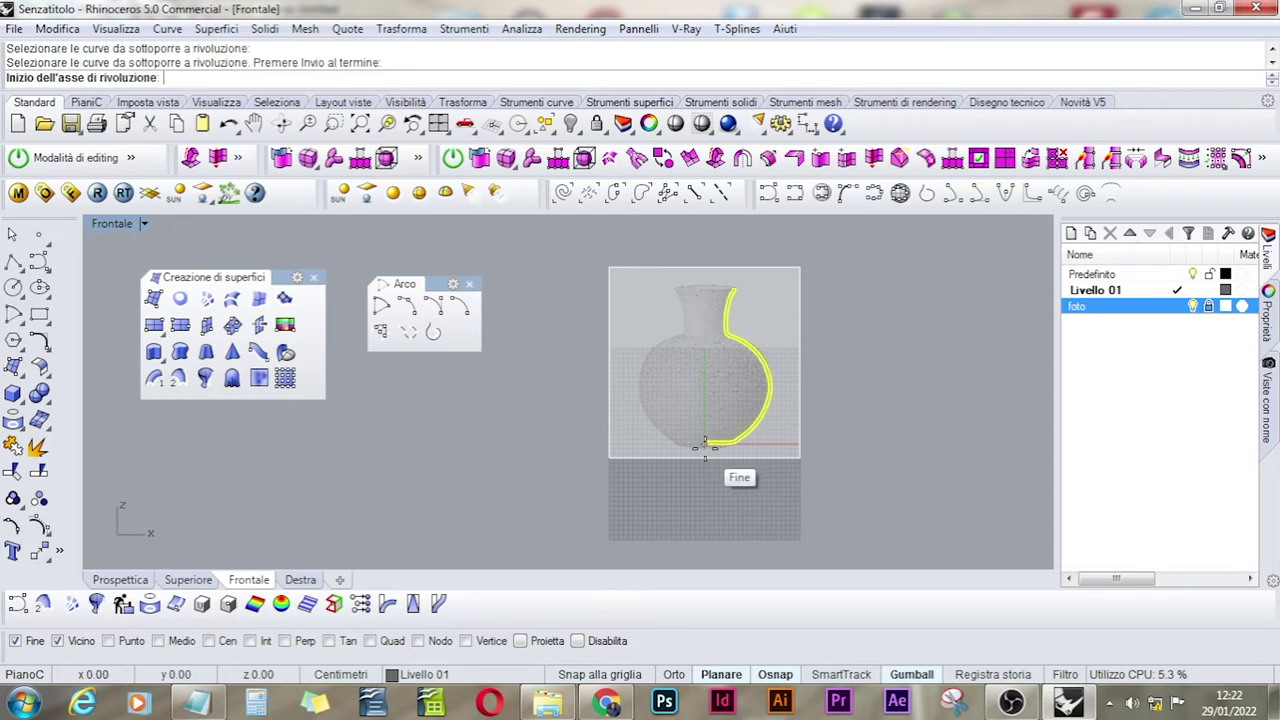
click(705, 445)
click(702, 288)
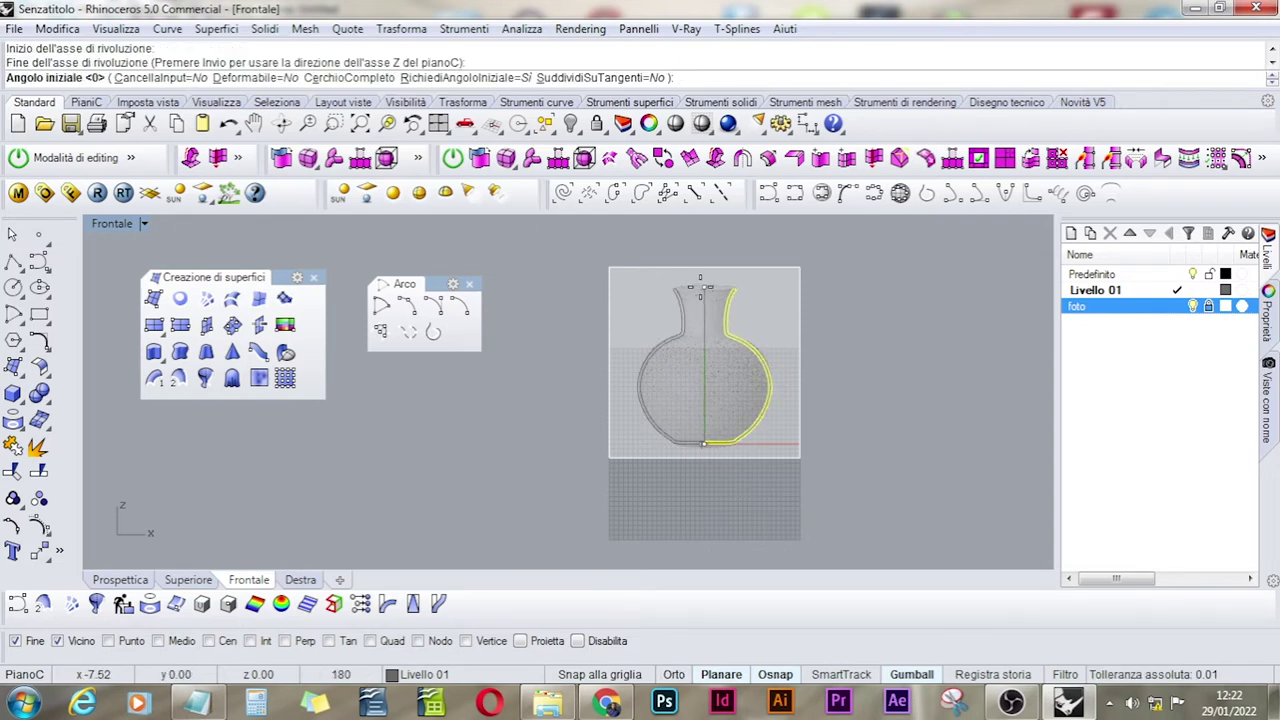
key(Return)
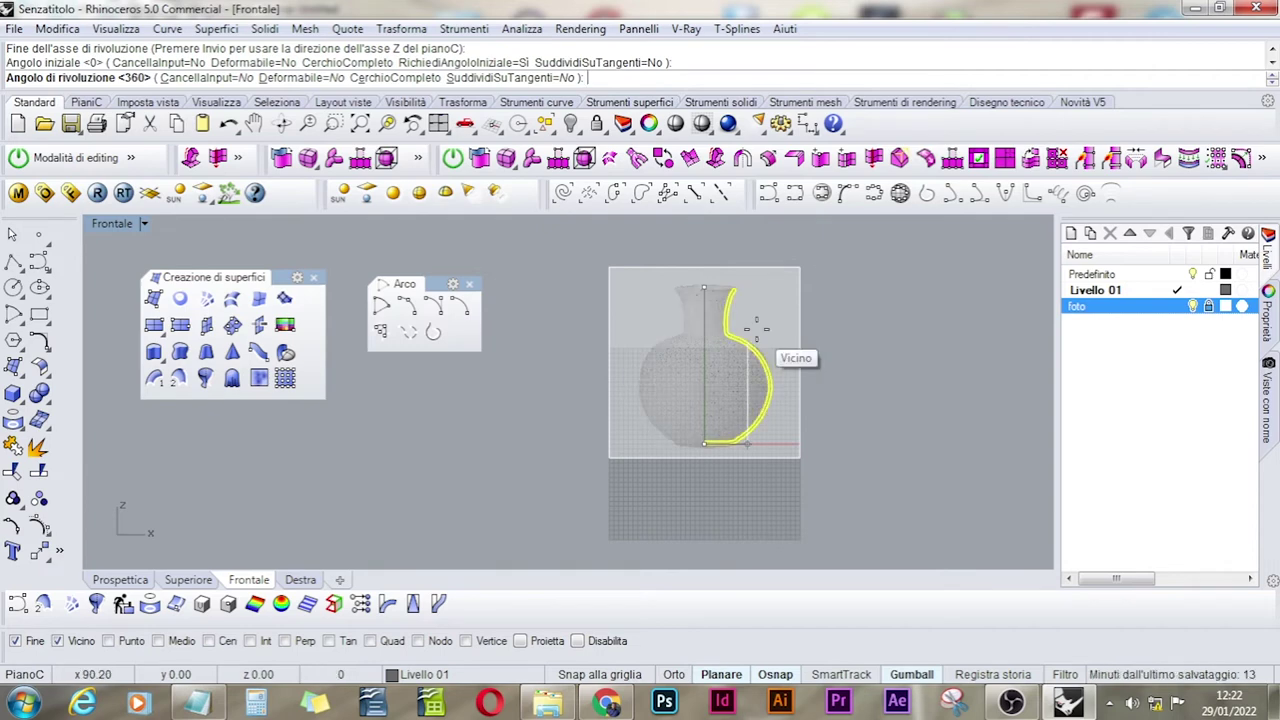
key(Return)
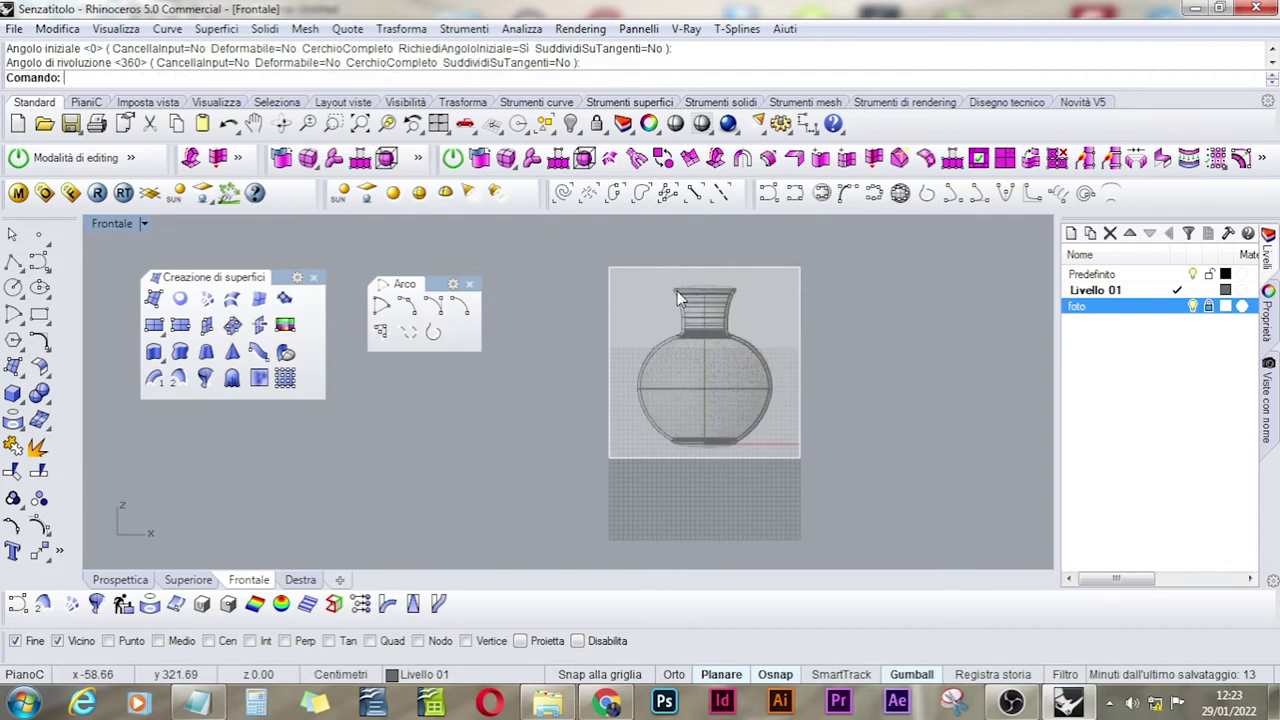
- Hide the foto layer and inspect the revolved vase's rim, neck and base in the perspective view
click(105, 579)
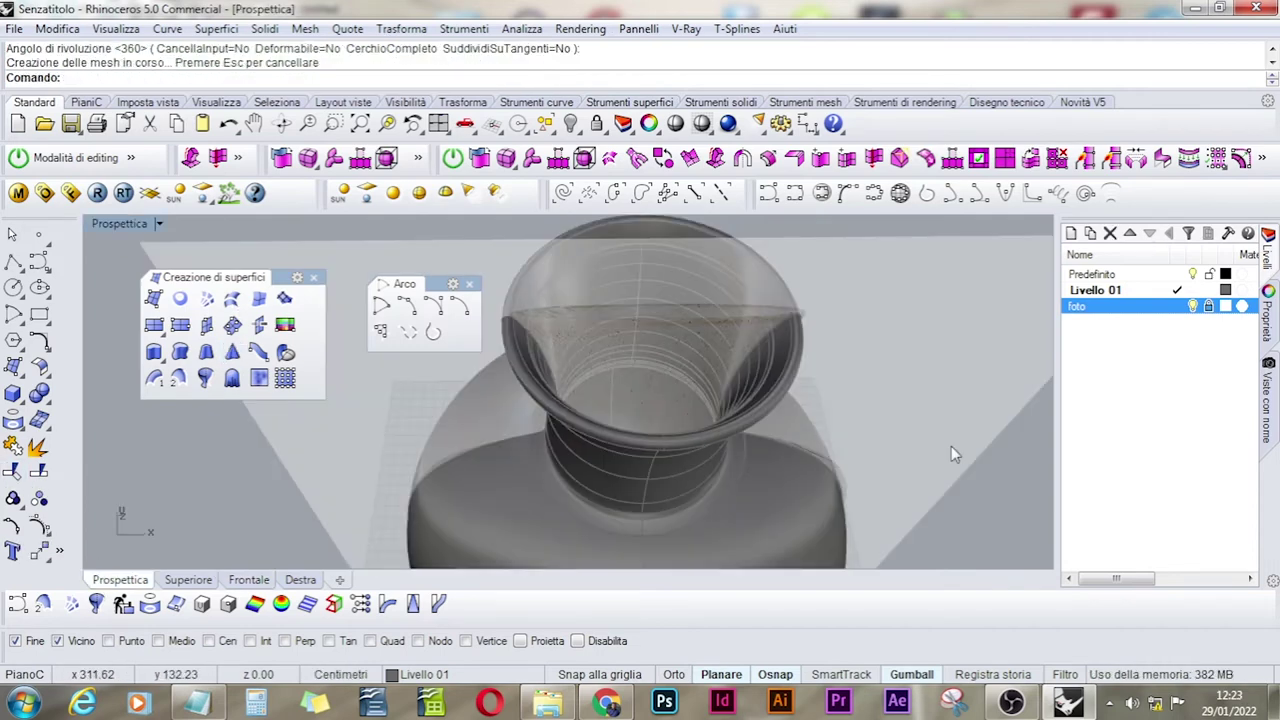
click(1192, 306)
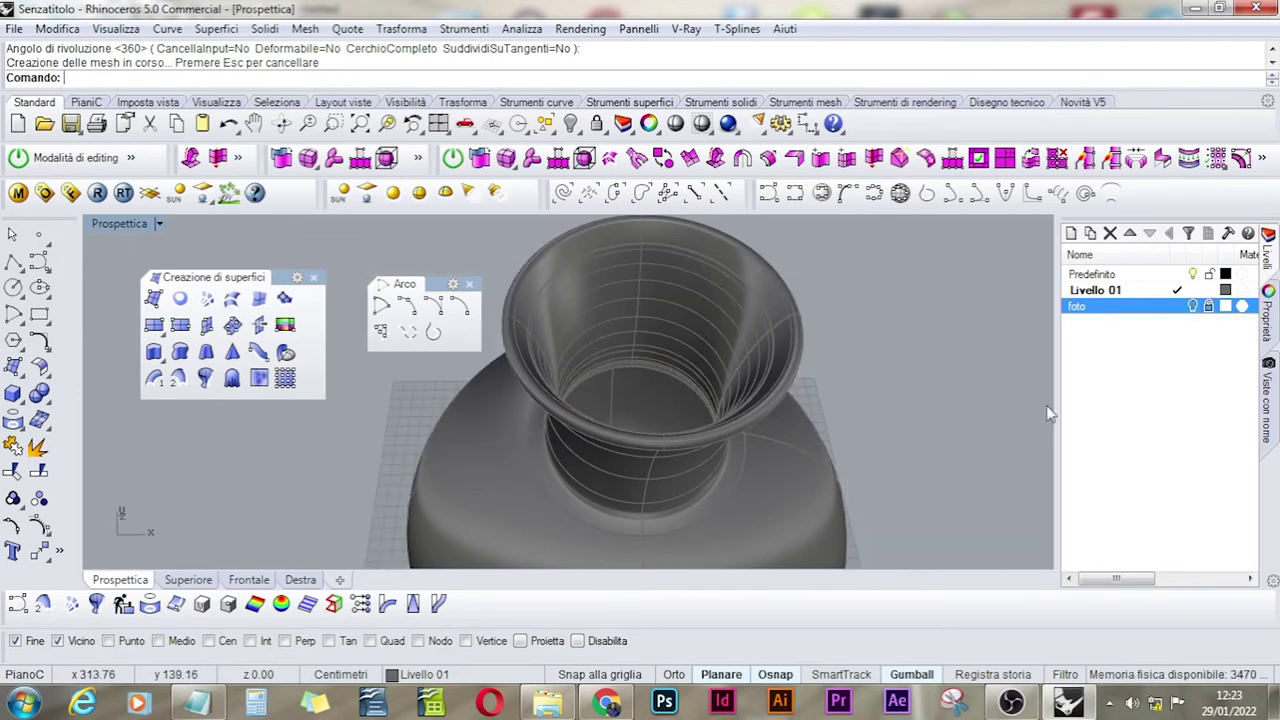
right_drag(1046, 405, 695, 380)
scroll(715, 470, down, 3)
scroll(695, 433, up, 3)
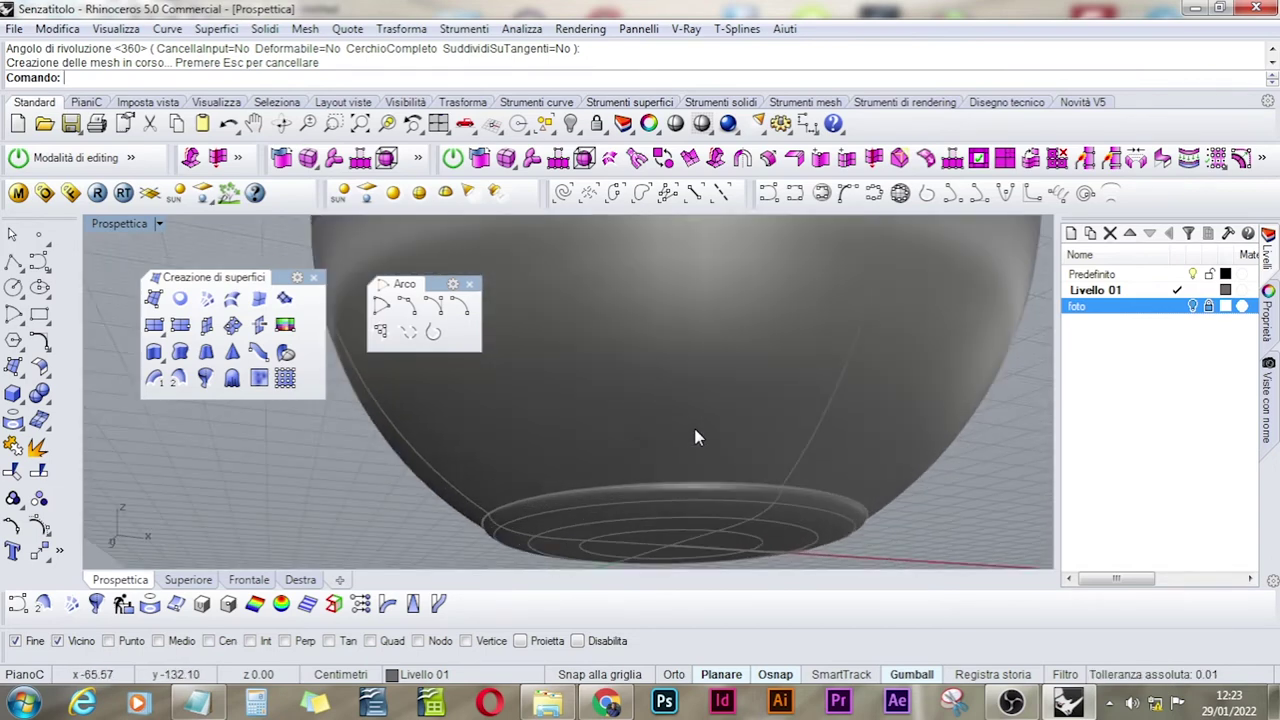
right_drag(697, 437, 718, 282)
scroll(679, 299, up, 2)
scroll(681, 422, down, 5)
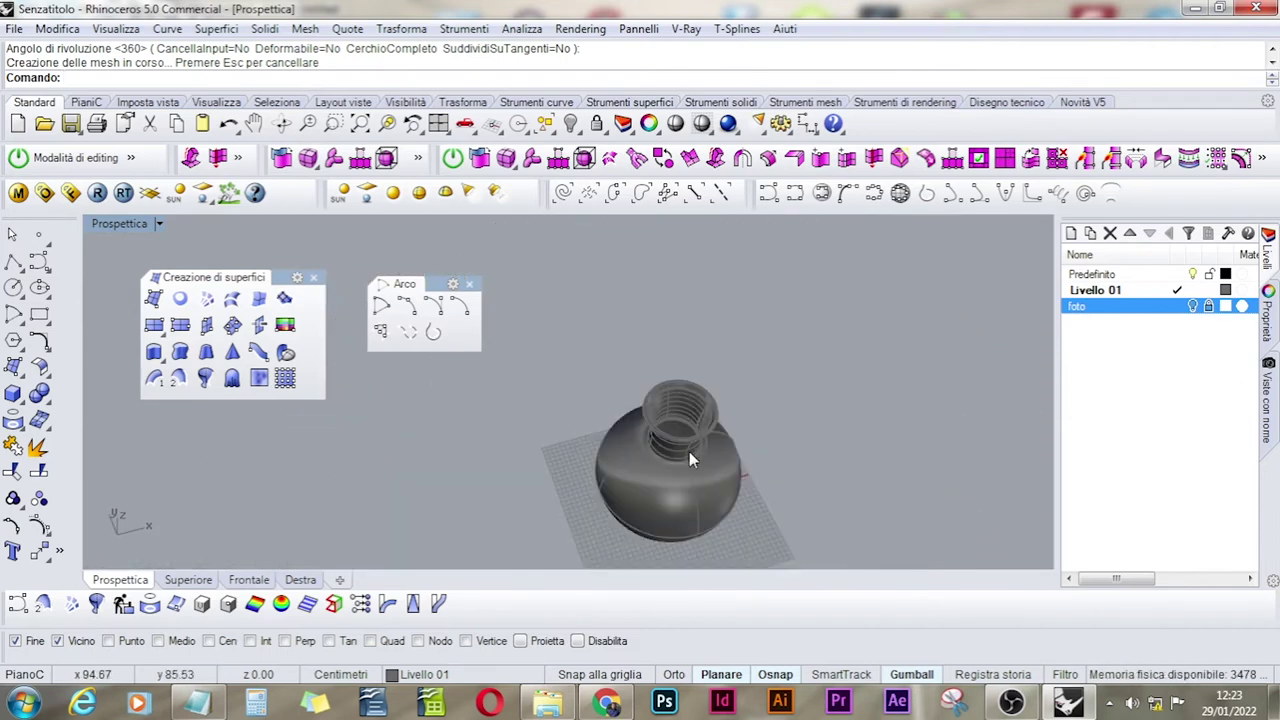
right_drag(665, 497, 680, 463)
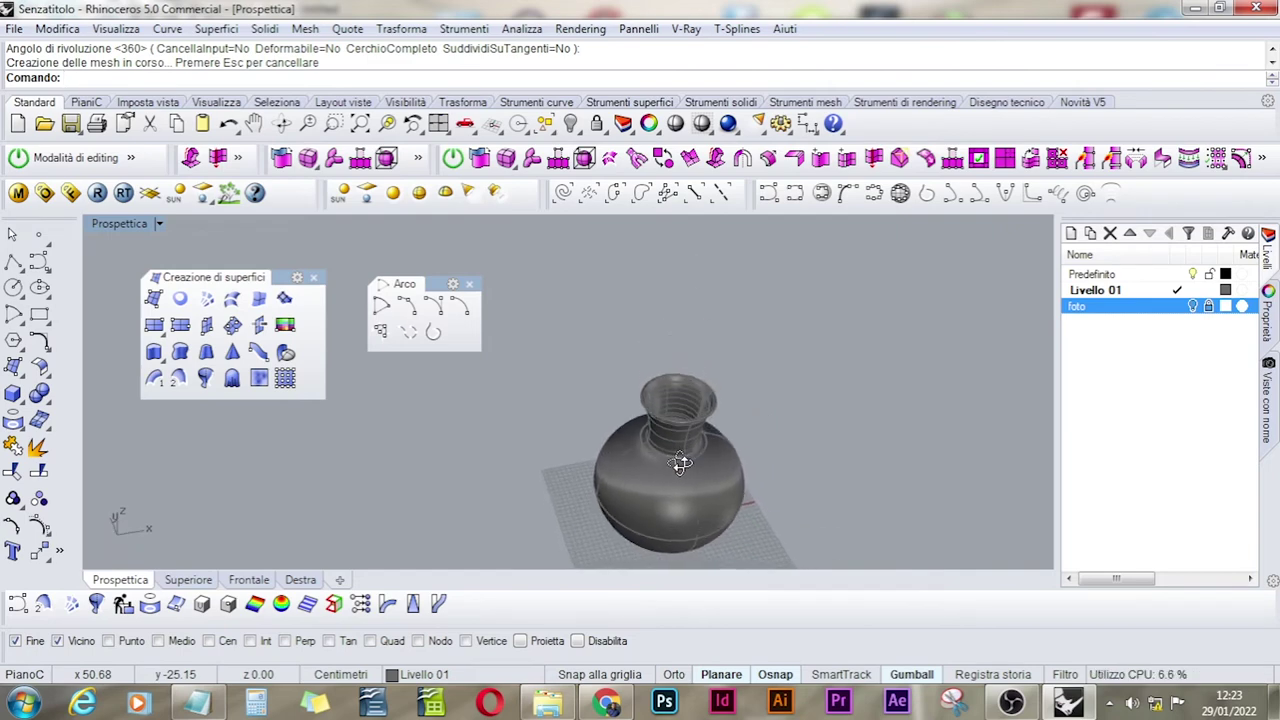
- In the front view, delete the inner profile's base line and its lower and upper body segments
click(249, 580)
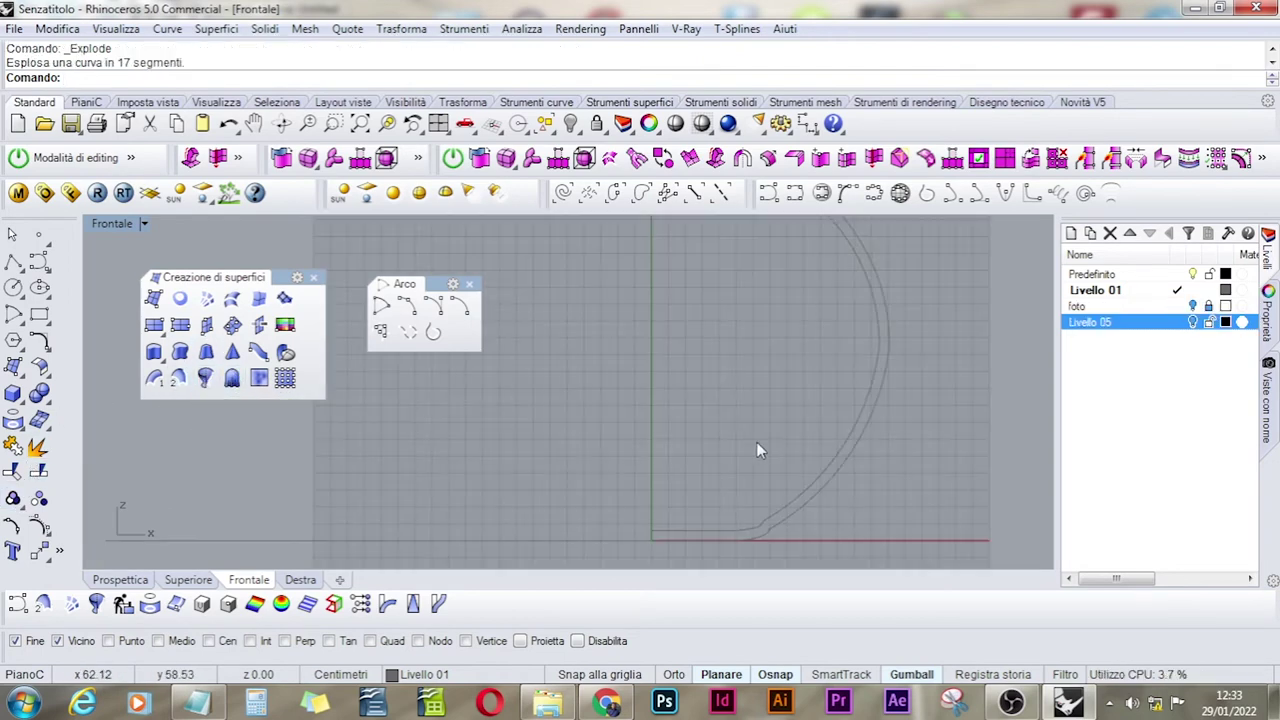
click(708, 530)
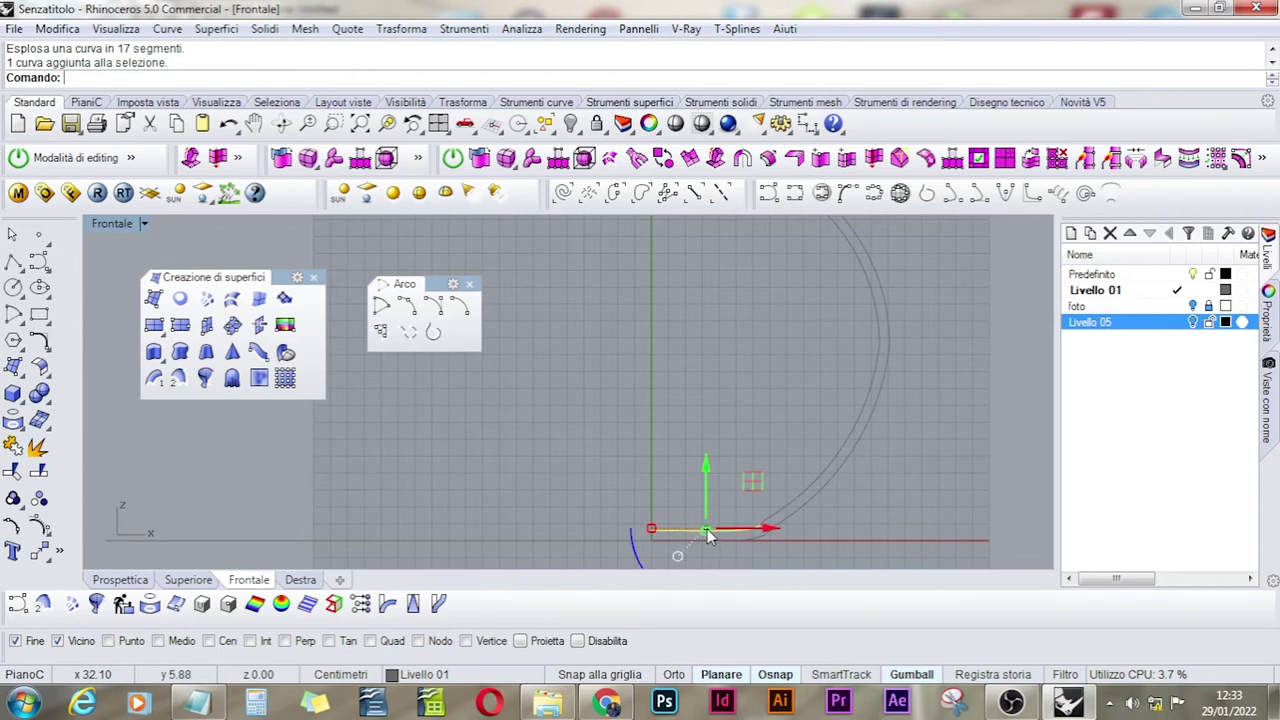
key(Delete)
click(772, 520)
key(Delete)
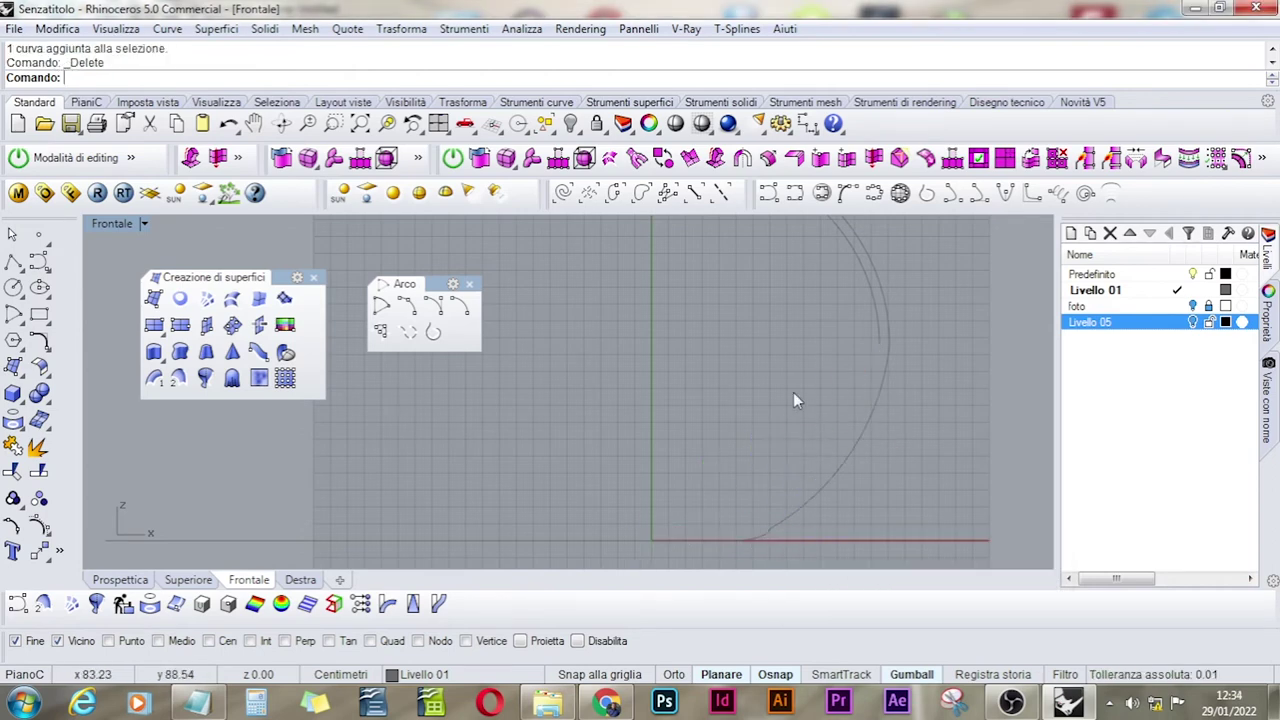
click(867, 287)
key(Delete)
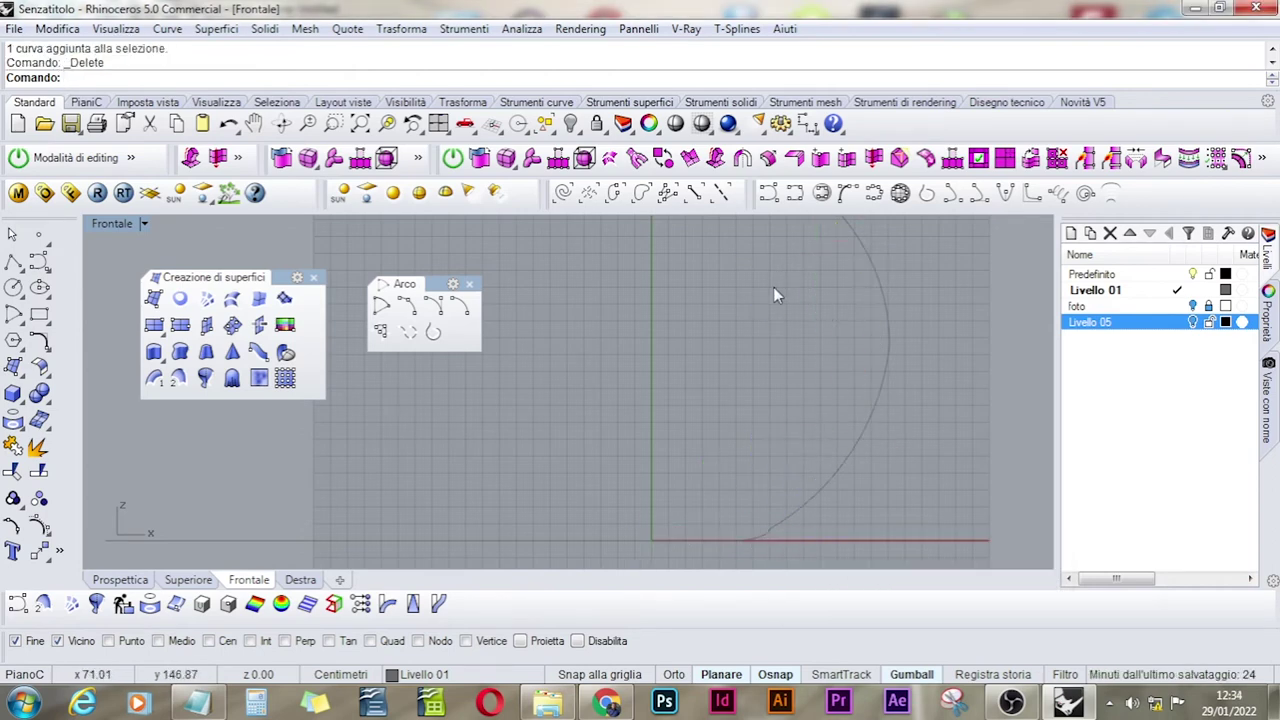
- Delete the inner neck curve and the blend arcs at the rim, keeping the outer neck curve
right_drag(763, 278, 742, 487)
click(717, 408)
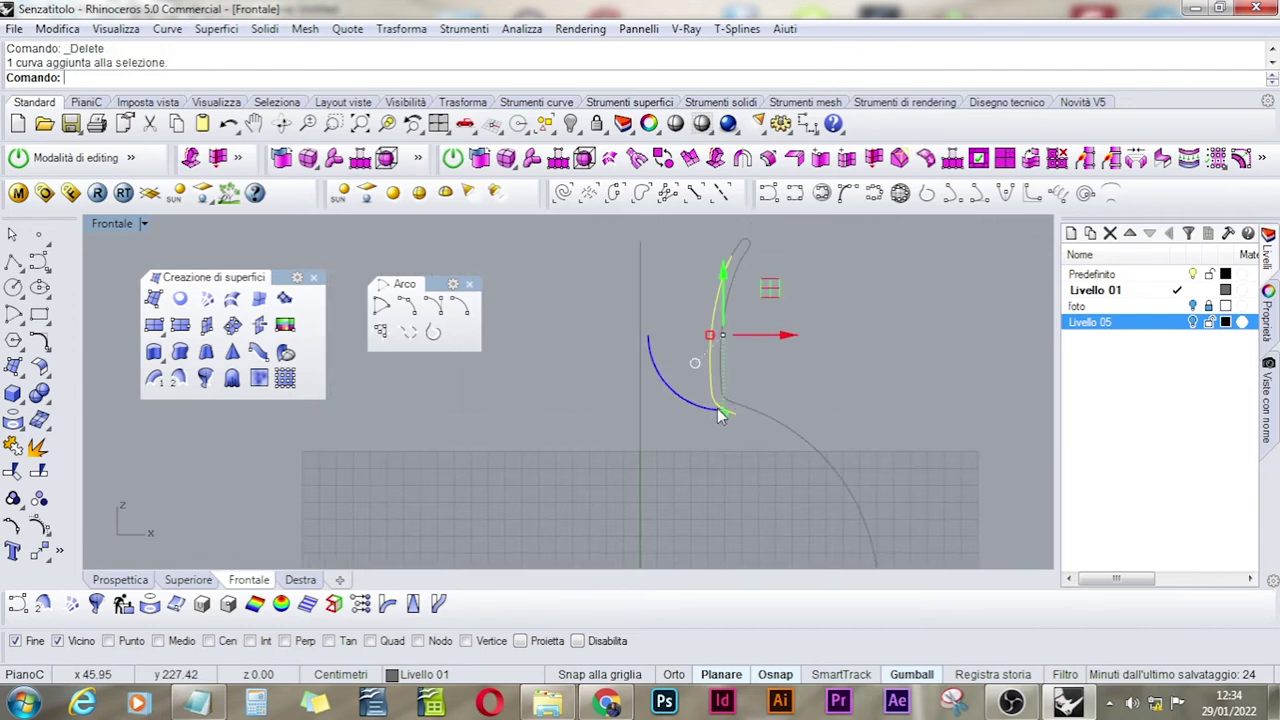
key(Delete)
click(738, 245)
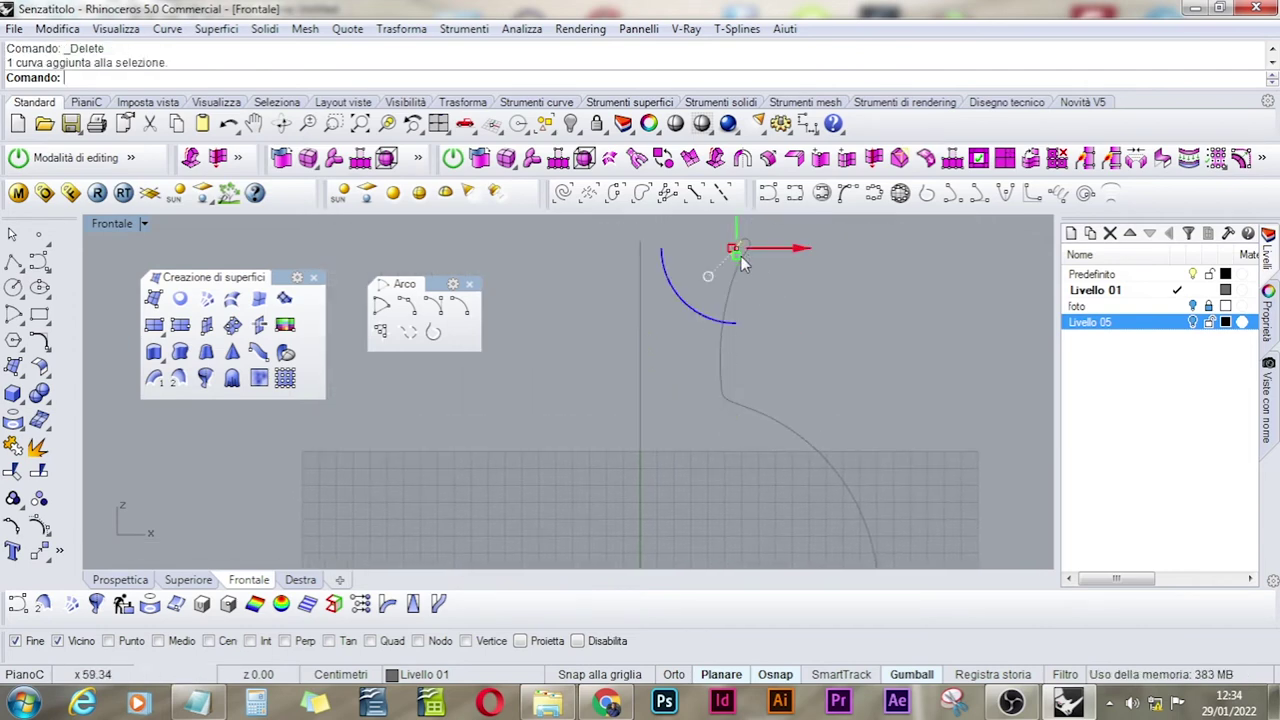
key(Escape)
scroll(738, 245, up, 5)
click(730, 305)
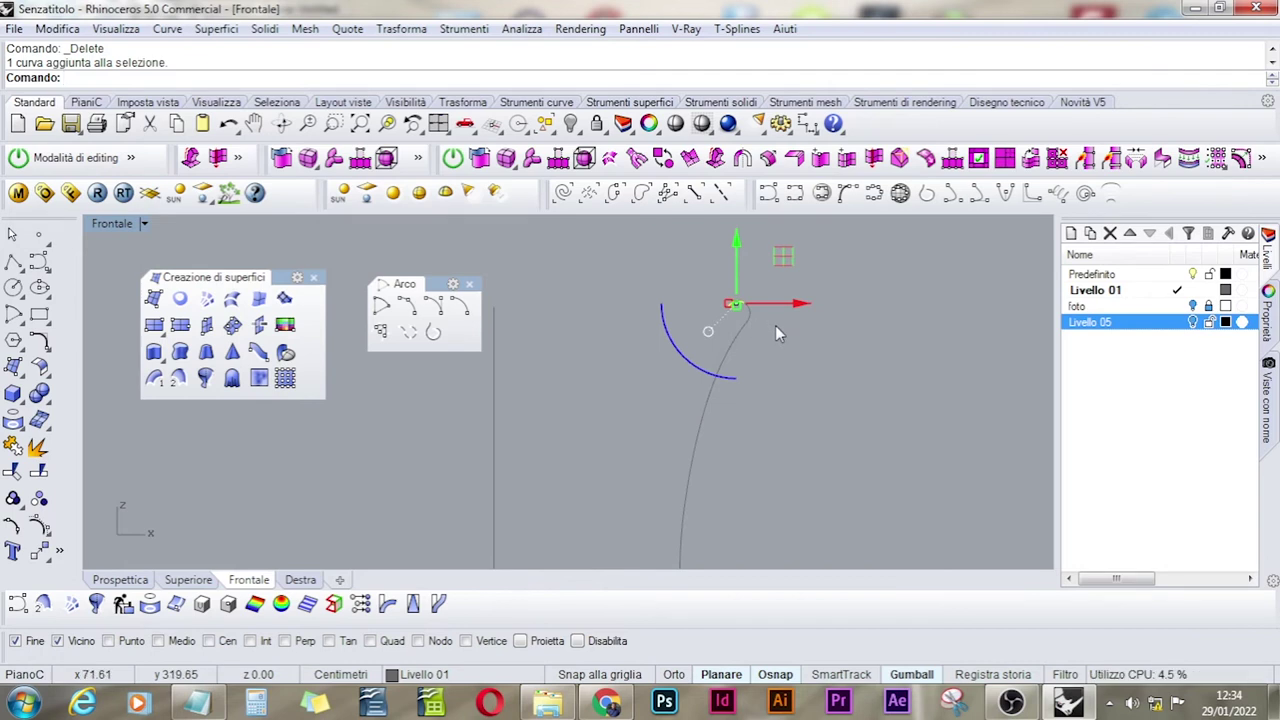
key(Delete)
key(ctrl+z)
key(Delete)
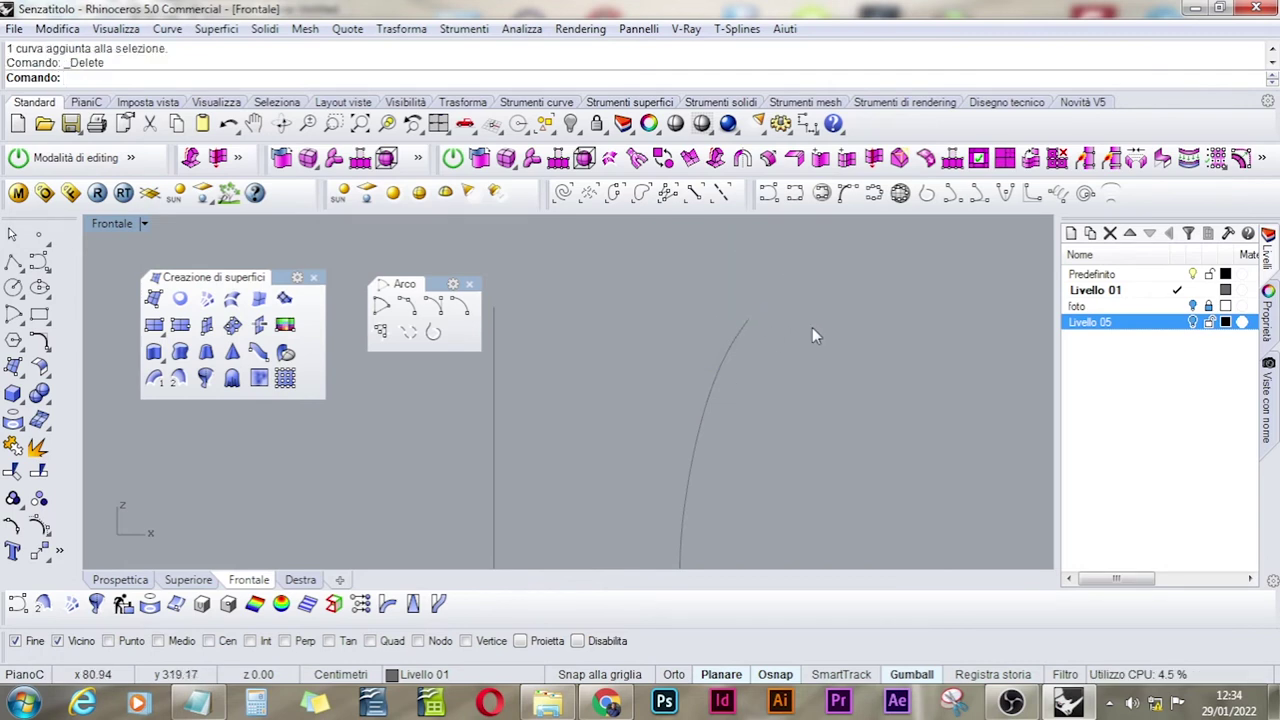
- Enable SmartTrack, show the vertical axis line's control points and lower its upper endpoint level with the profile's top
click(494, 335)
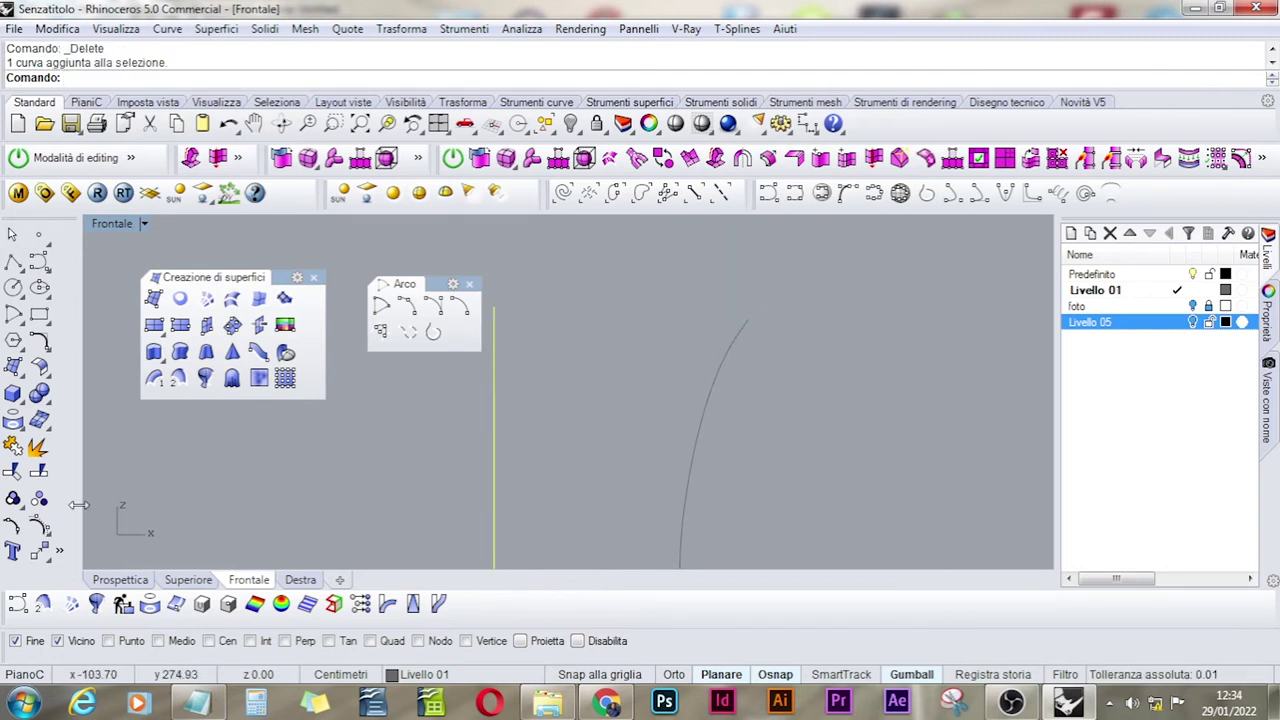
click(39, 525)
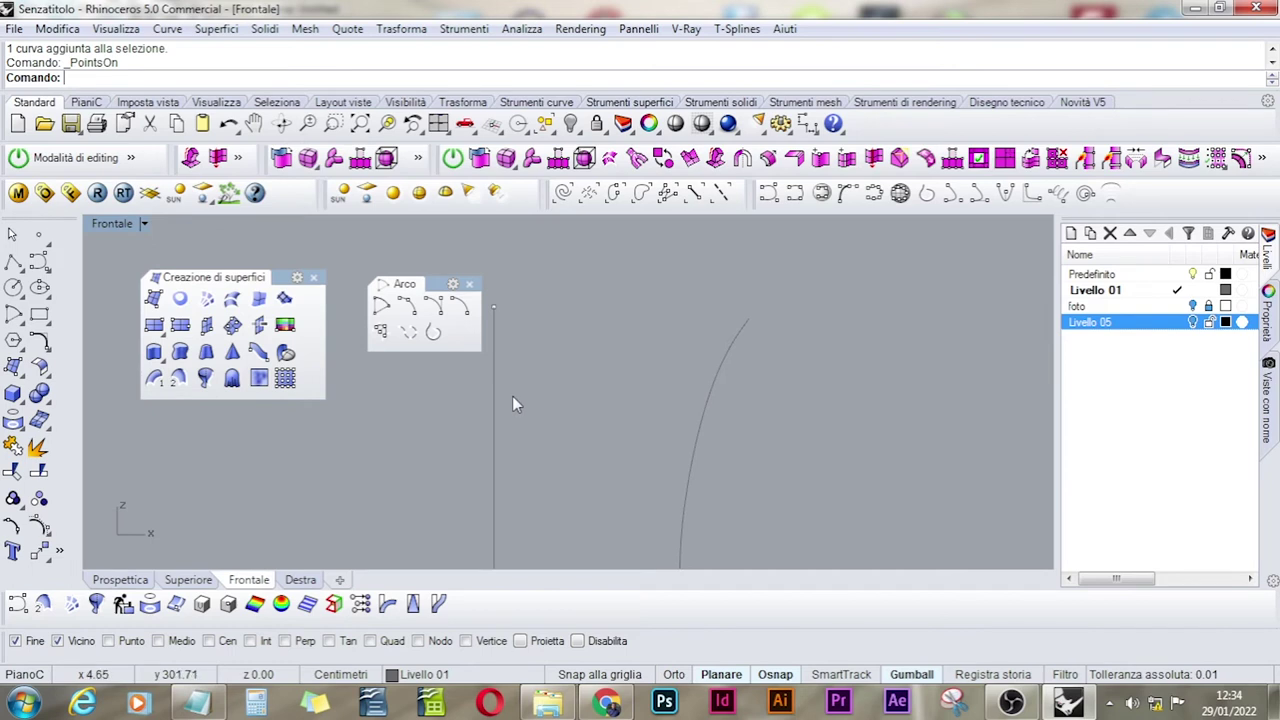
click(840, 674)
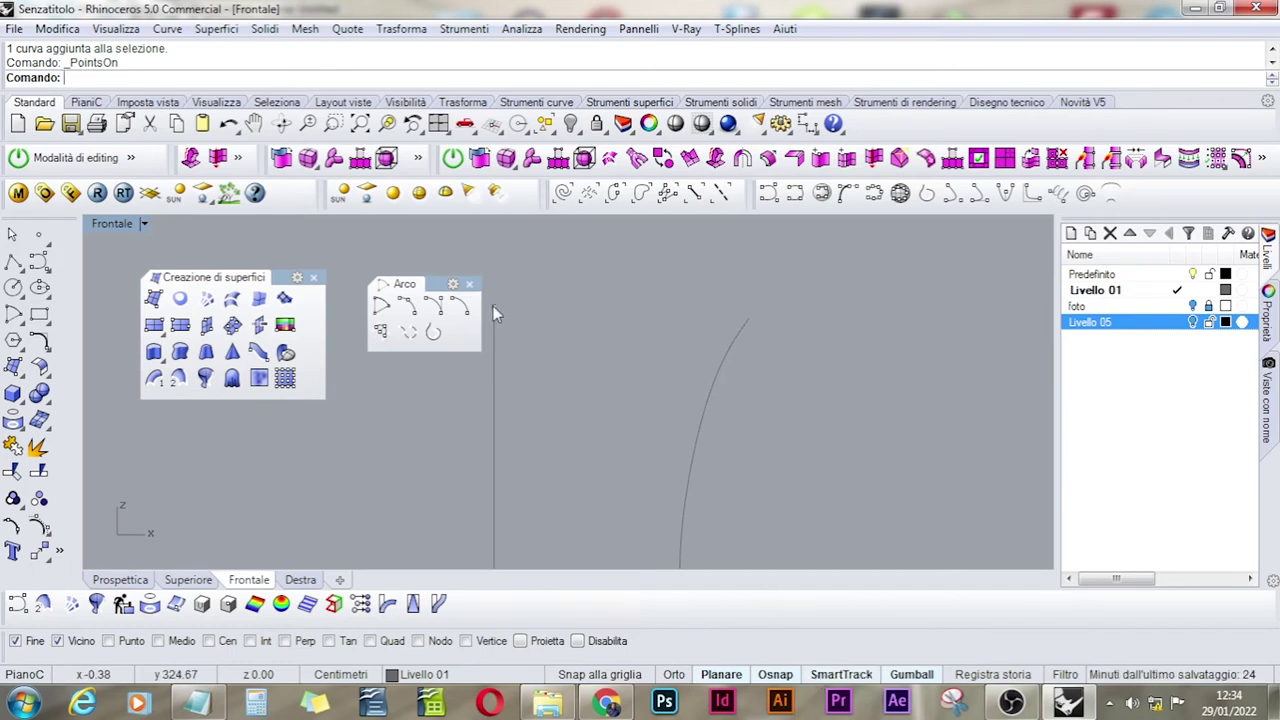
mouse_move(494, 306)
mouse_down()
mouse_move(750, 320)
mouse_move(614, 309)
mouse_move(494, 324)
mouse_up()
click(579, 366)
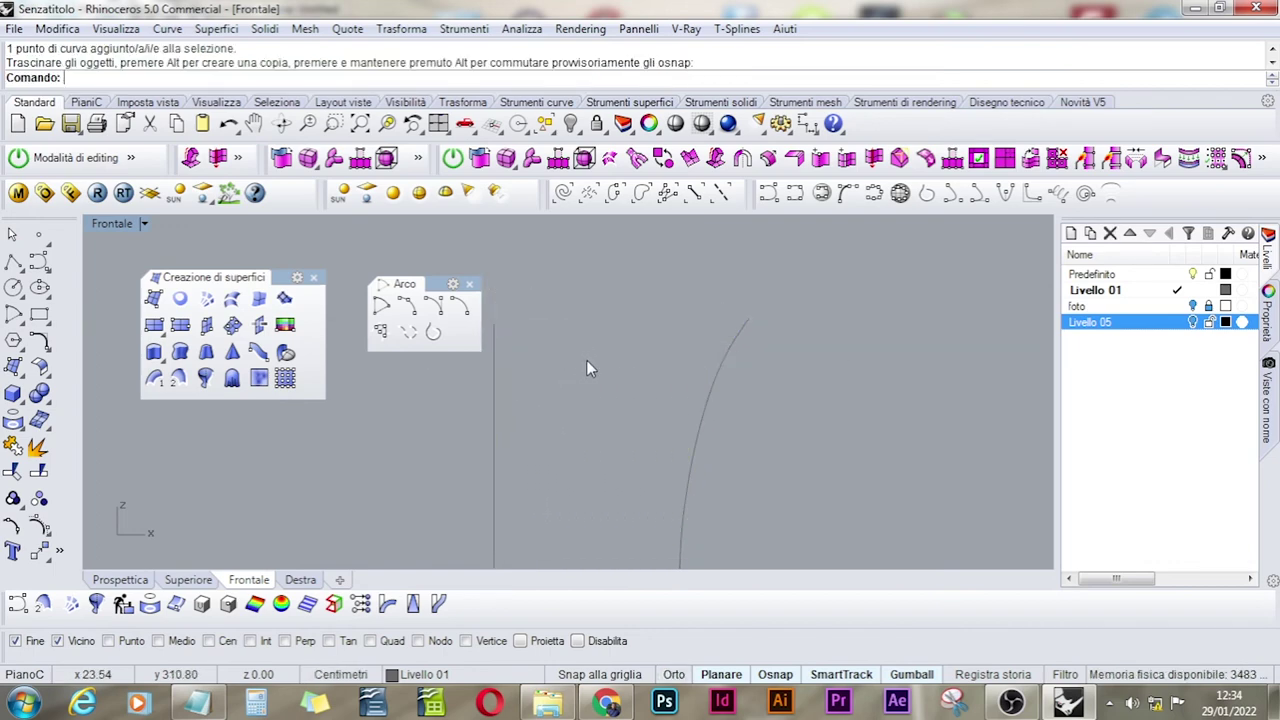
- Select all the remaining curves in the front view and join the connected ones into open curves
scroll(586, 370, down, 5)
click(592, 416)
click(733, 398)
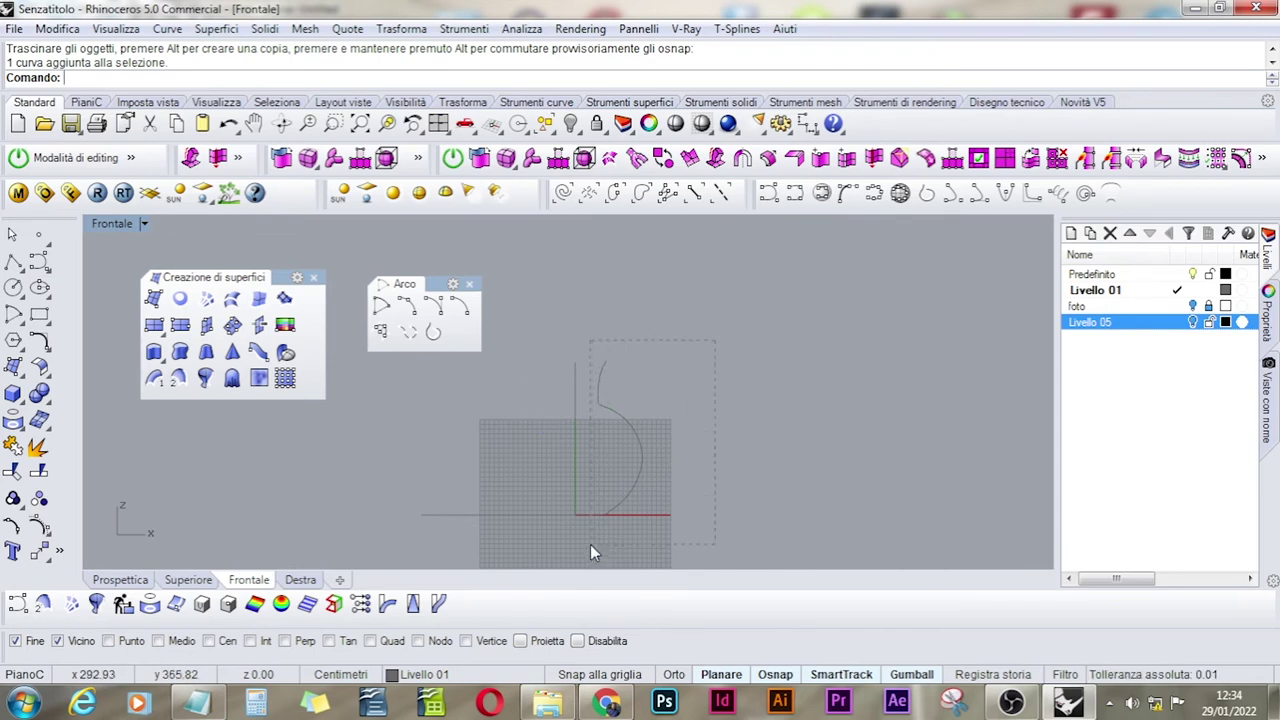
key(ctrl+a)
click(20, 470)
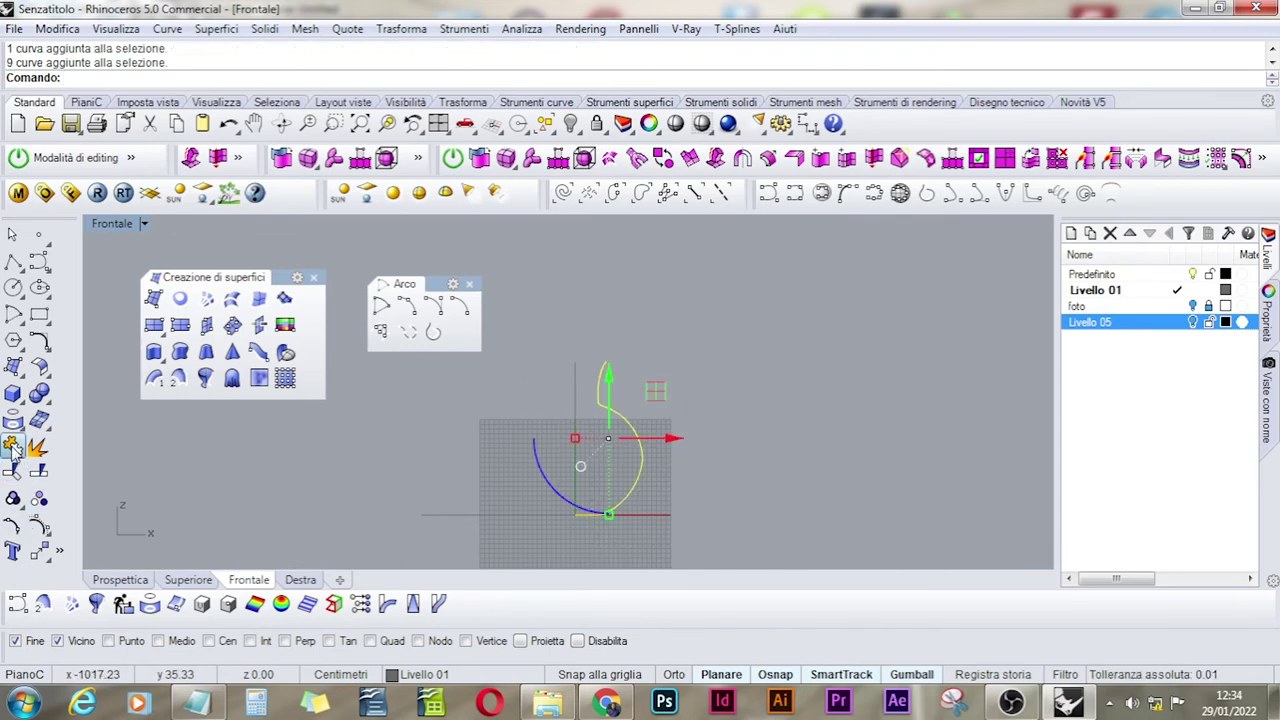
click(587, 384)
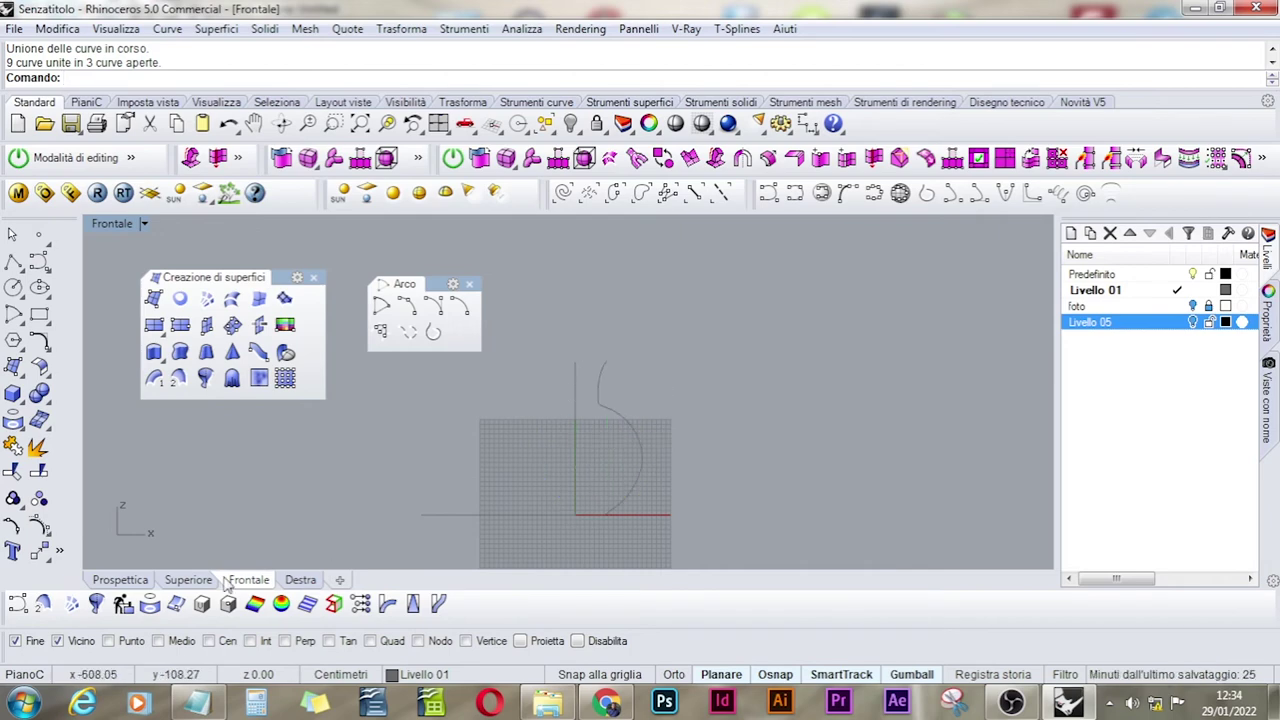
- In the perspective view, shorten the profile's horizontal rim line by deleting the two control points at its free end
click(120, 580)
right_drag(802, 414, 671, 444)
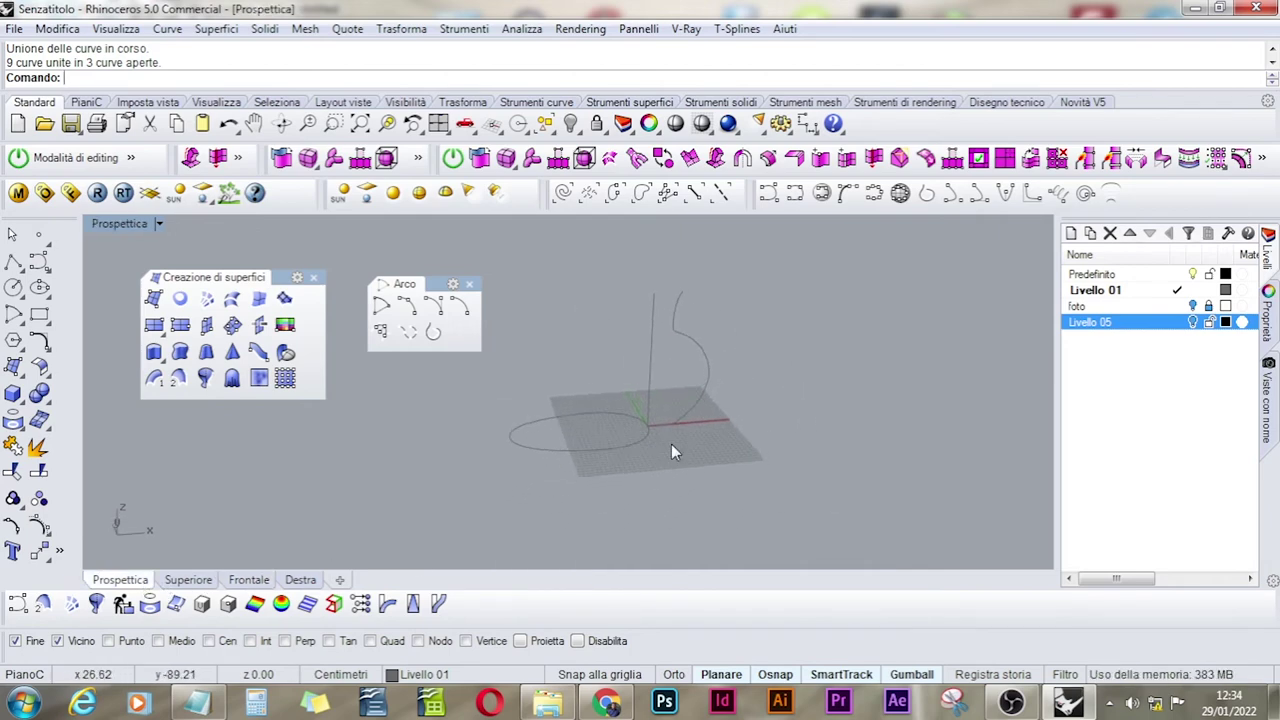
scroll(704, 357, up, 2)
click(682, 444)
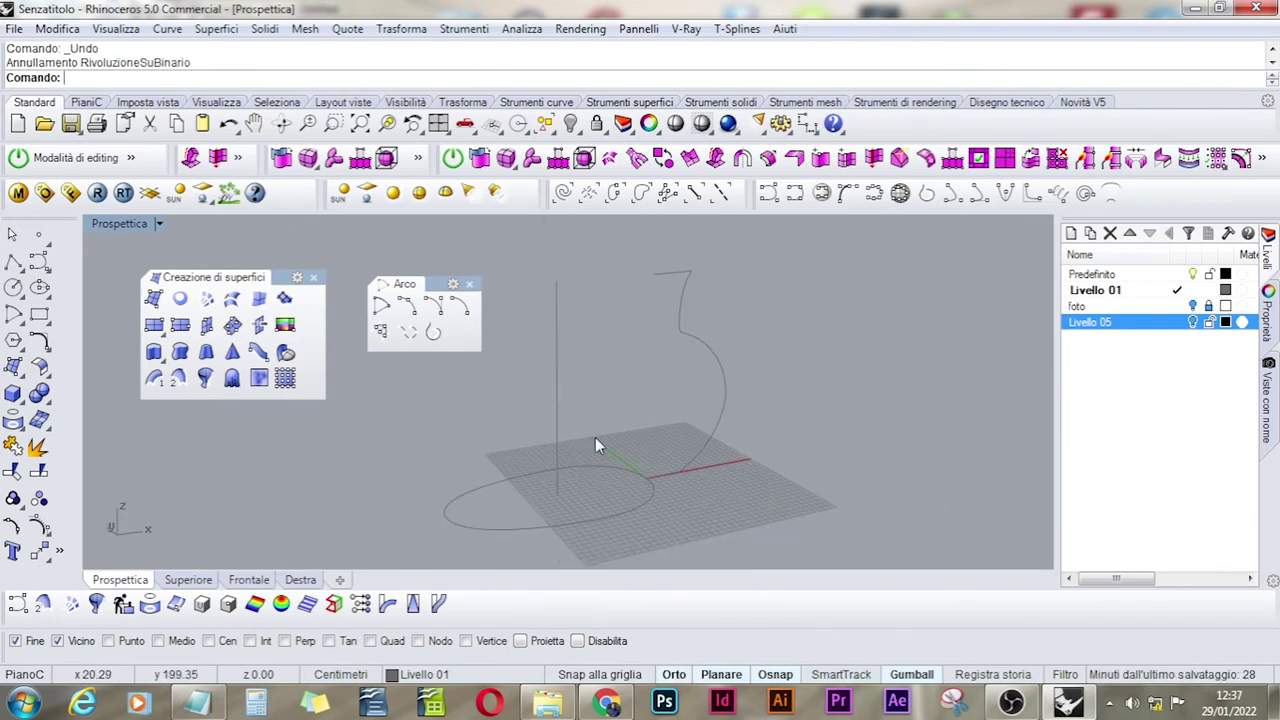
right_drag(595, 440, 613, 376)
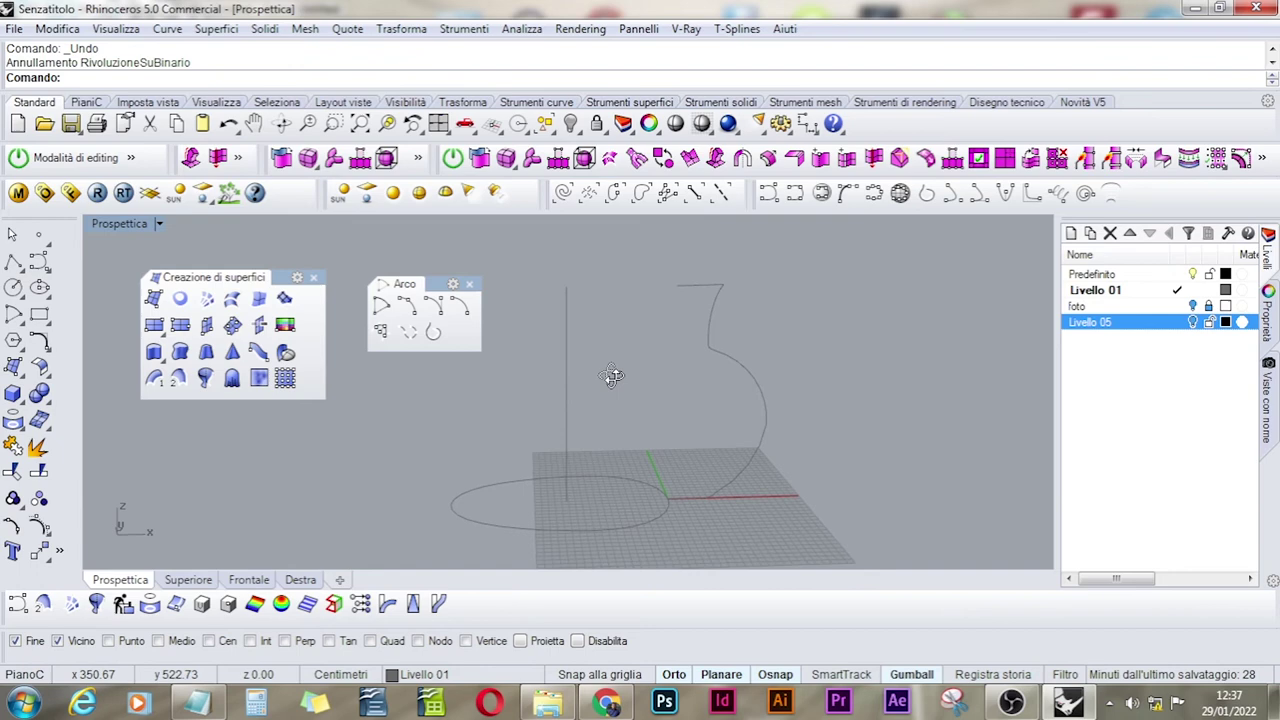
scroll(704, 278, up, 3)
click(704, 292)
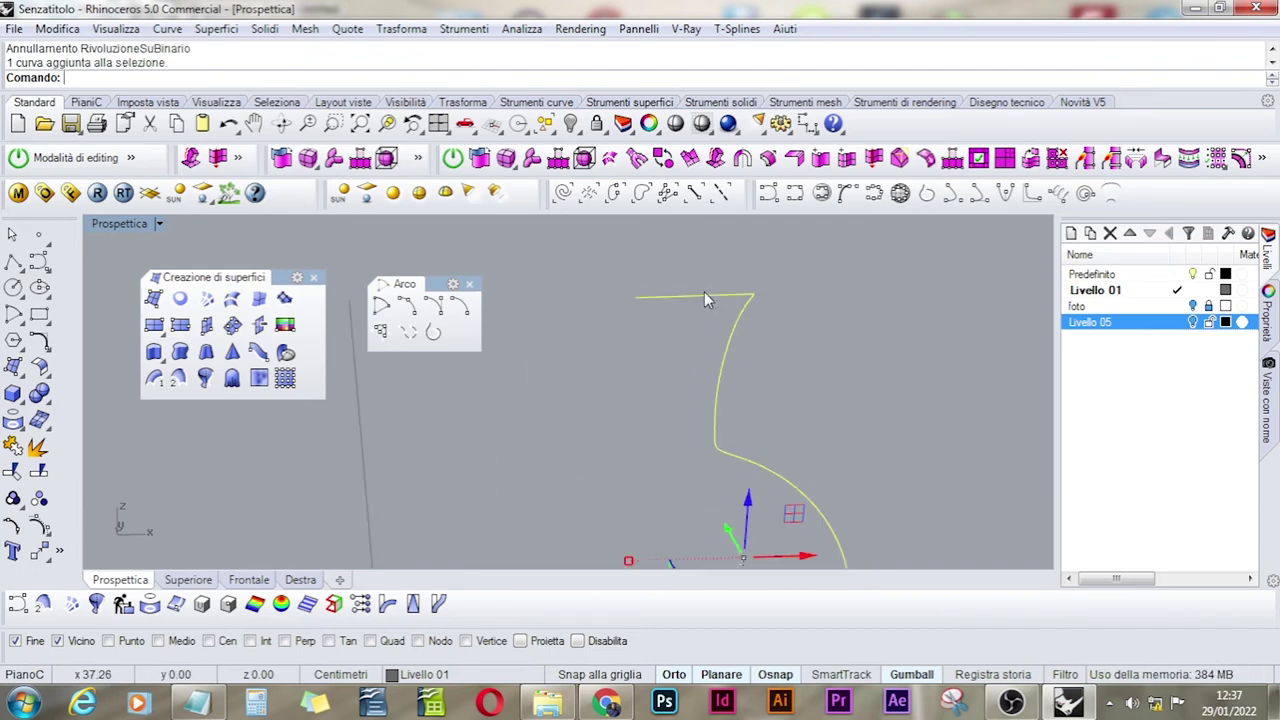
click(40, 524)
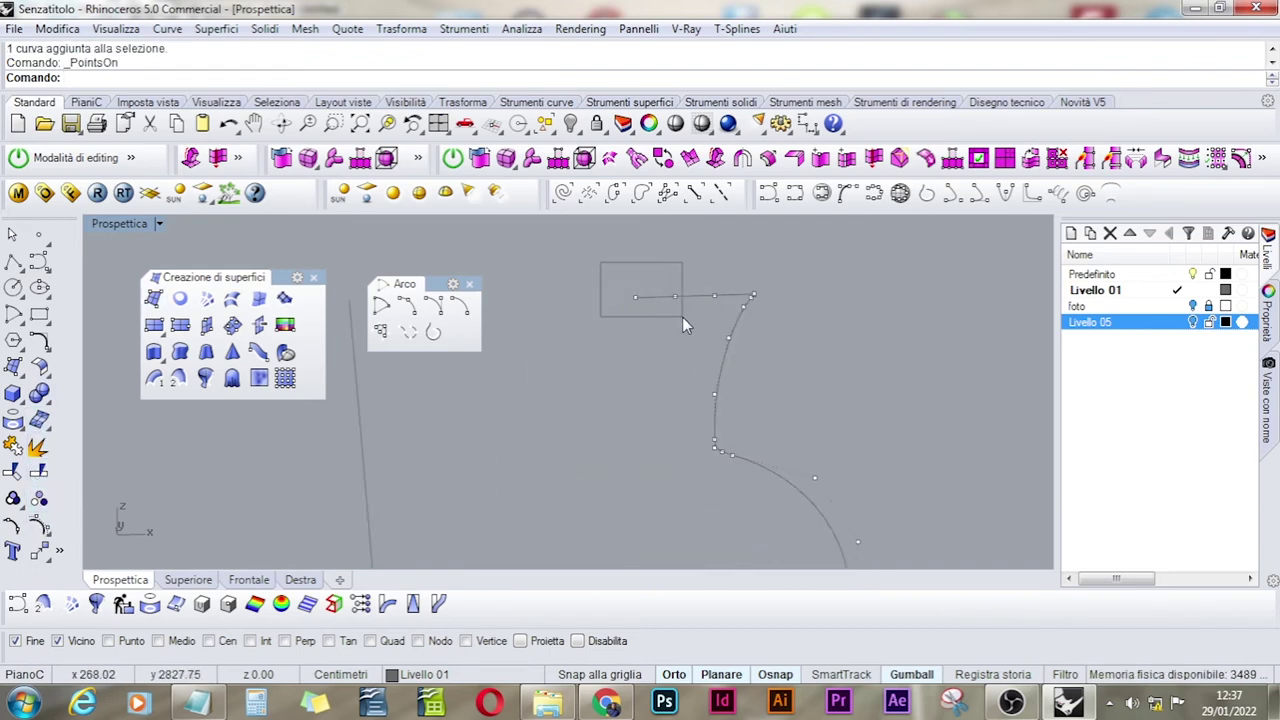
drag(682, 317, 689, 316)
key(Delete)
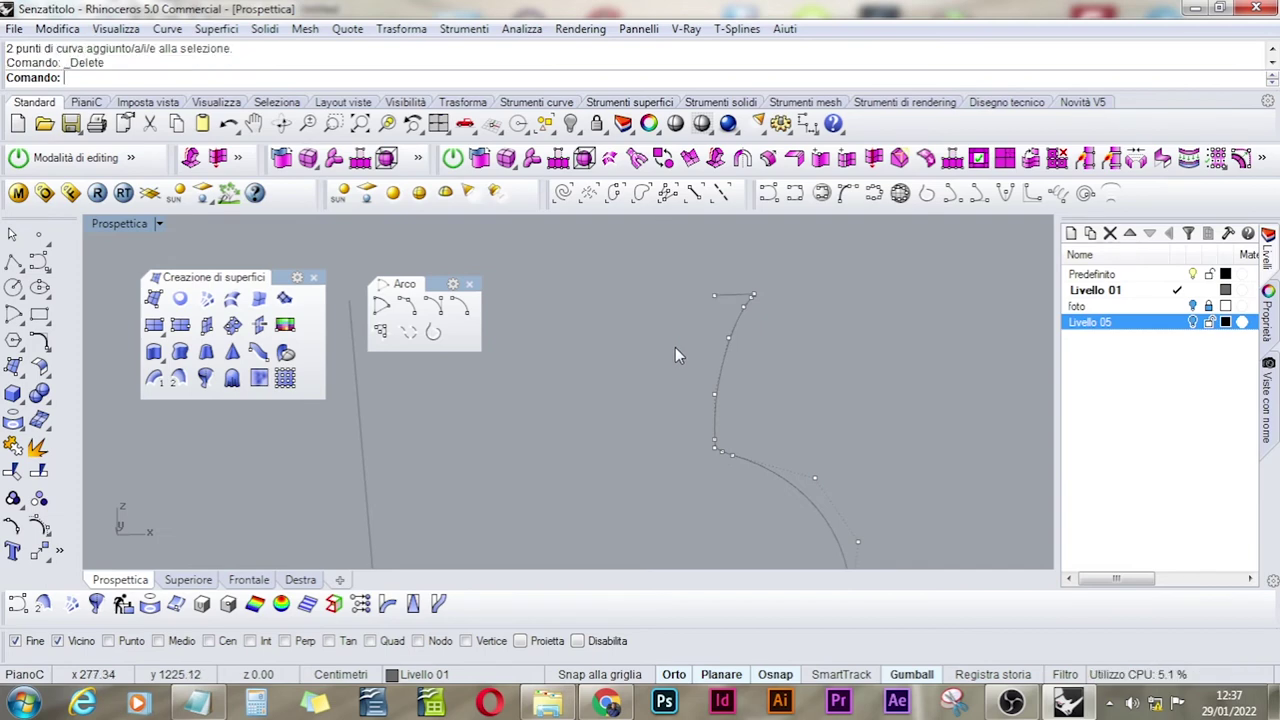
- Rail-revolve the vase profile along the closed oval curve, using the vertical line's endpoints as the revolution axis
scroll(698, 360, down, 5)
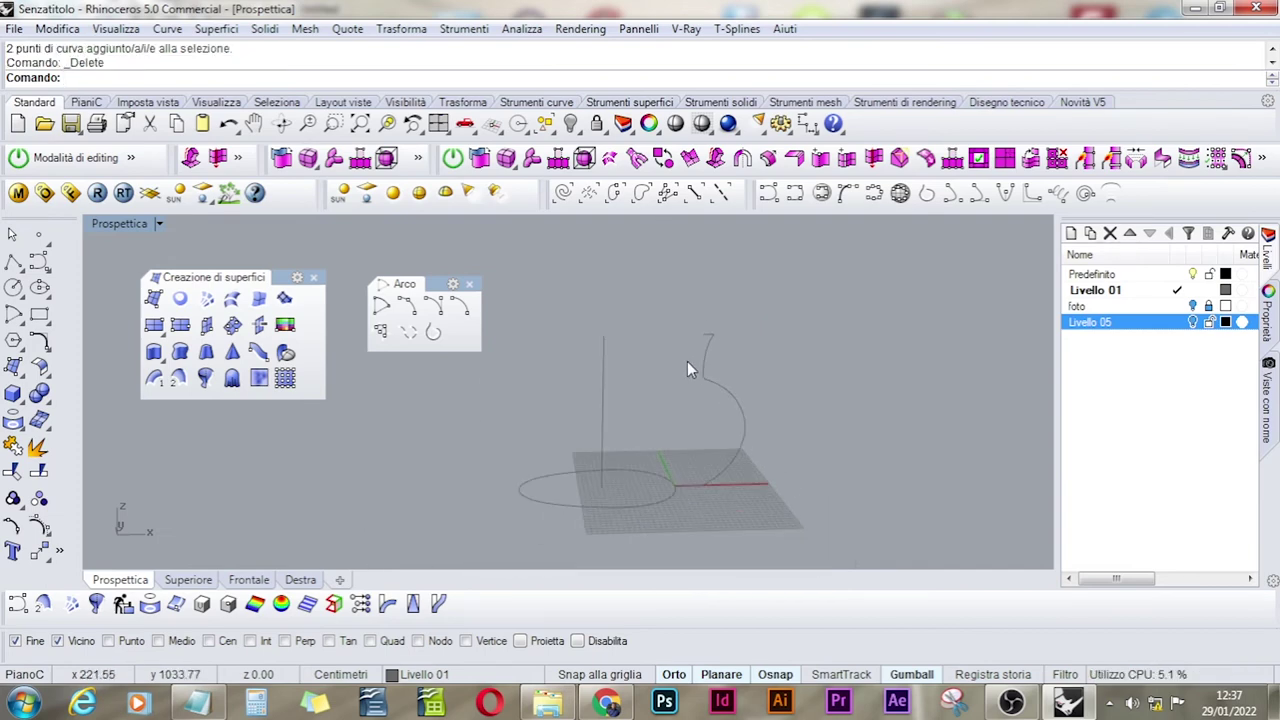
right_drag(634, 444, 660, 487)
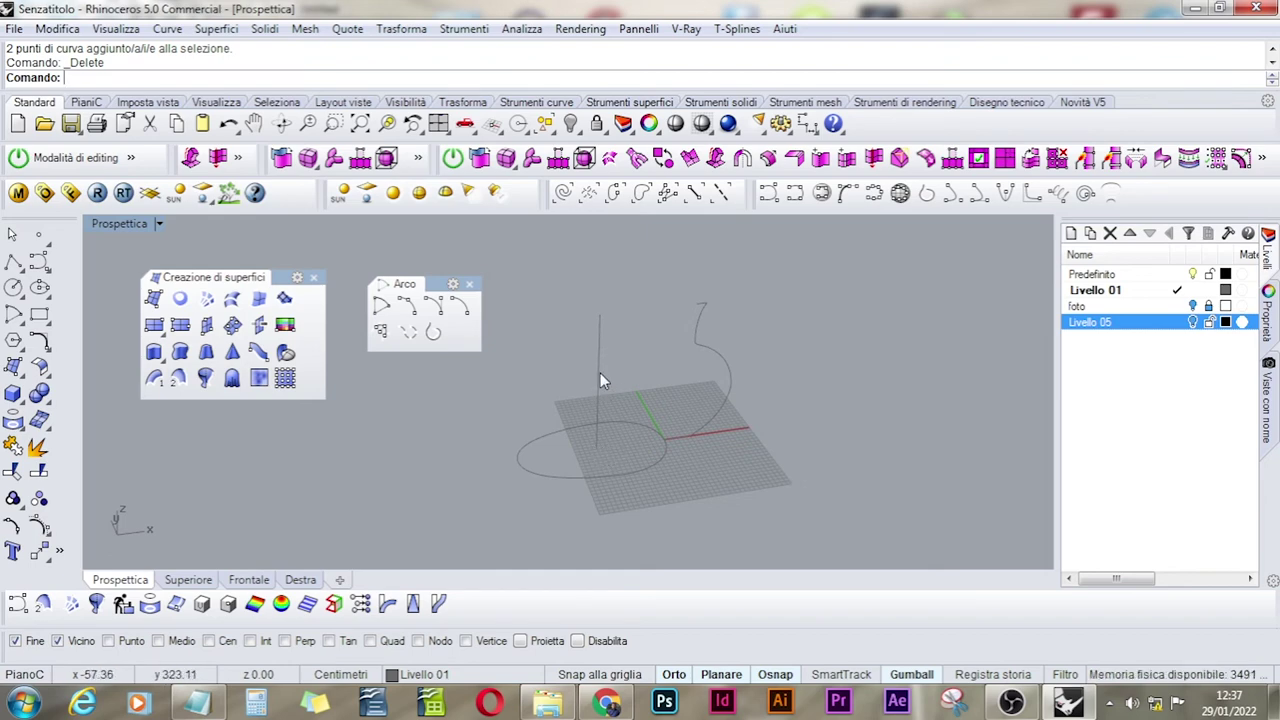
right_drag(617, 449, 617, 370)
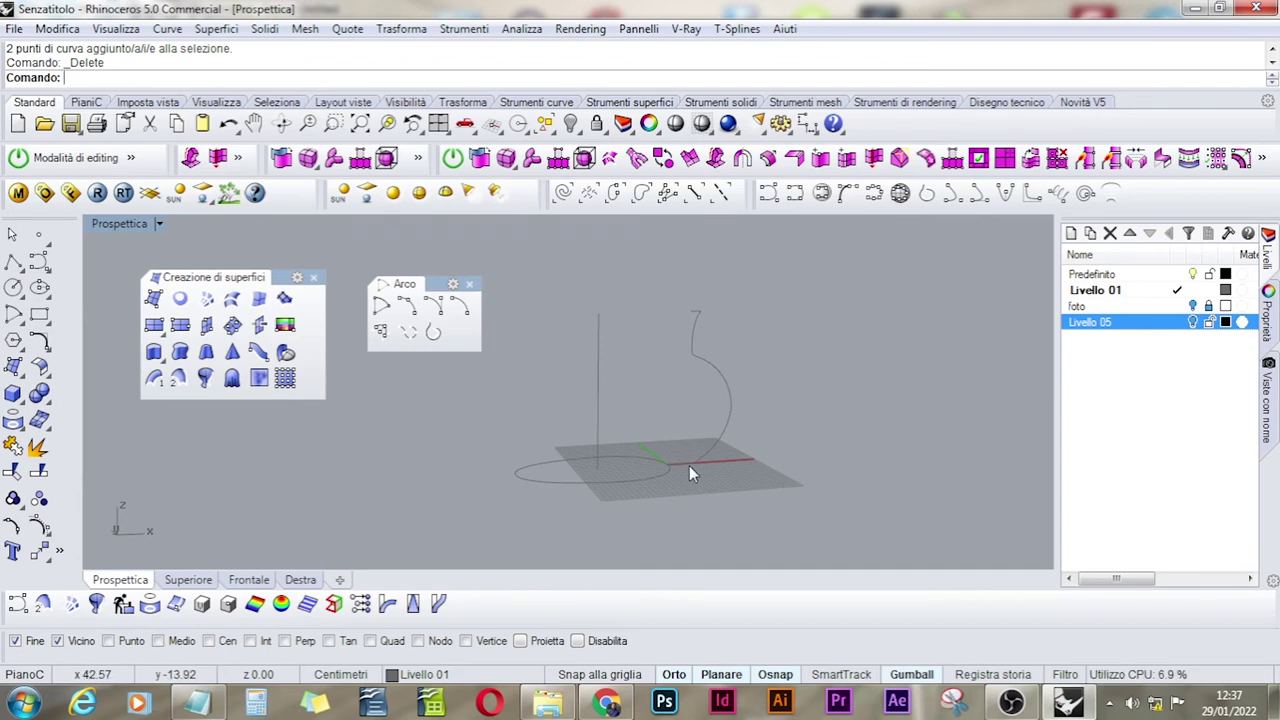
right_drag(689, 465, 593, 468)
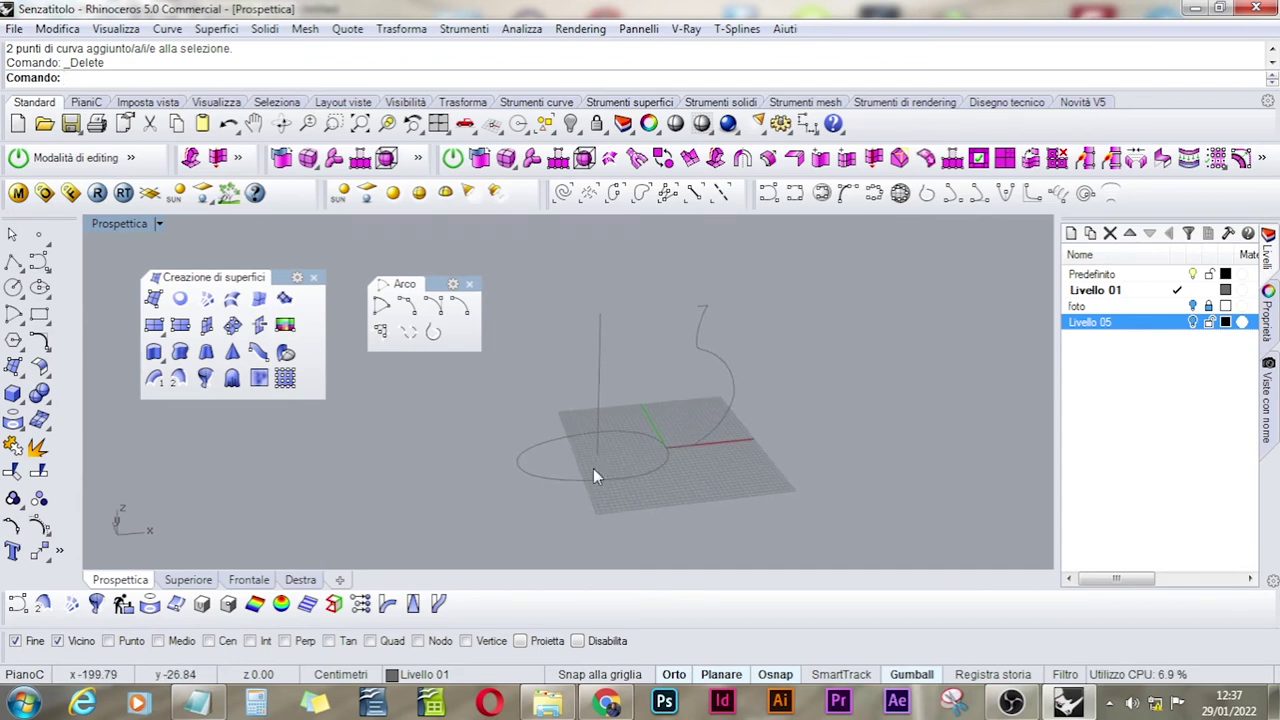
right_click(206, 380)
click(704, 444)
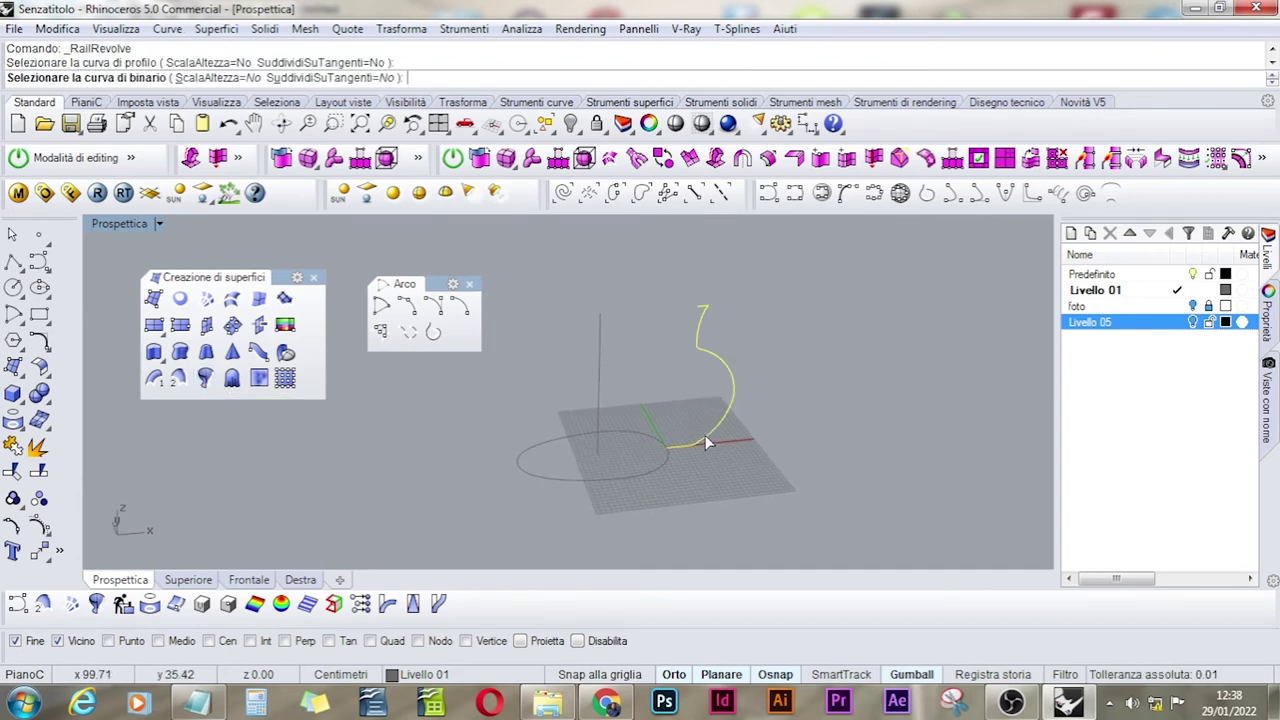
click(651, 465)
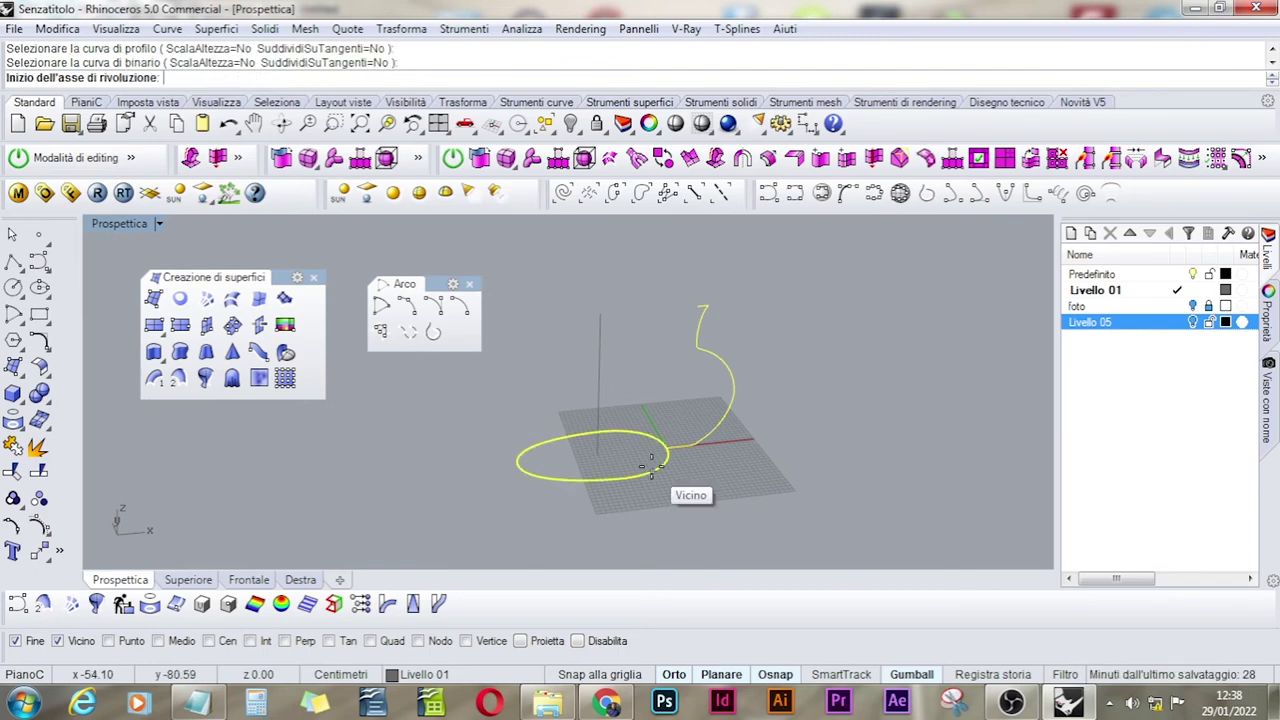
click(600, 455)
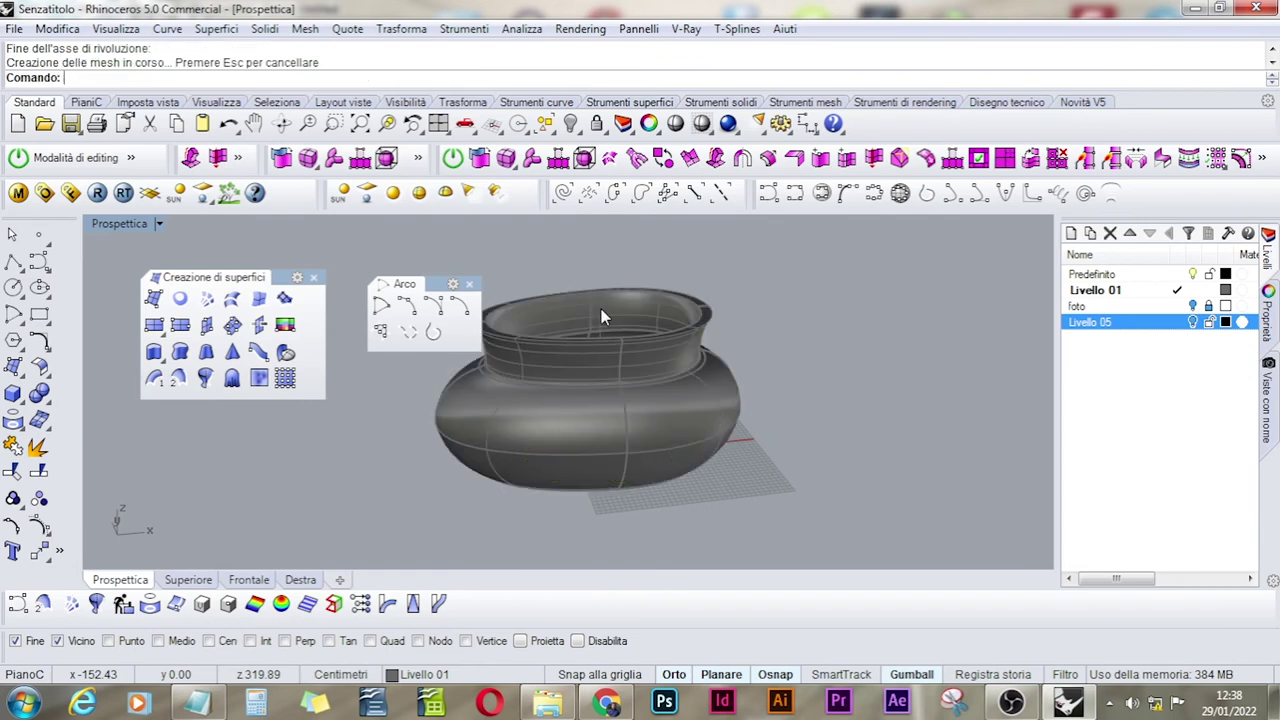
click(600, 316)
- Create a planar surface from the closed oval base curve, accepting boolean processing of the self-intersecting curves
right_drag(585, 308, 572, 391)
scroll(552, 372, up, 5)
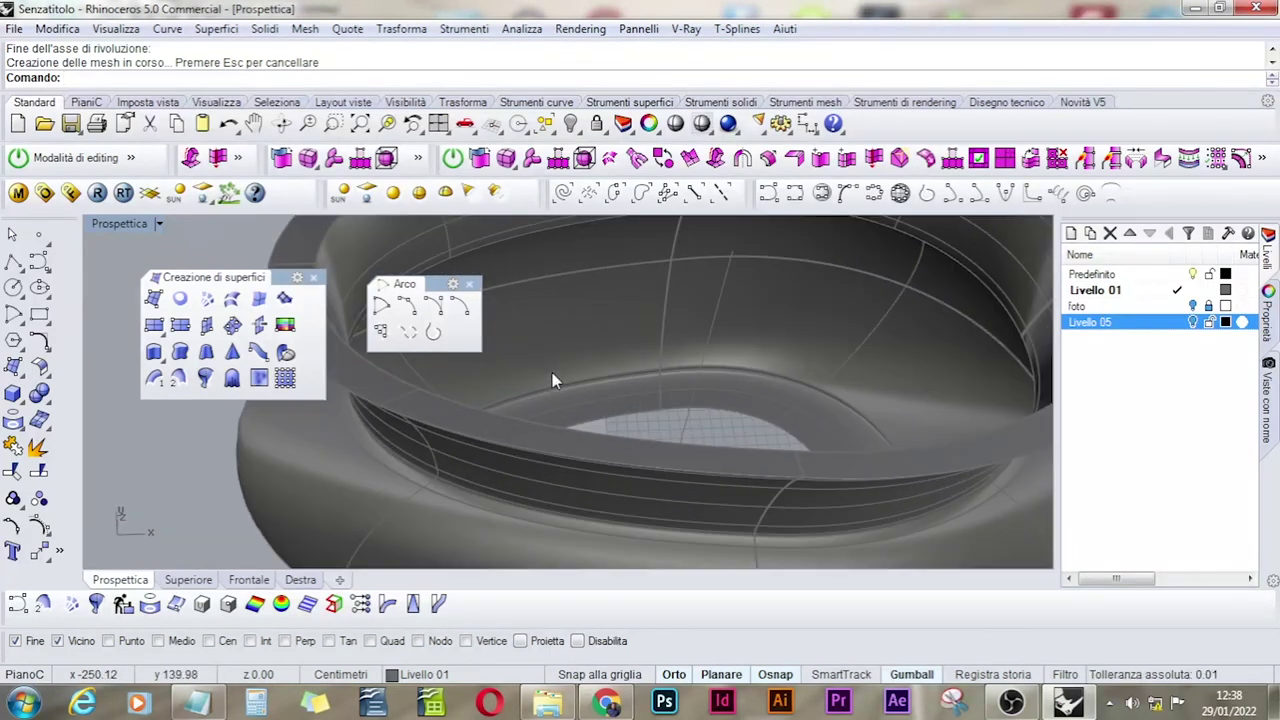
right_drag(711, 392, 484, 298)
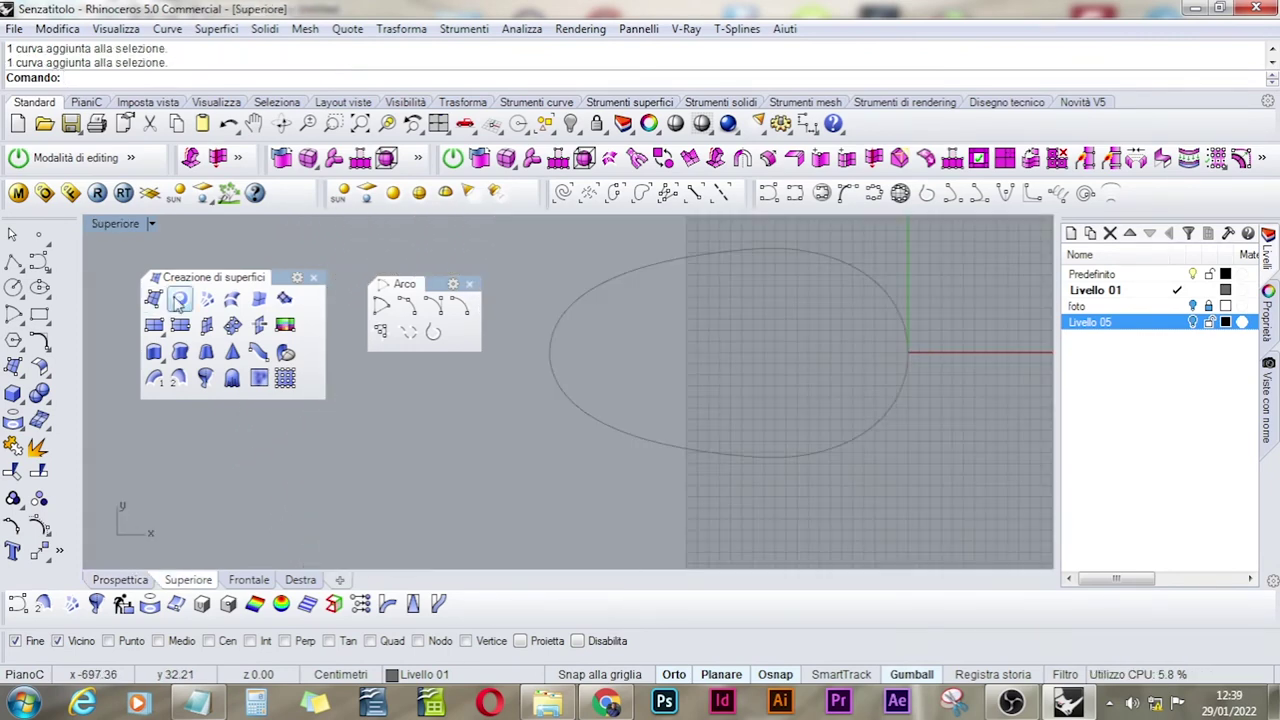
click(153, 298)
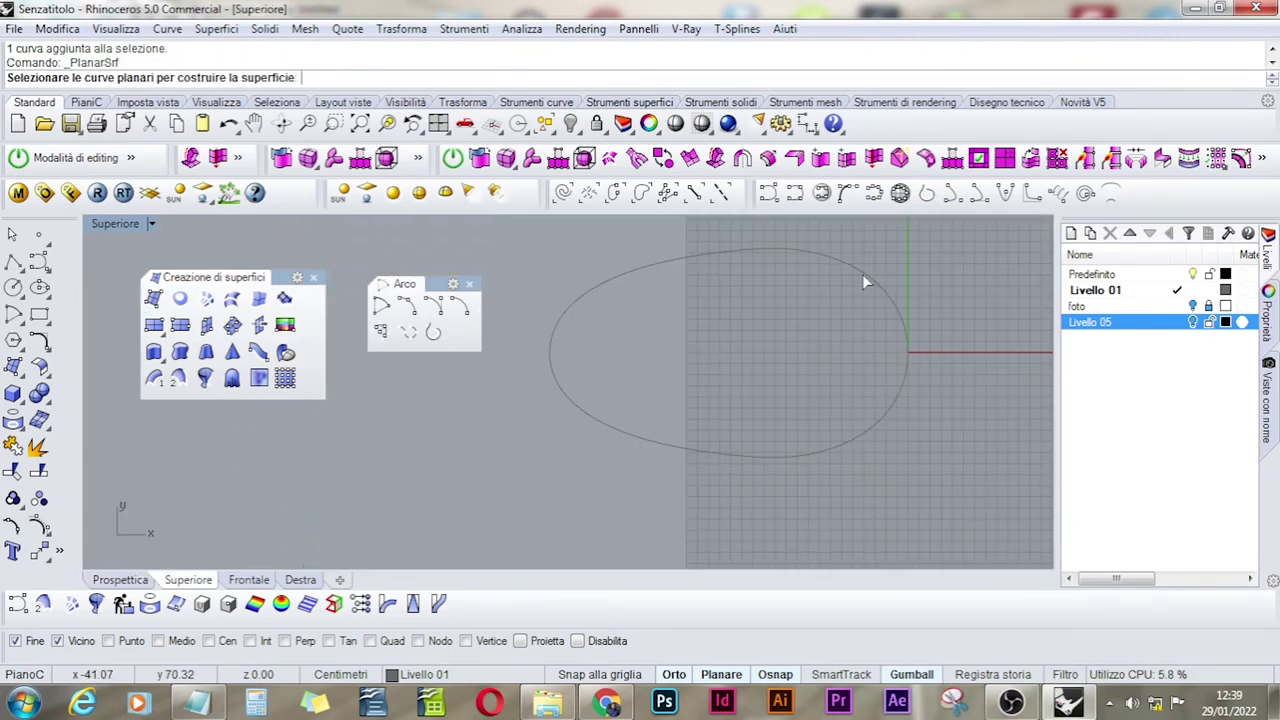
click(863, 280)
key(Return)
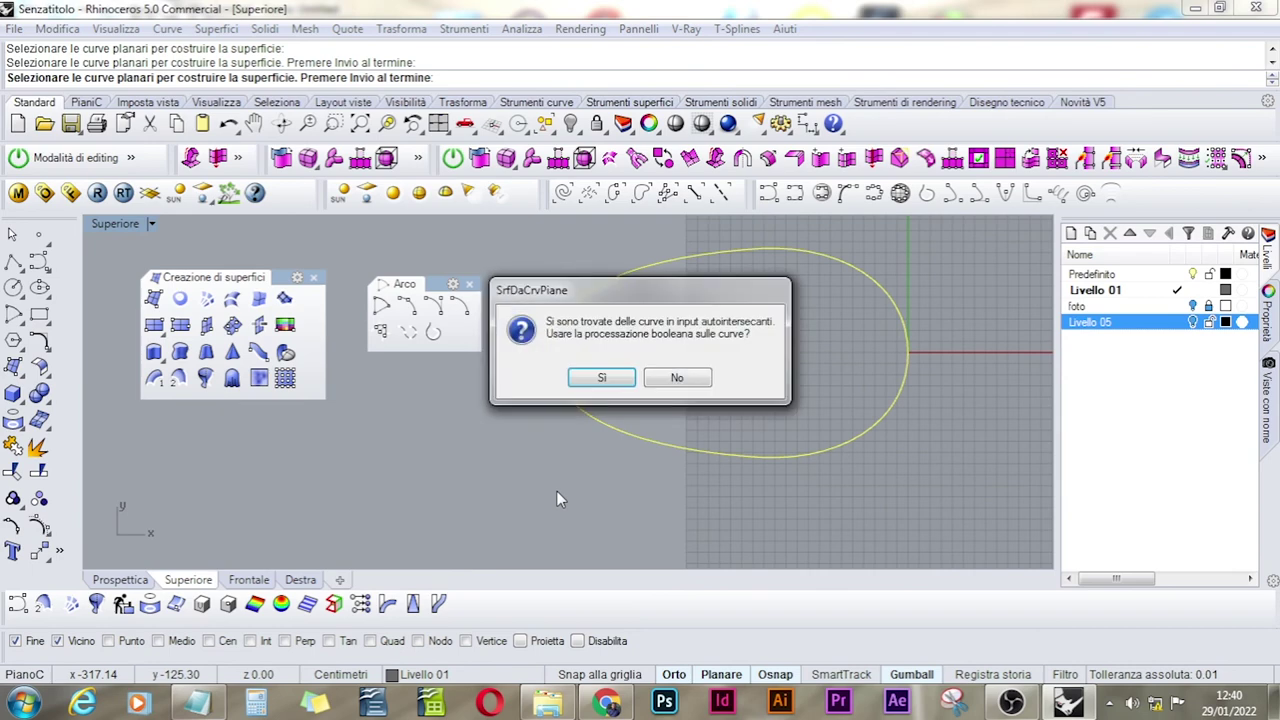
click(603, 378)
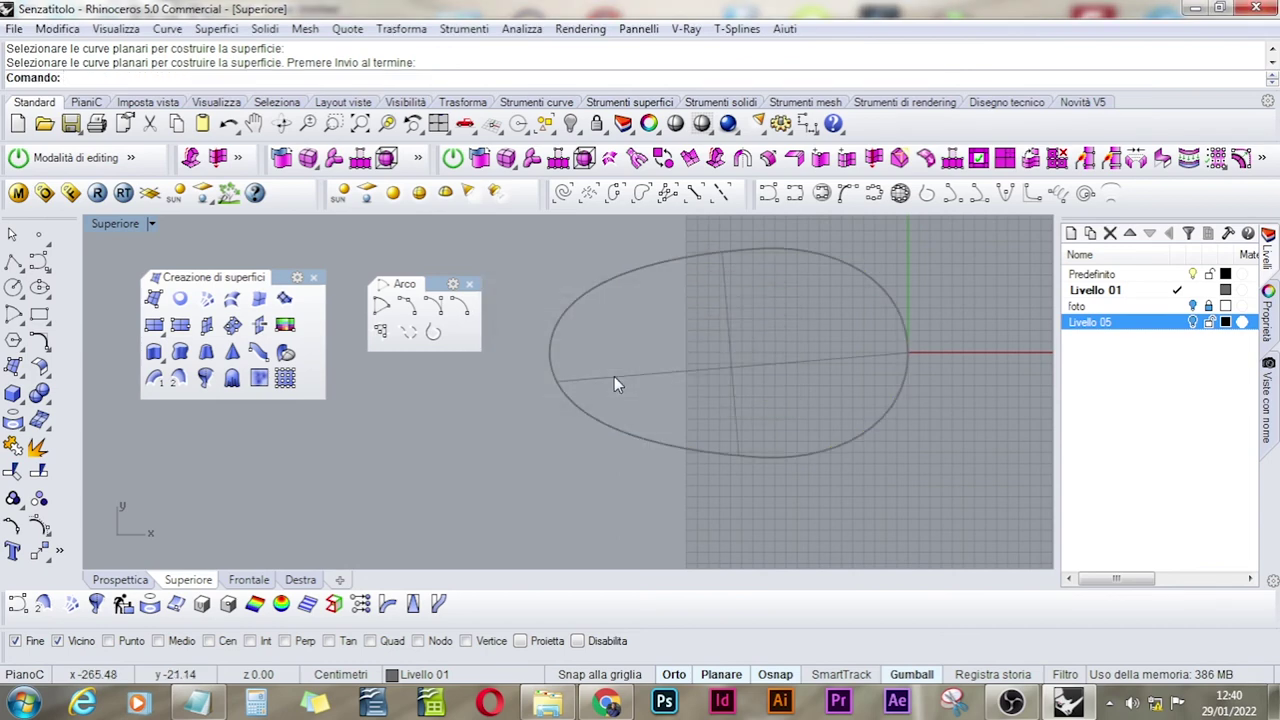
- In the perspective view, unhide all the hidden objects so the revolved vase is shown with the planar base
click(122, 580)
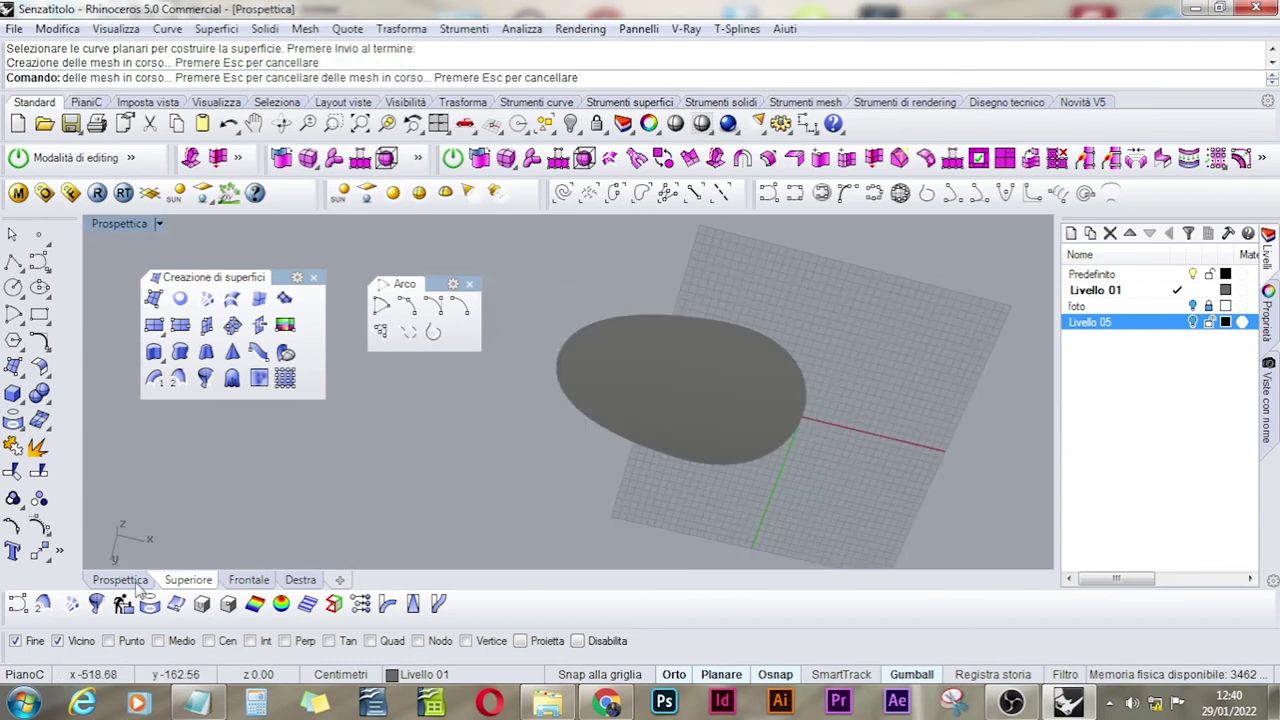
right_drag(711, 496, 712, 522)
shift+right_click(688, 160)
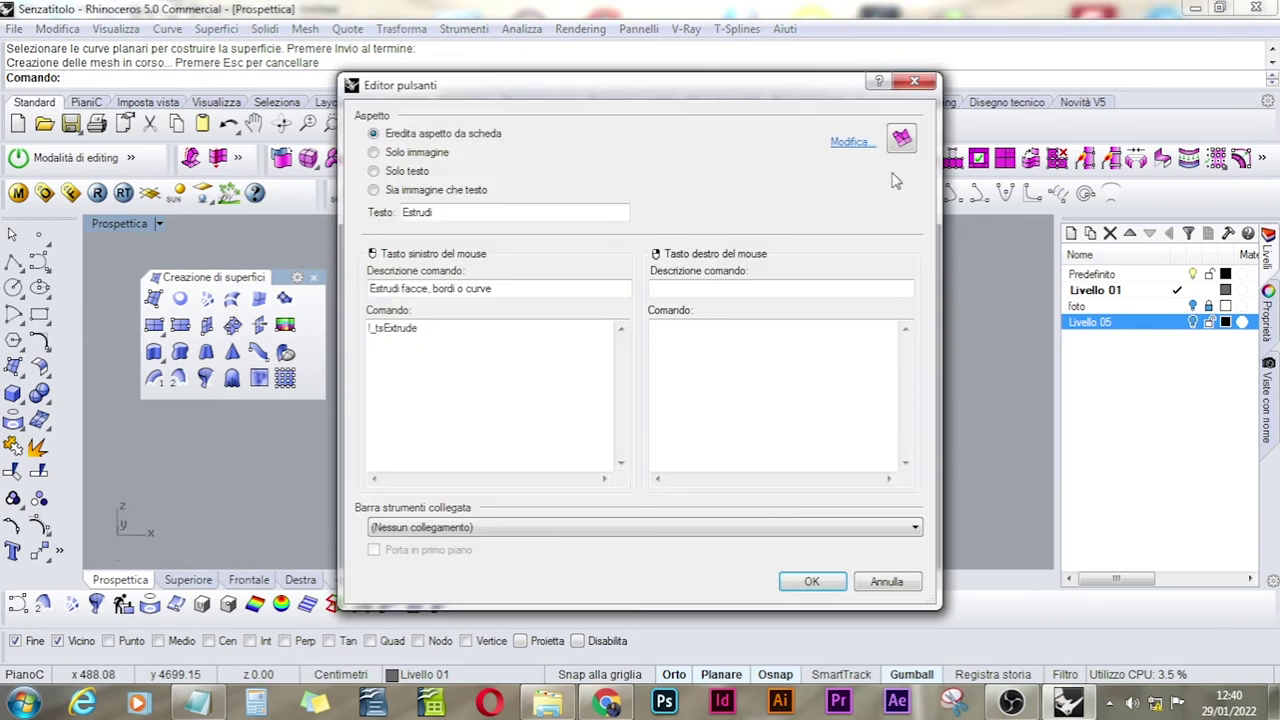
key(Escape)
shift+right_drag(763, 323, 700, 466)
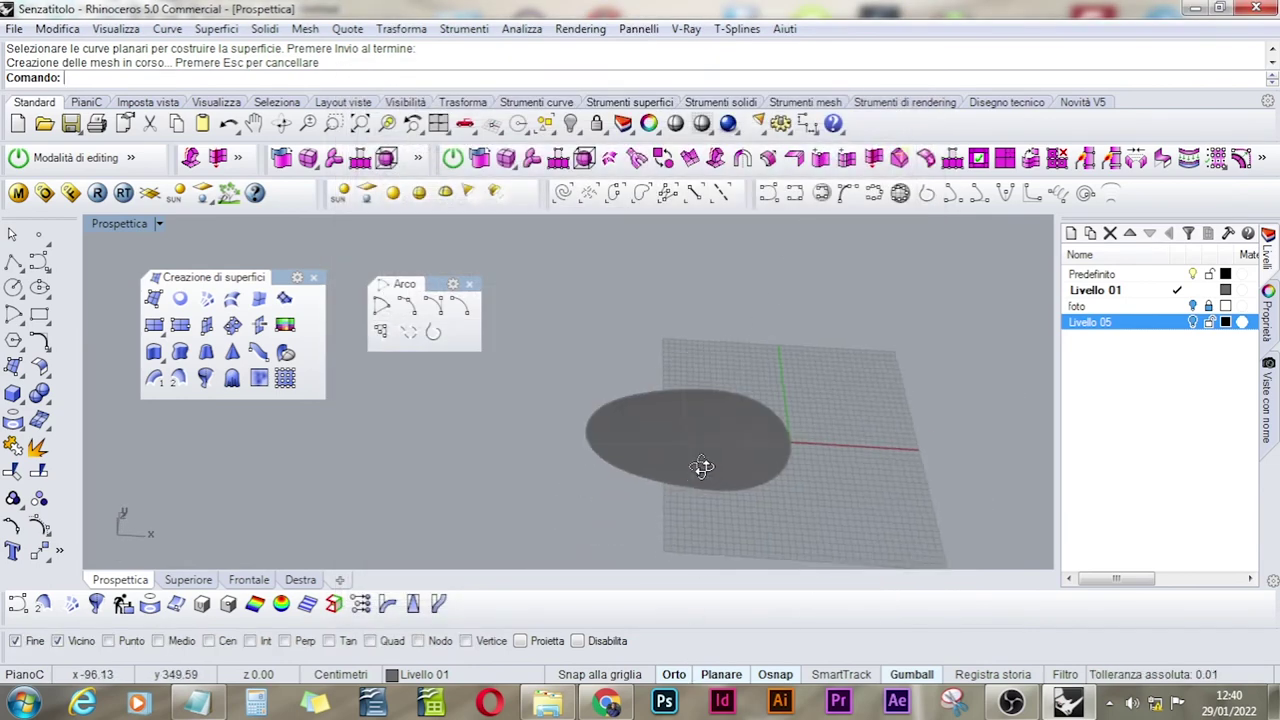
click(698, 450)
key(Escape)
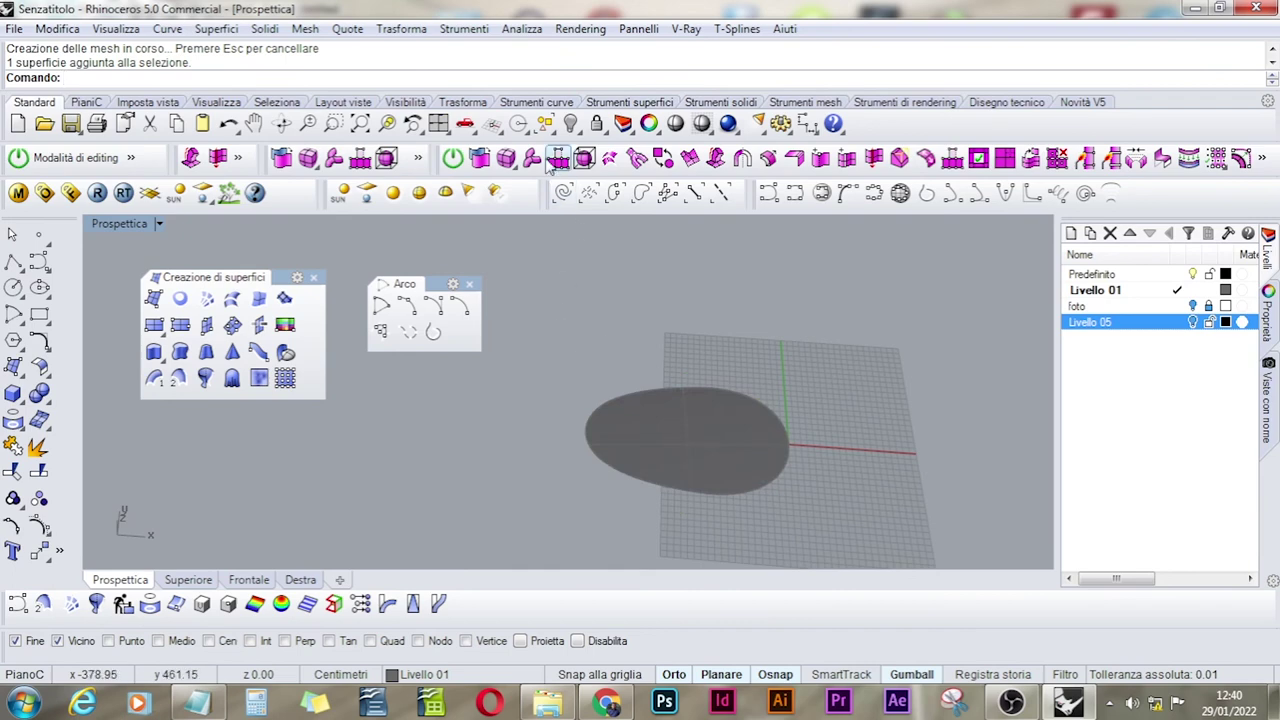
right_click(571, 123)
- Join the planar base surface to the vase body as one polysurface, working from underneath
right_drag(677, 440, 700, 253)
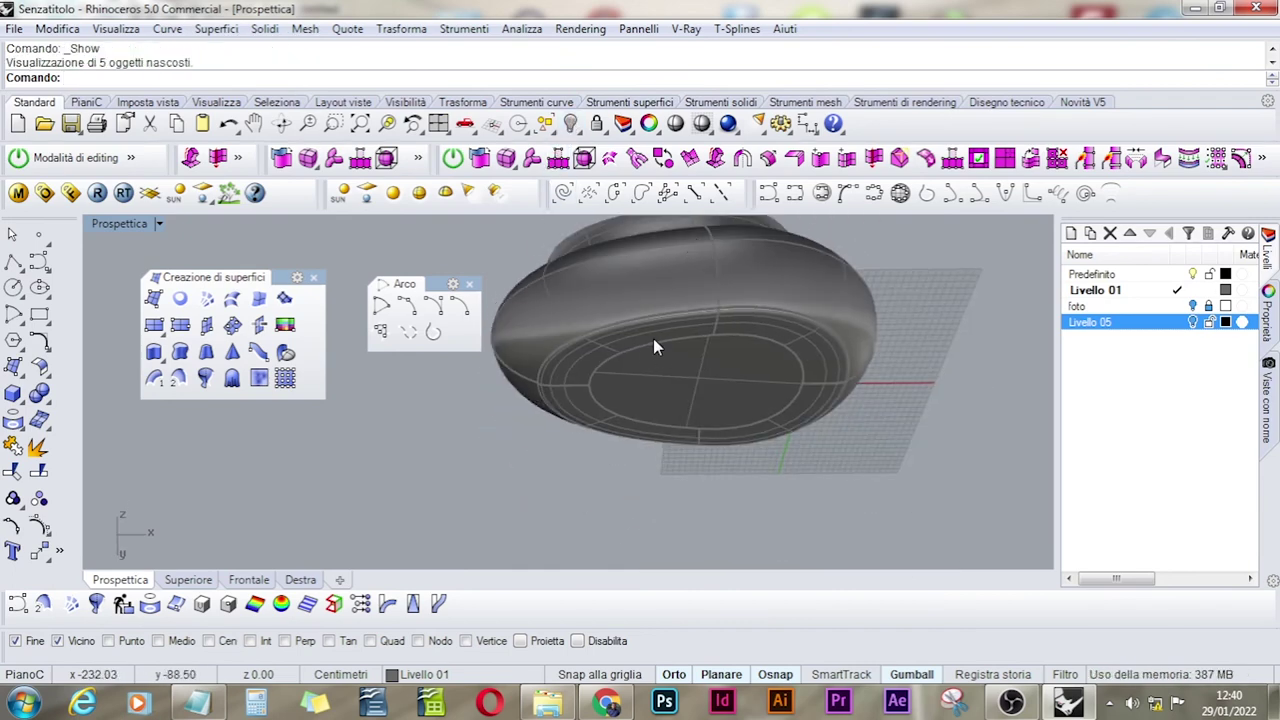
scroll(654, 337, up, 4)
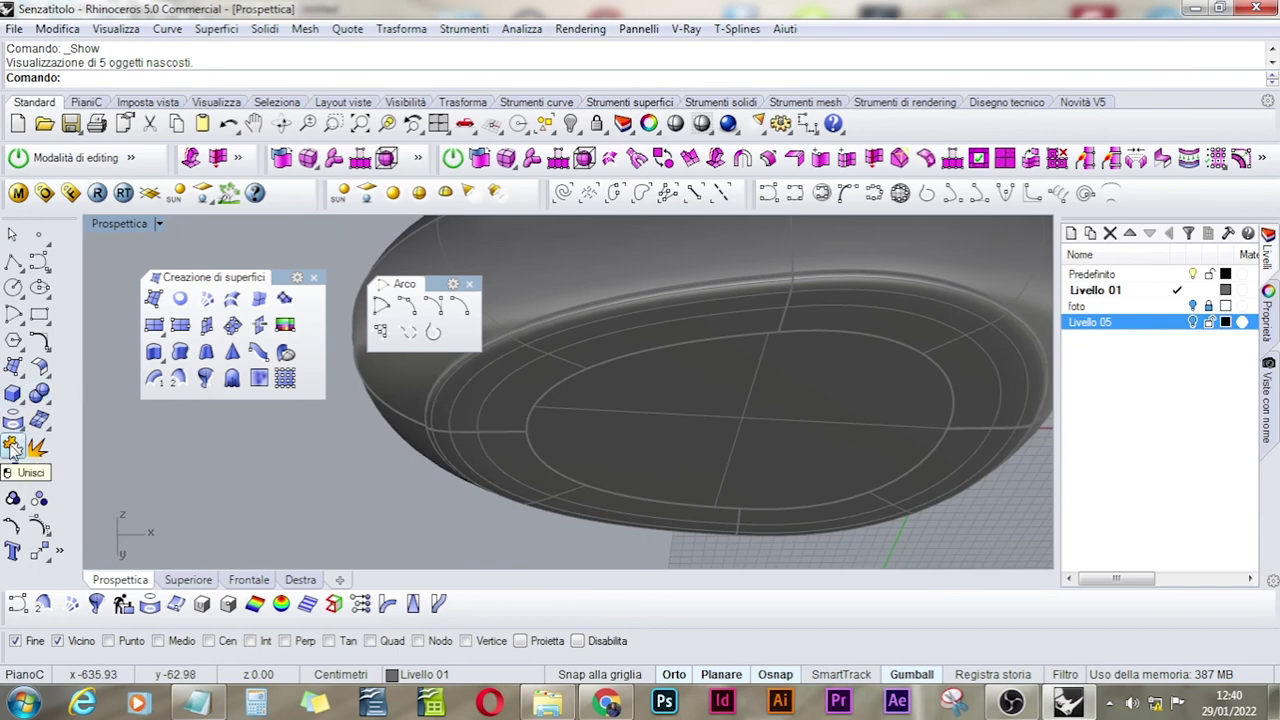
click(12, 447)
click(669, 440)
click(669, 321)
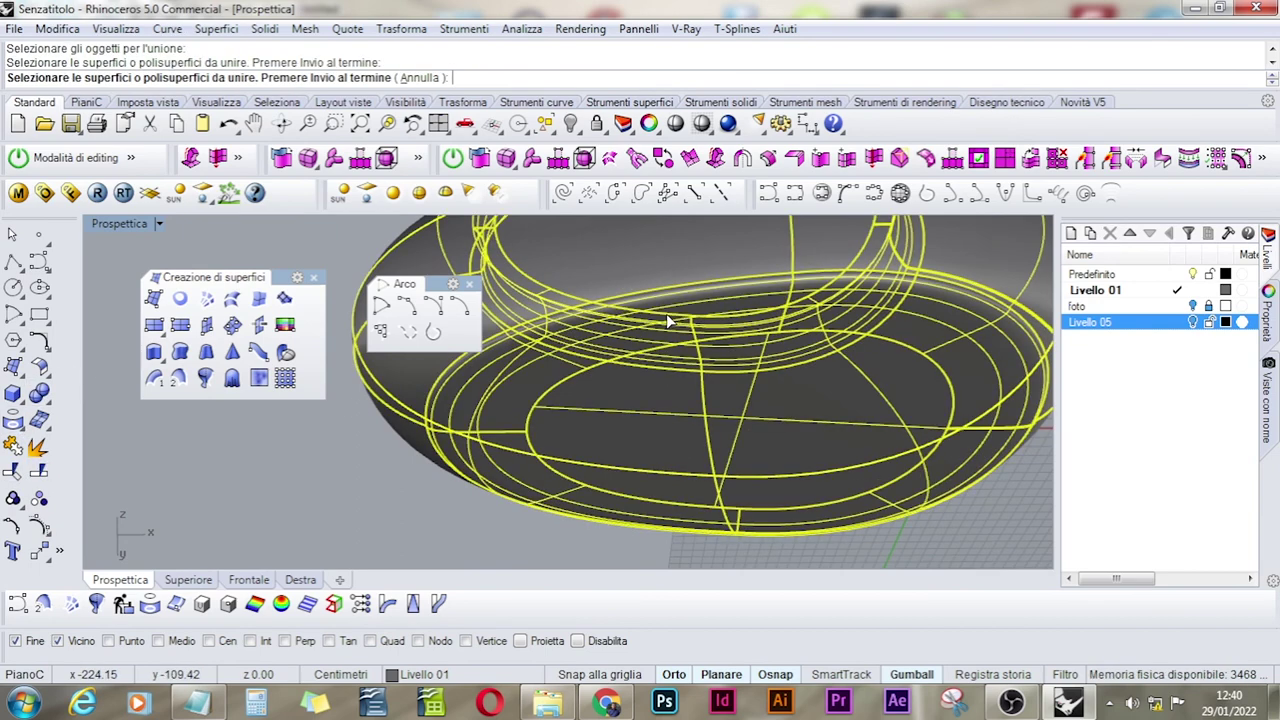
key(Return)
click(666, 314)
key(Escape)
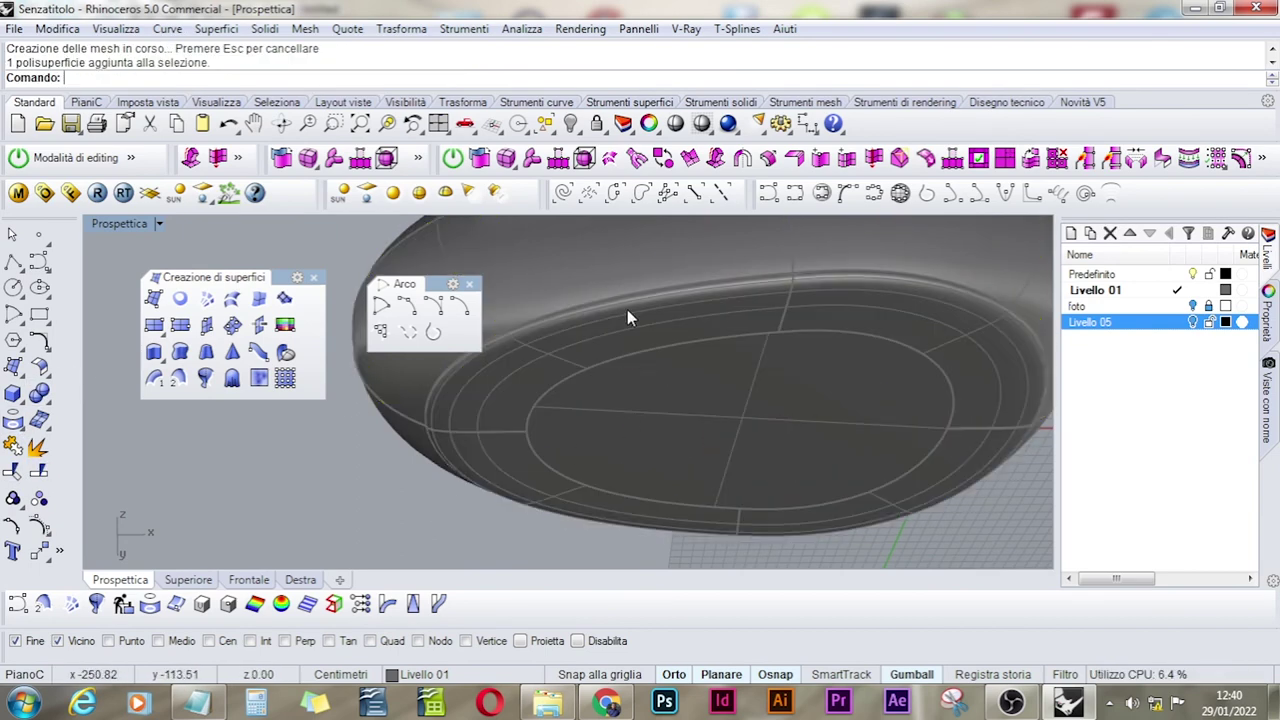
- Inspect the joined vase's interior, rim and body from several angles, and close the floating Arco and Creazione di superfici toolbars
right_drag(628, 318, 628, 440)
scroll(663, 361, down, 5)
right_drag(663, 361, 653, 477)
scroll(677, 363, up, 5)
scroll(680, 366, down, 3)
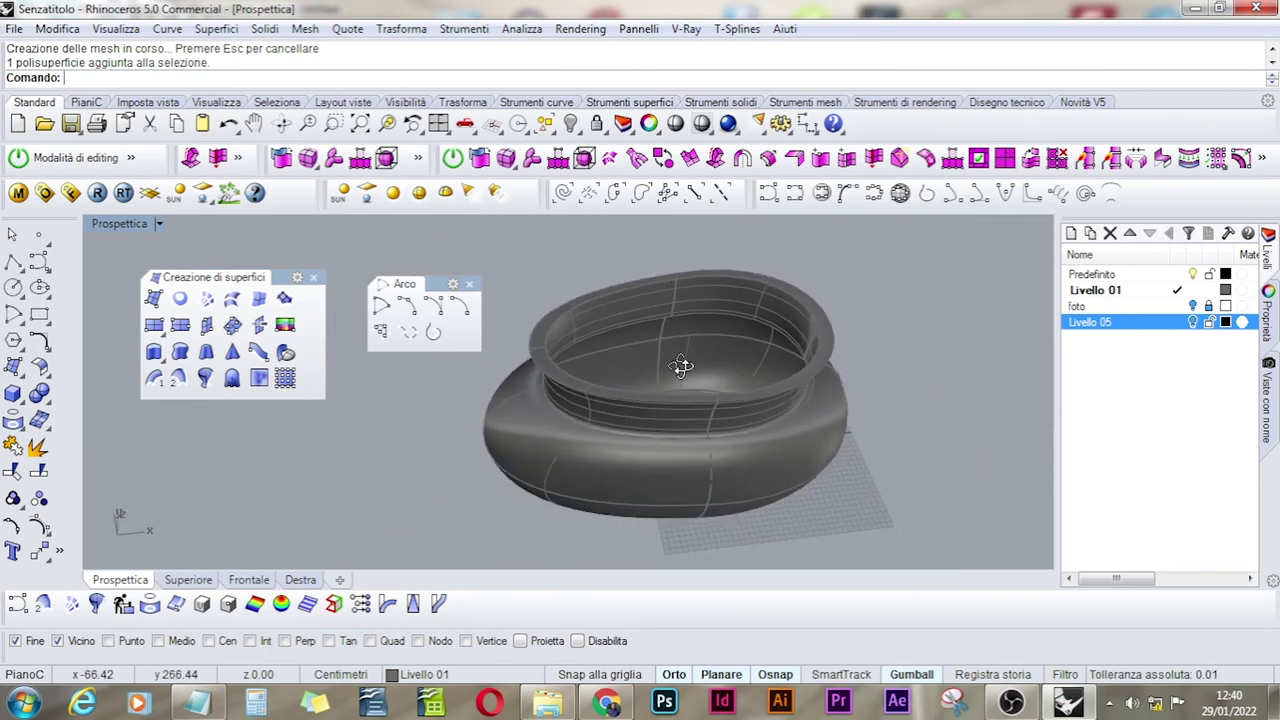
right_drag(680, 366, 660, 291)
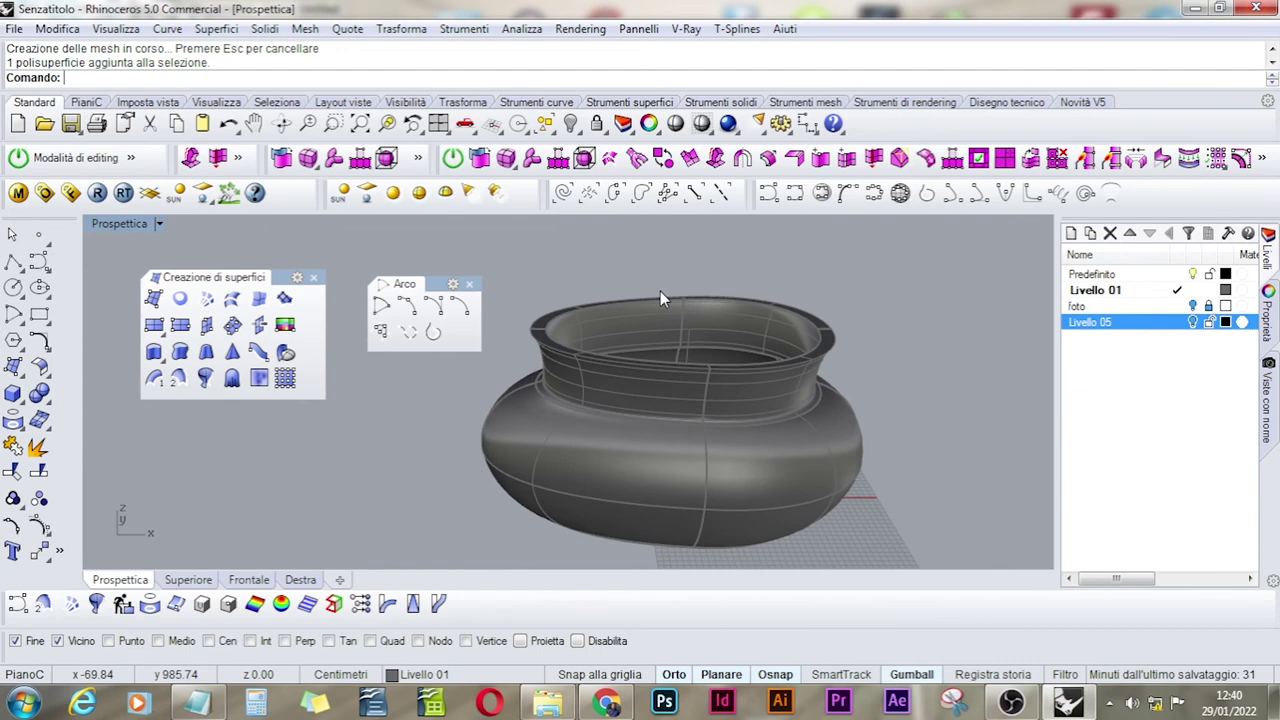
click(469, 284)
click(313, 277)
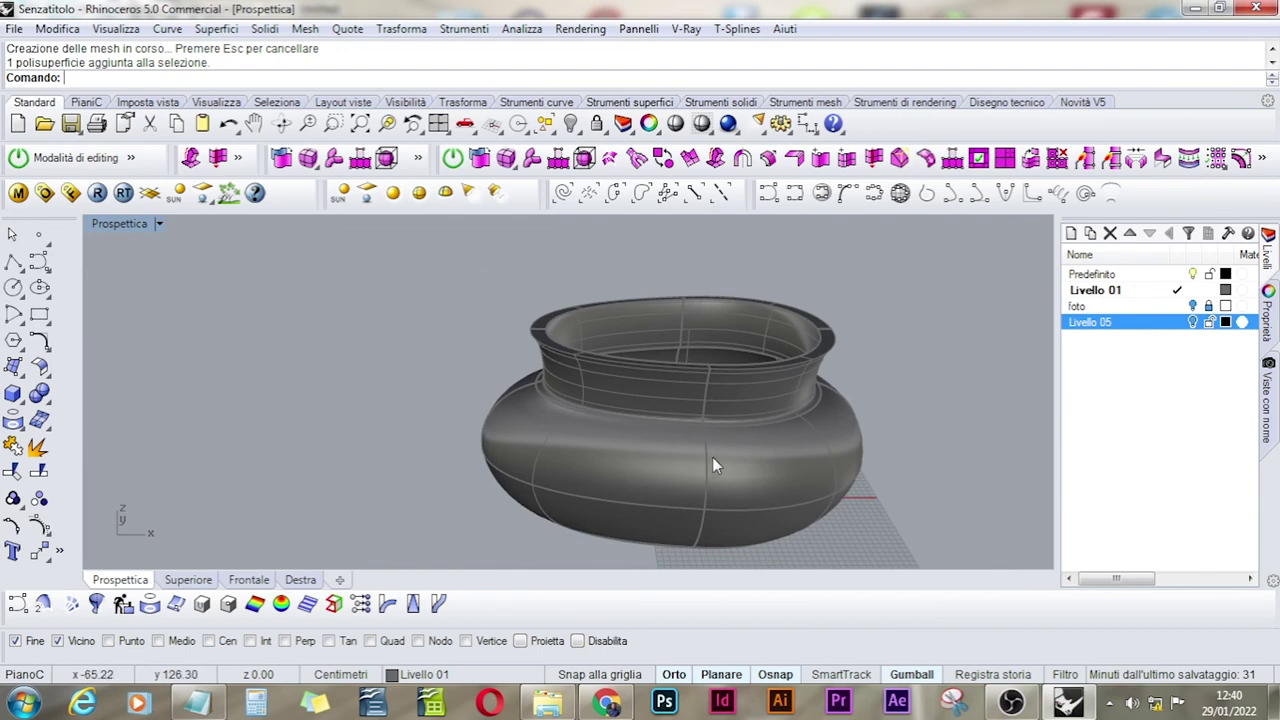
right_drag(712, 466, 20, 400)
right_drag(648, 437, 760, 403)
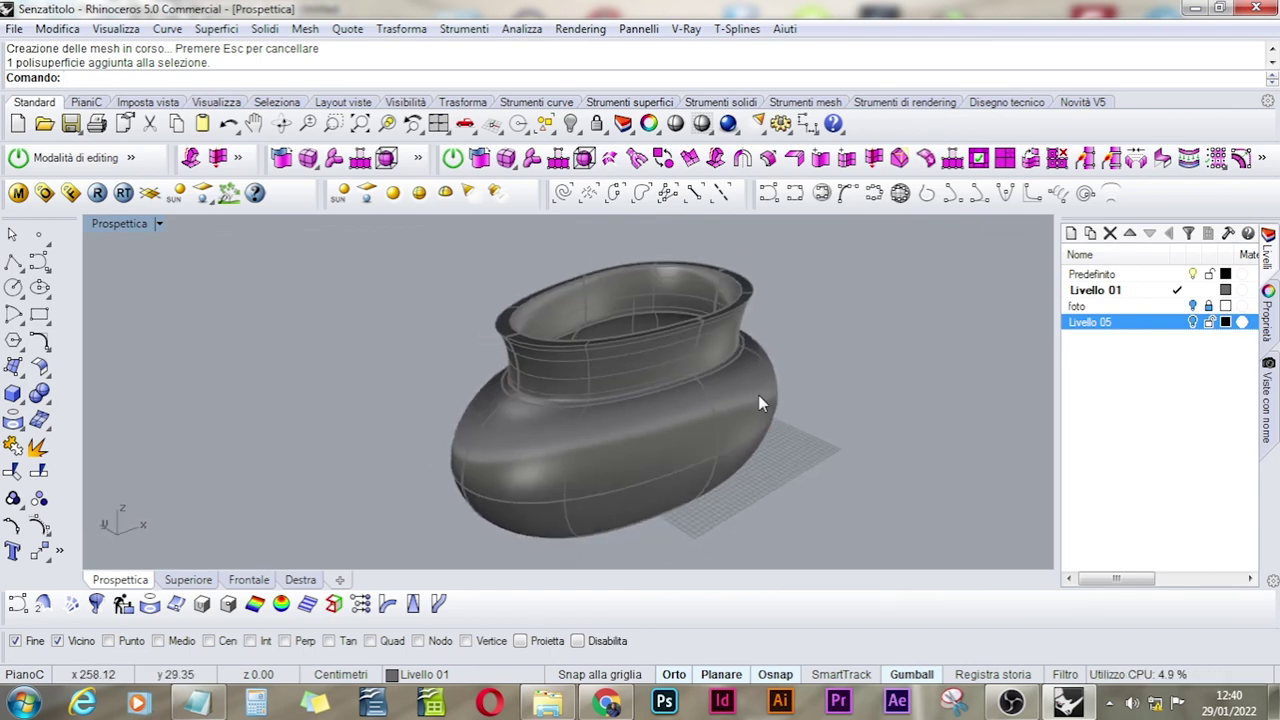